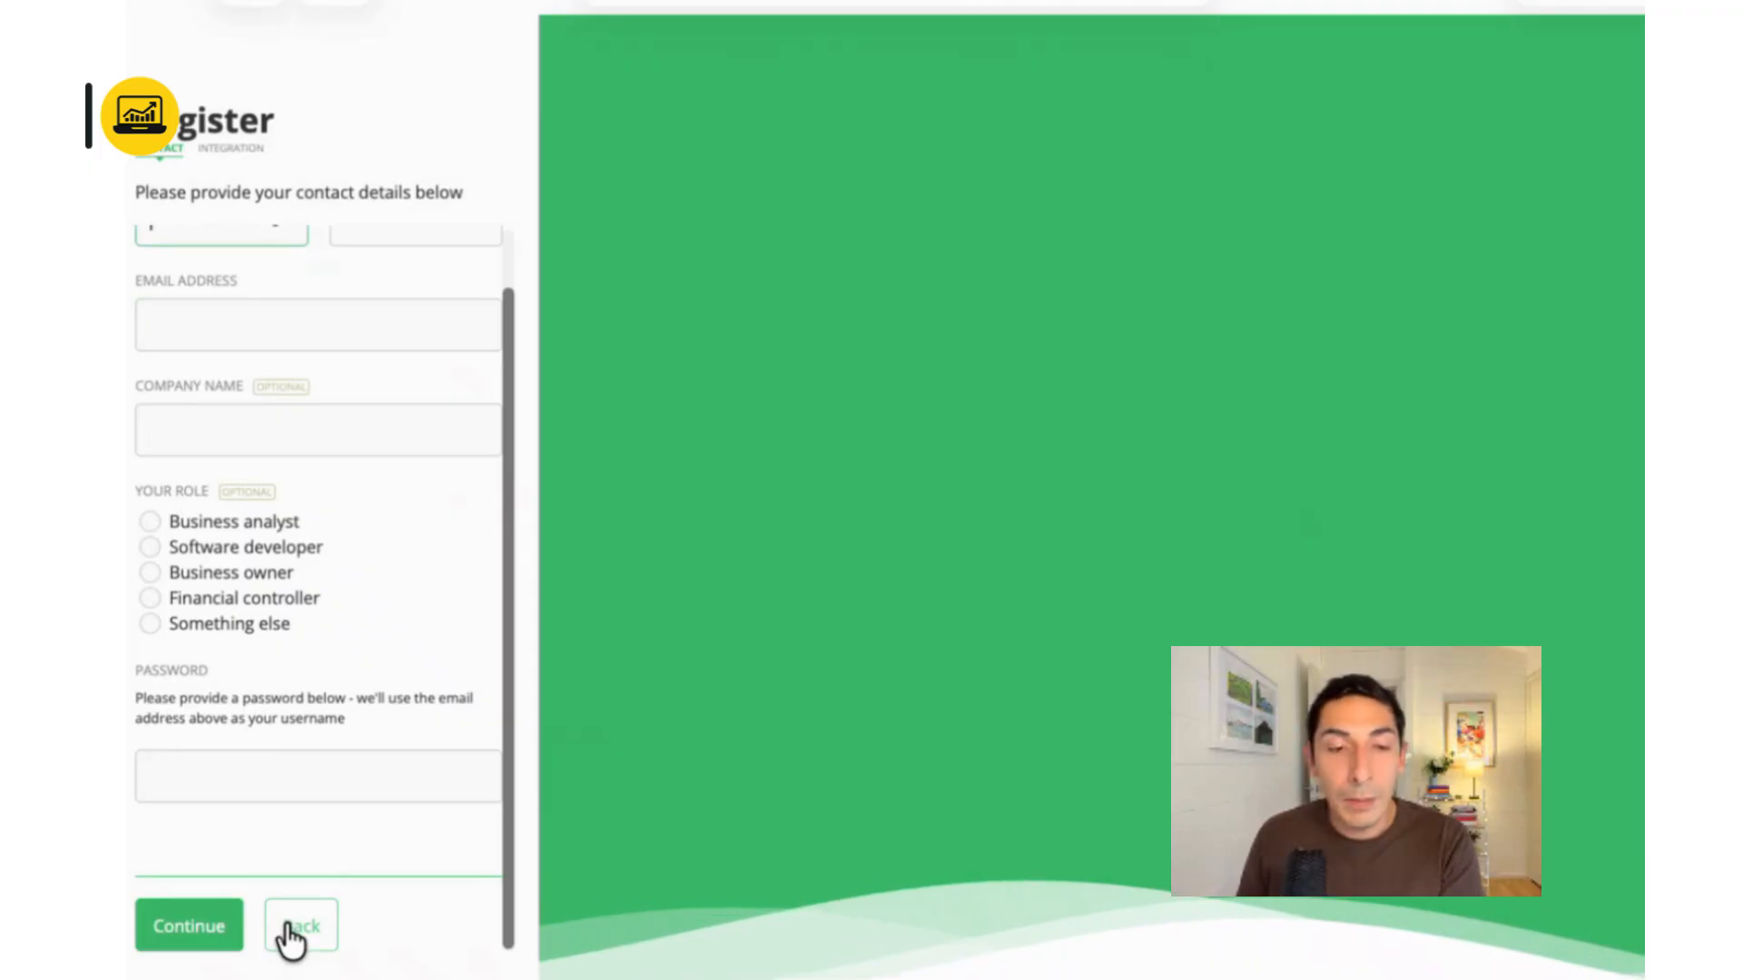
# Leave the registration form and return to the subscription settings page
pyautogui.click(288, 927)
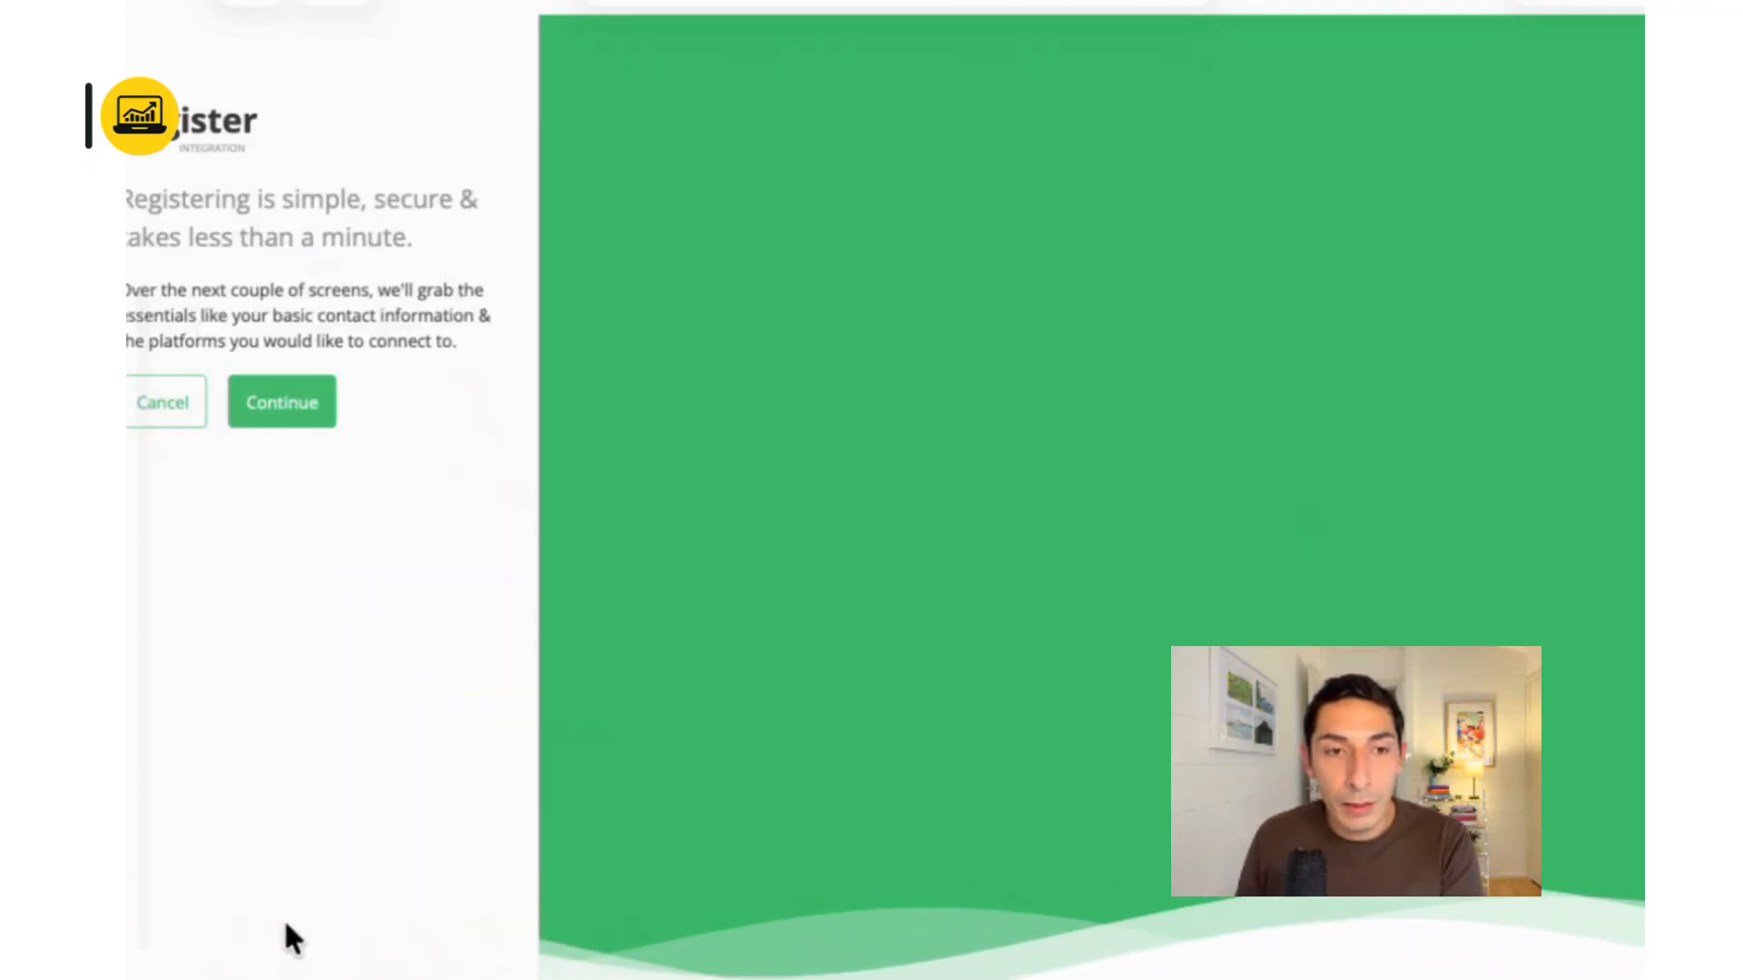
pyautogui.click(191, 424)
pyautogui.rightClick(316, 3)
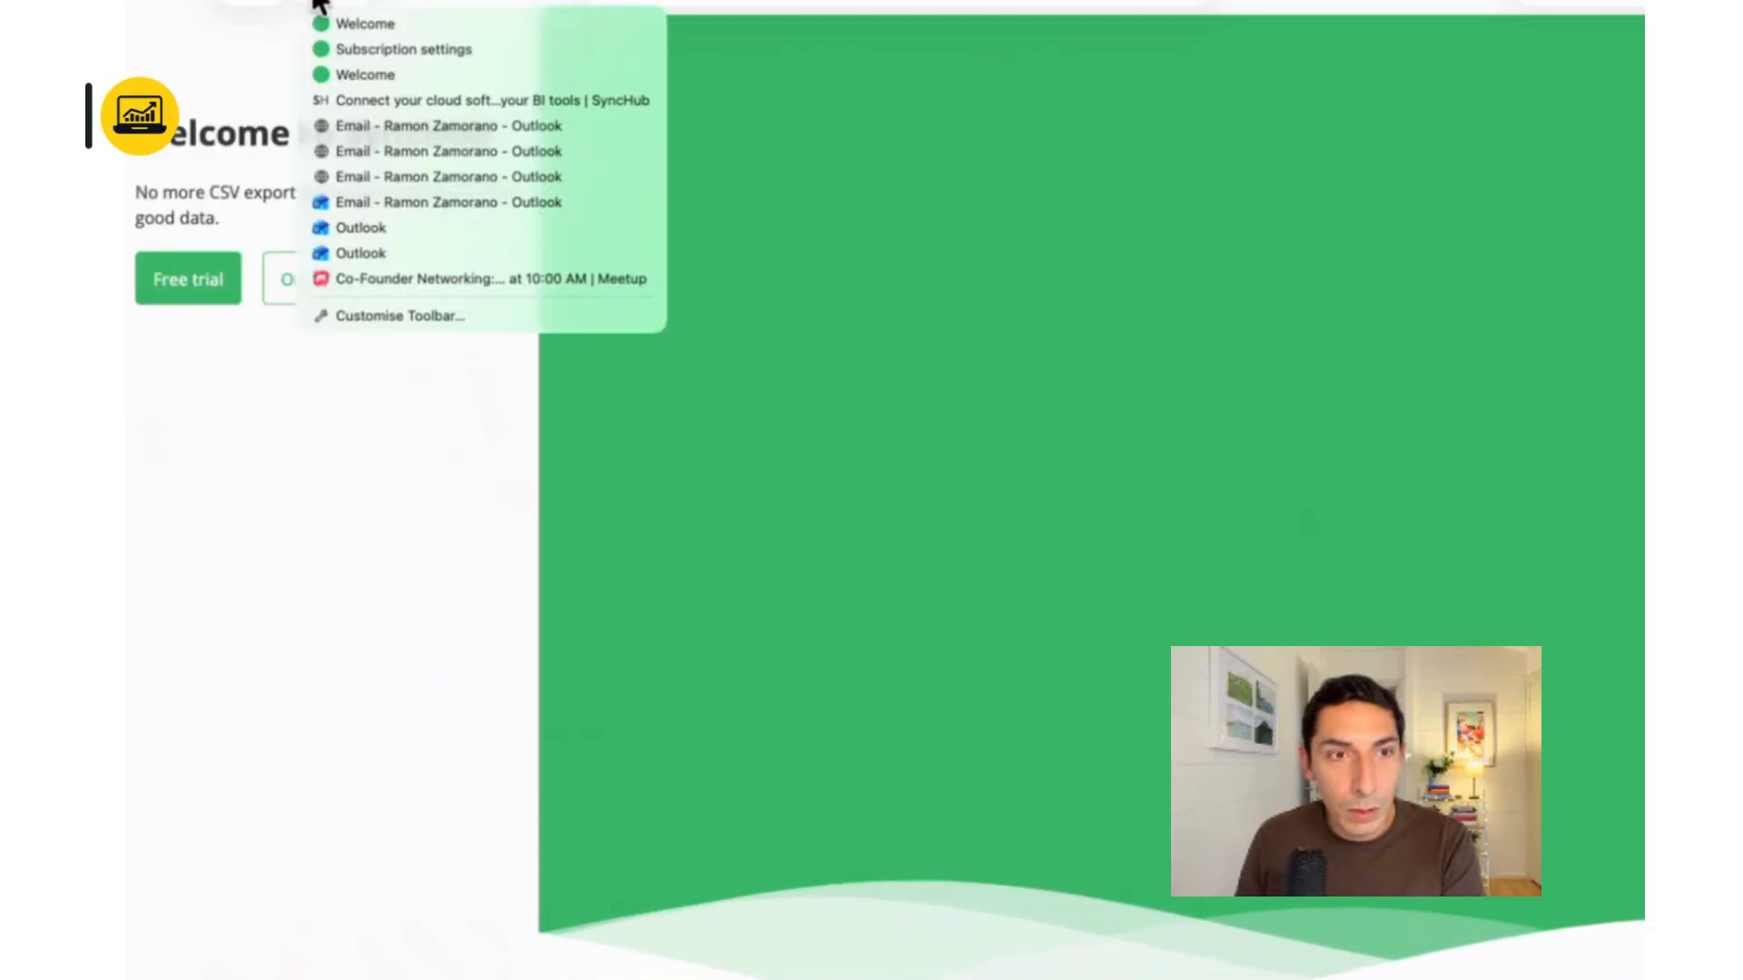
pyautogui.click(355, 50)
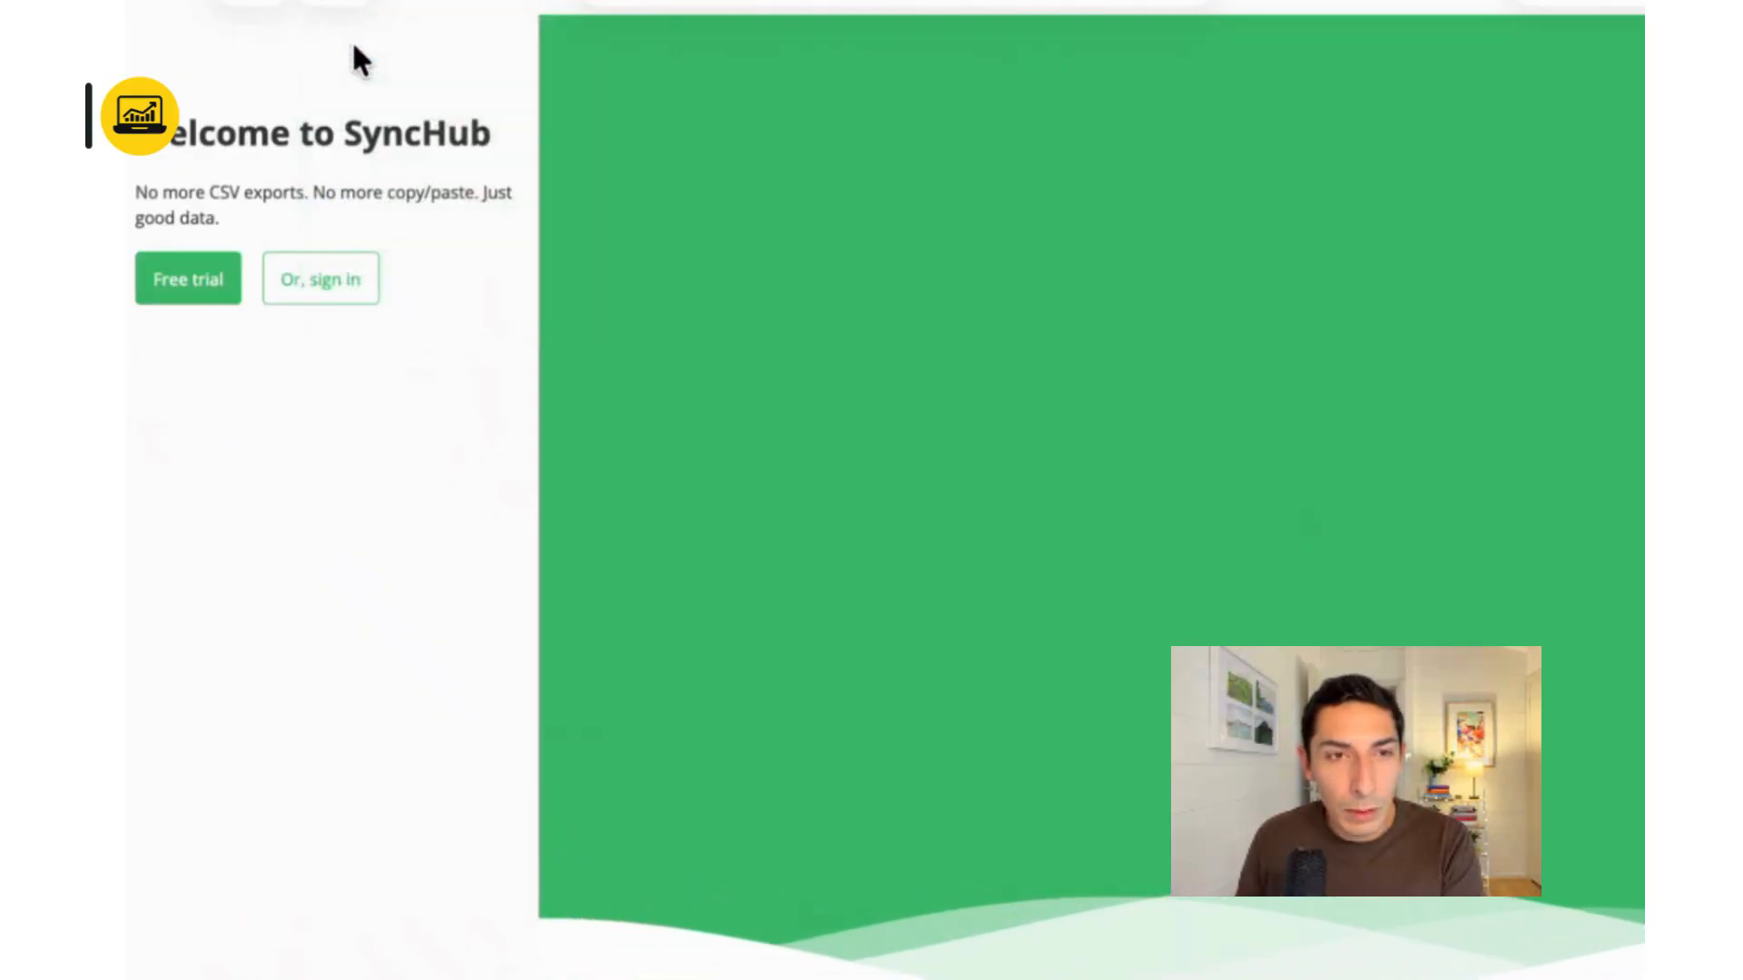
pyautogui.click(1330, 89)
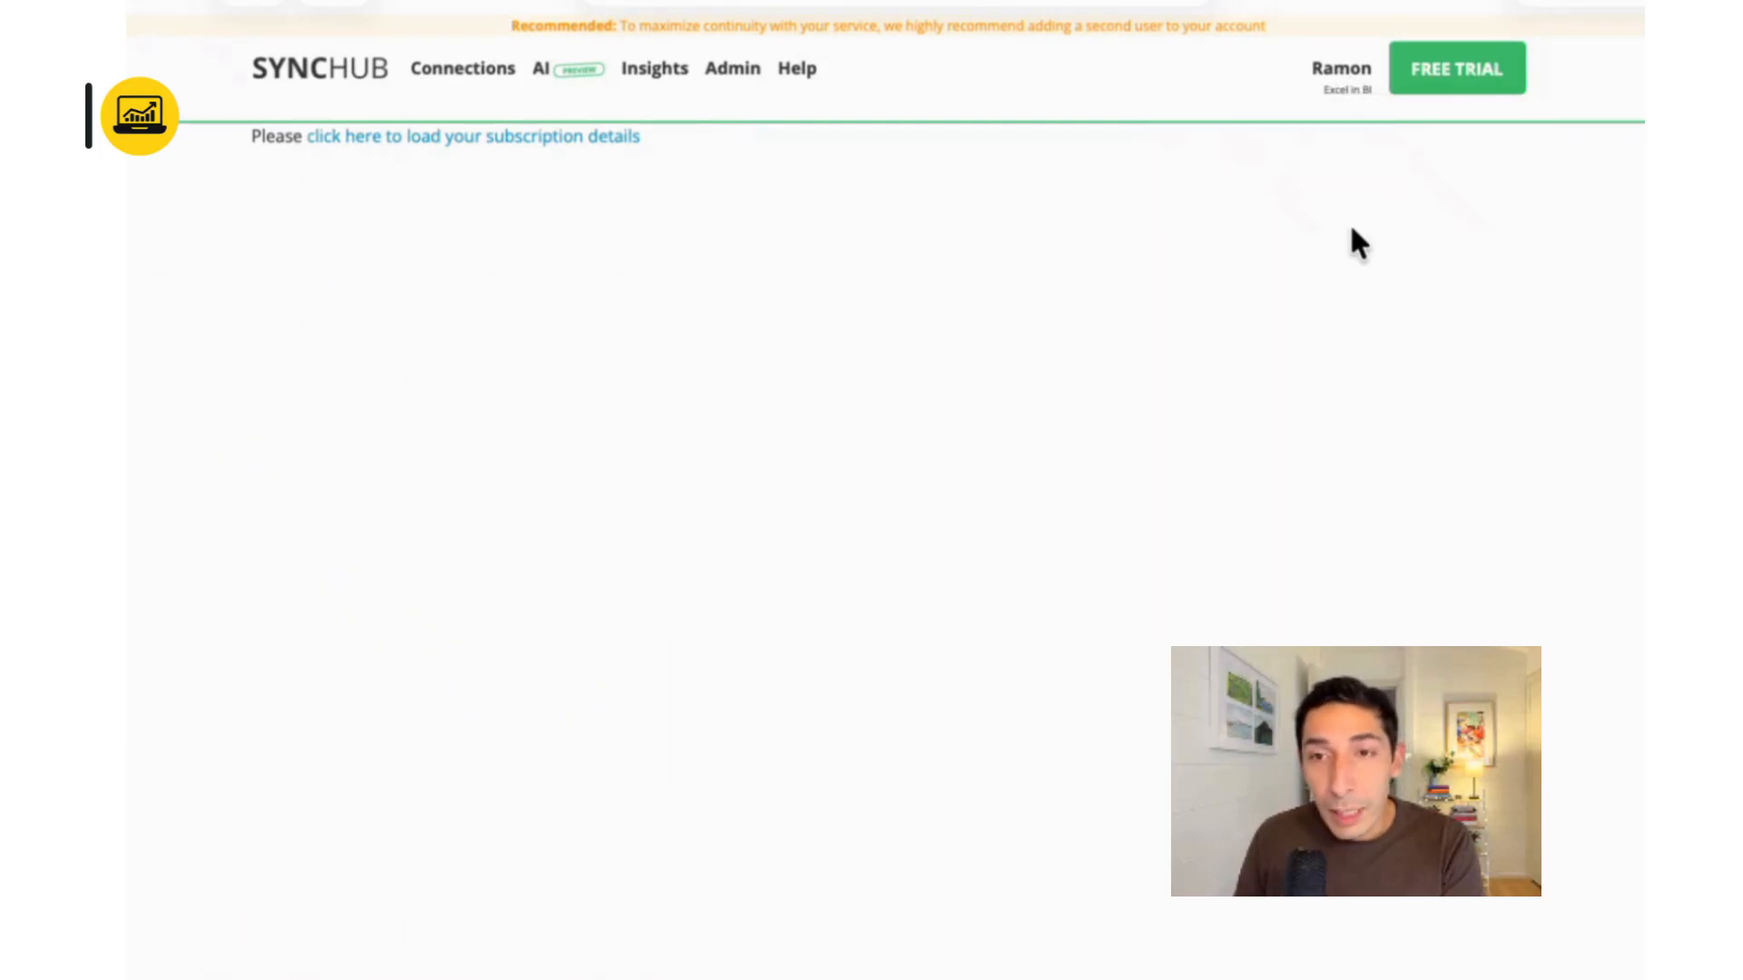
# Return to the welcome page and sign in with the saved account, entering the computer account password to authorise autofill
pyautogui.moveTo(1354, 62)
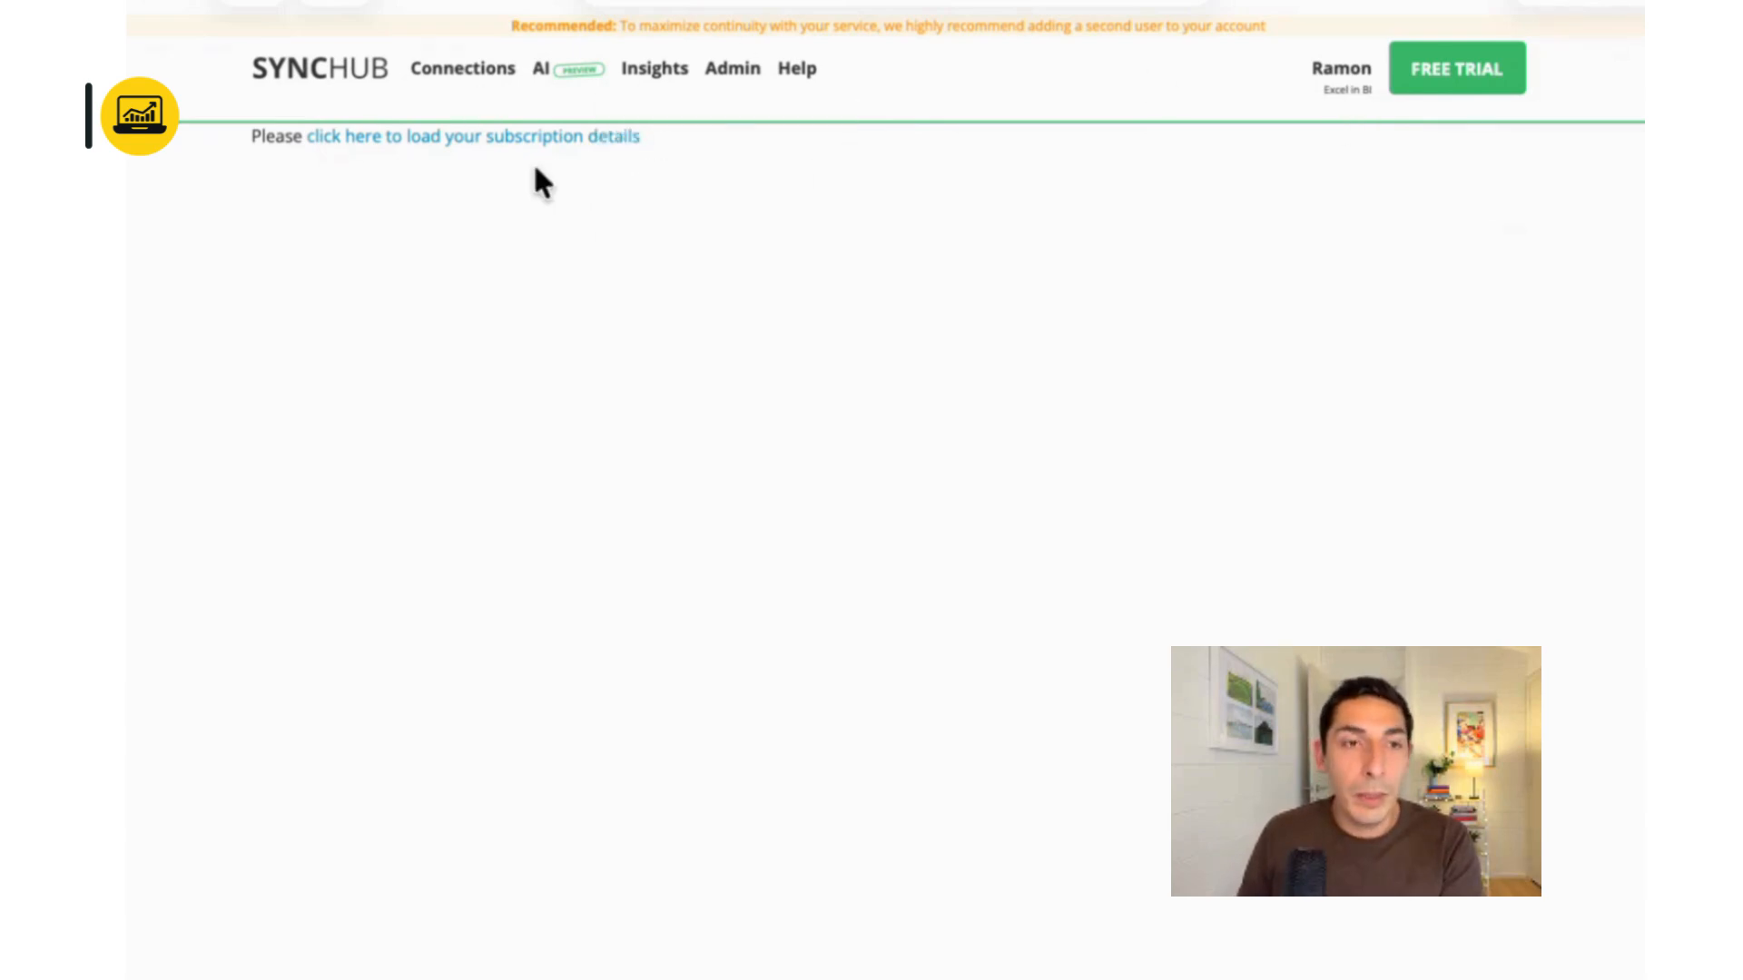
pyautogui.click(350, 71)
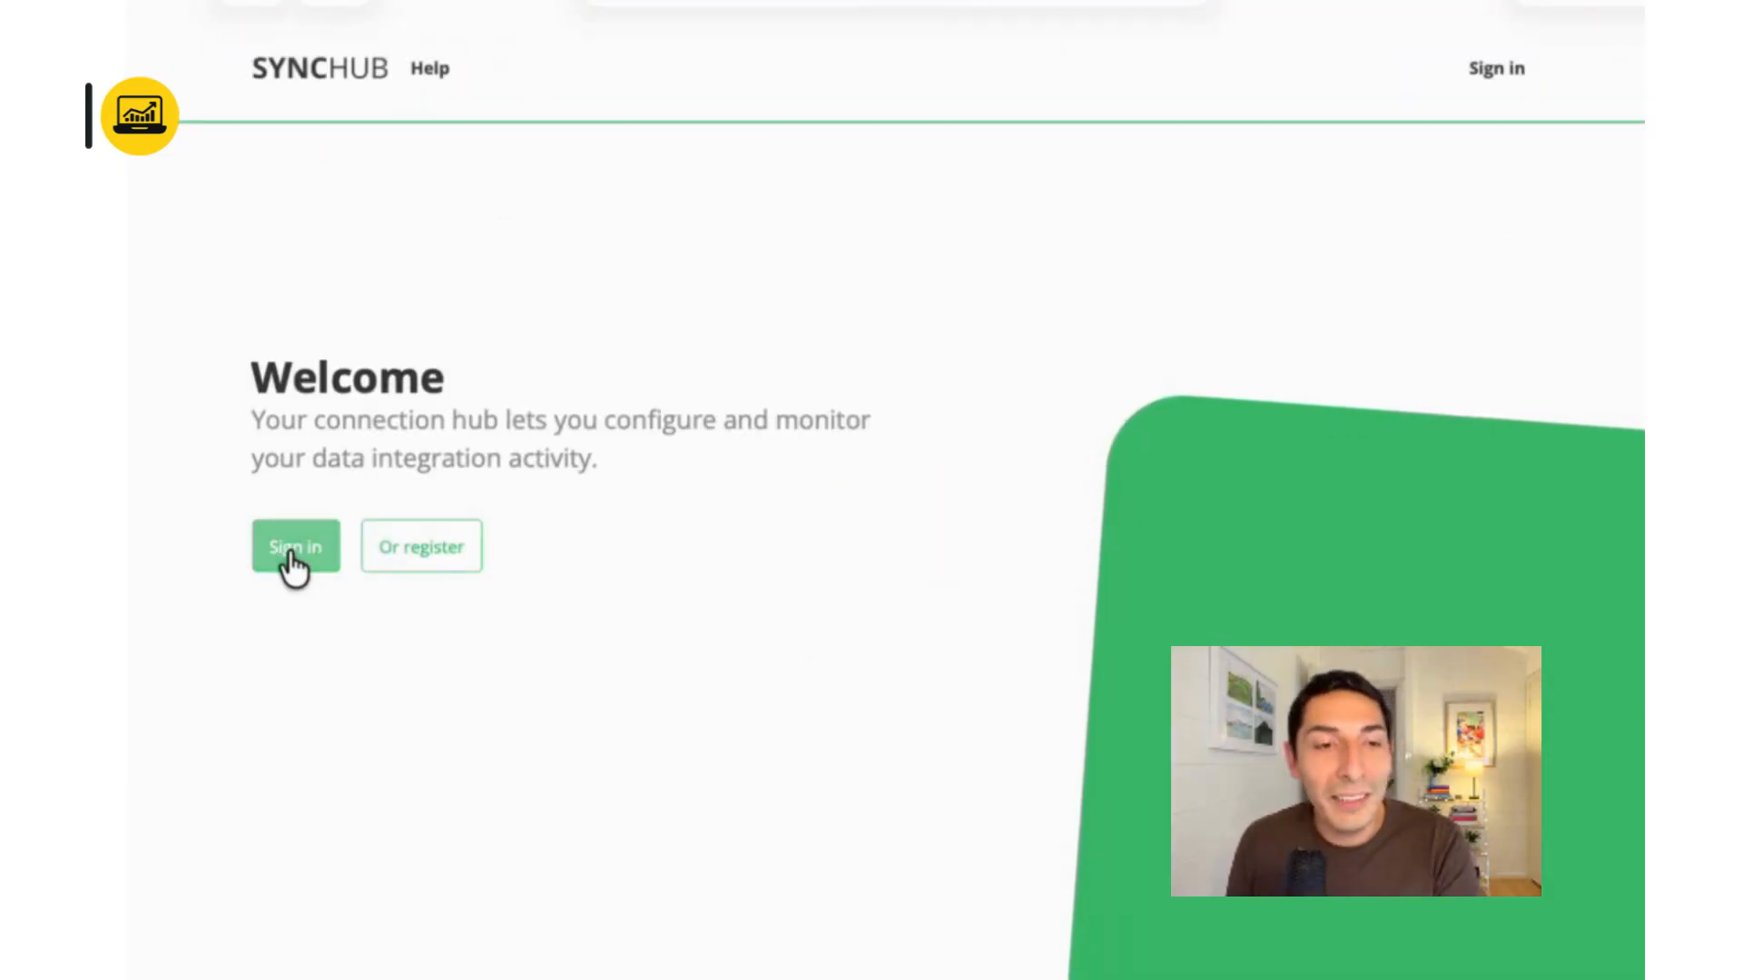
pyautogui.click(293, 561)
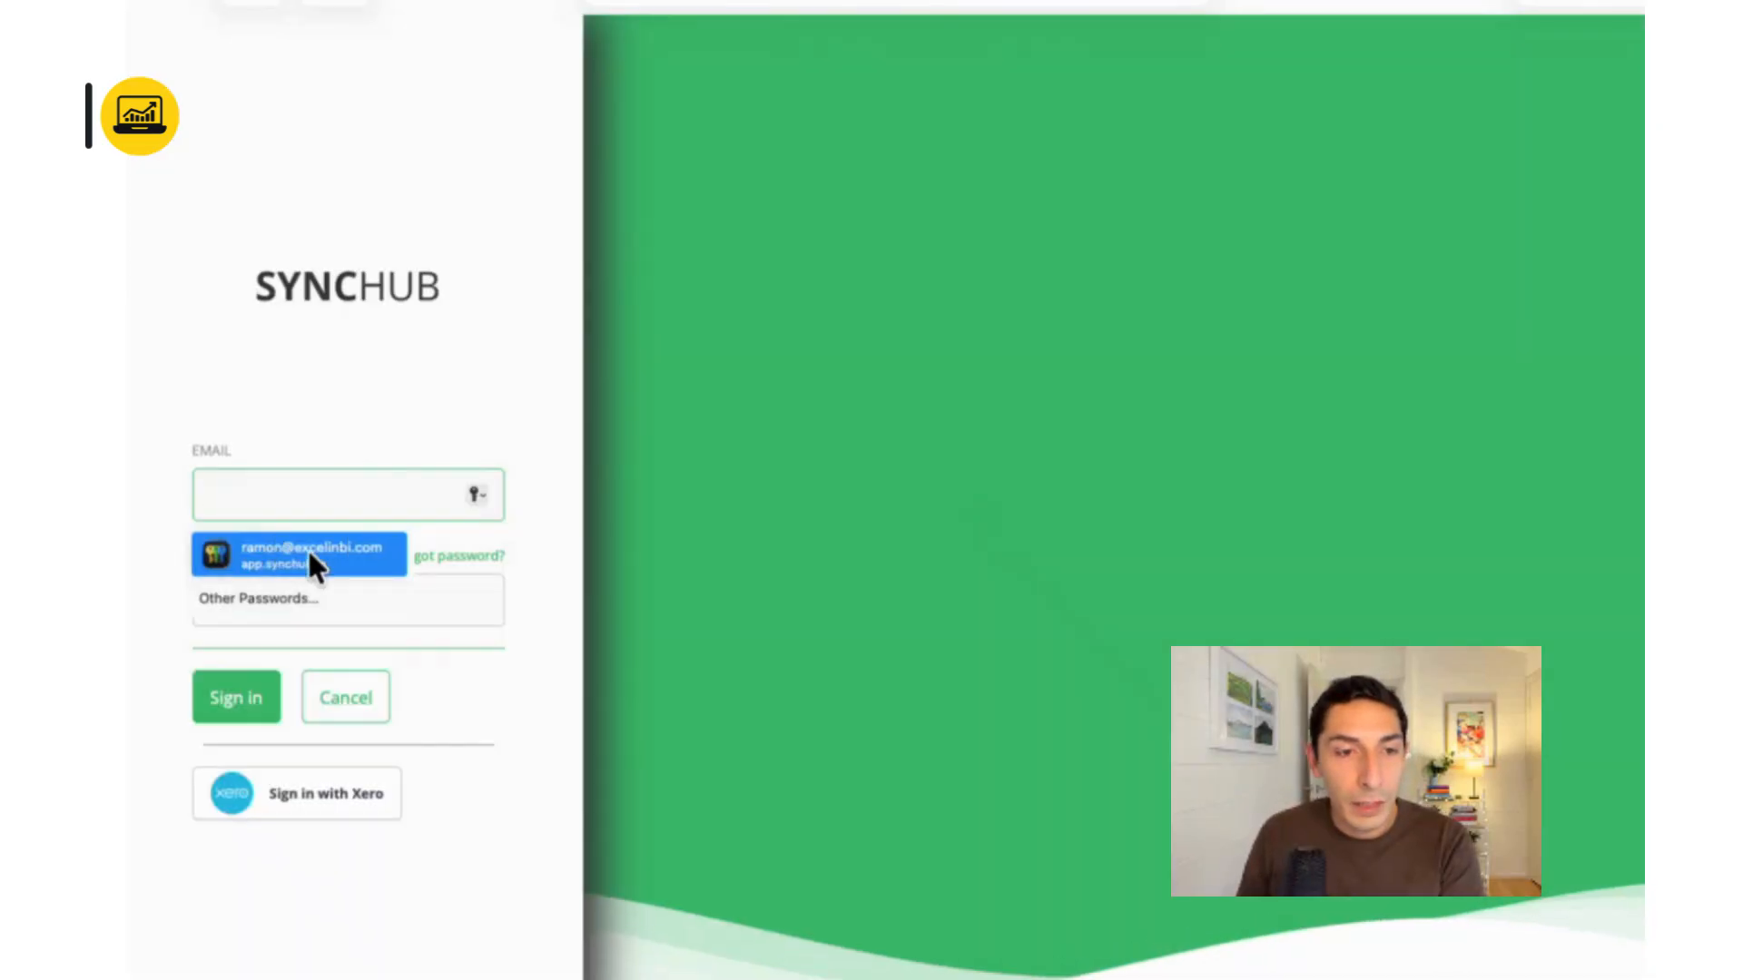
pyautogui.click(307, 550)
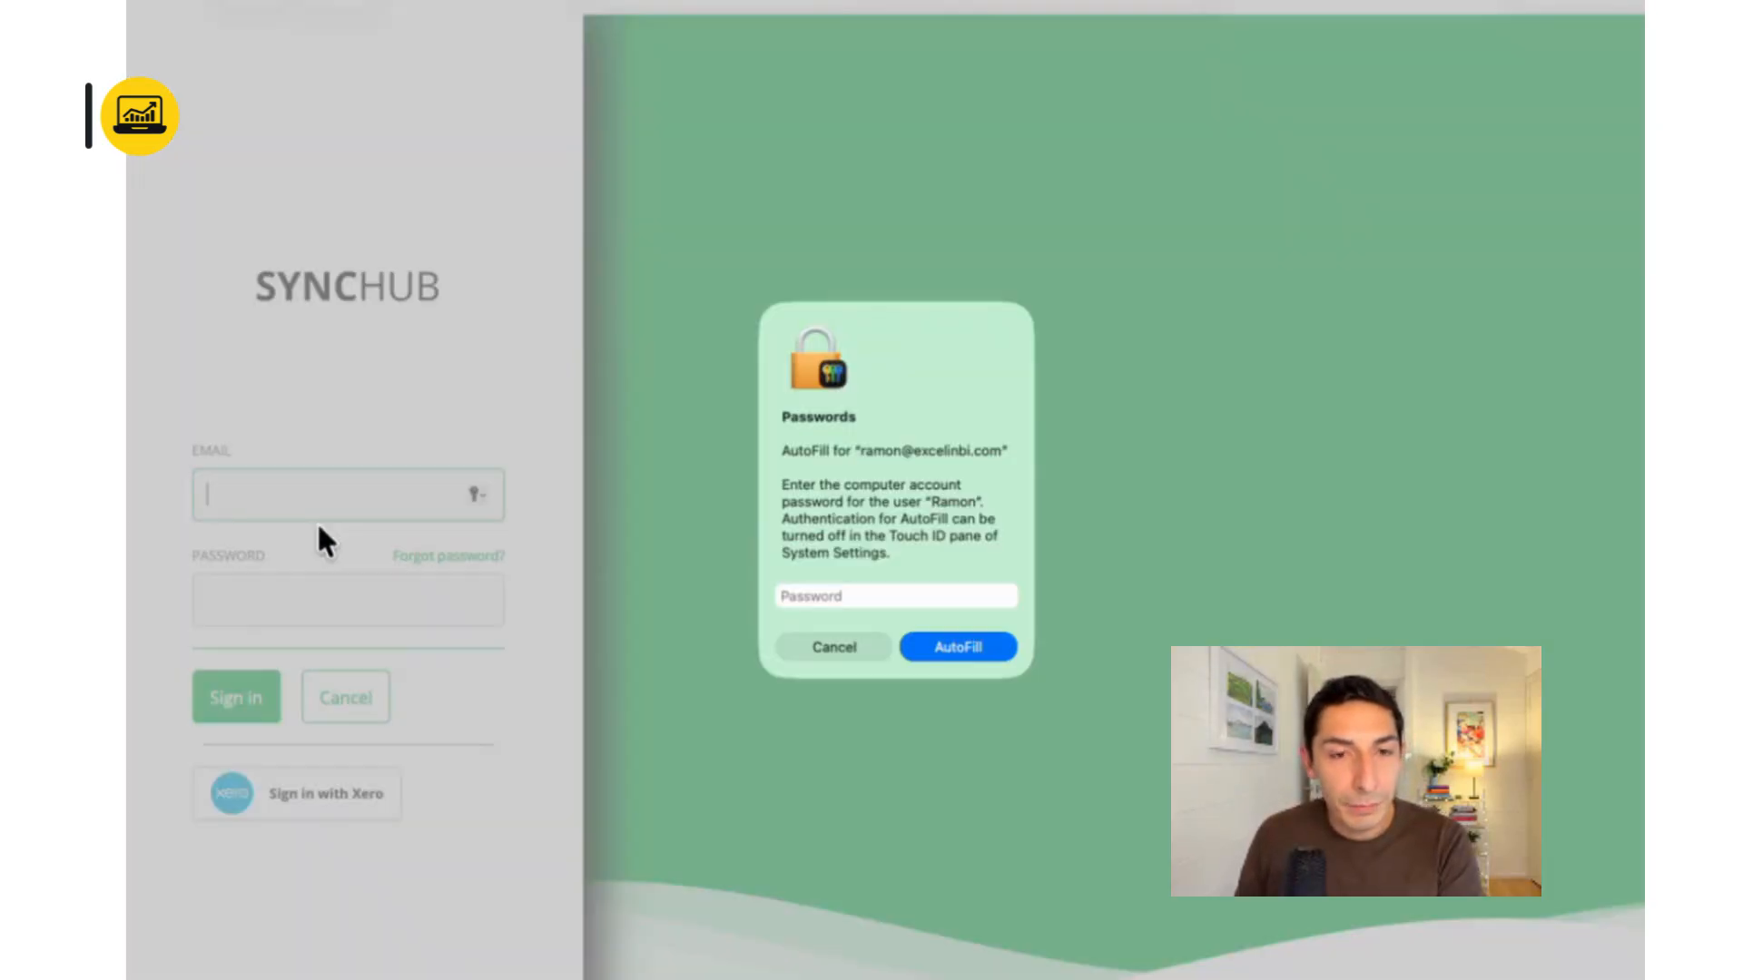
pyautogui.write('••••••')
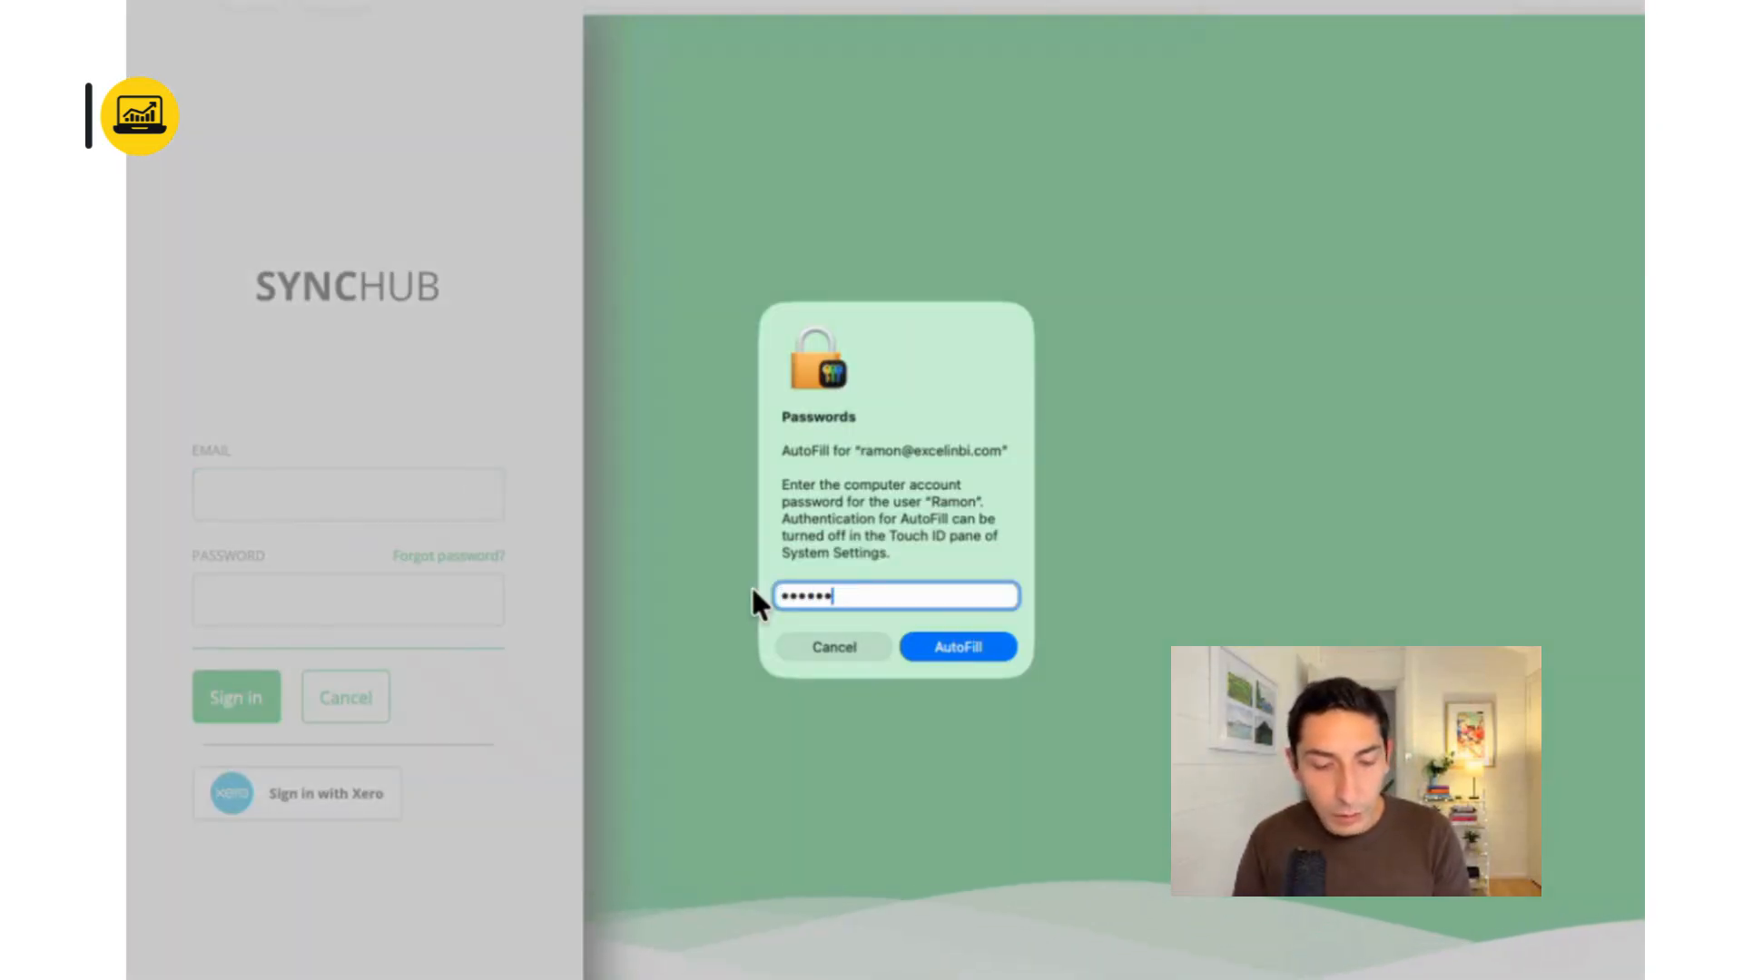
pyautogui.write('••••••••')
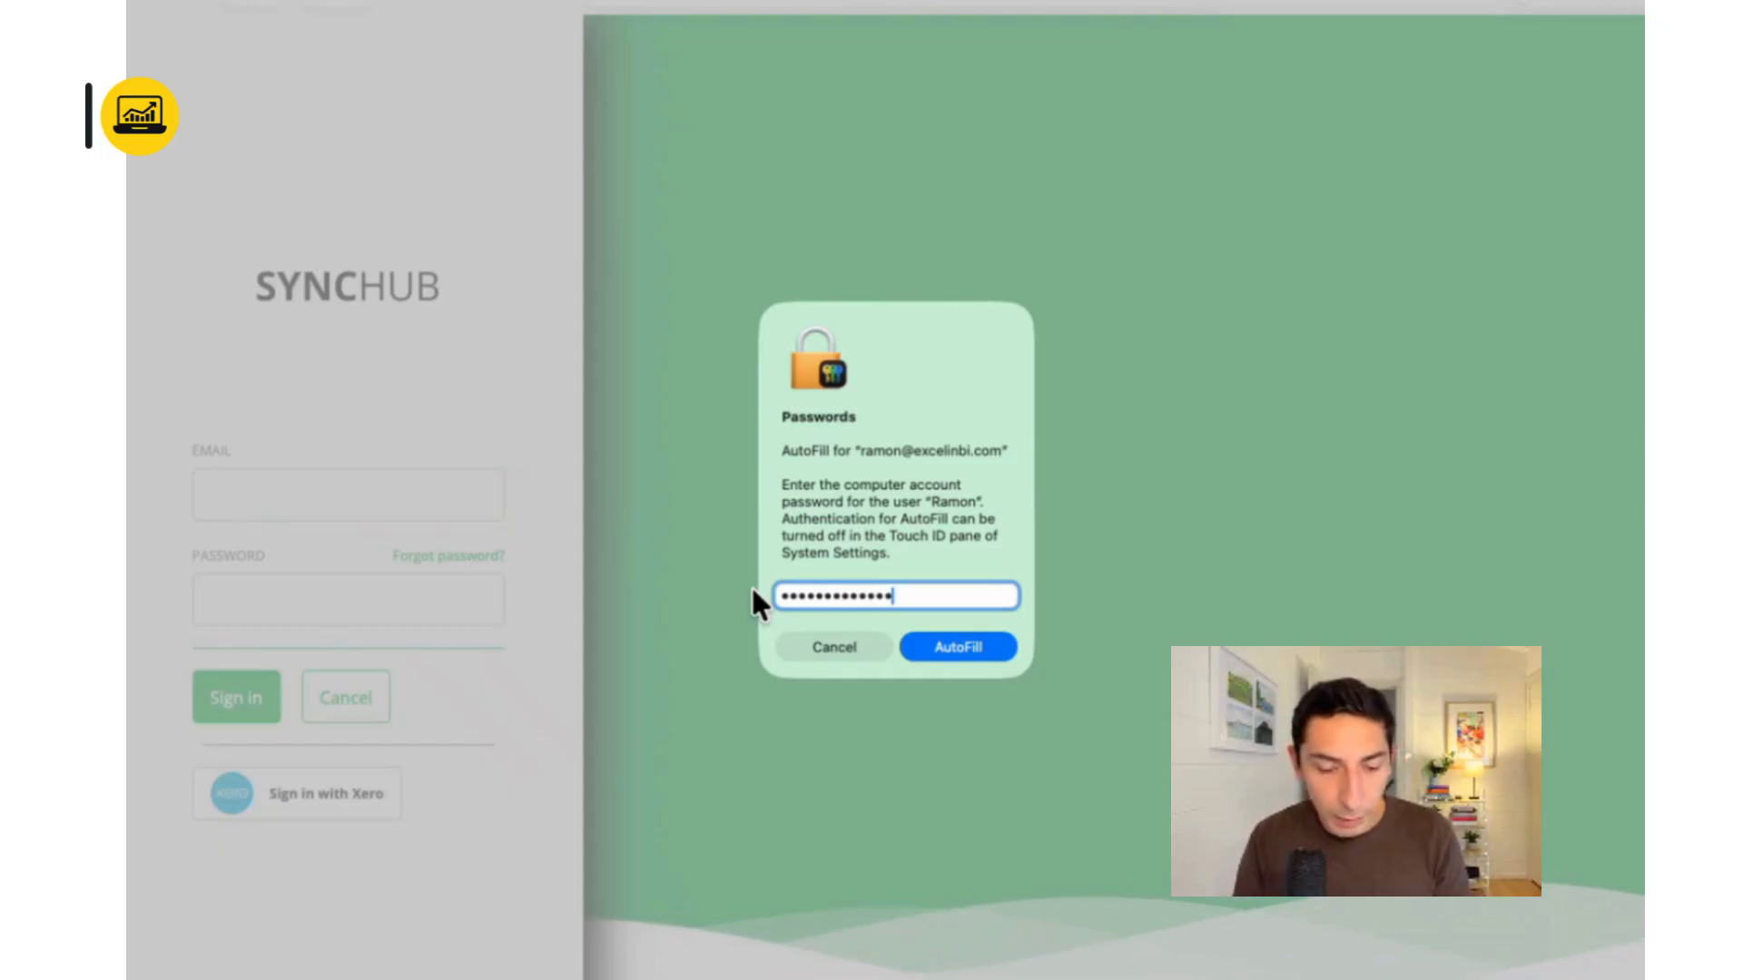
pyautogui.write('••')
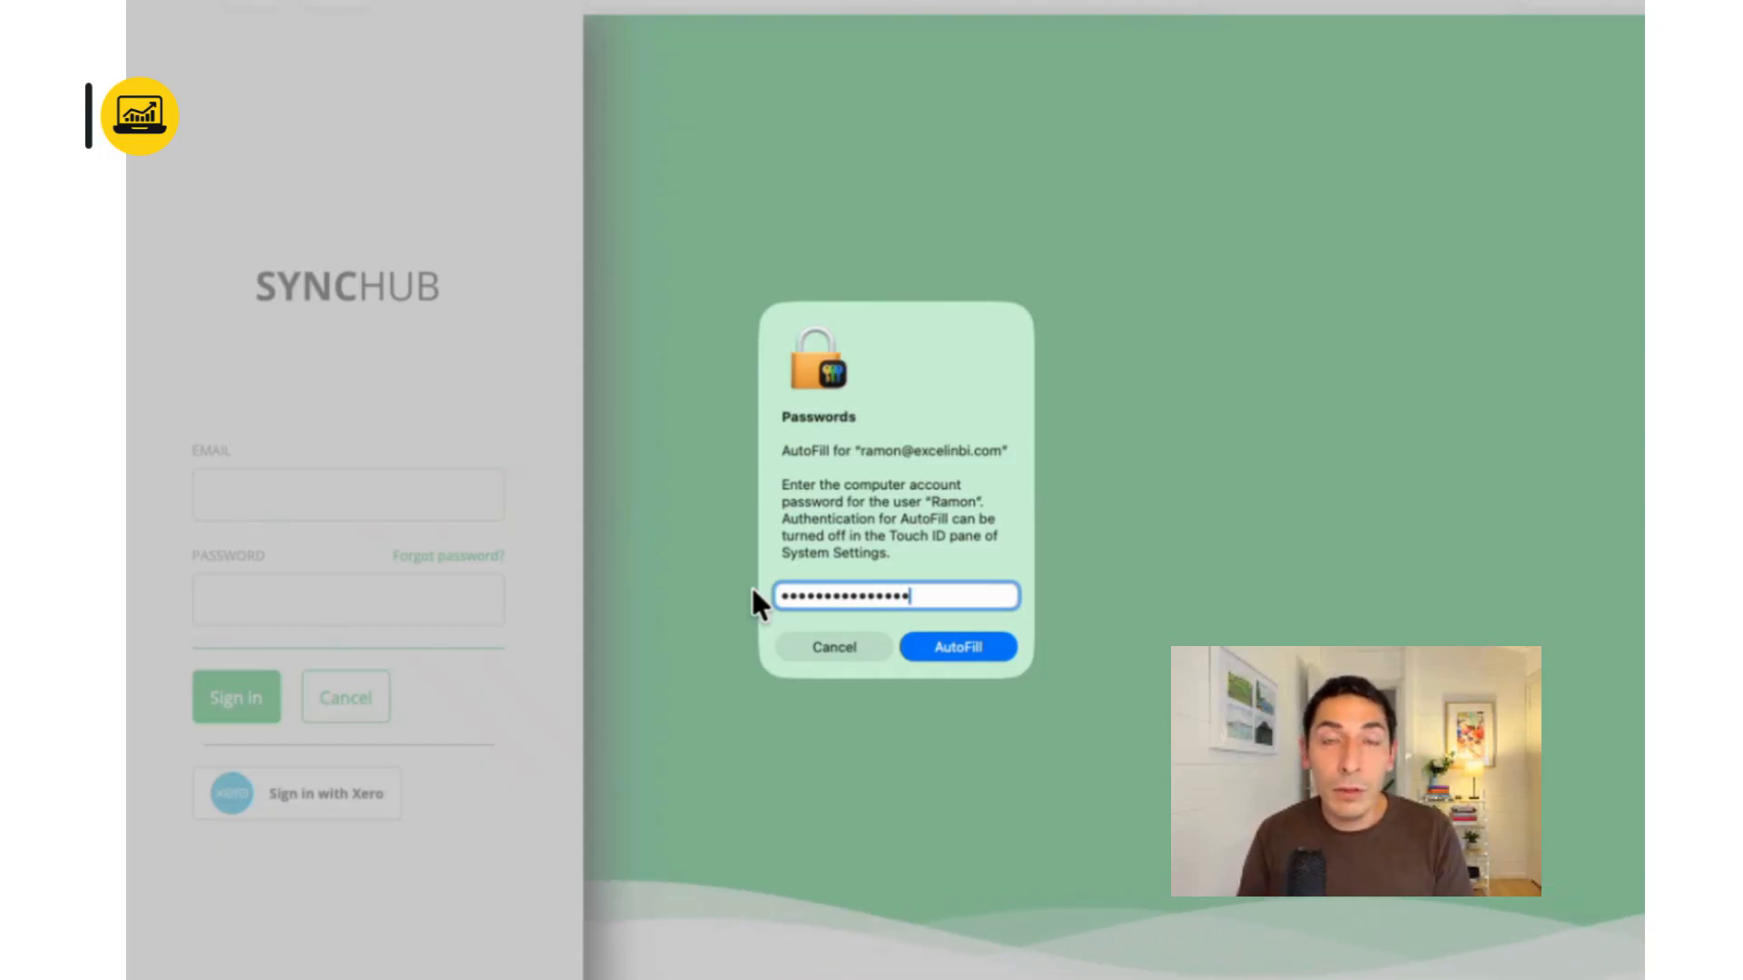
pyautogui.press('Return')
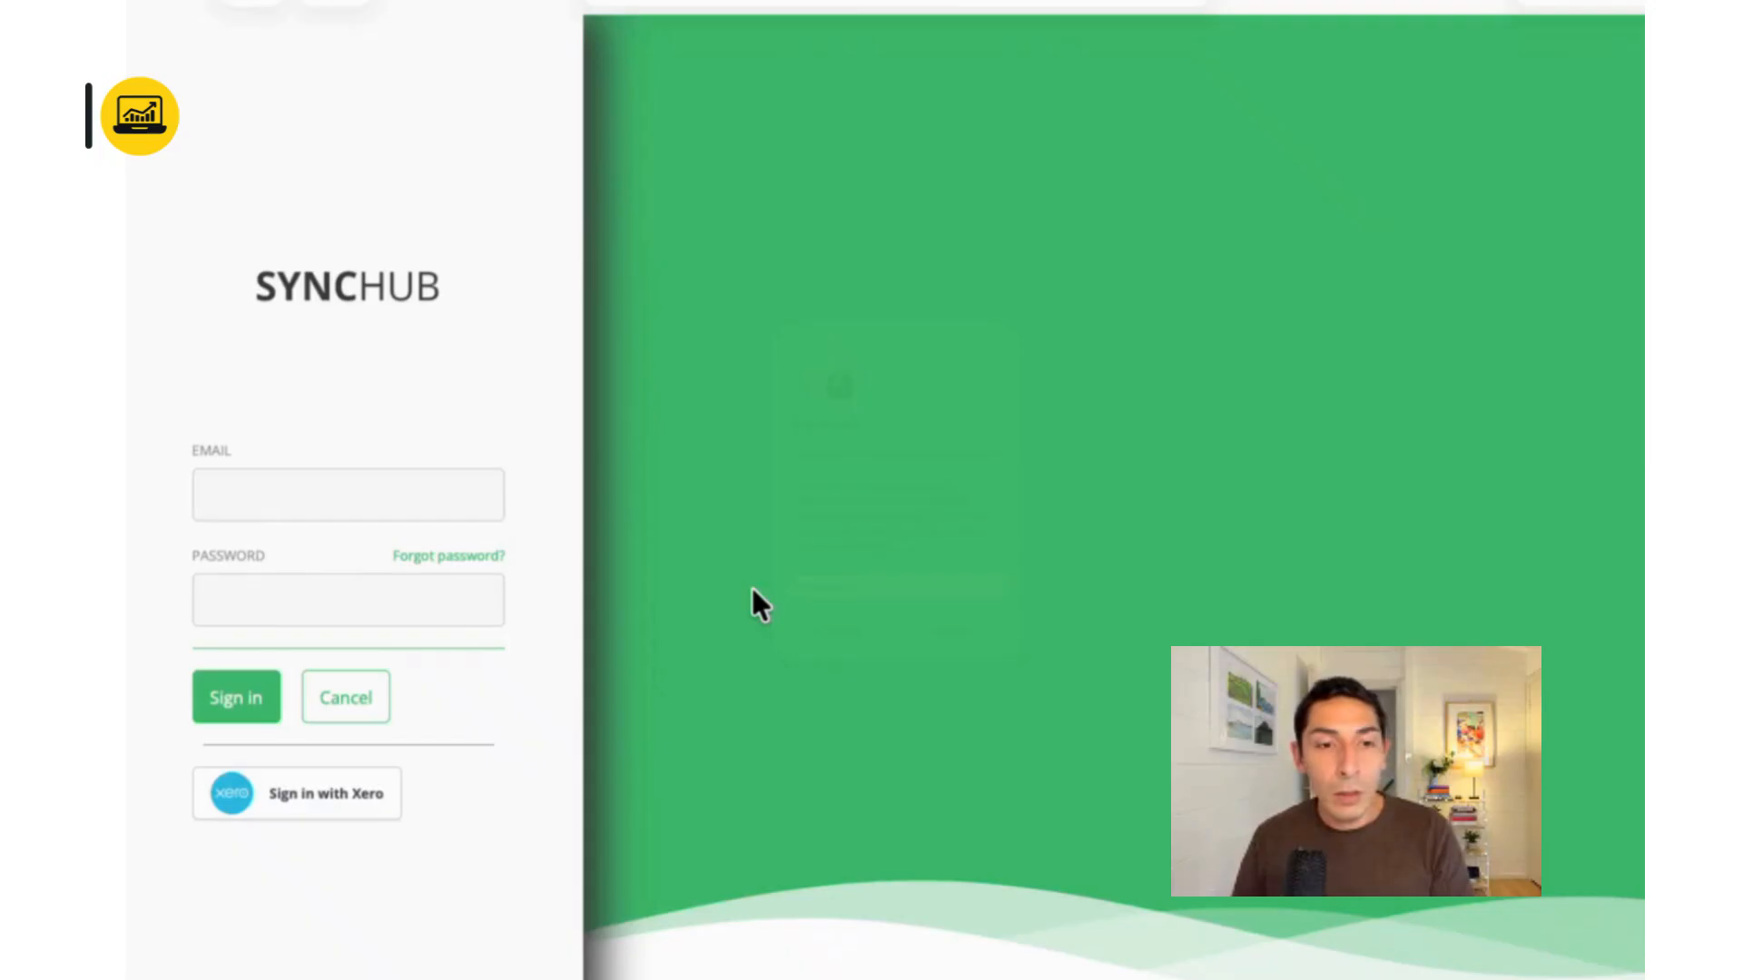
pyautogui.click(243, 707)
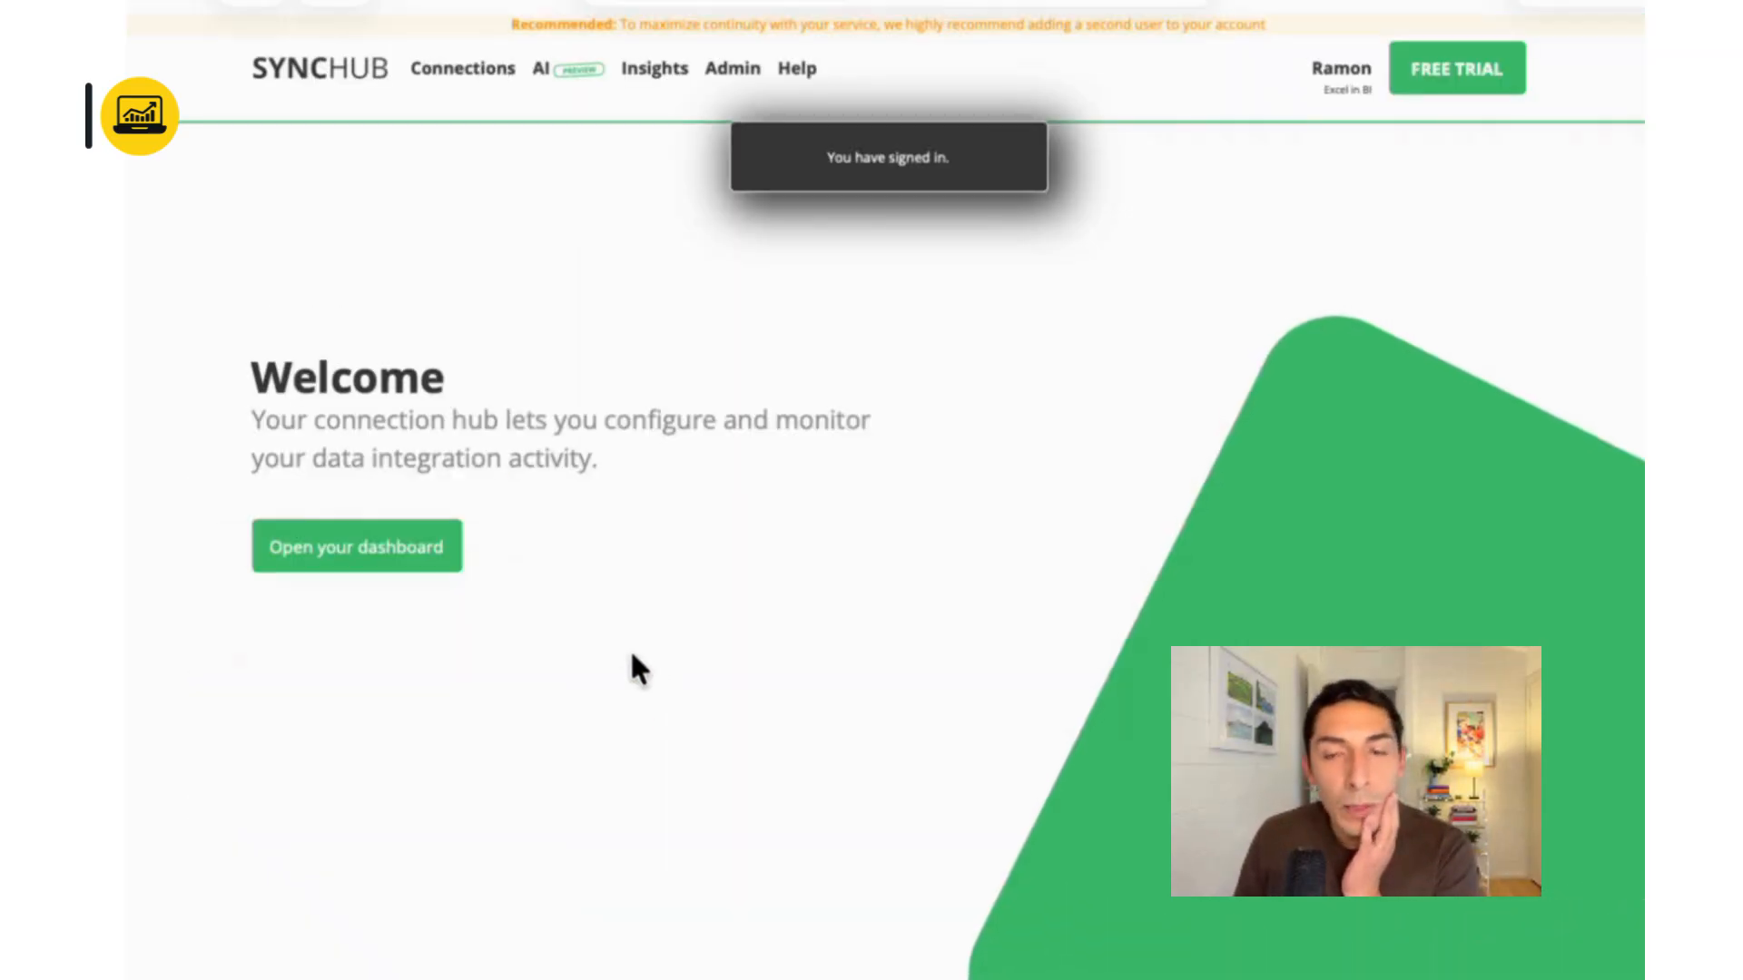
# Open the connections dashboard and start a new connection
pyautogui.click(408, 555)
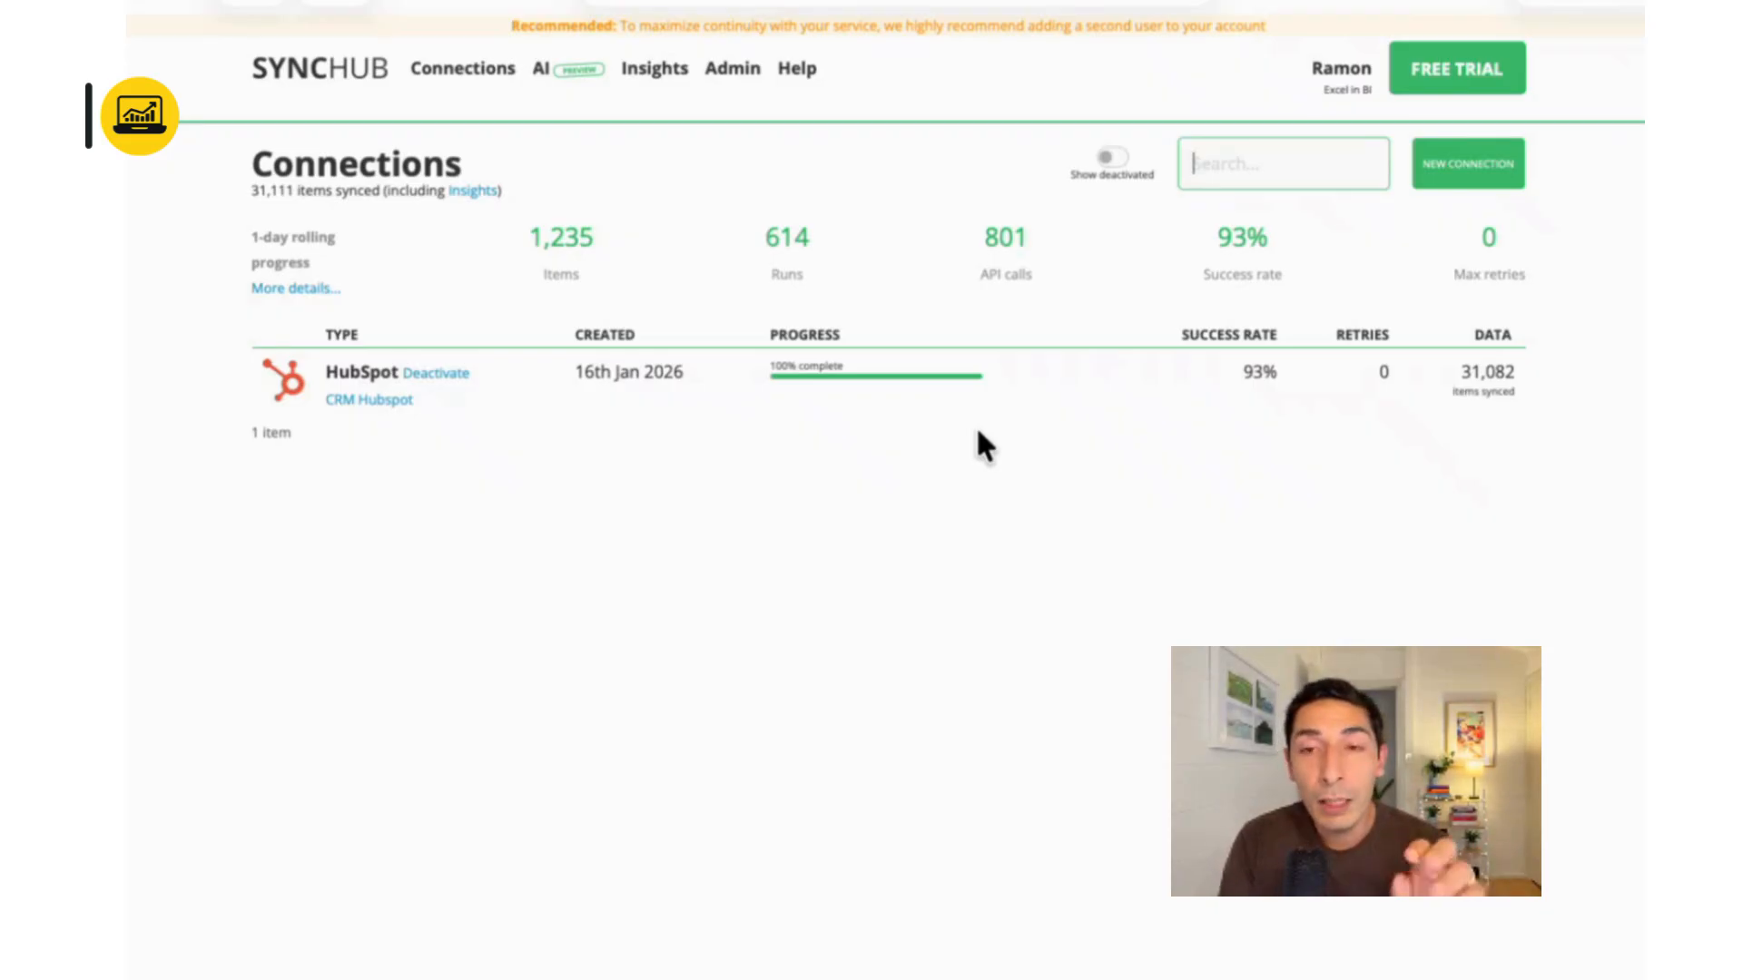
pyautogui.click(1465, 169)
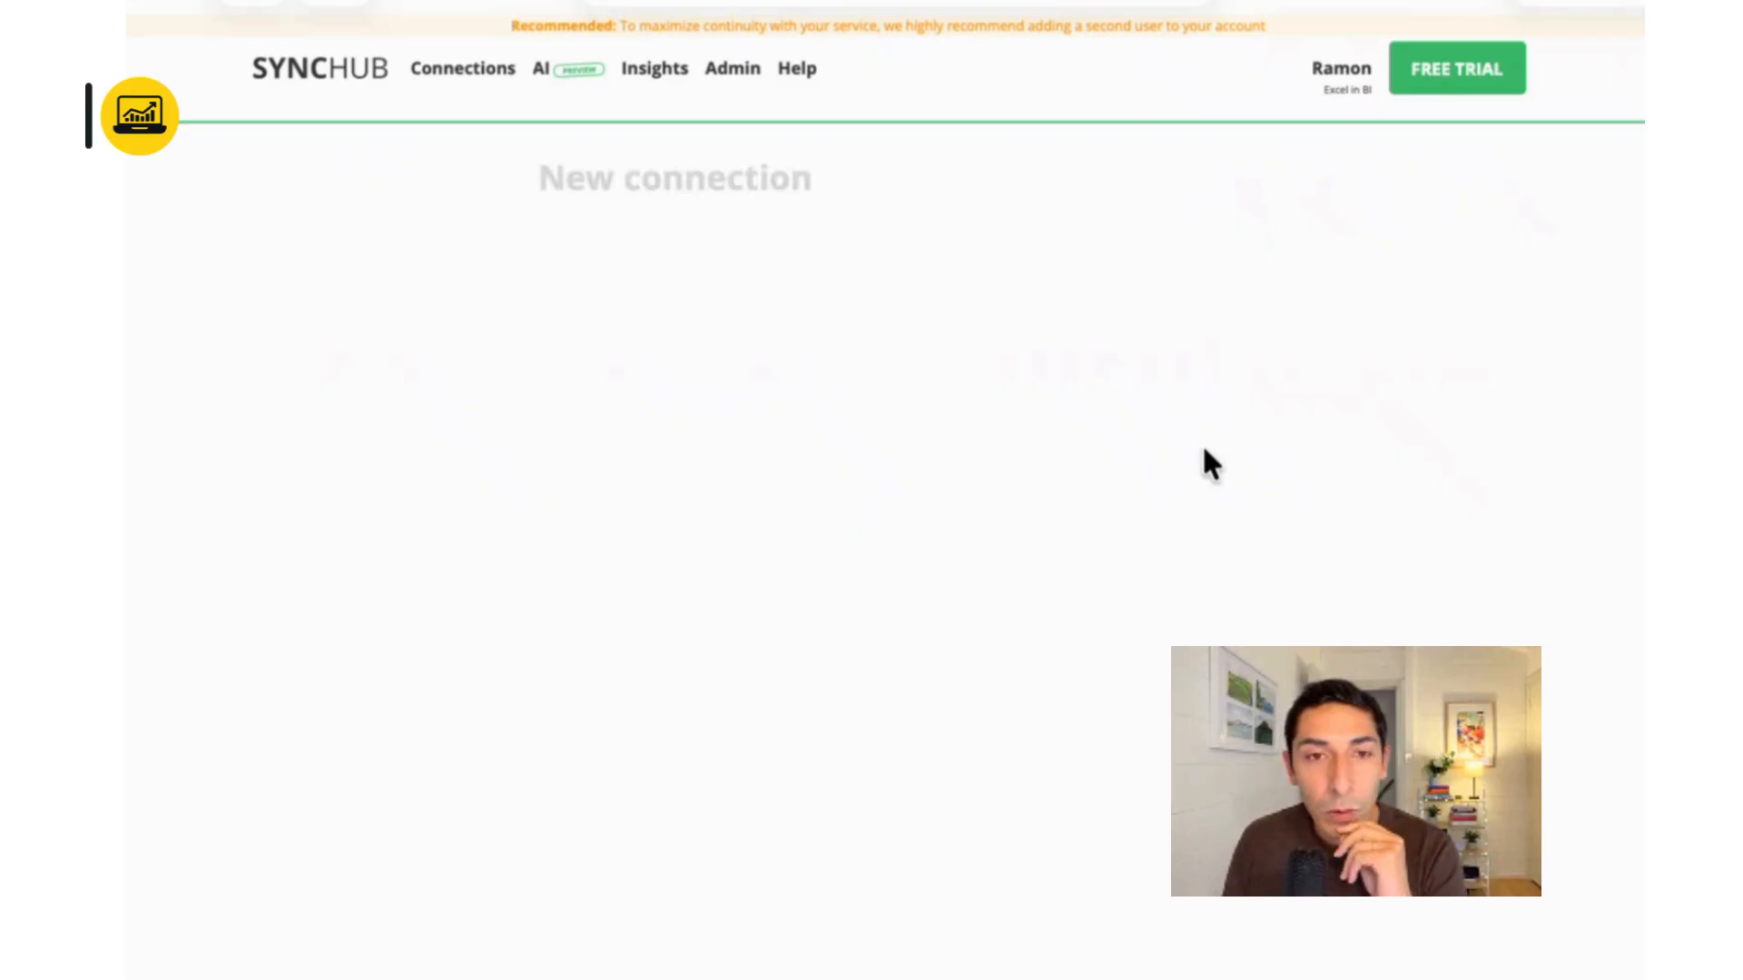
# Browse the platforms available to connect to and preview the data storage choices for HubSpot before returning to the list
pyautogui.scroll(-10, 1220, 501)
pyautogui.scroll(4, 1222, 509)
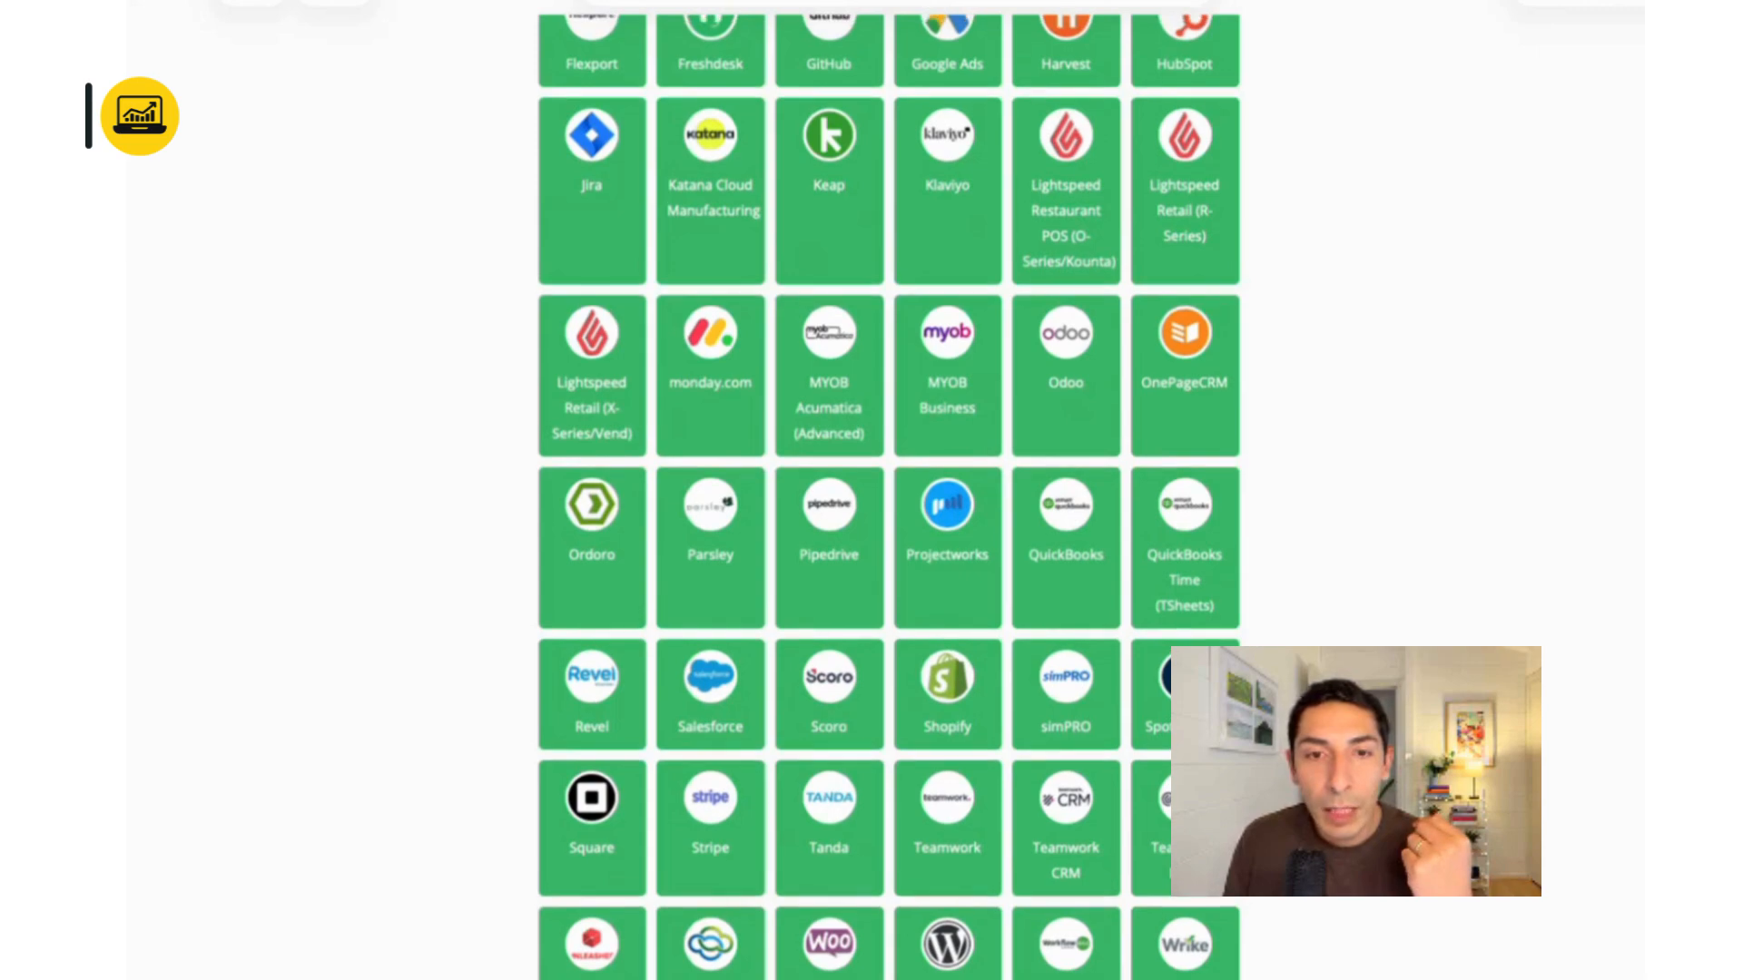
pyautogui.scroll(1, 934, 418)
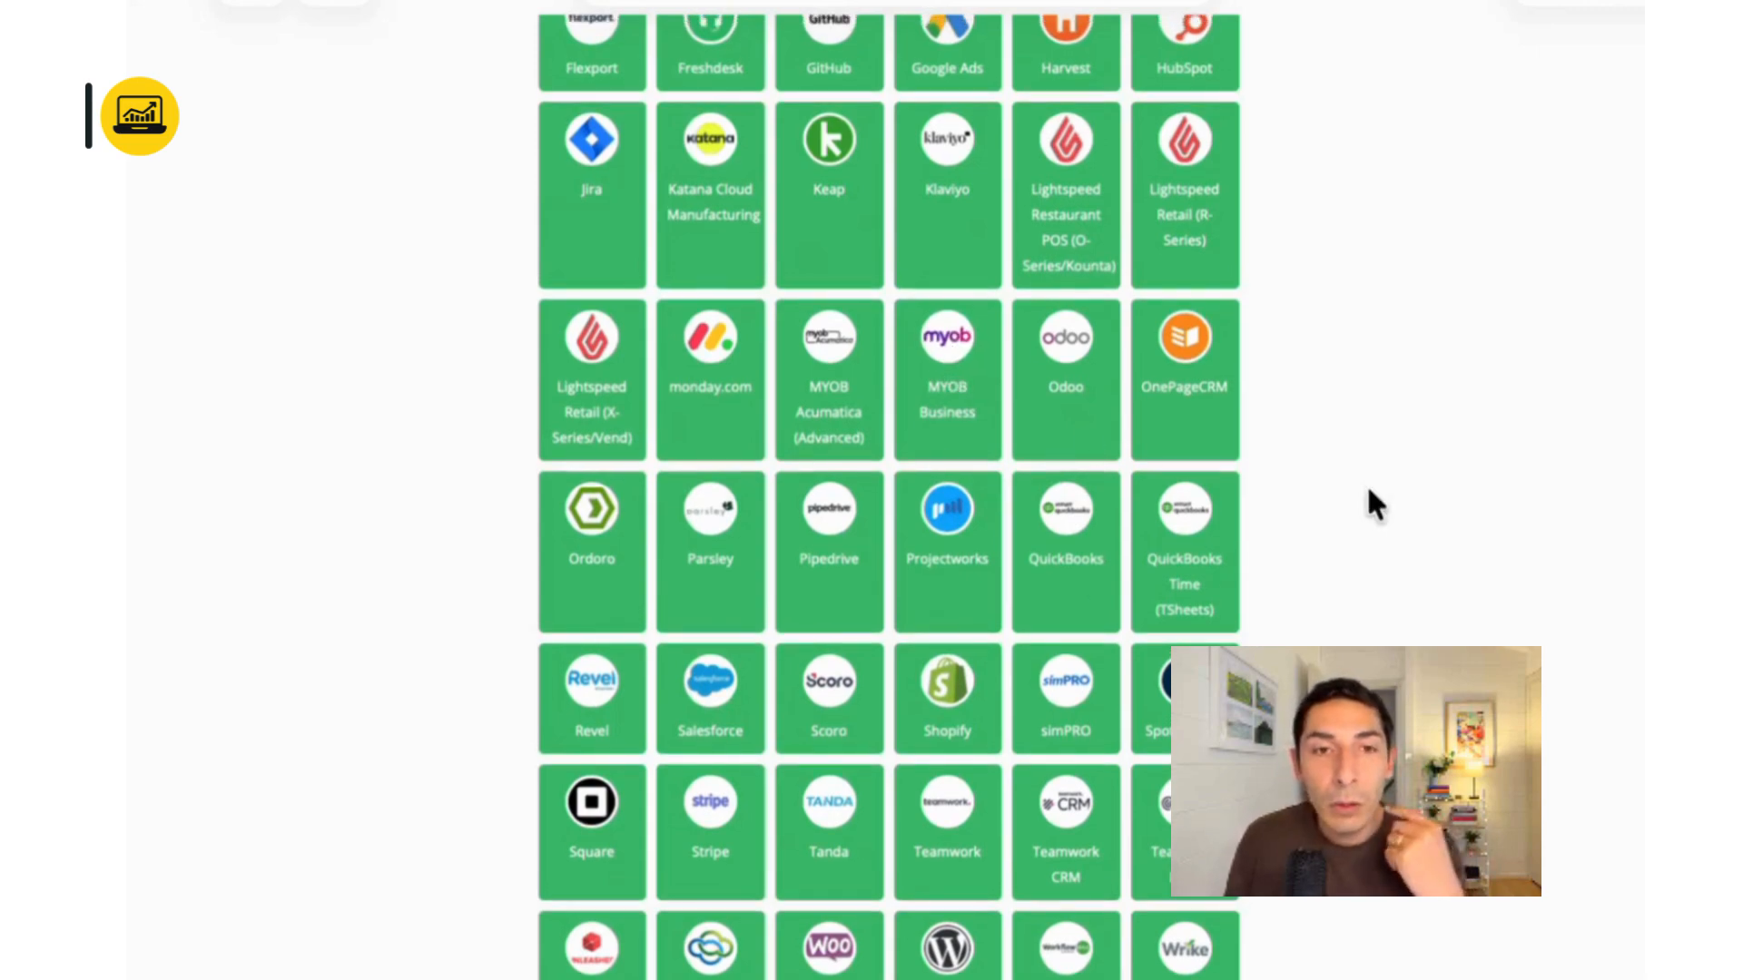
pyautogui.scroll(-4, 1377, 506)
pyautogui.scroll(4, 1370, 494)
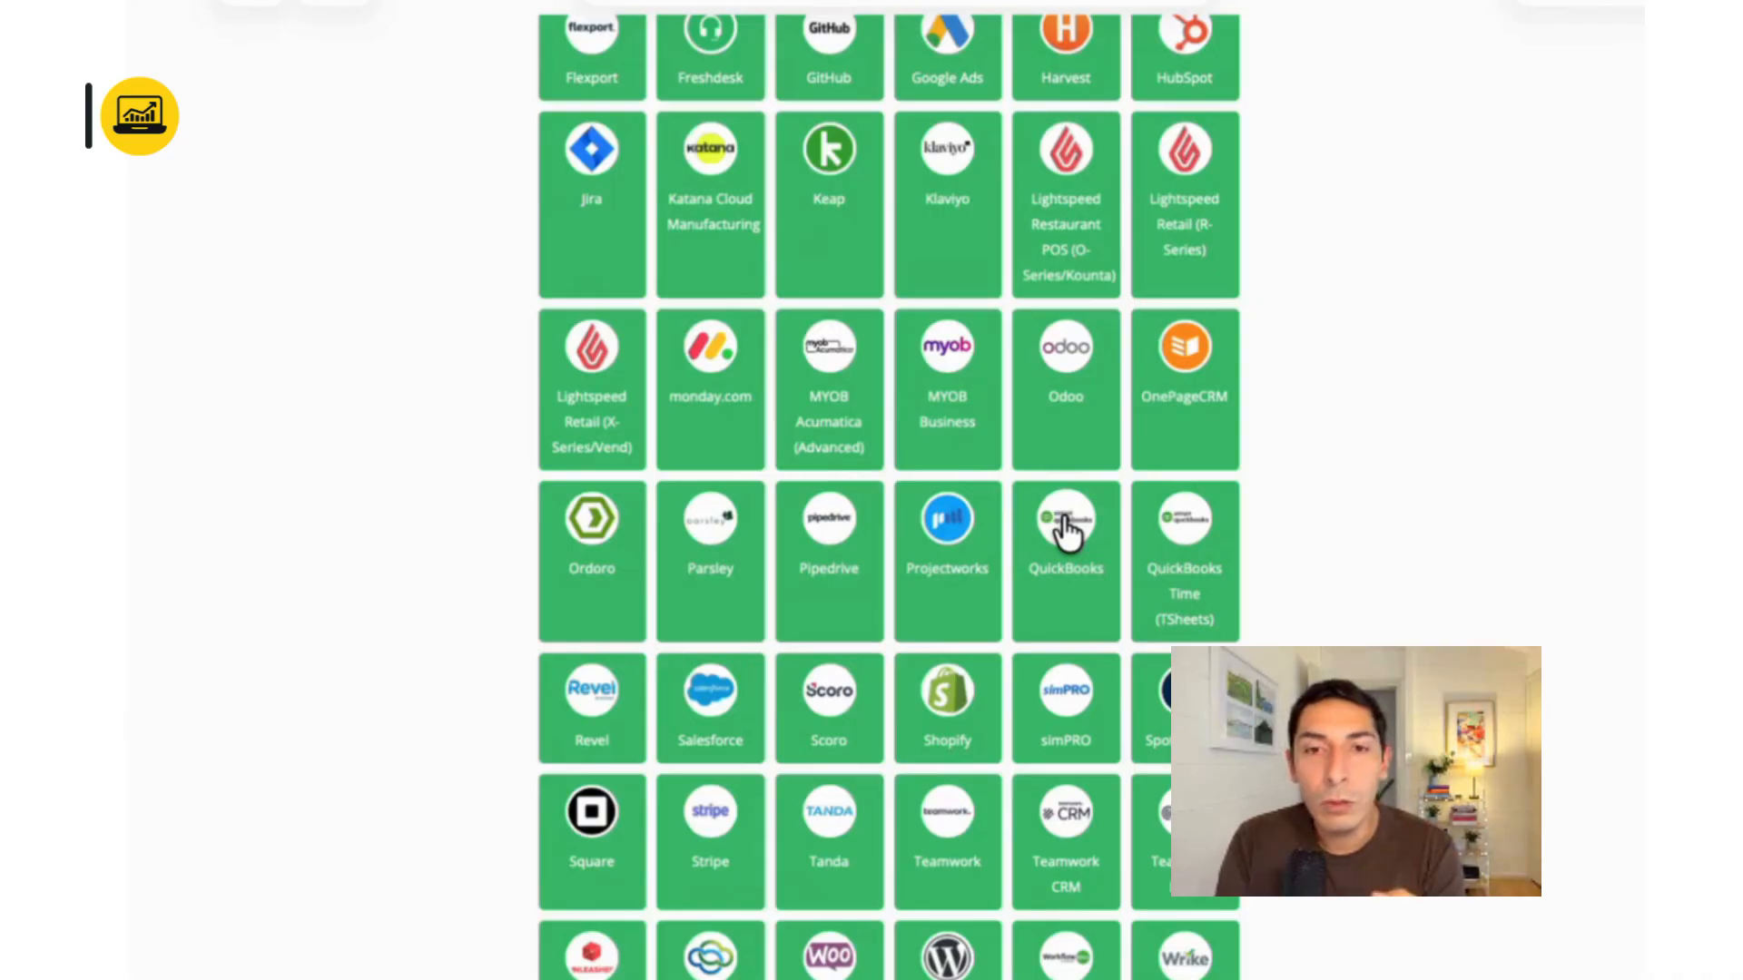
pyautogui.scroll(10, 1442, 581)
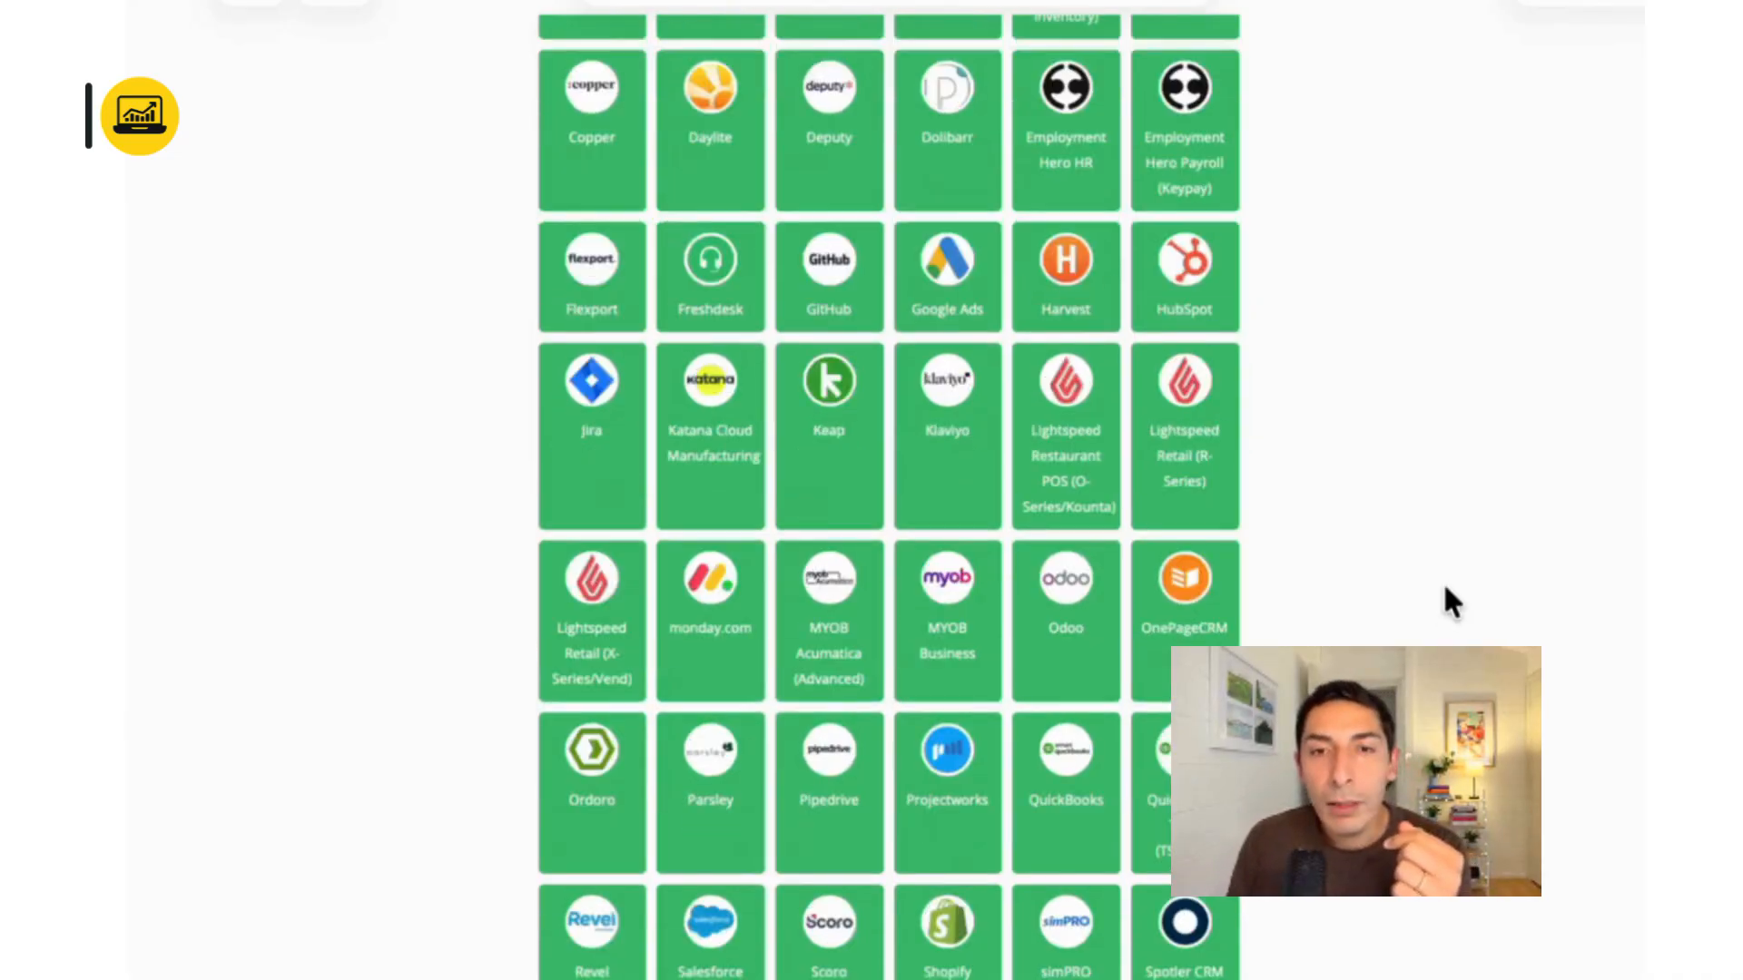
pyautogui.scroll(-5, 1373, 570)
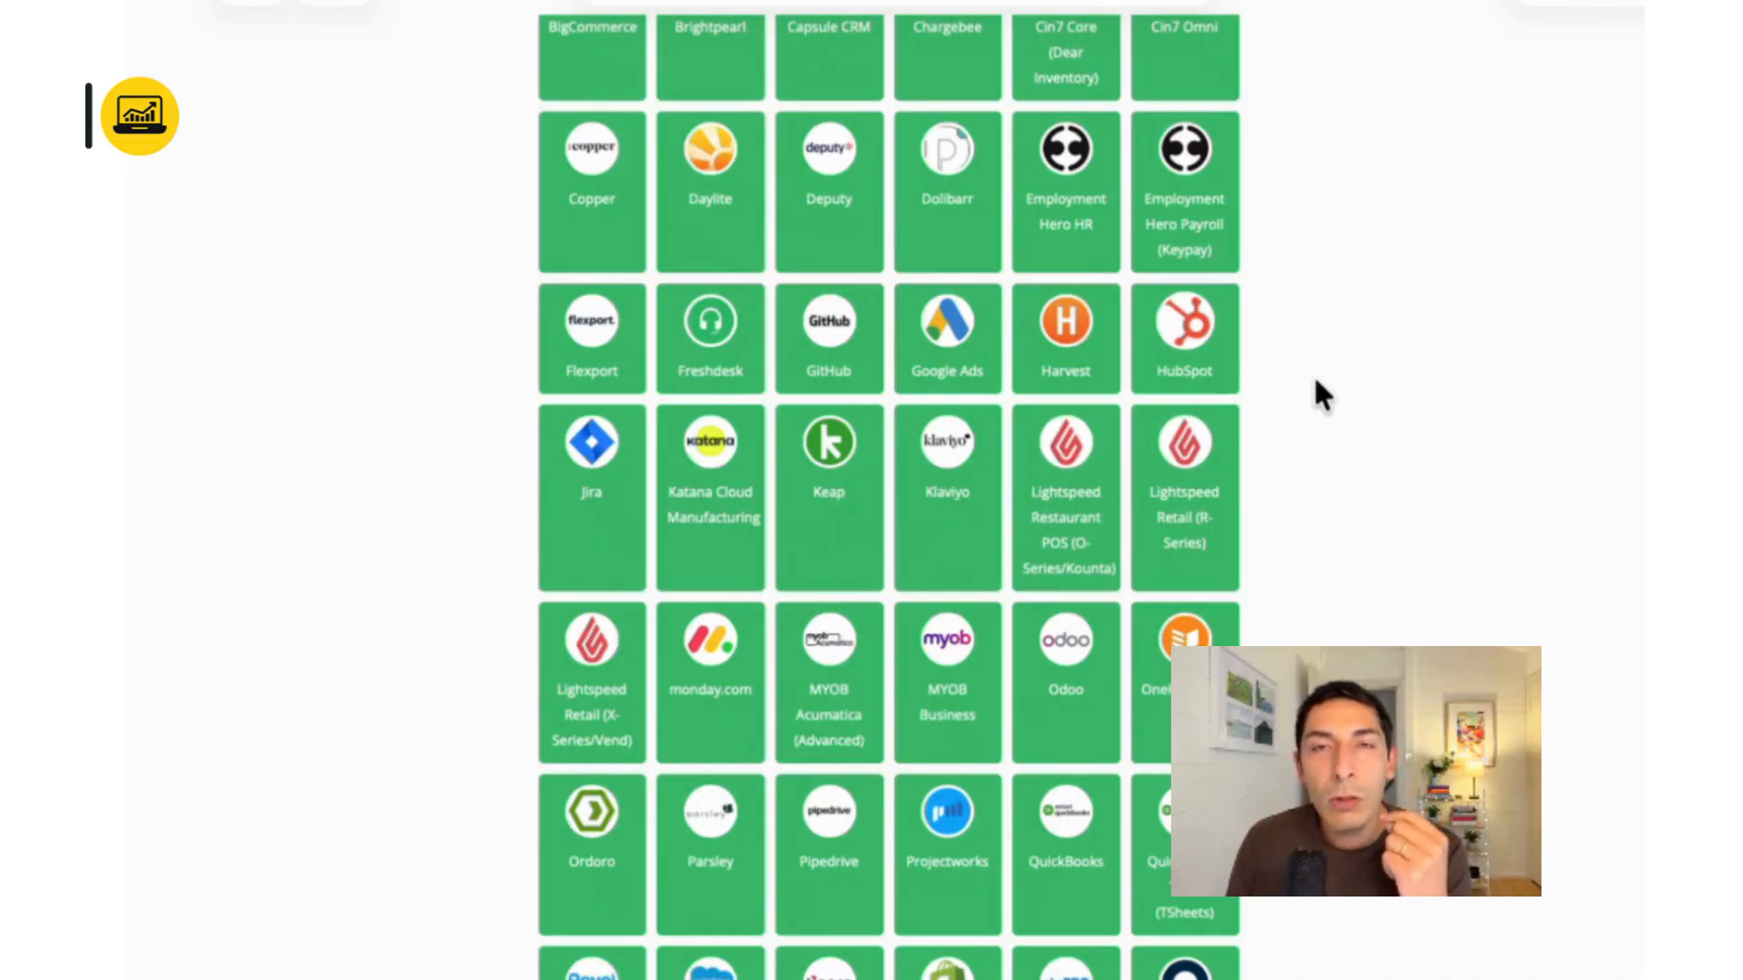
pyautogui.click(1213, 351)
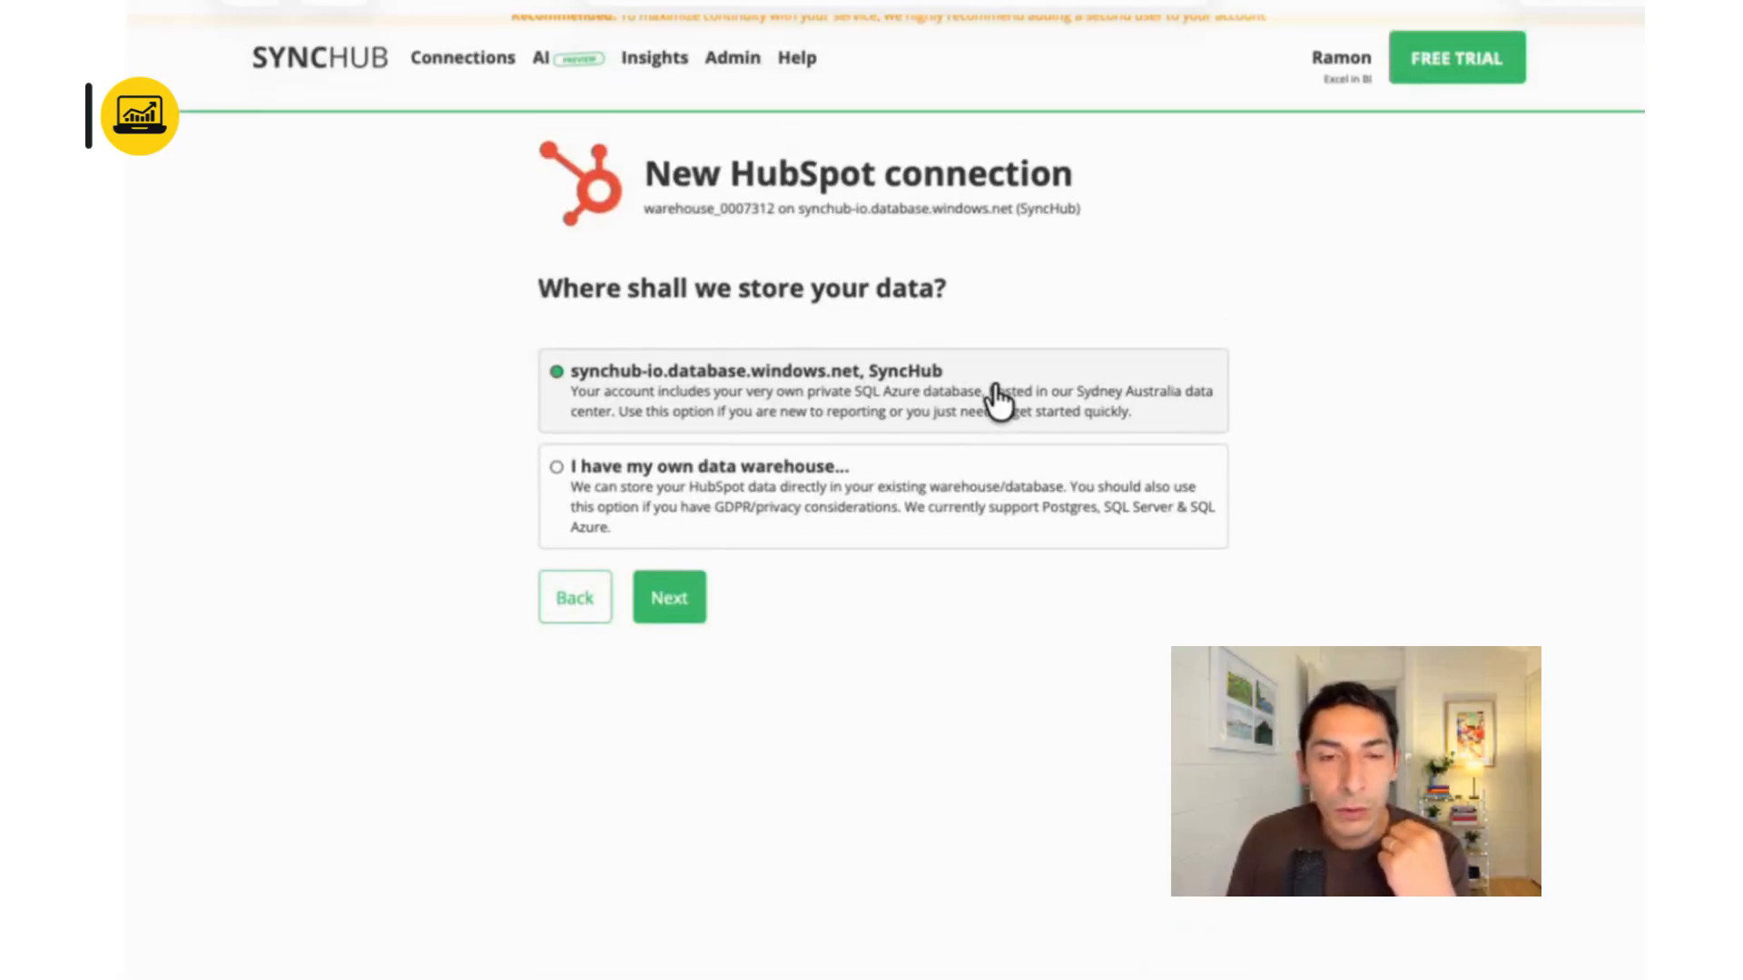
pyautogui.click(578, 617)
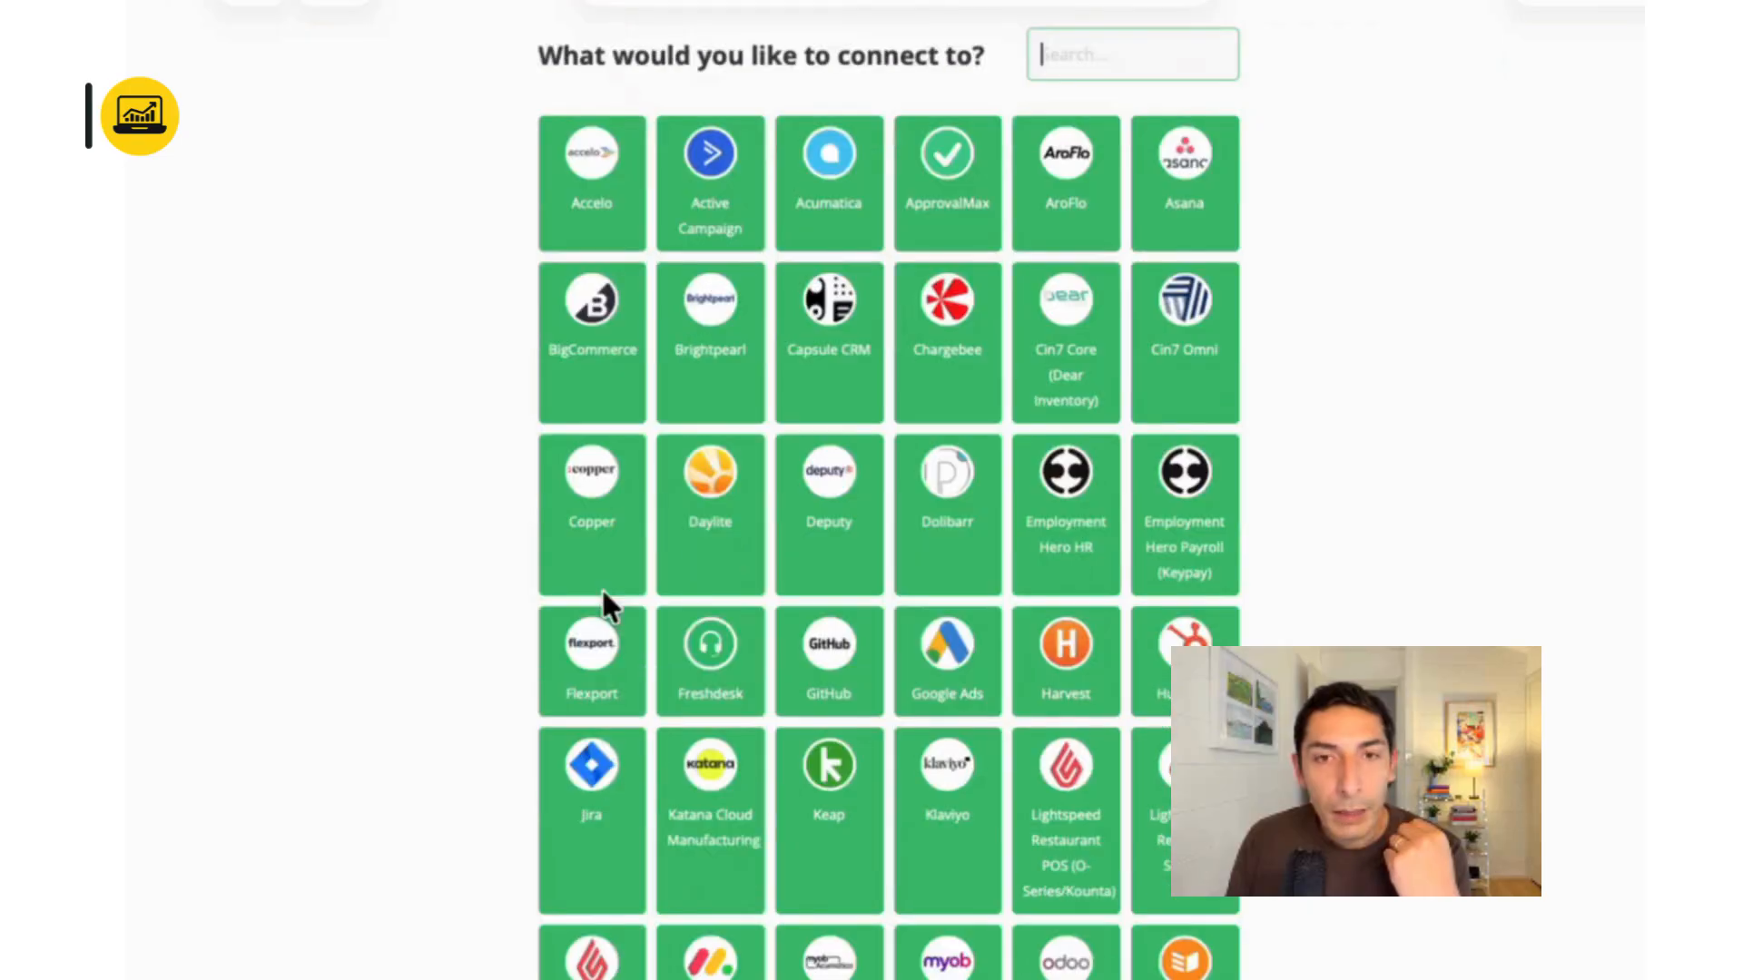
# Review the full list of connectable platforms from start to end, including the row containing HubSpot
pyautogui.scroll(-15, 847, 447)
pyautogui.scroll(15, 916, 484)
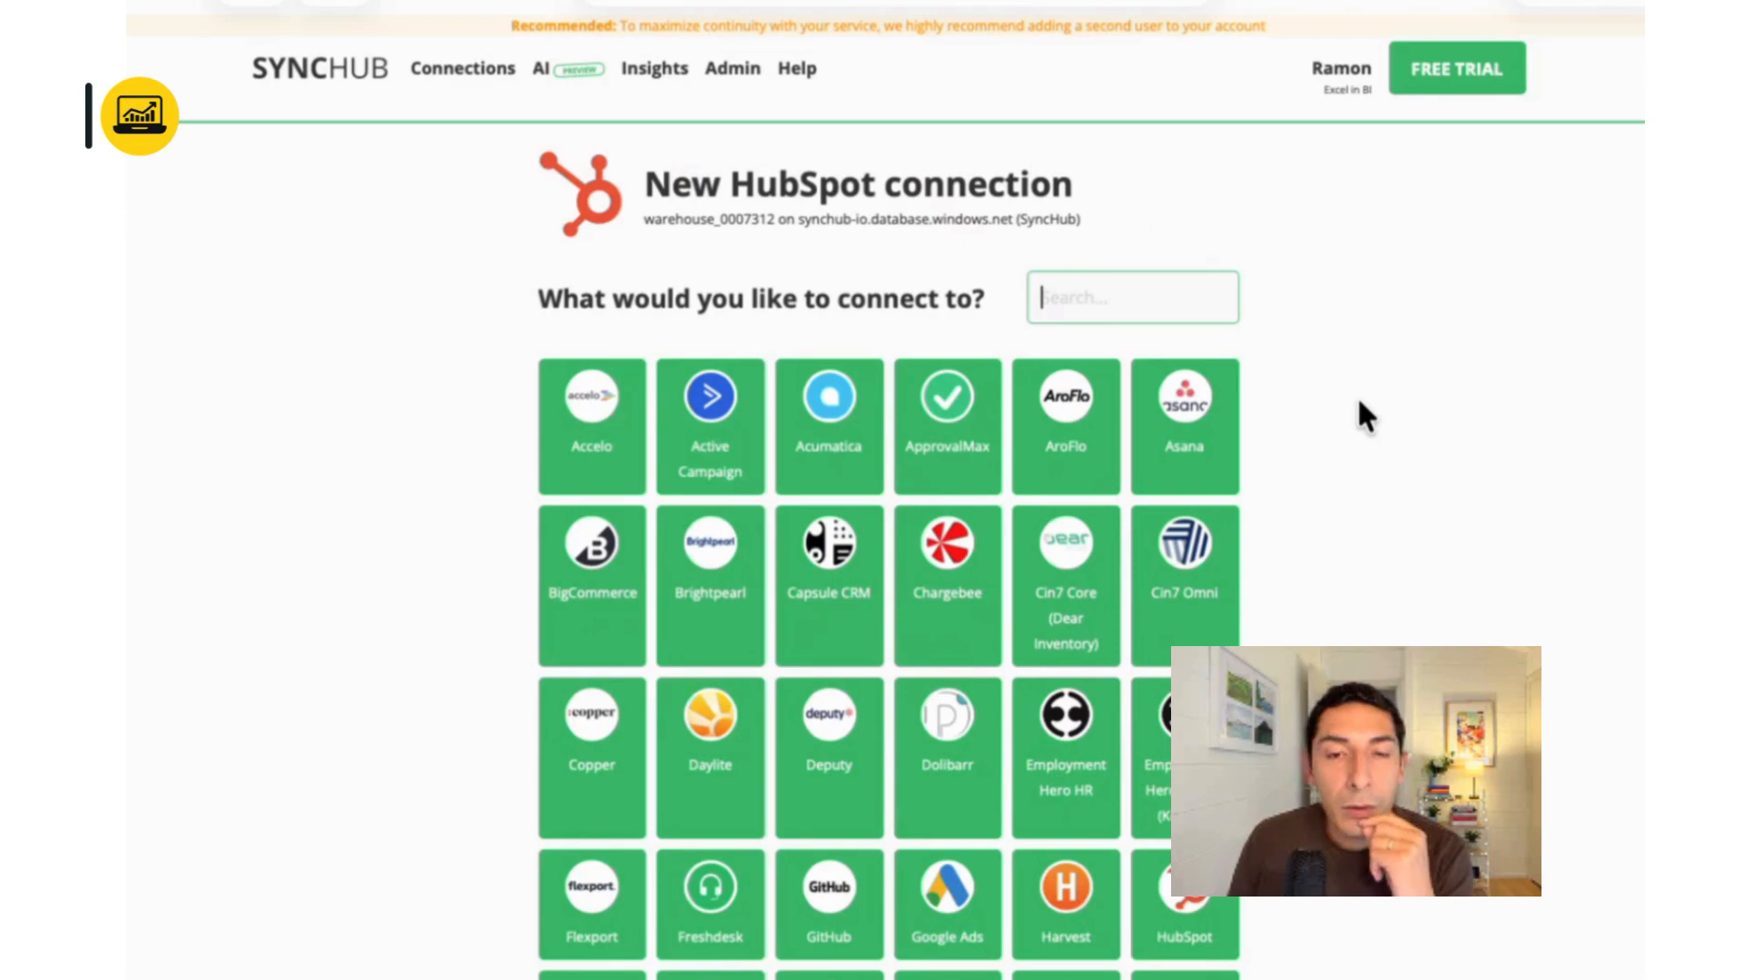
pyautogui.scroll(-1, 1359, 400)
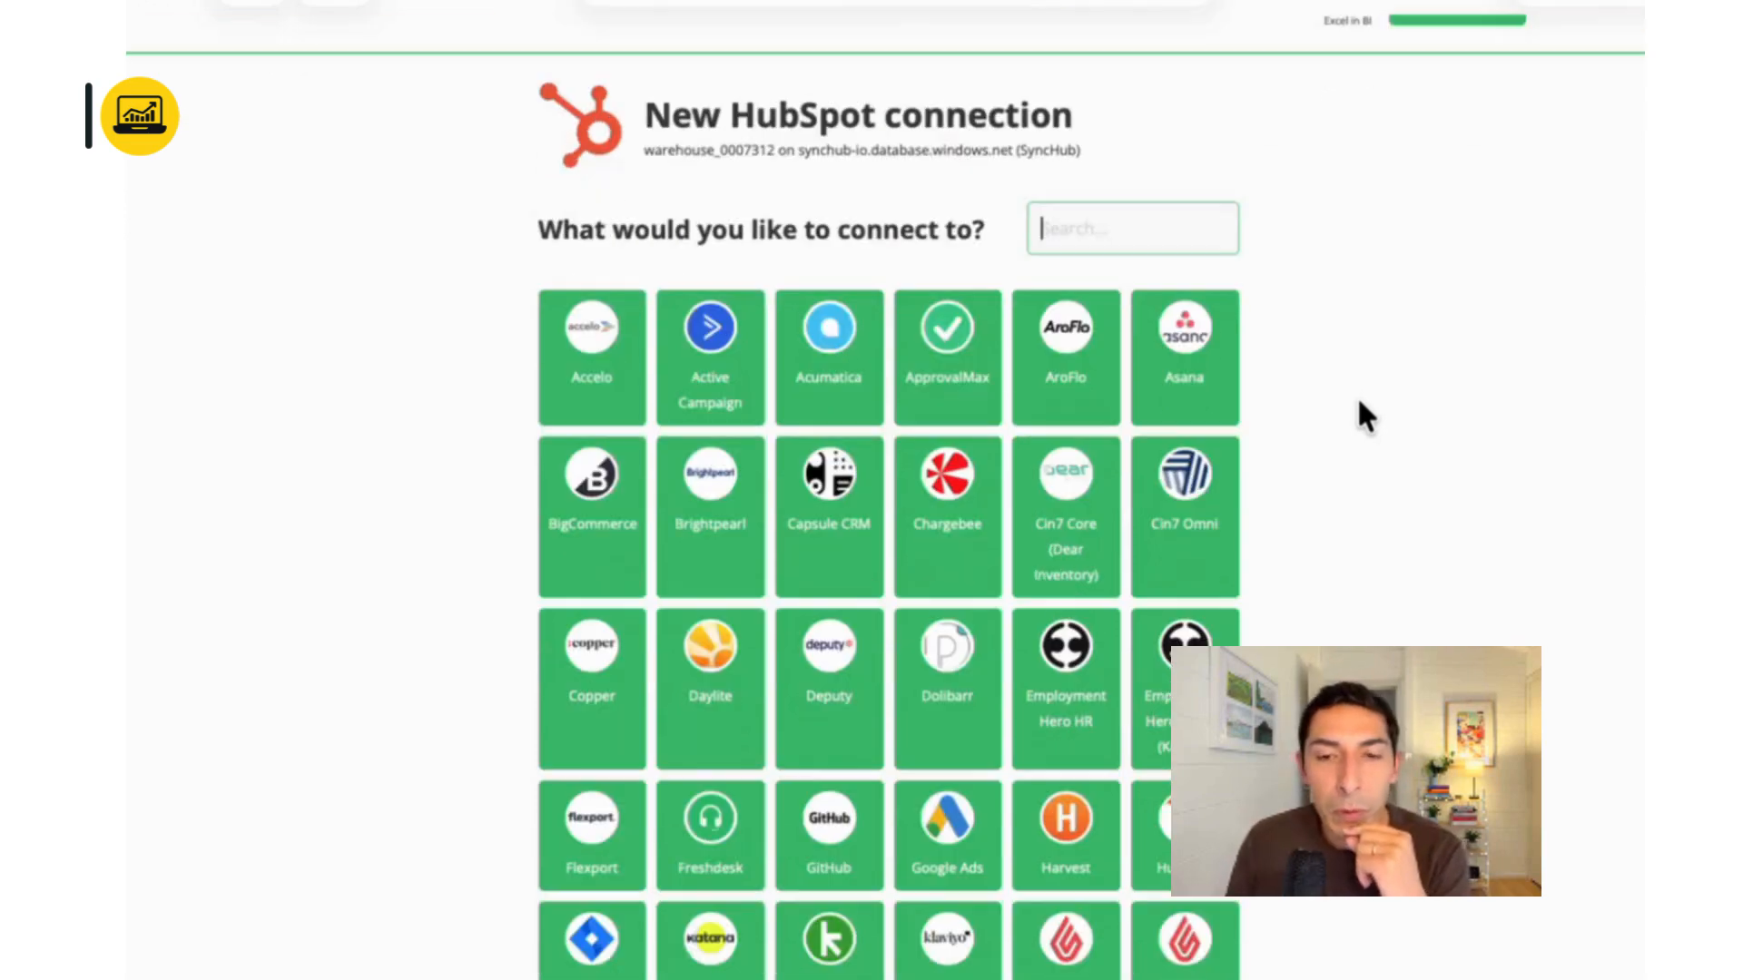
pyautogui.scroll(-1, 1140, 428)
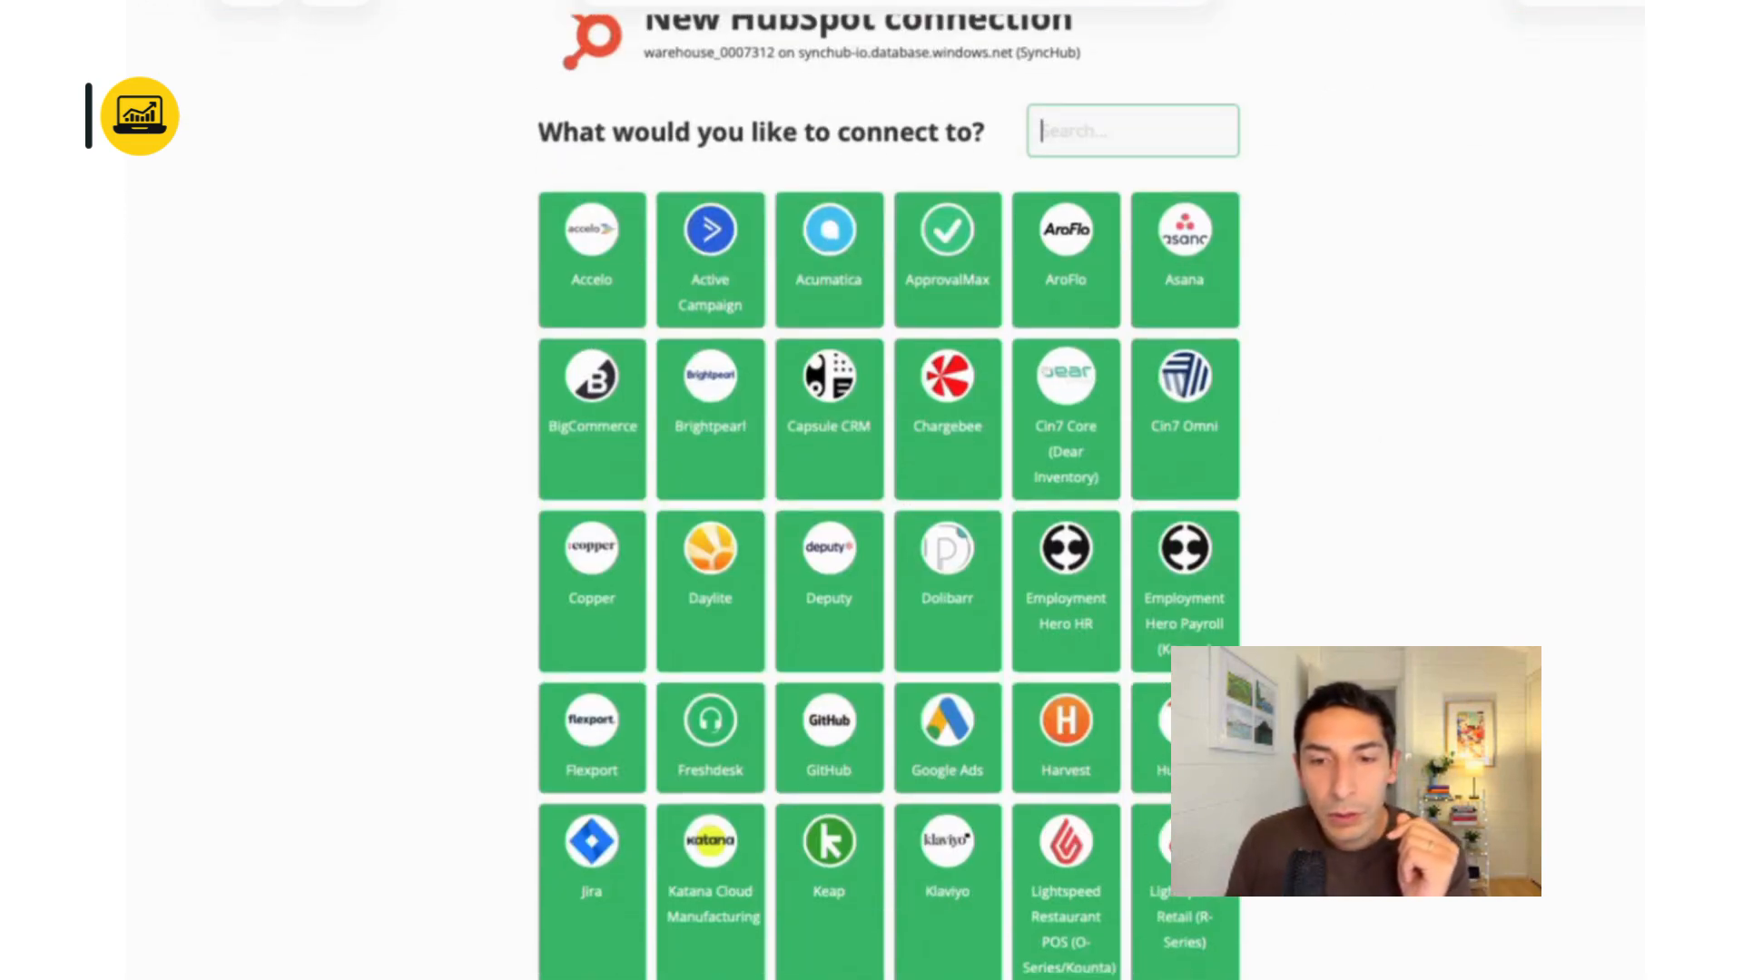
pyautogui.scroll(-4, 941, 386)
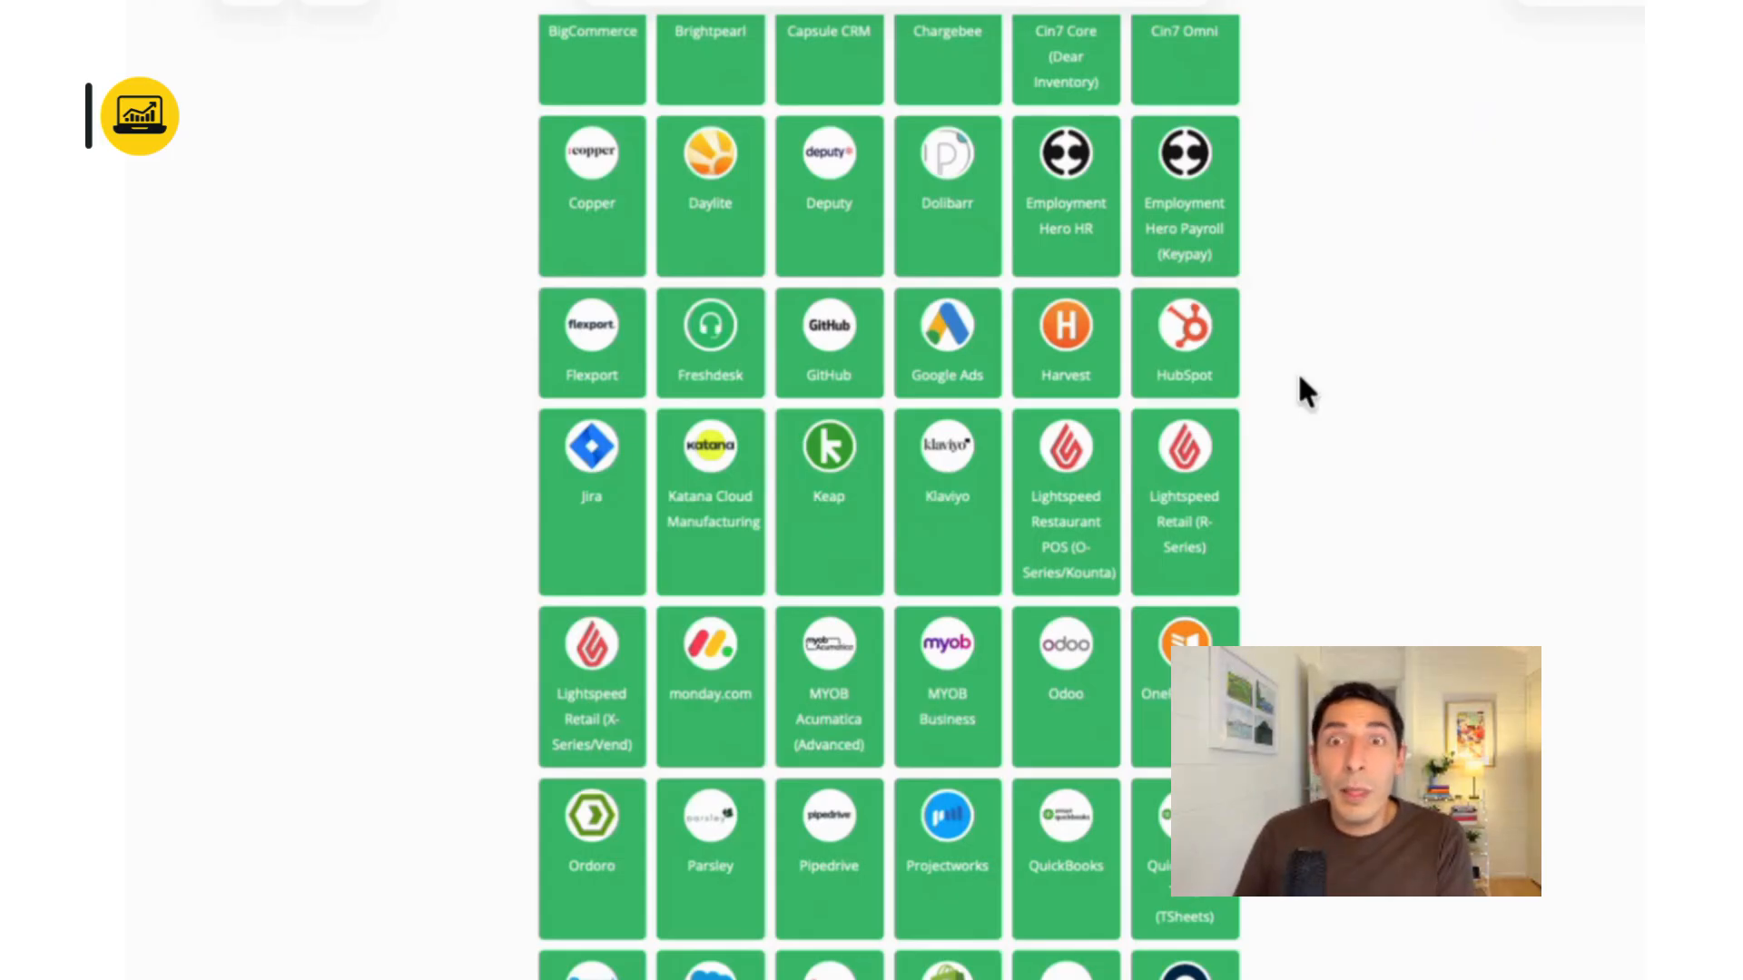
pyautogui.scroll(1, 1311, 385)
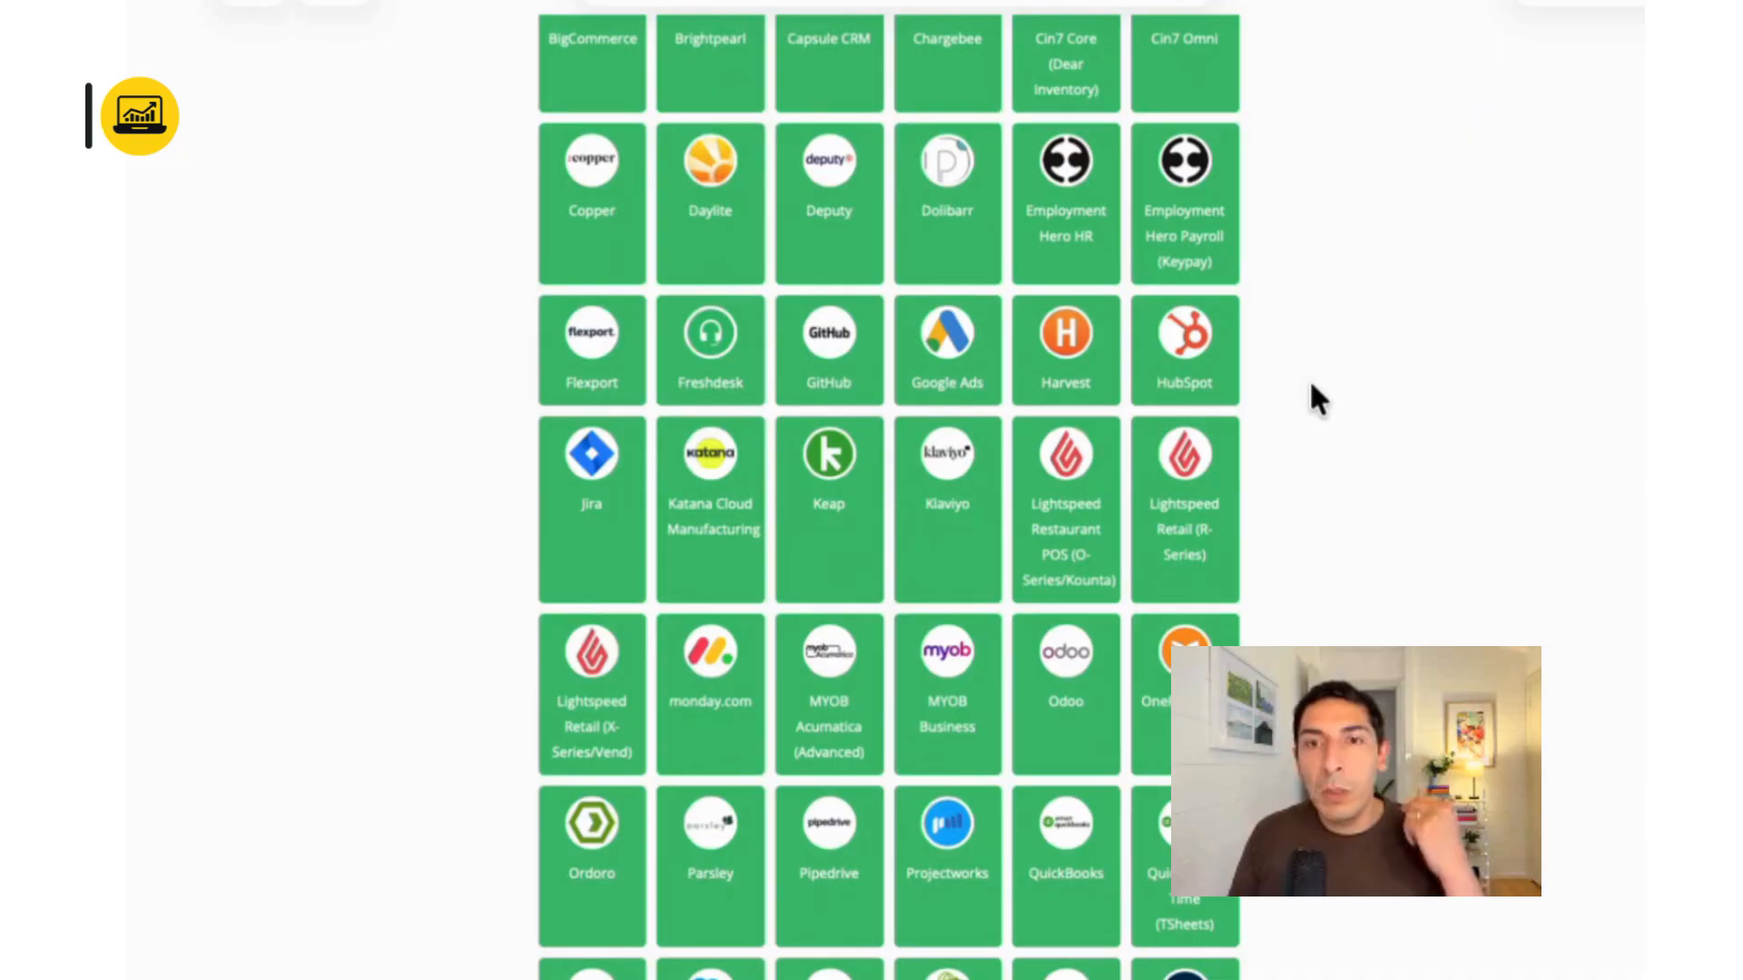
pyautogui.scroll(-3, 1311, 385)
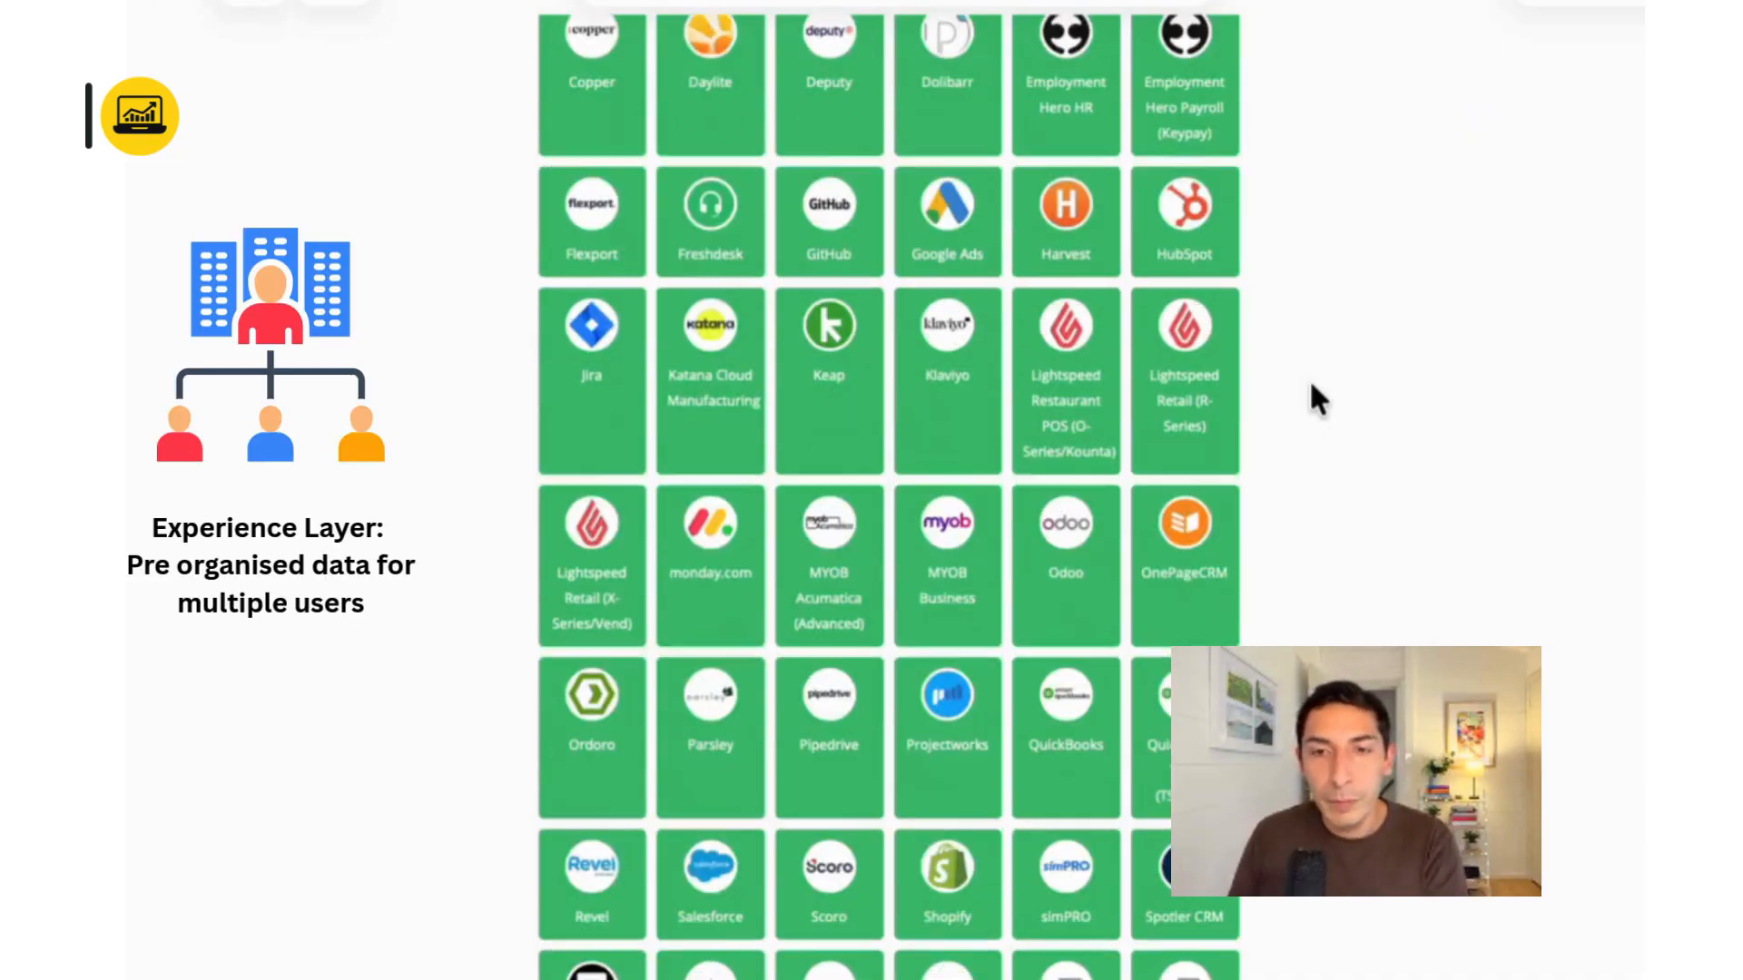
pyautogui.scroll(1, 1311, 384)
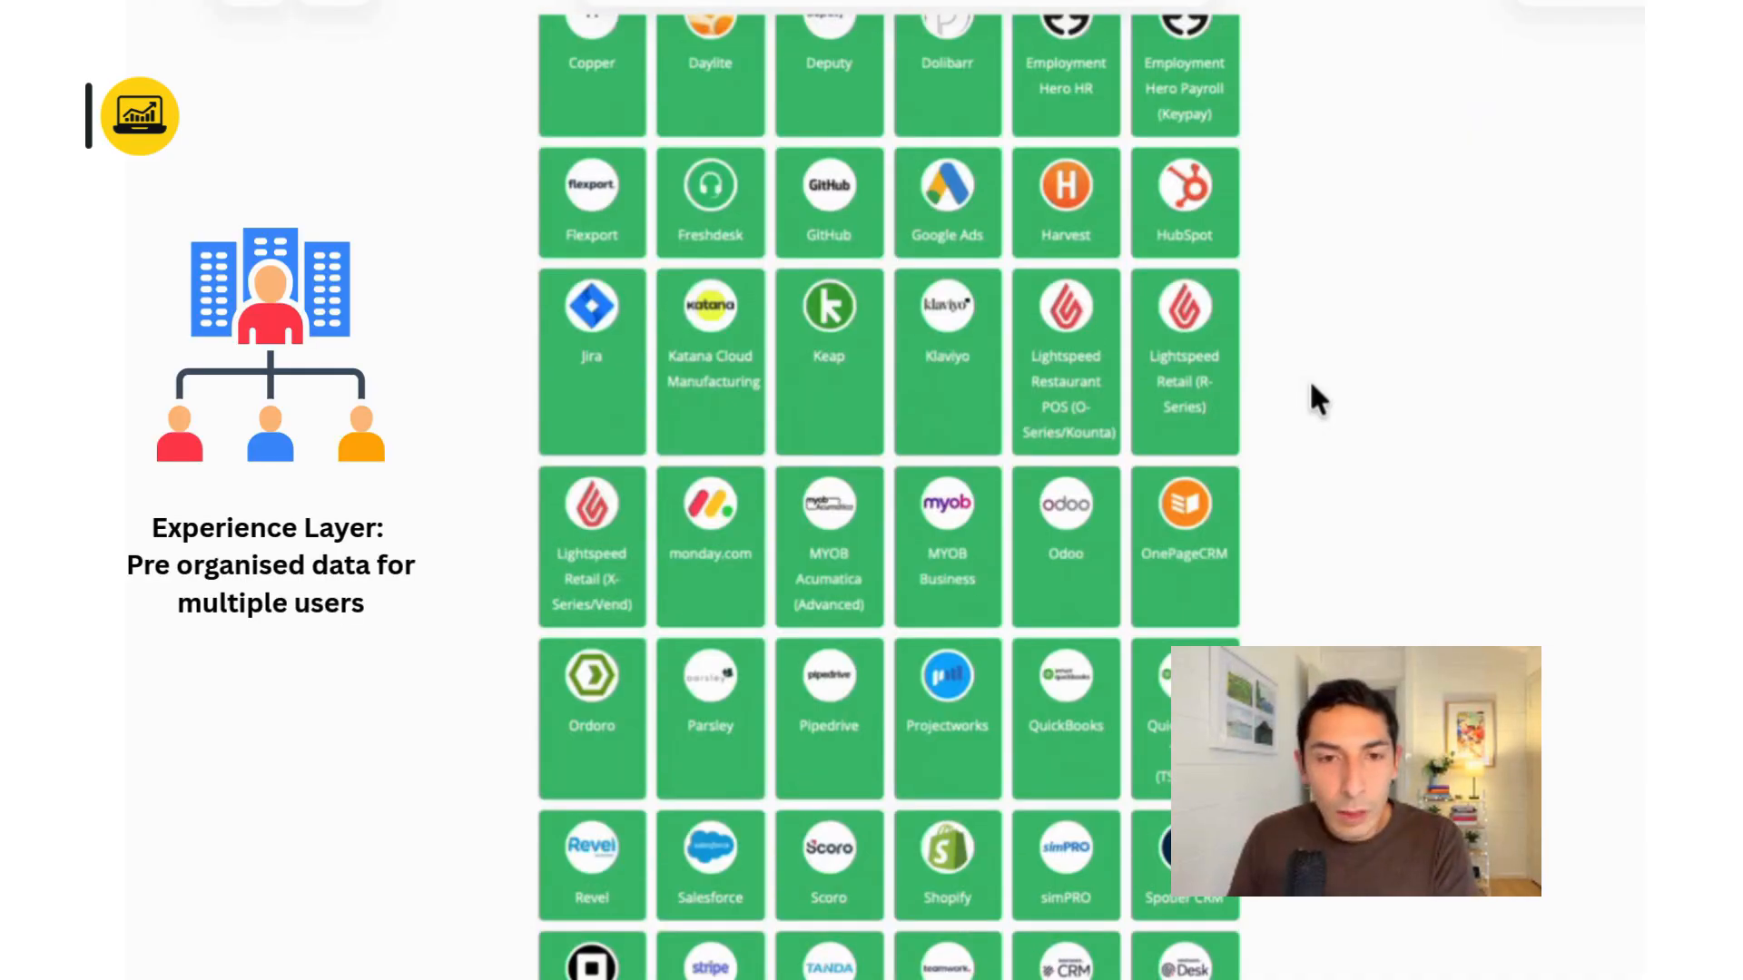
# Choose HubSpot as the platform, keeping the SyncHub-hosted database for storage and the sync frequency from the selected plan
pyautogui.click(1179, 198)
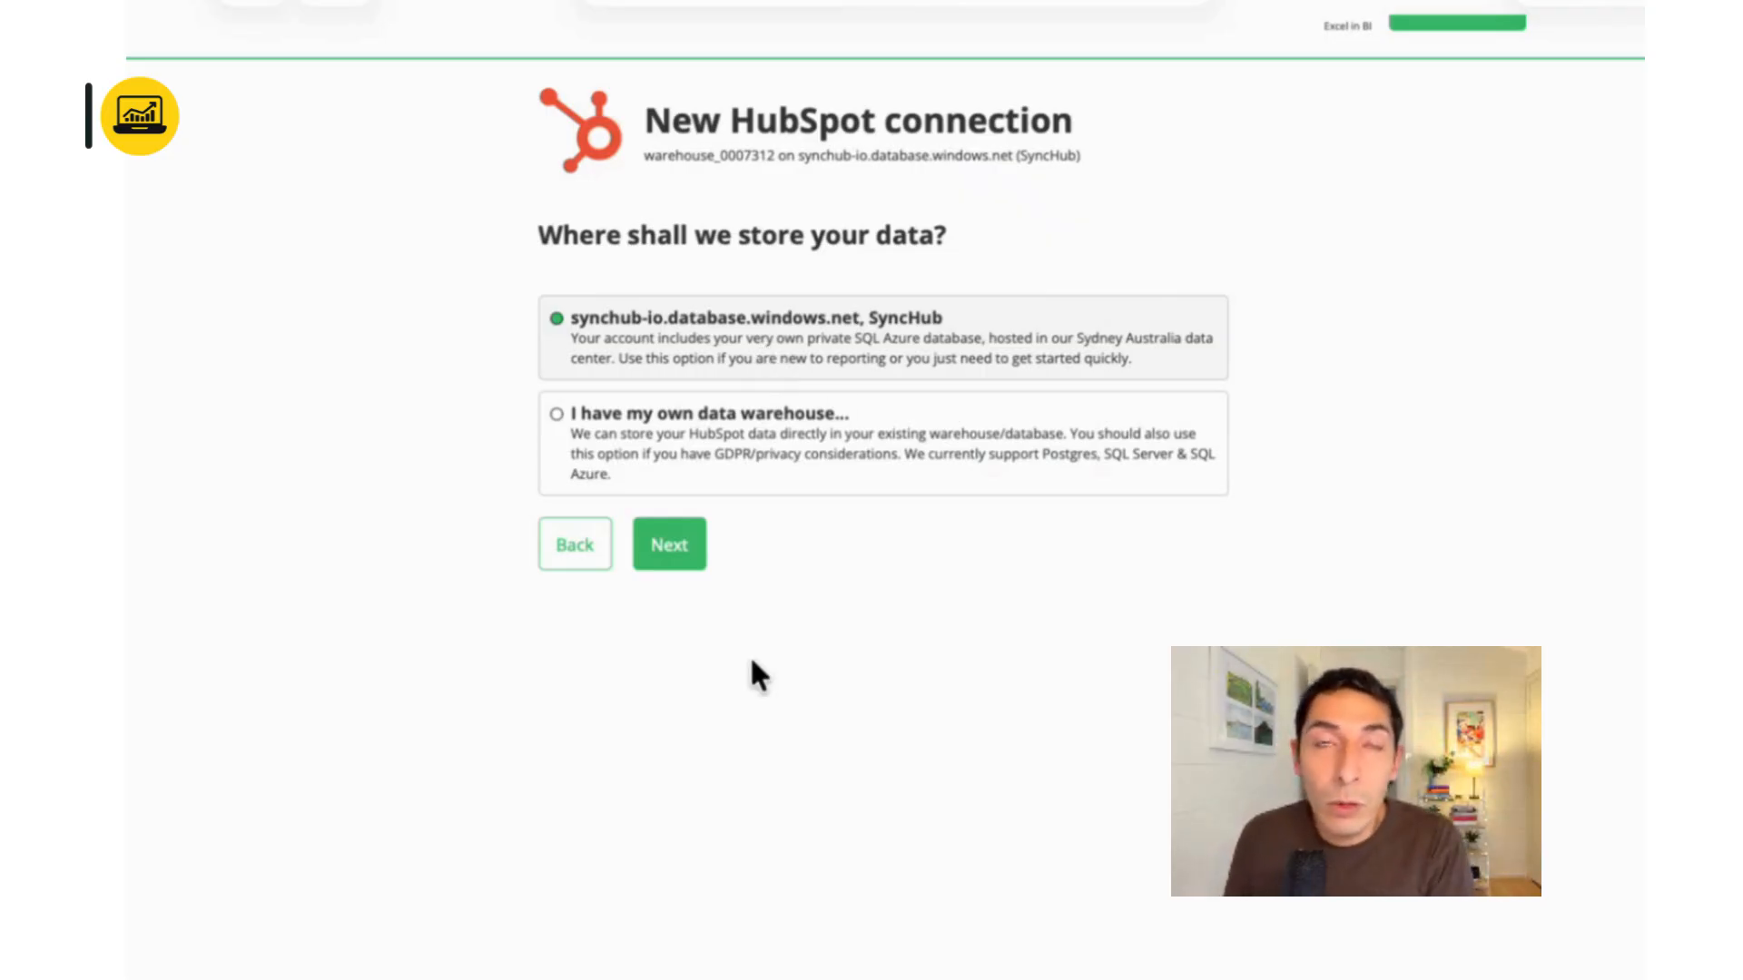
pyautogui.click(671, 547)
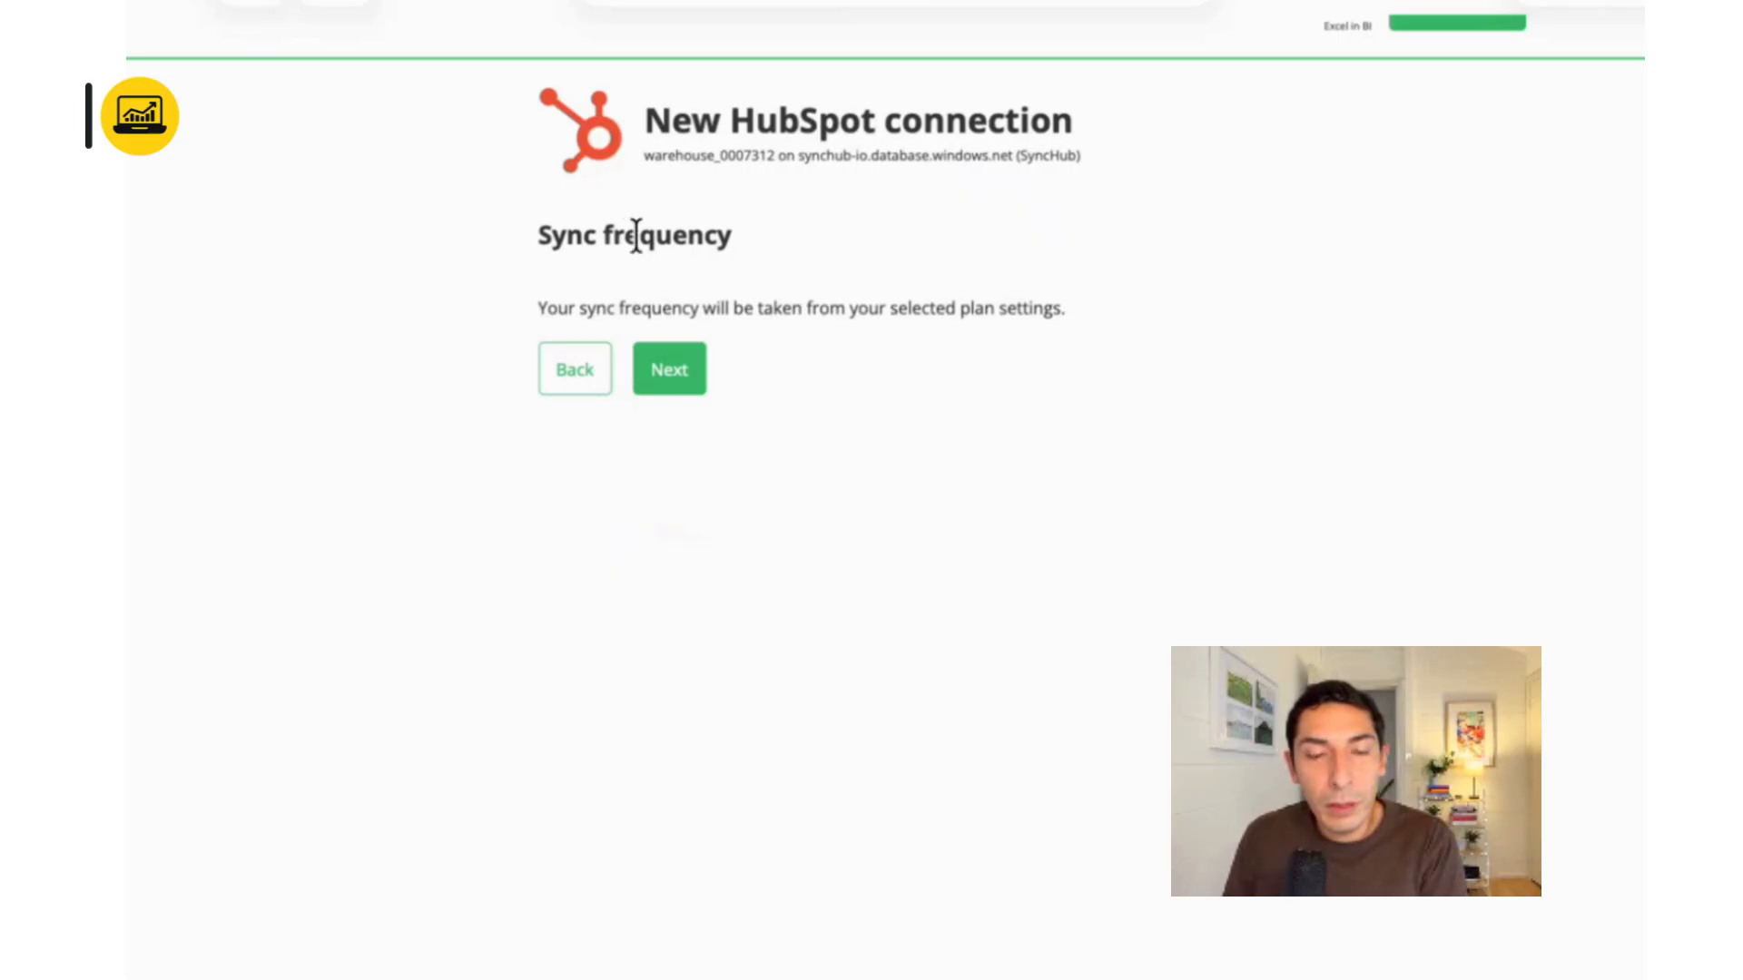
pyautogui.click(666, 374)
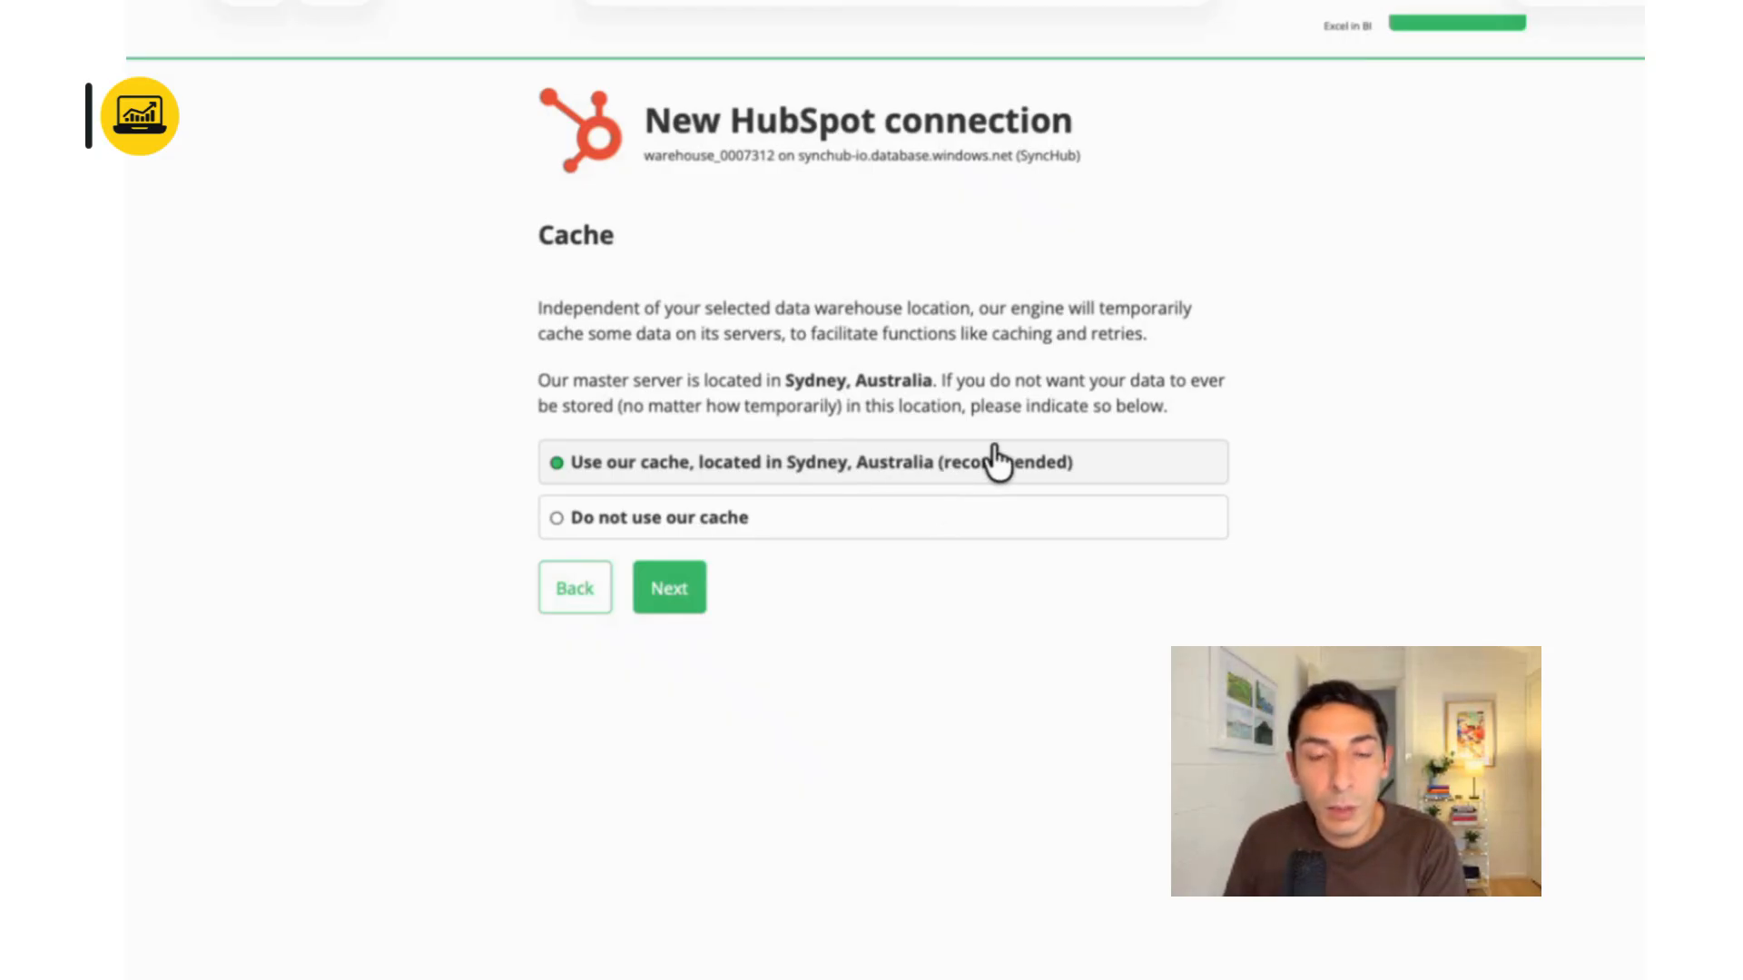
# Keep the recommended cache in Sydney, Australia, and label the connection "CRM Data Hubspot"
pyautogui.click(669, 599)
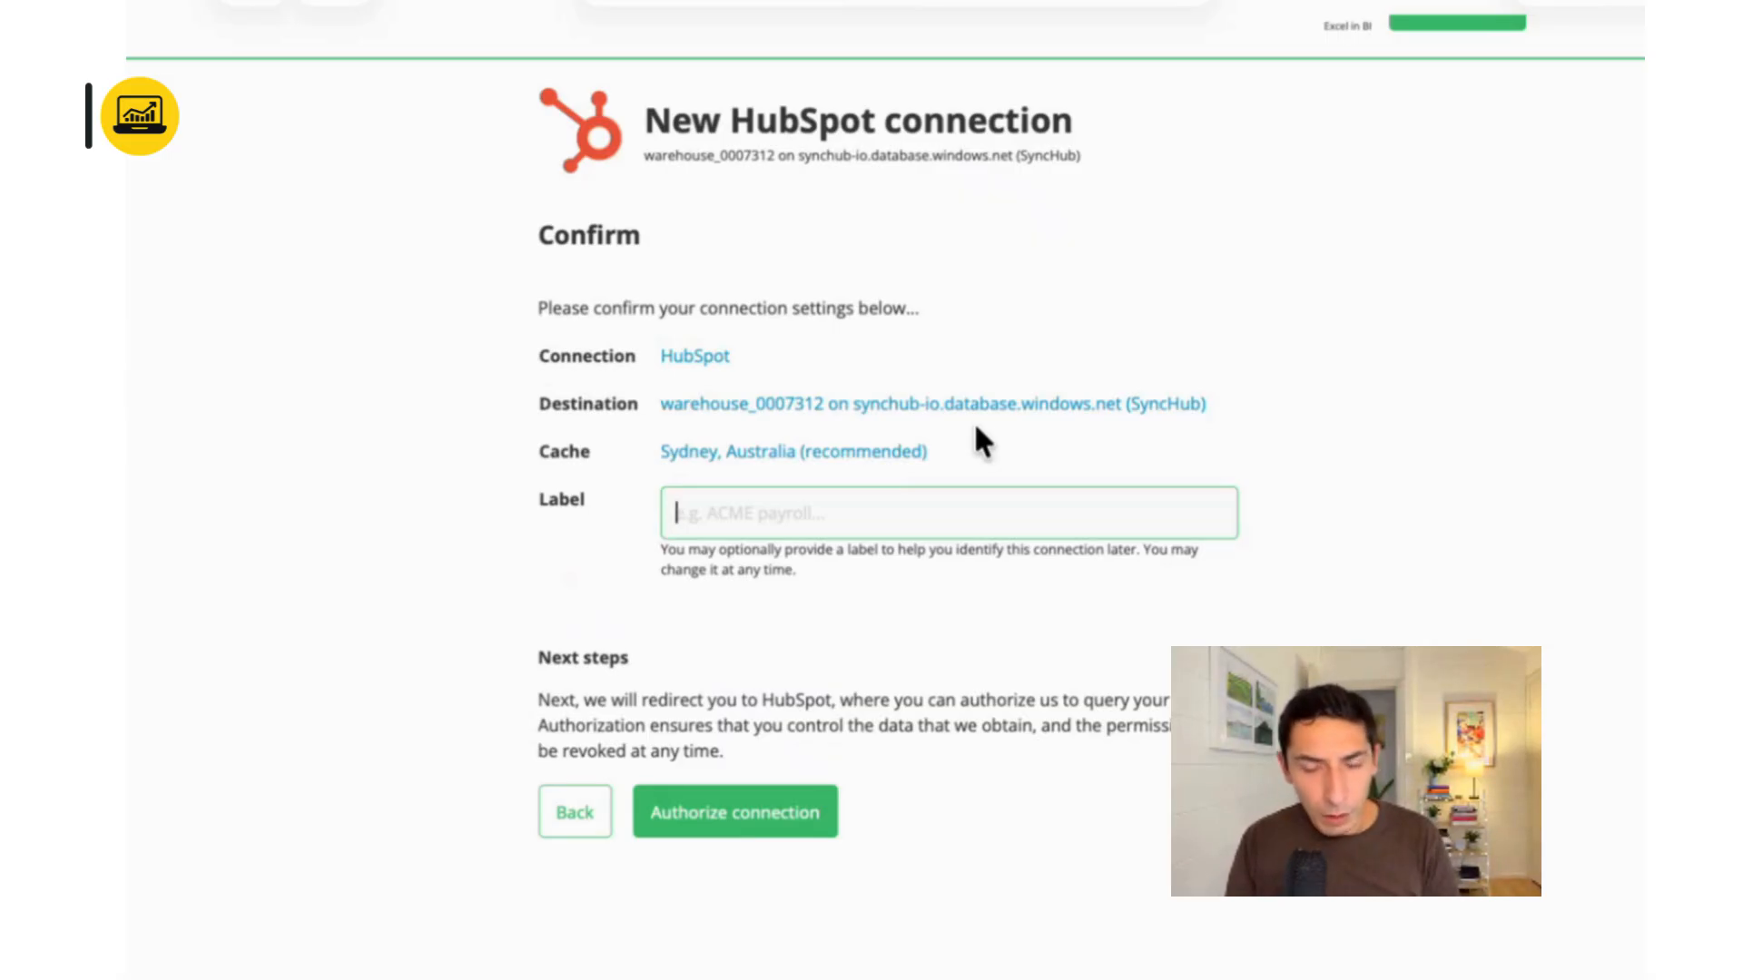
pyautogui.write('CRM Data ')
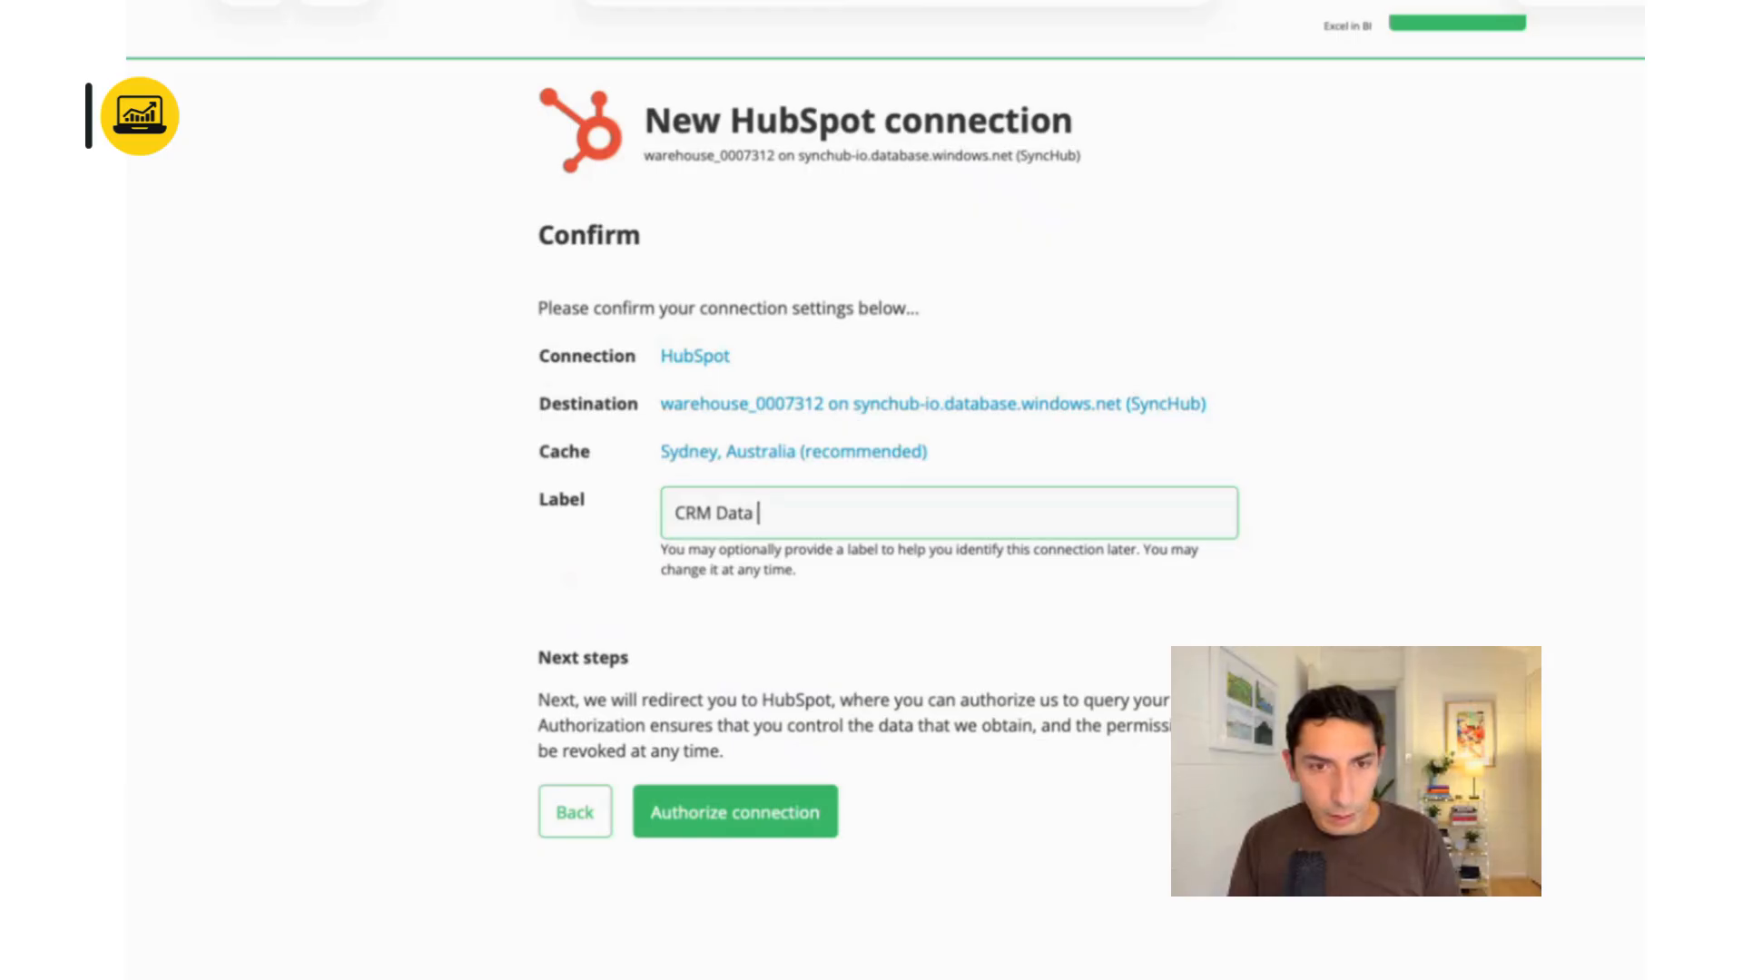
pyautogui.write('Hubspot')
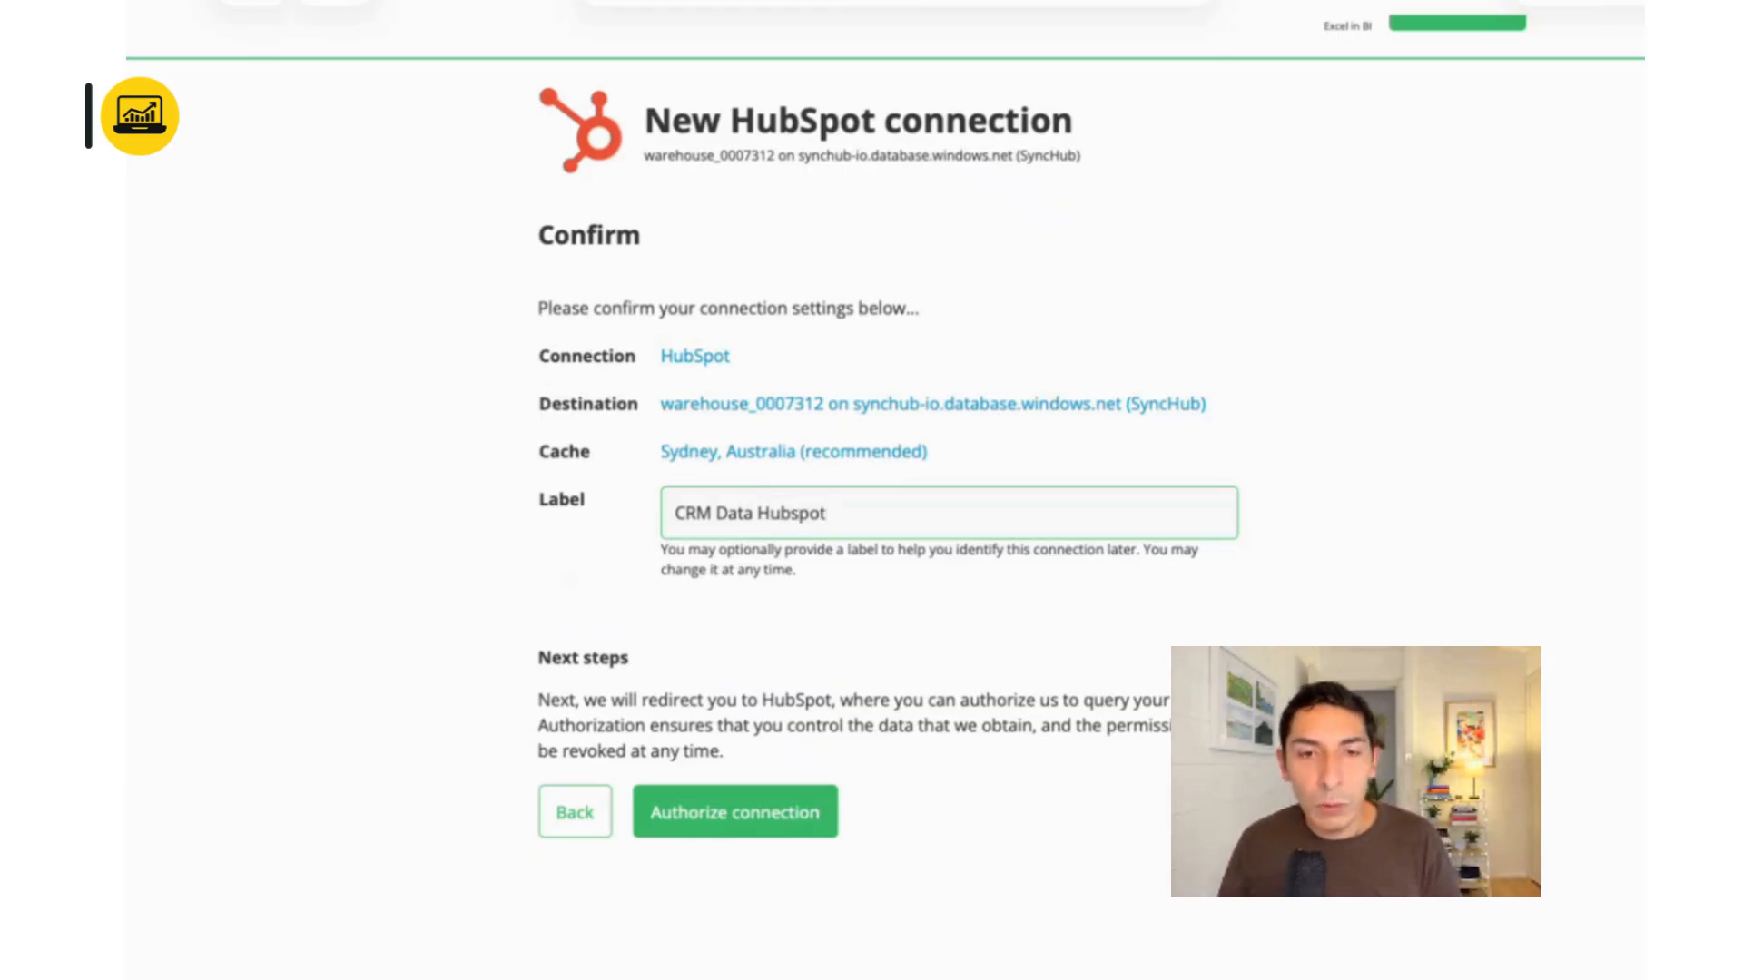
# Authorize the new HubSpot connection and sign in to the existing HubSpot account with its passkey
pyautogui.click(769, 815)
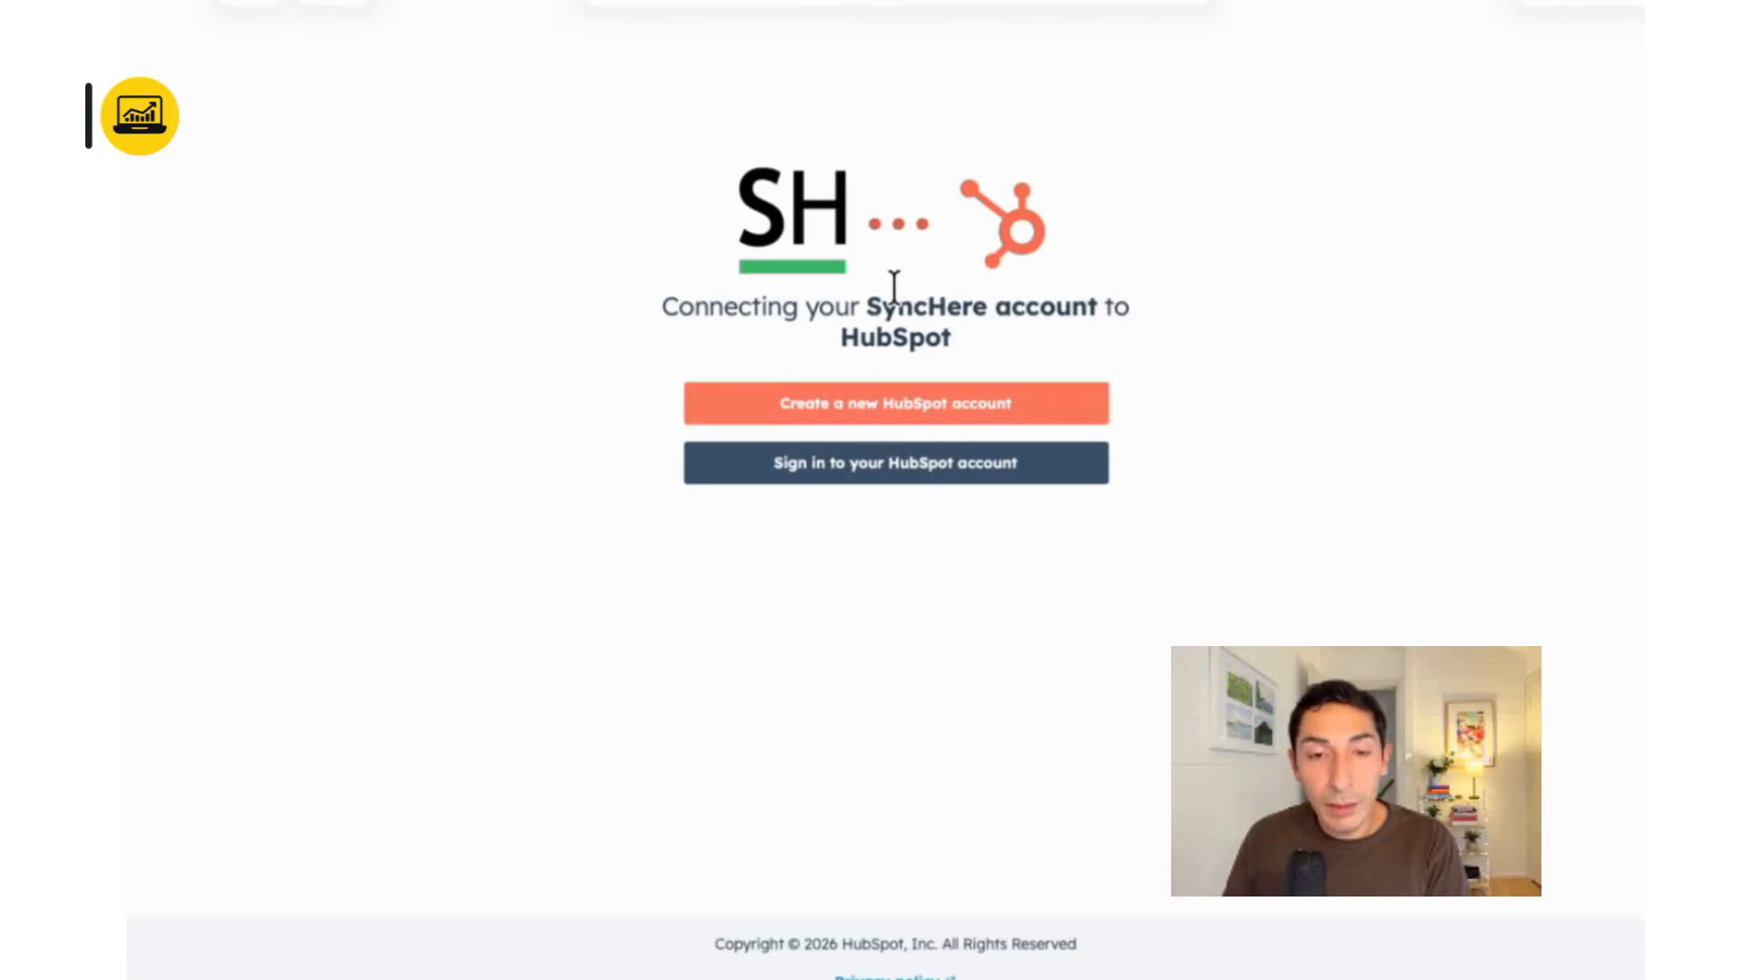
pyautogui.click(869, 488)
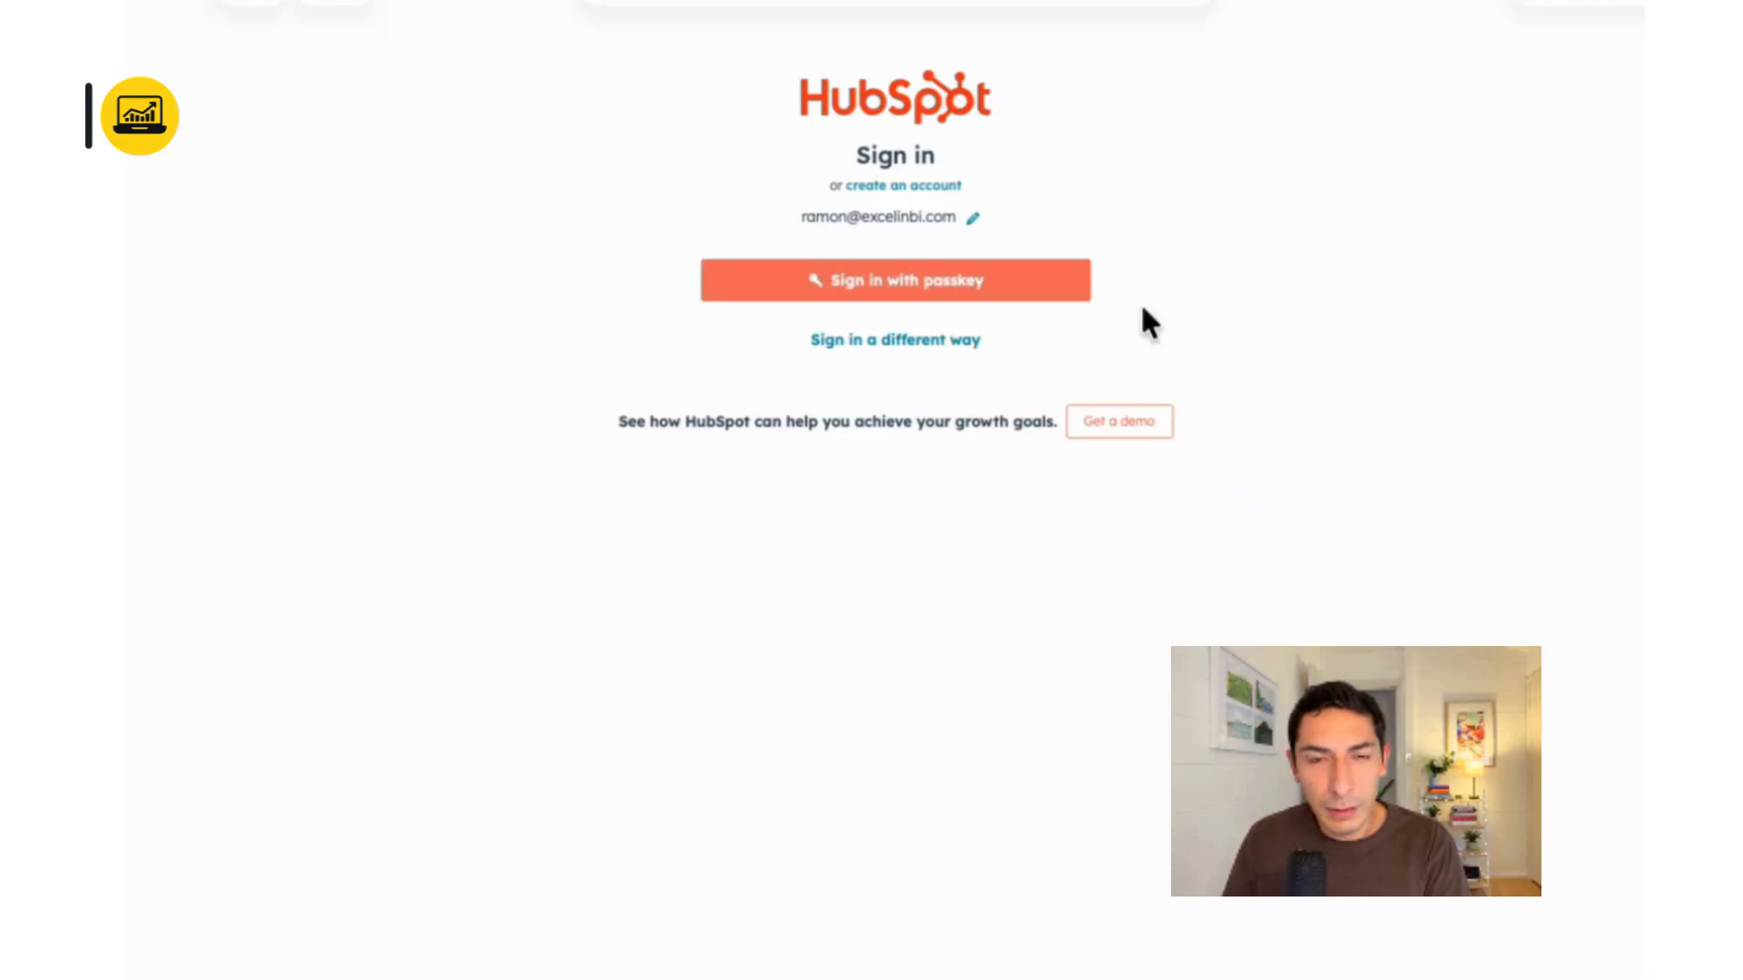
pyautogui.click(1035, 292)
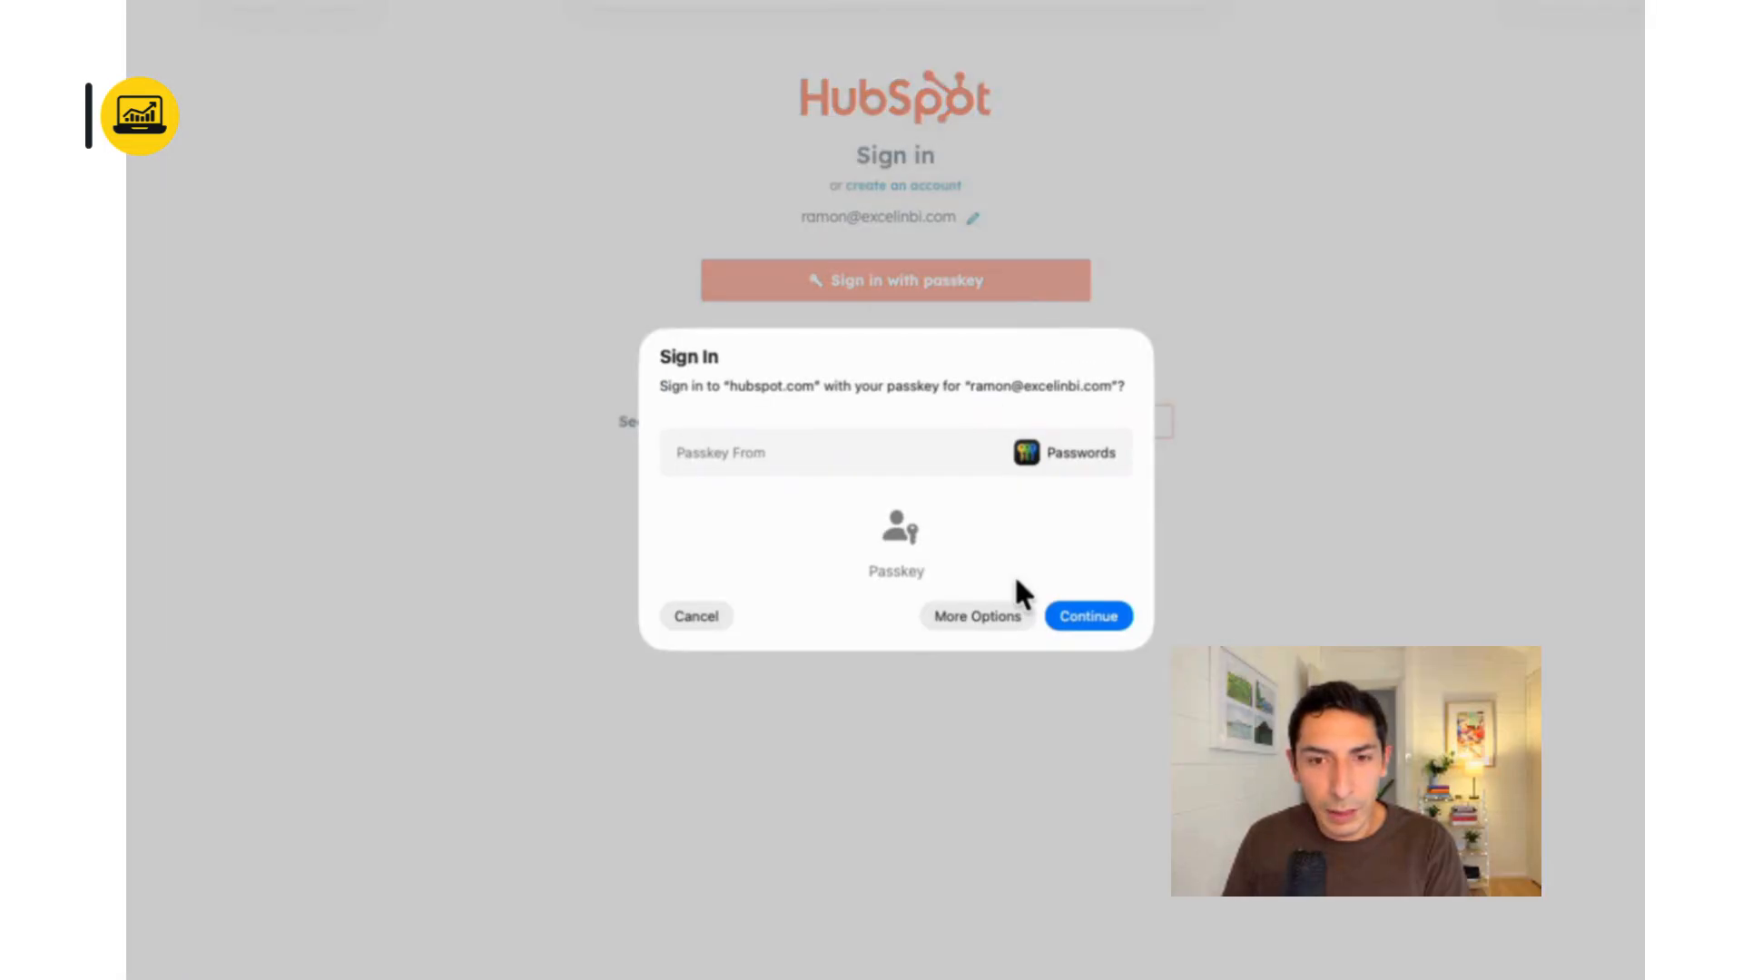
pyautogui.click(1084, 620)
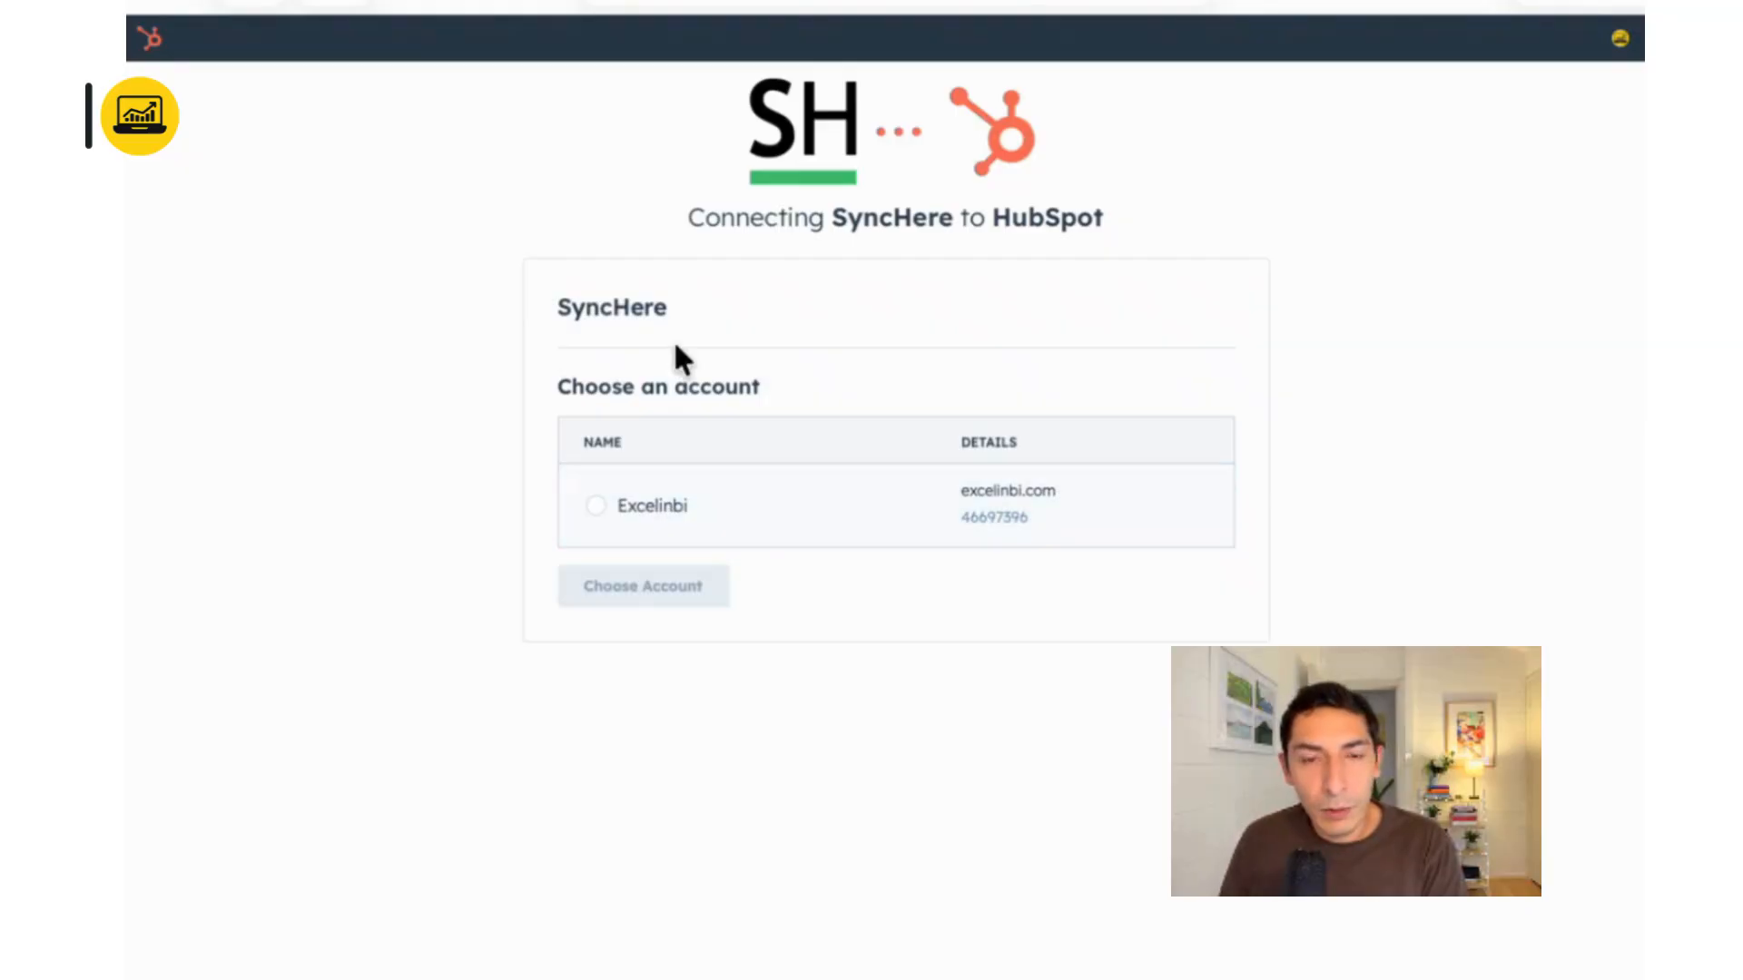
# Choose the Excelinbi account, accept the third-party app terms and privacy policy, and connect the SyncHere app to HubSpot
pyautogui.click(680, 524)
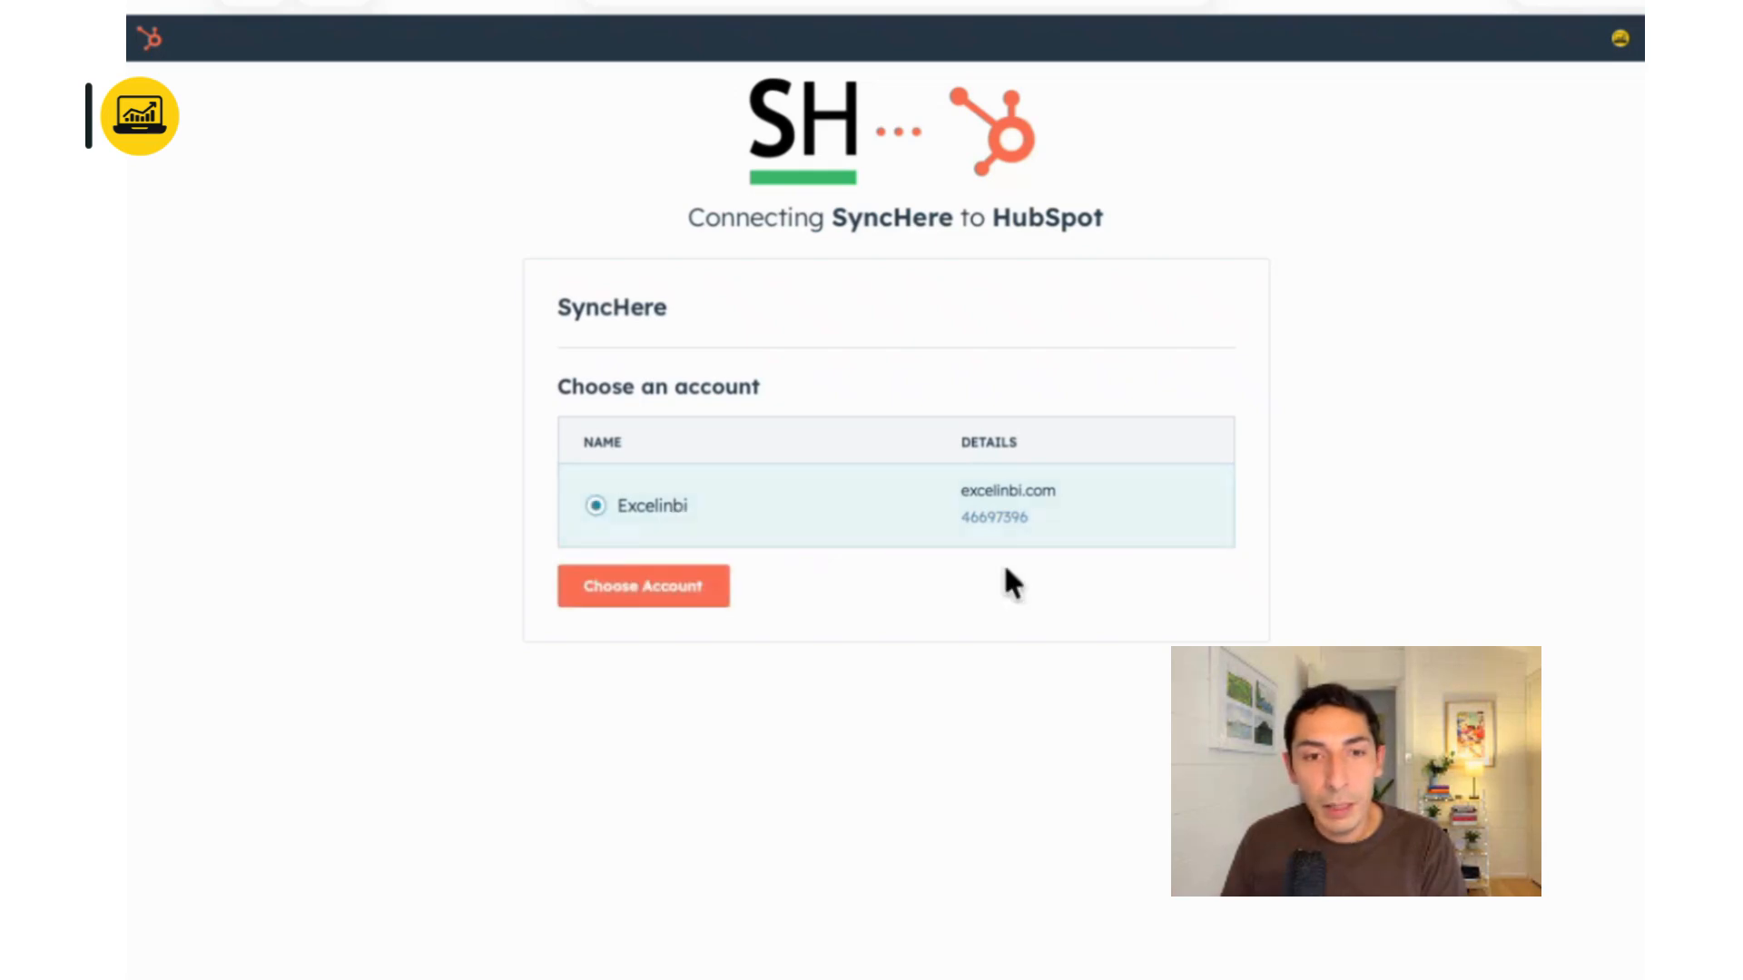
pyautogui.click(694, 604)
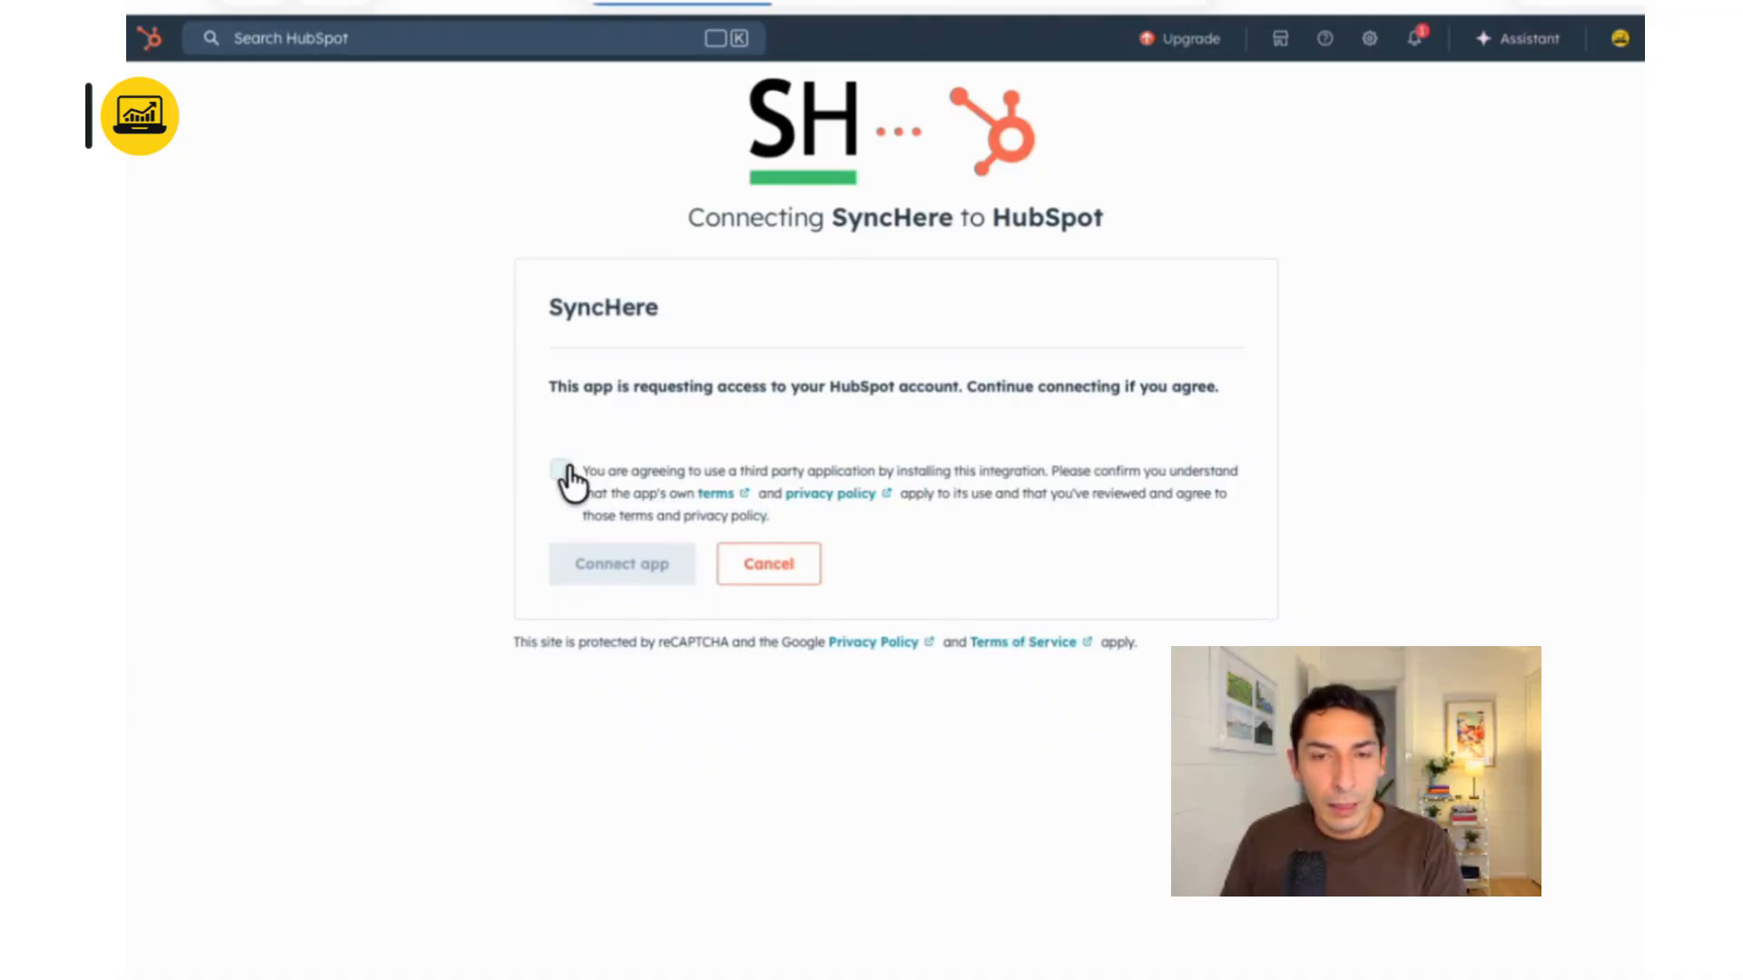
pyautogui.click(647, 469)
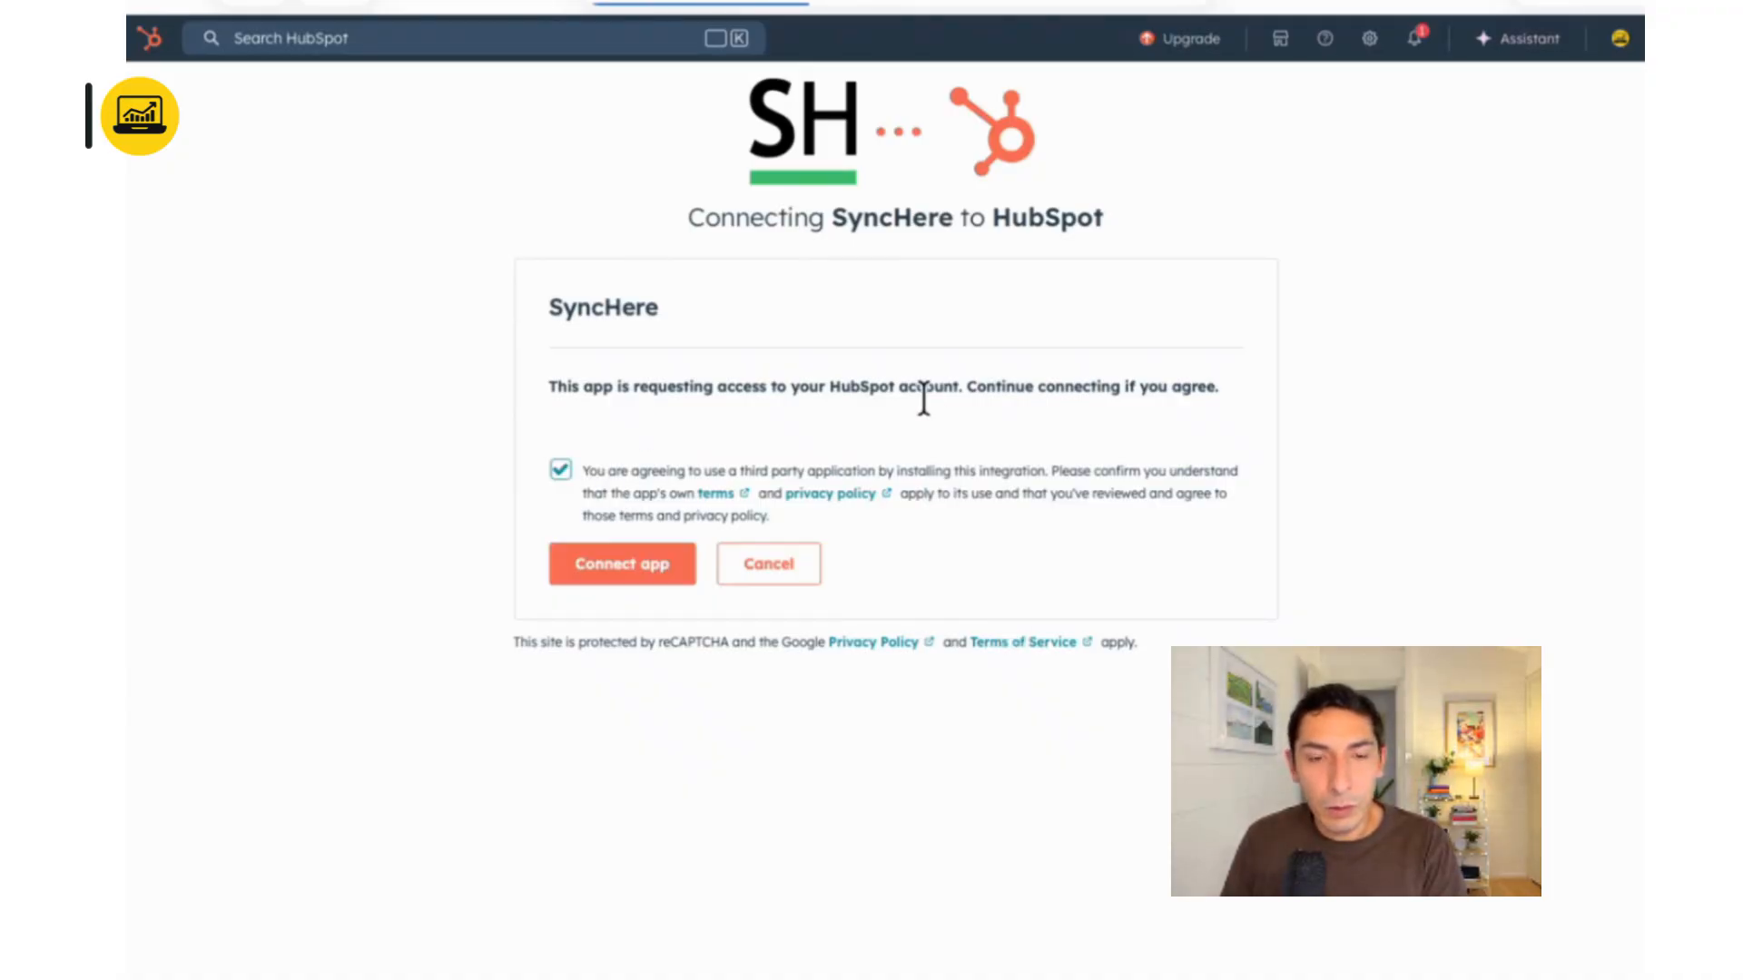
pyautogui.click(592, 570)
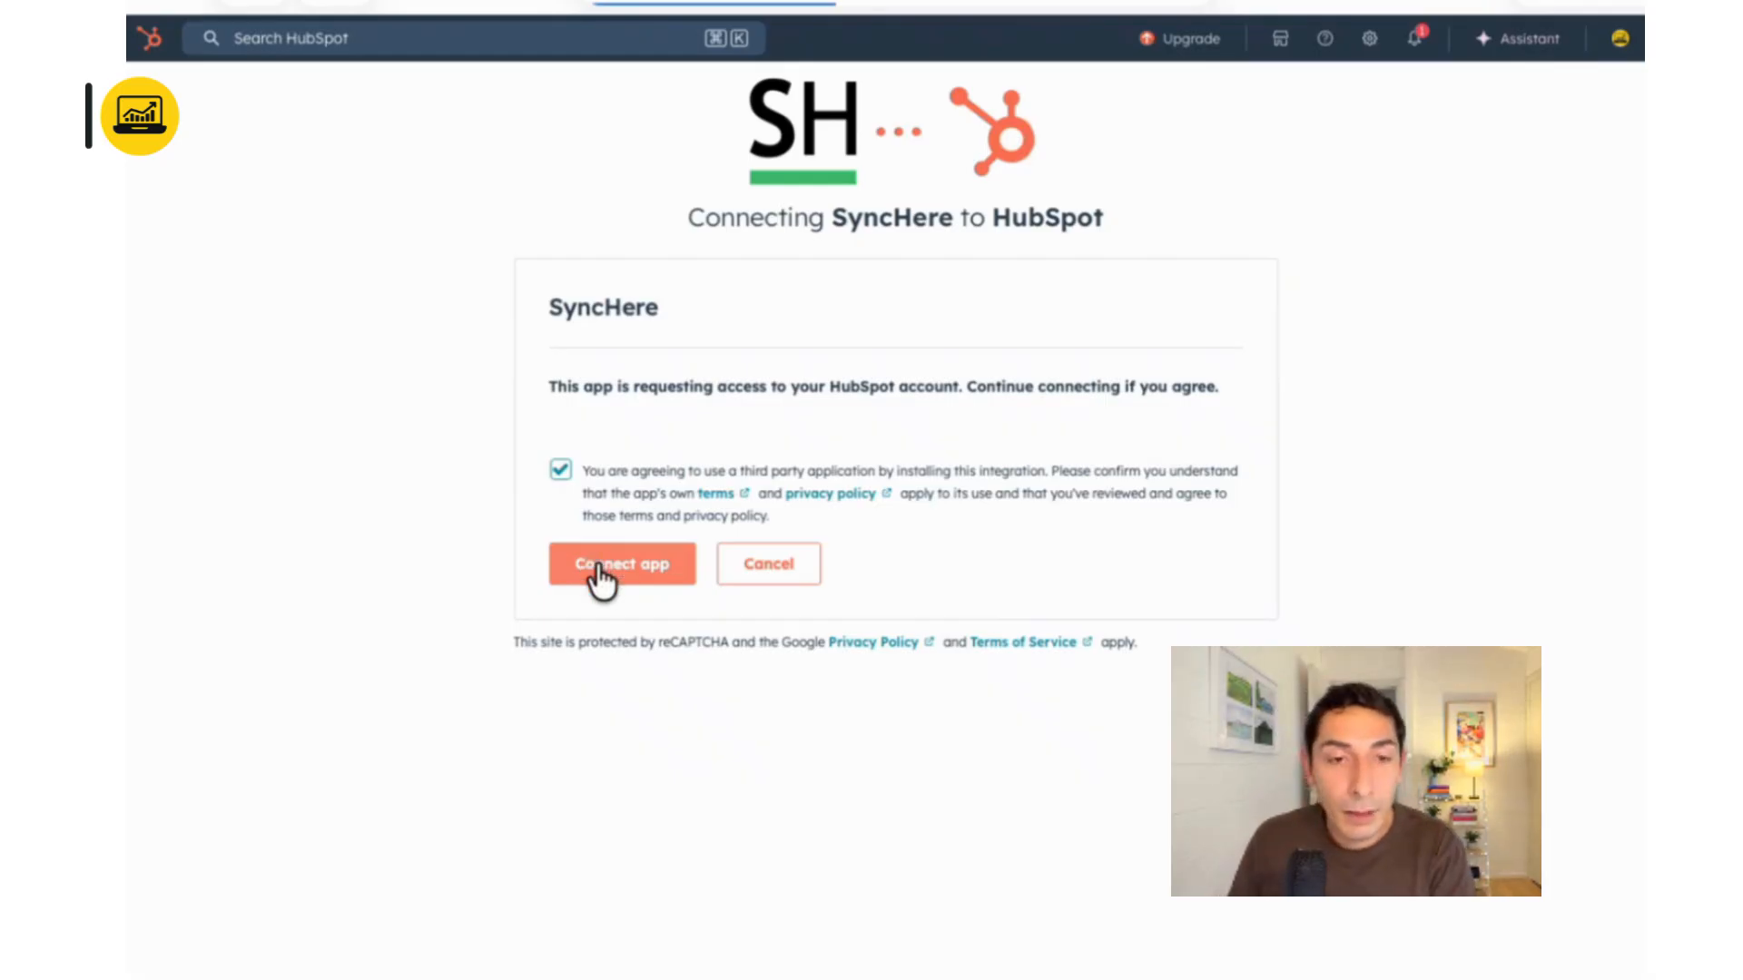
pyautogui.click(624, 570)
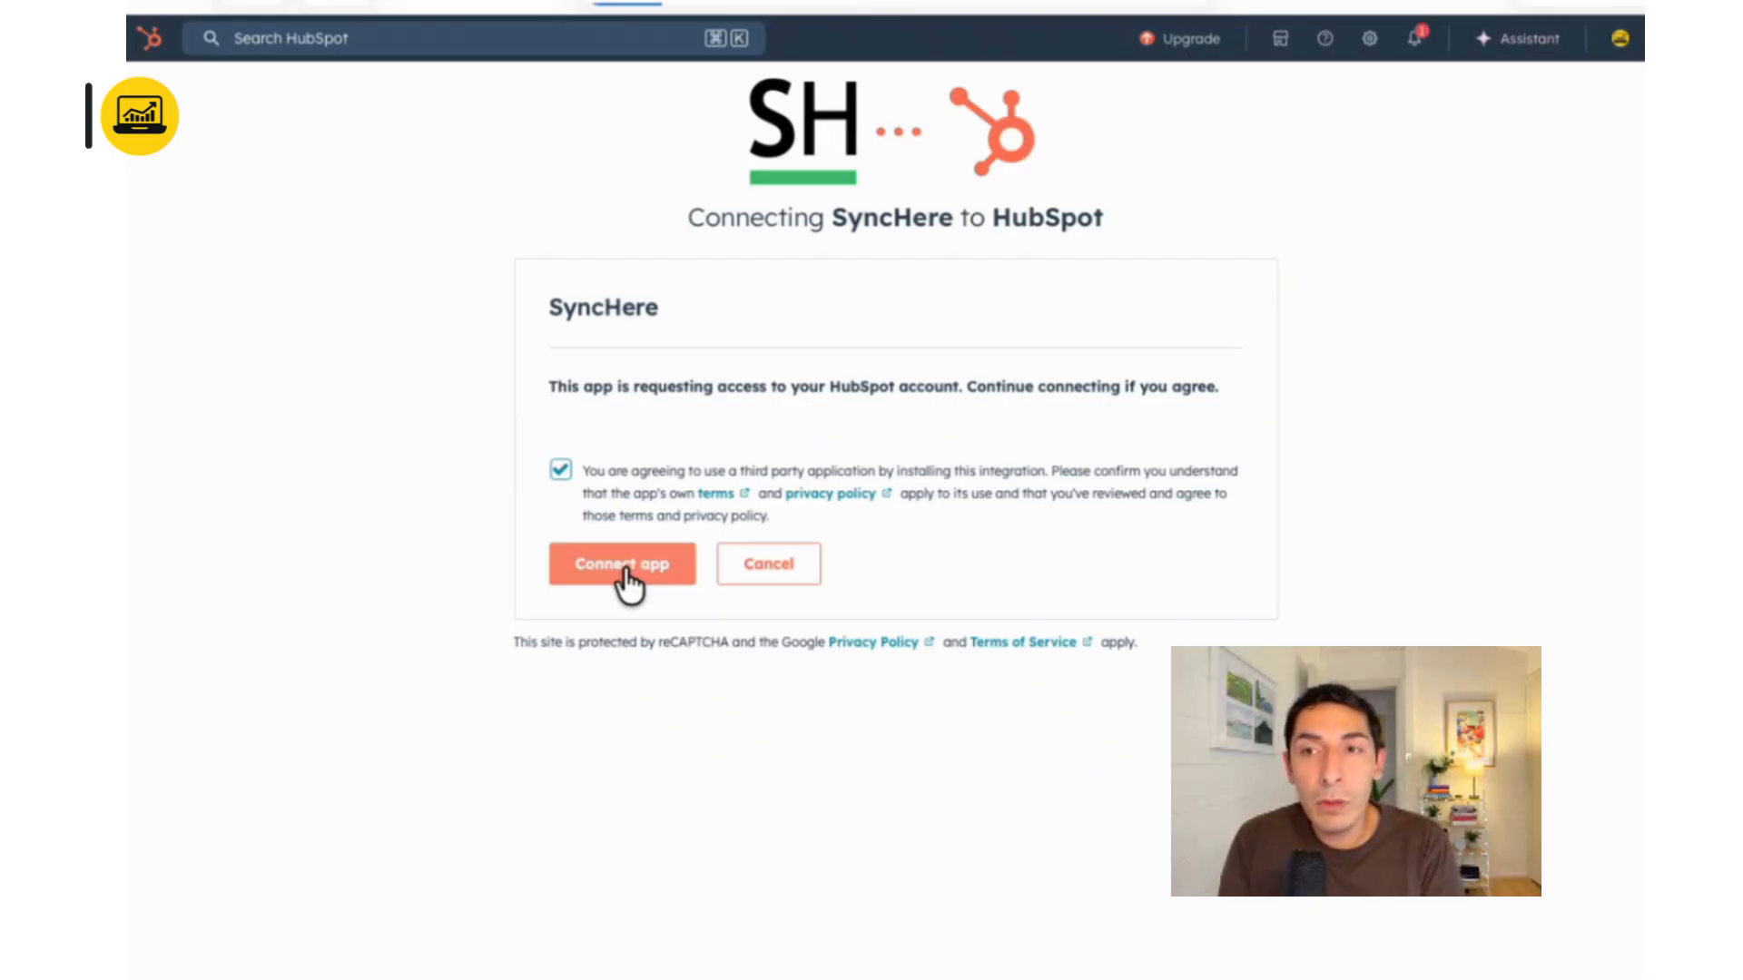
pyautogui.click(624, 570)
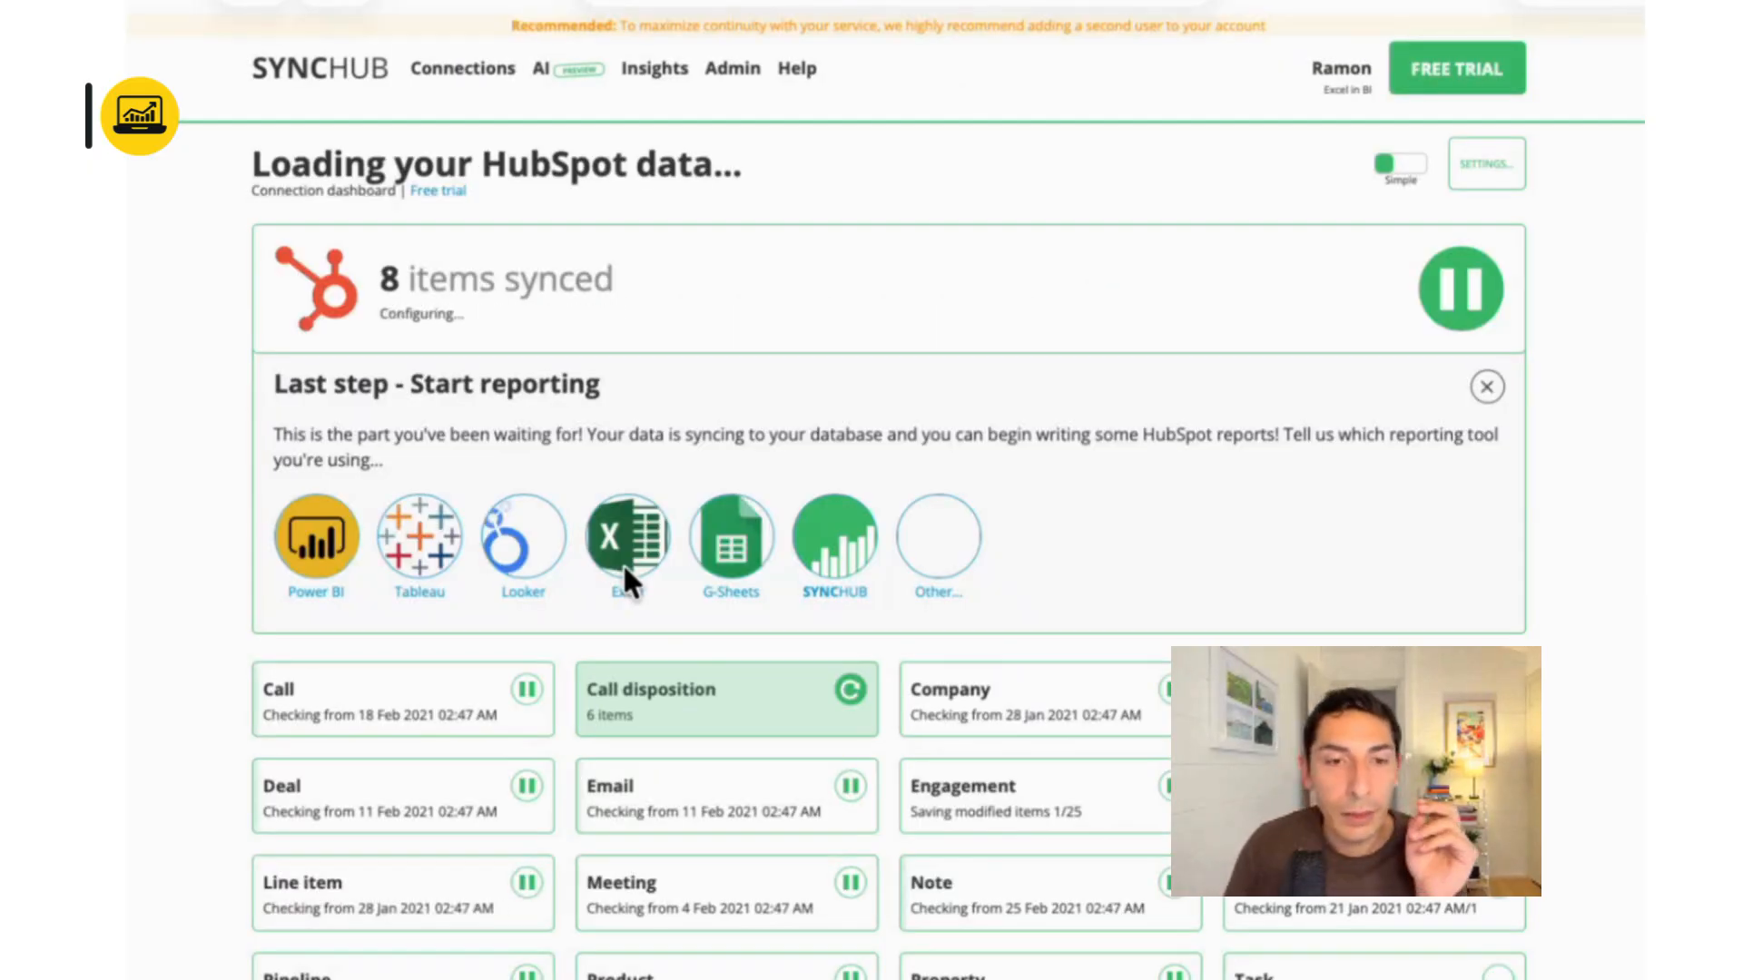
# Review the new HubSpot connection's dashboard, checking the sync progress of each data table and the reporting tools offered
pyautogui.scroll(-1, 1346, 596)
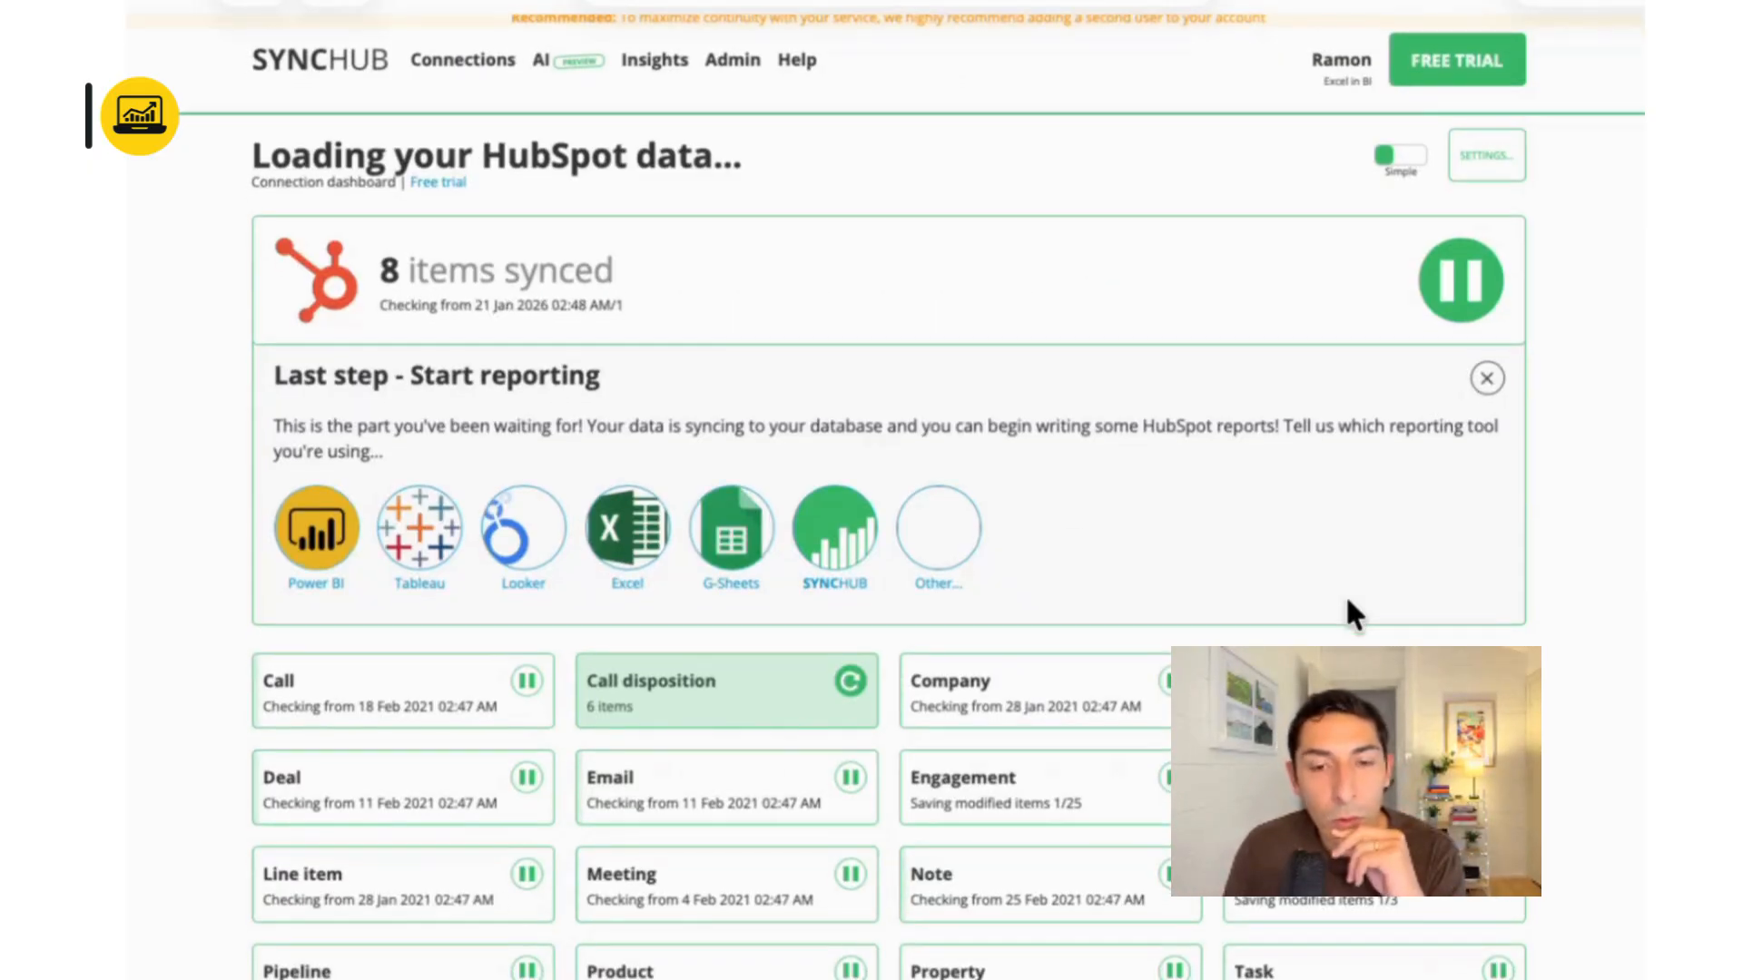
pyautogui.scroll(-3, 1347, 603)
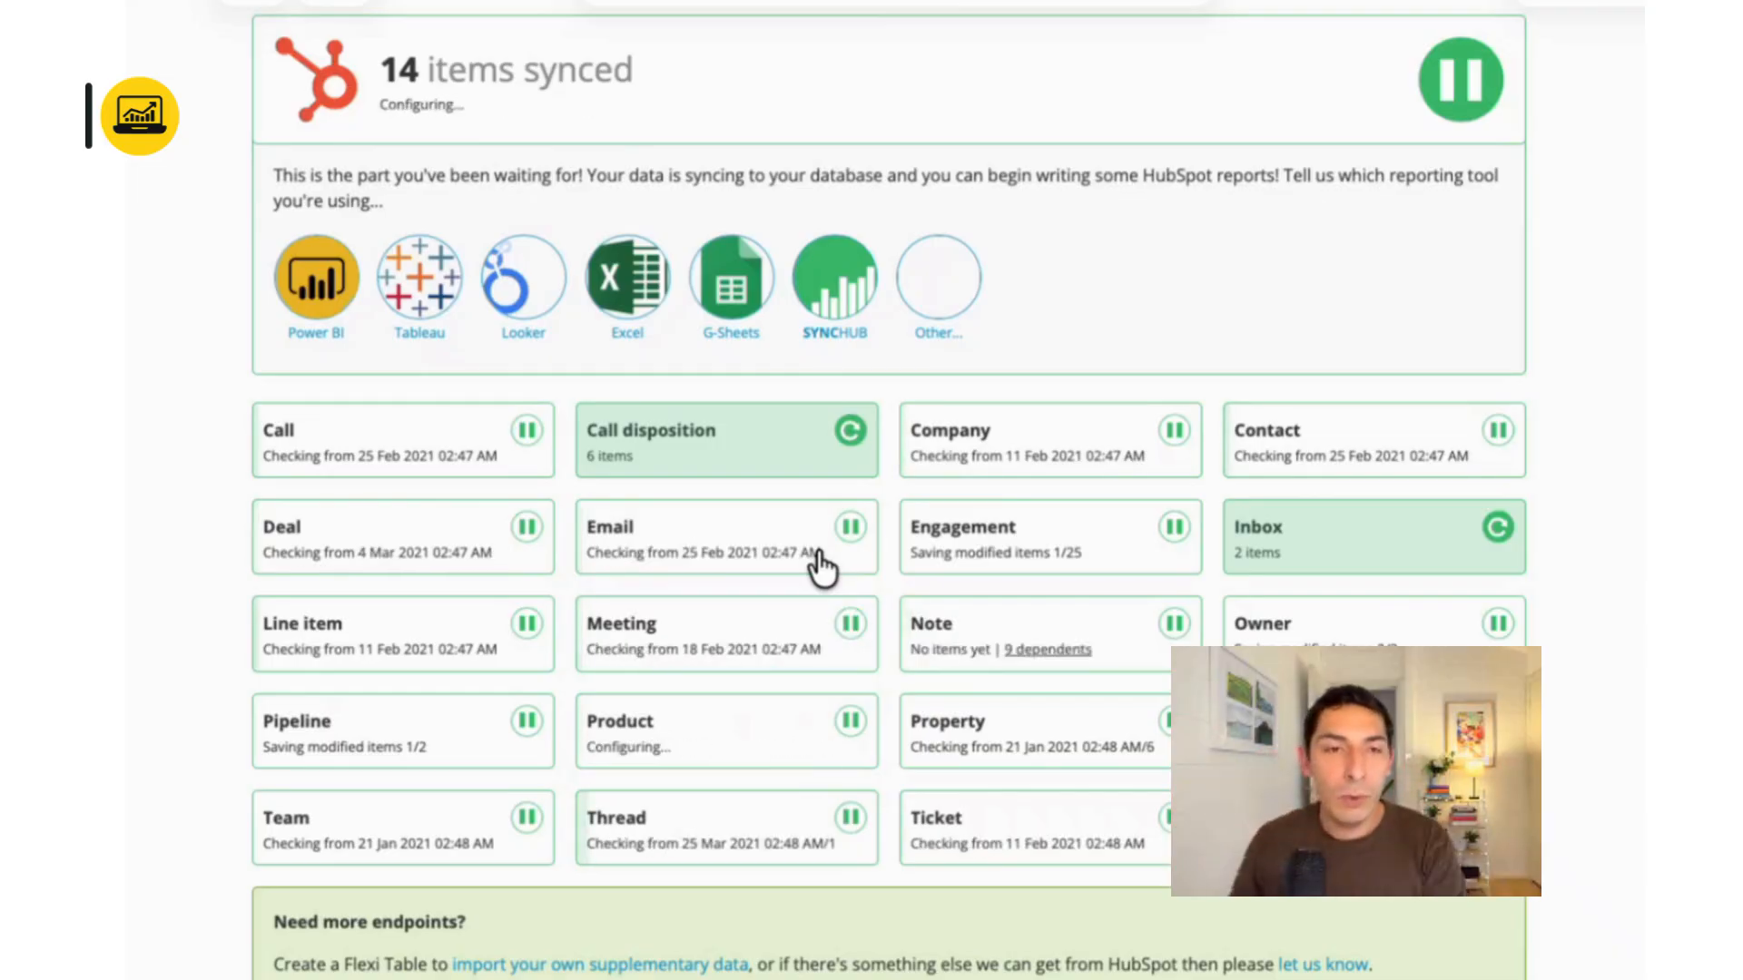
pyautogui.scroll(2, 924, 351)
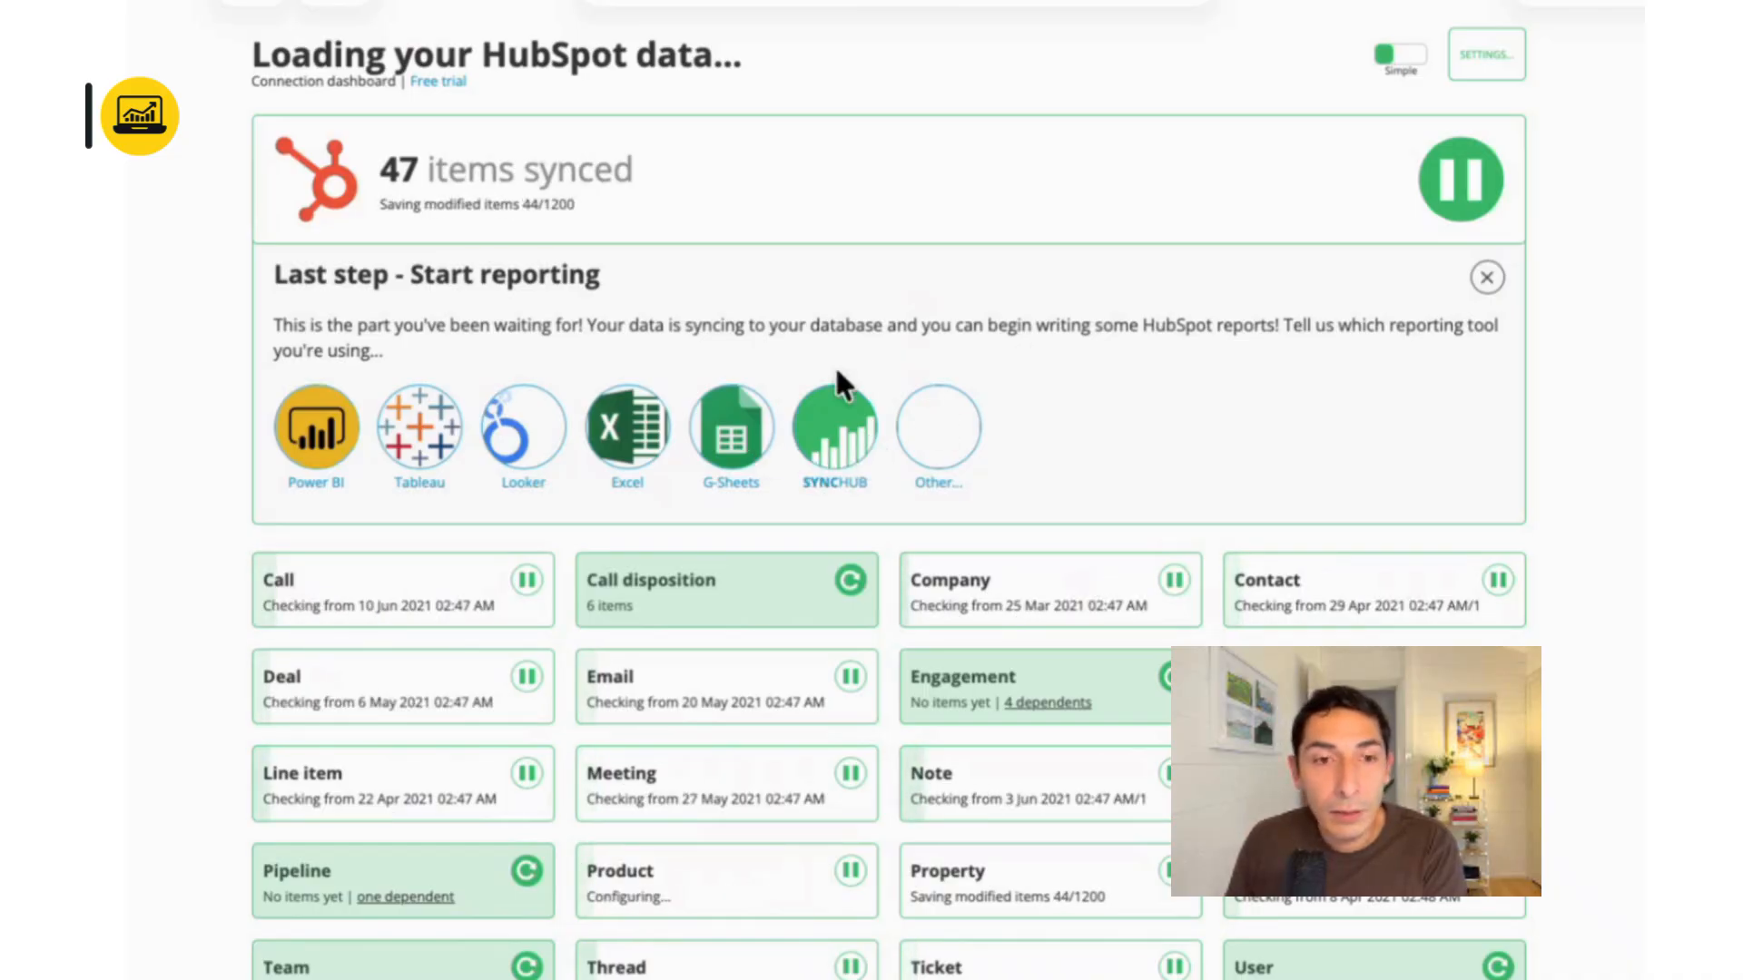
pyautogui.scroll(-2, 1026, 468)
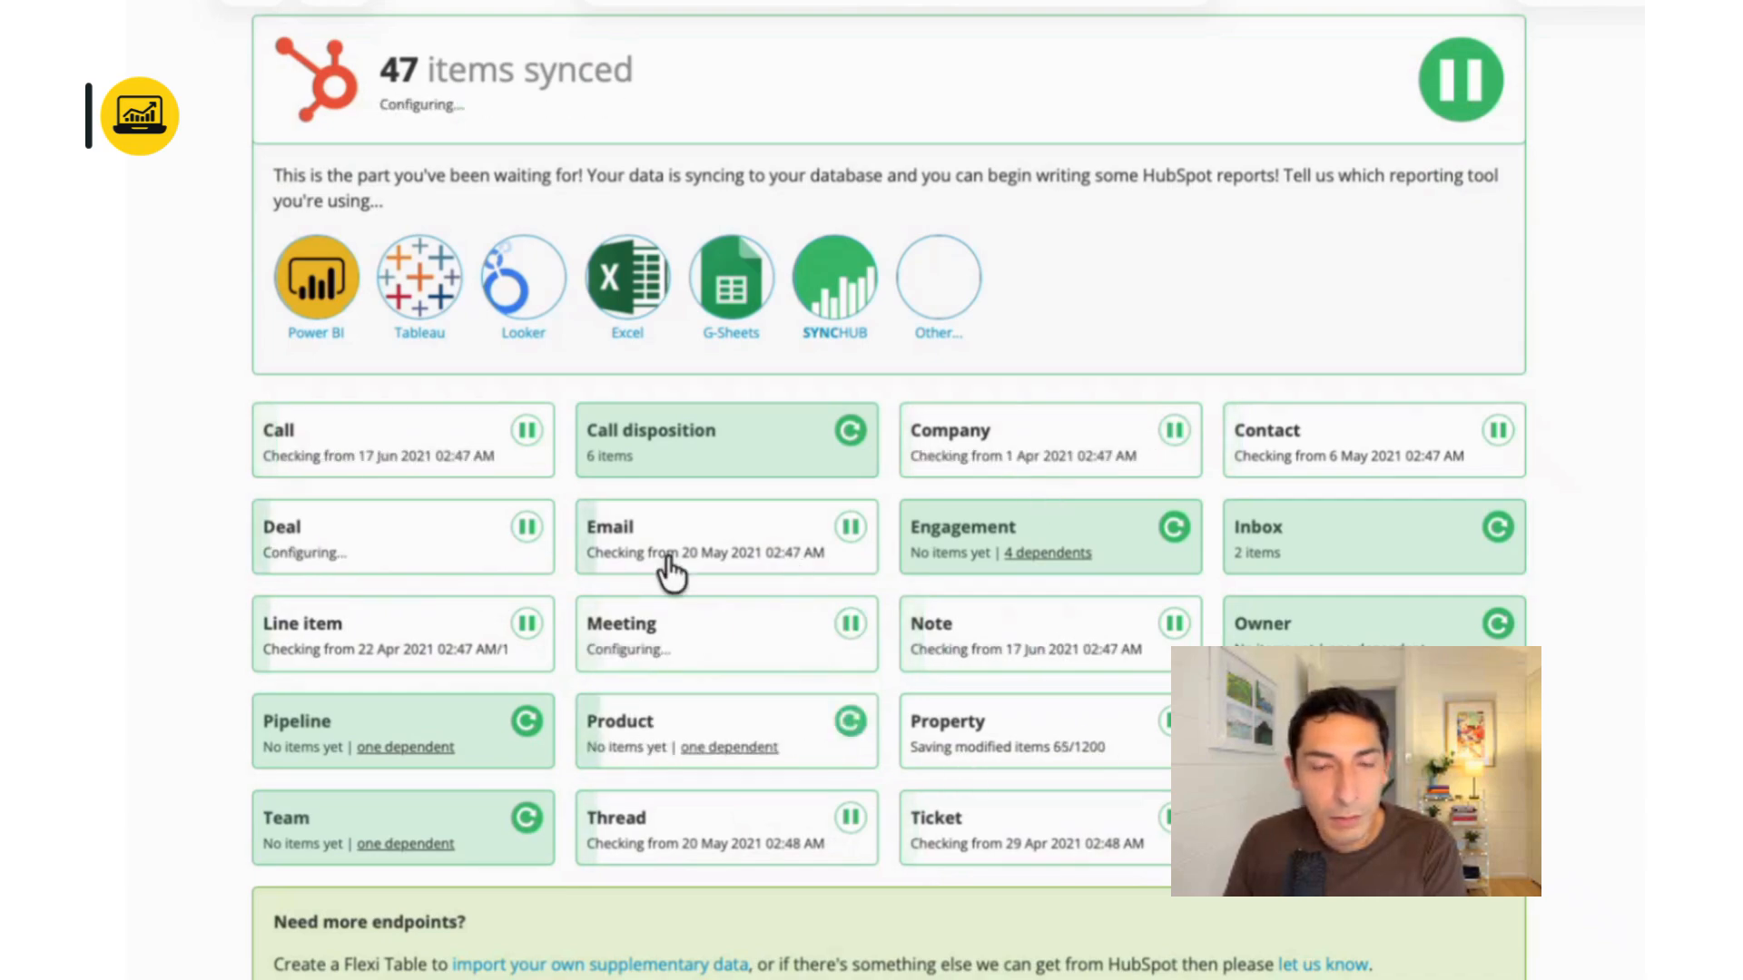
pyautogui.scroll(2, 973, 792)
pyautogui.scroll(2, 973, 791)
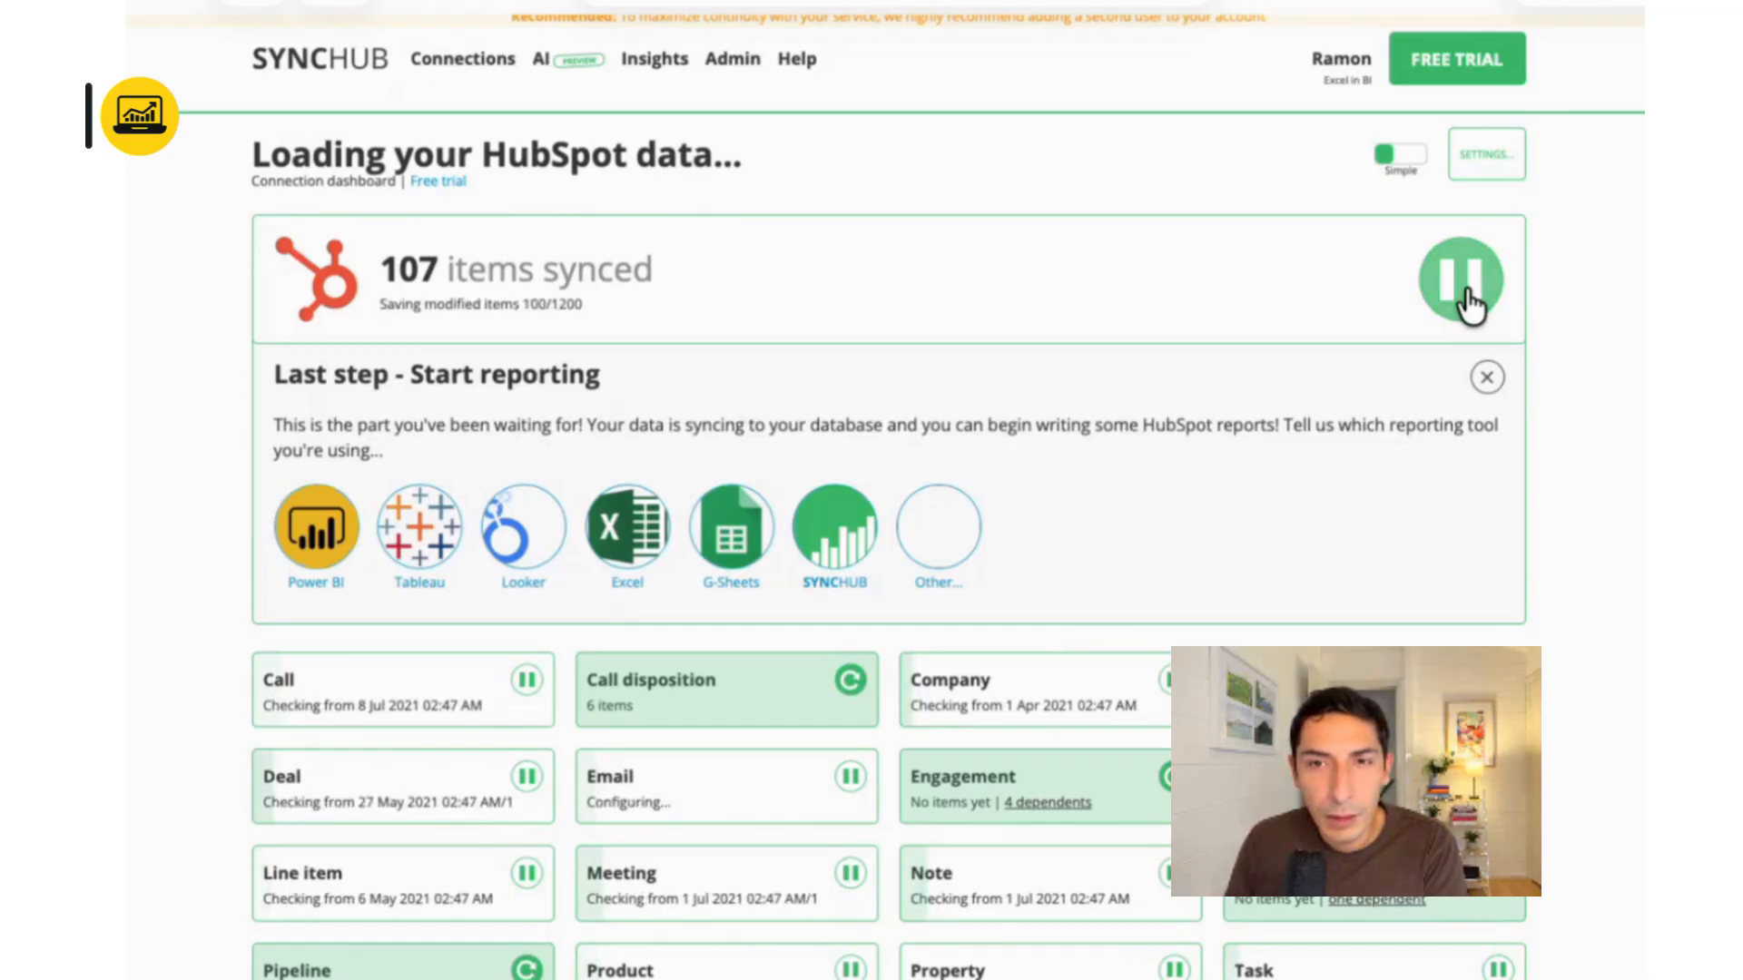
# Open the existing CRM Hubspot connection from the list of connections and review its synced tables and available upgrades
pyautogui.click(455, 70)
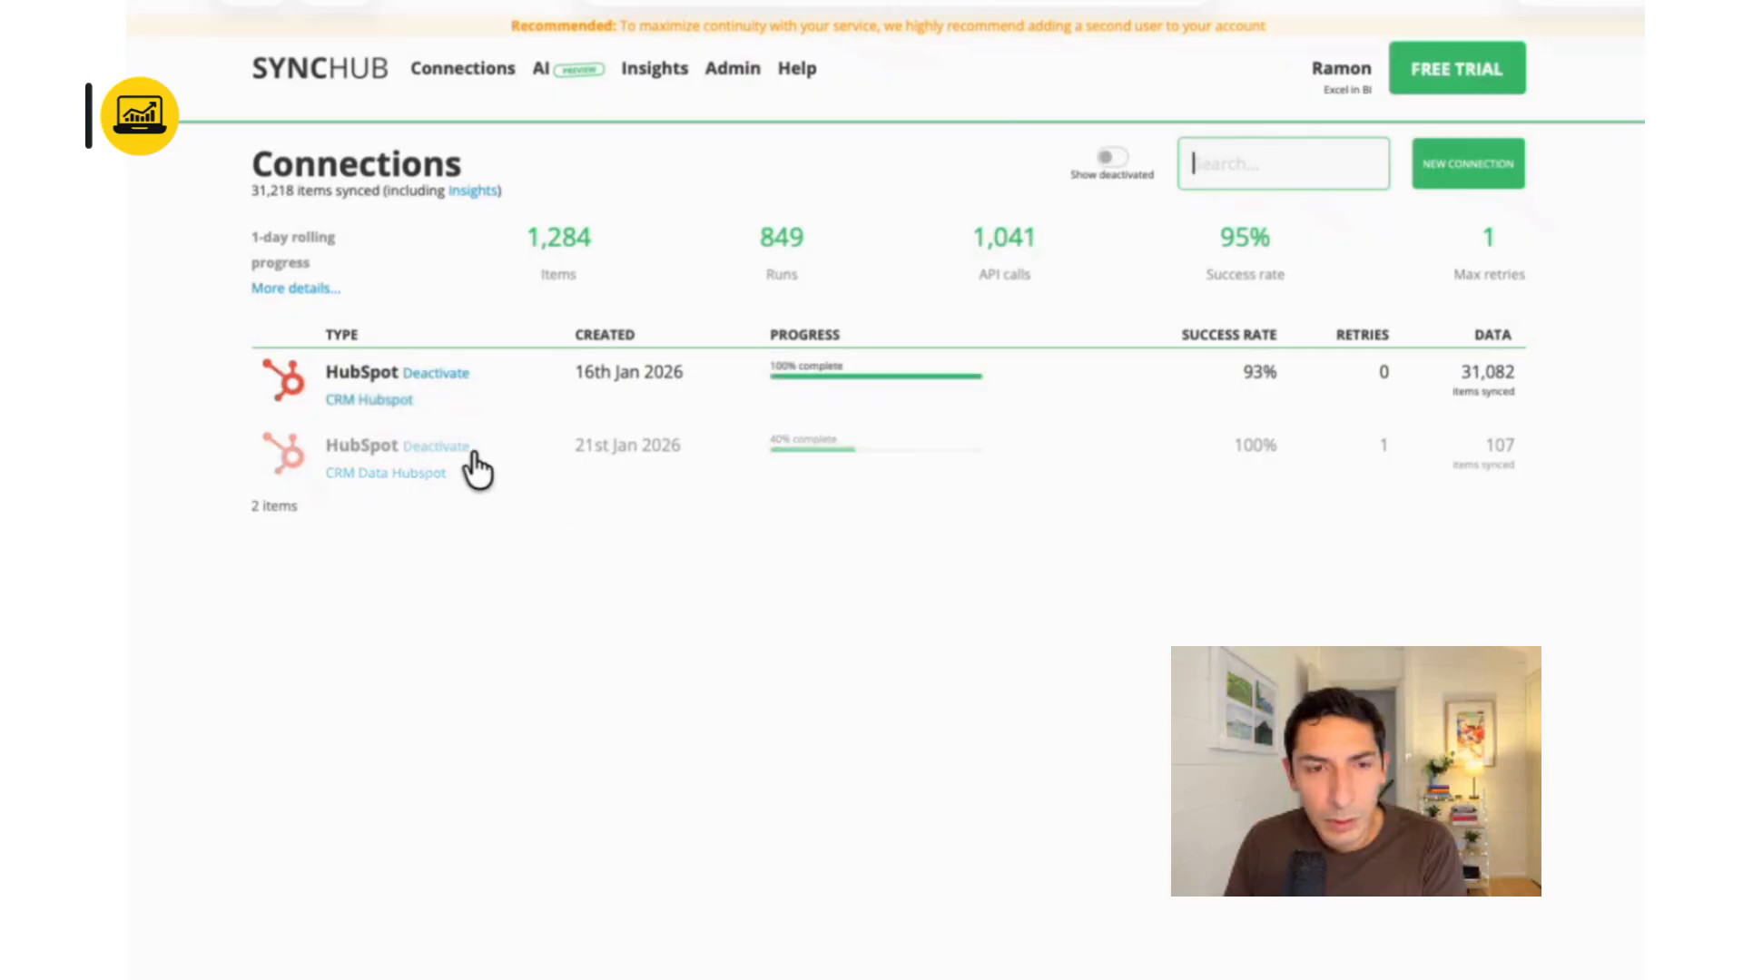
pyautogui.click(514, 467)
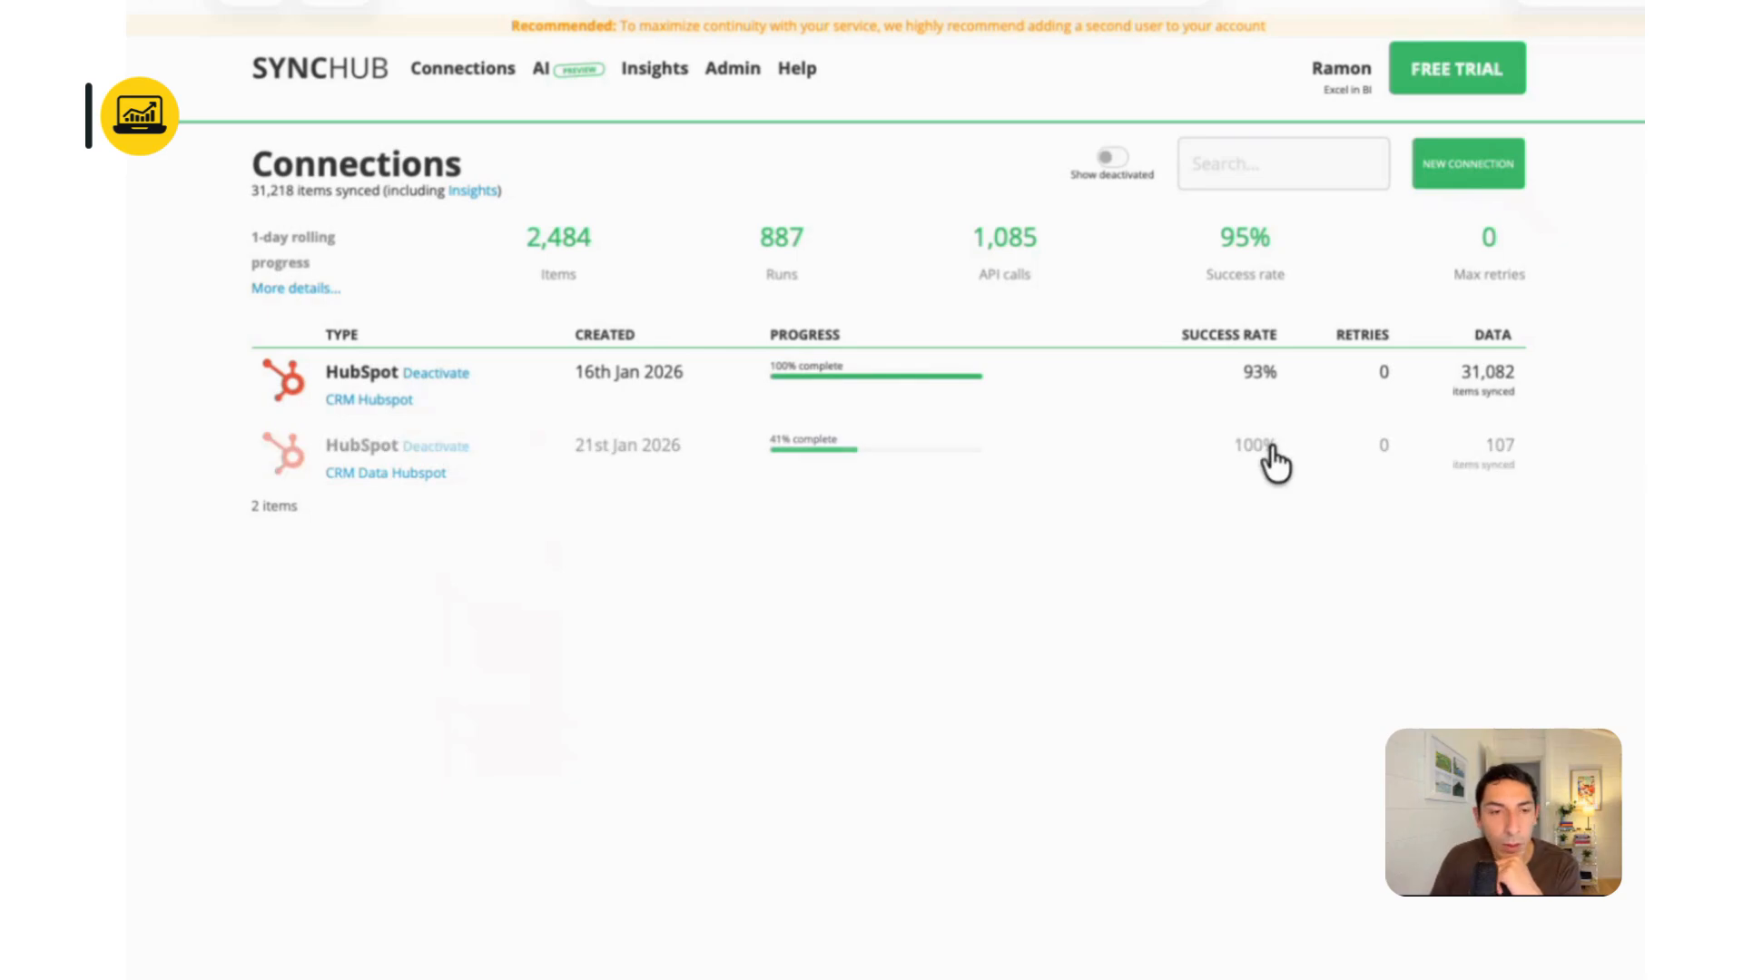
pyautogui.click(631, 381)
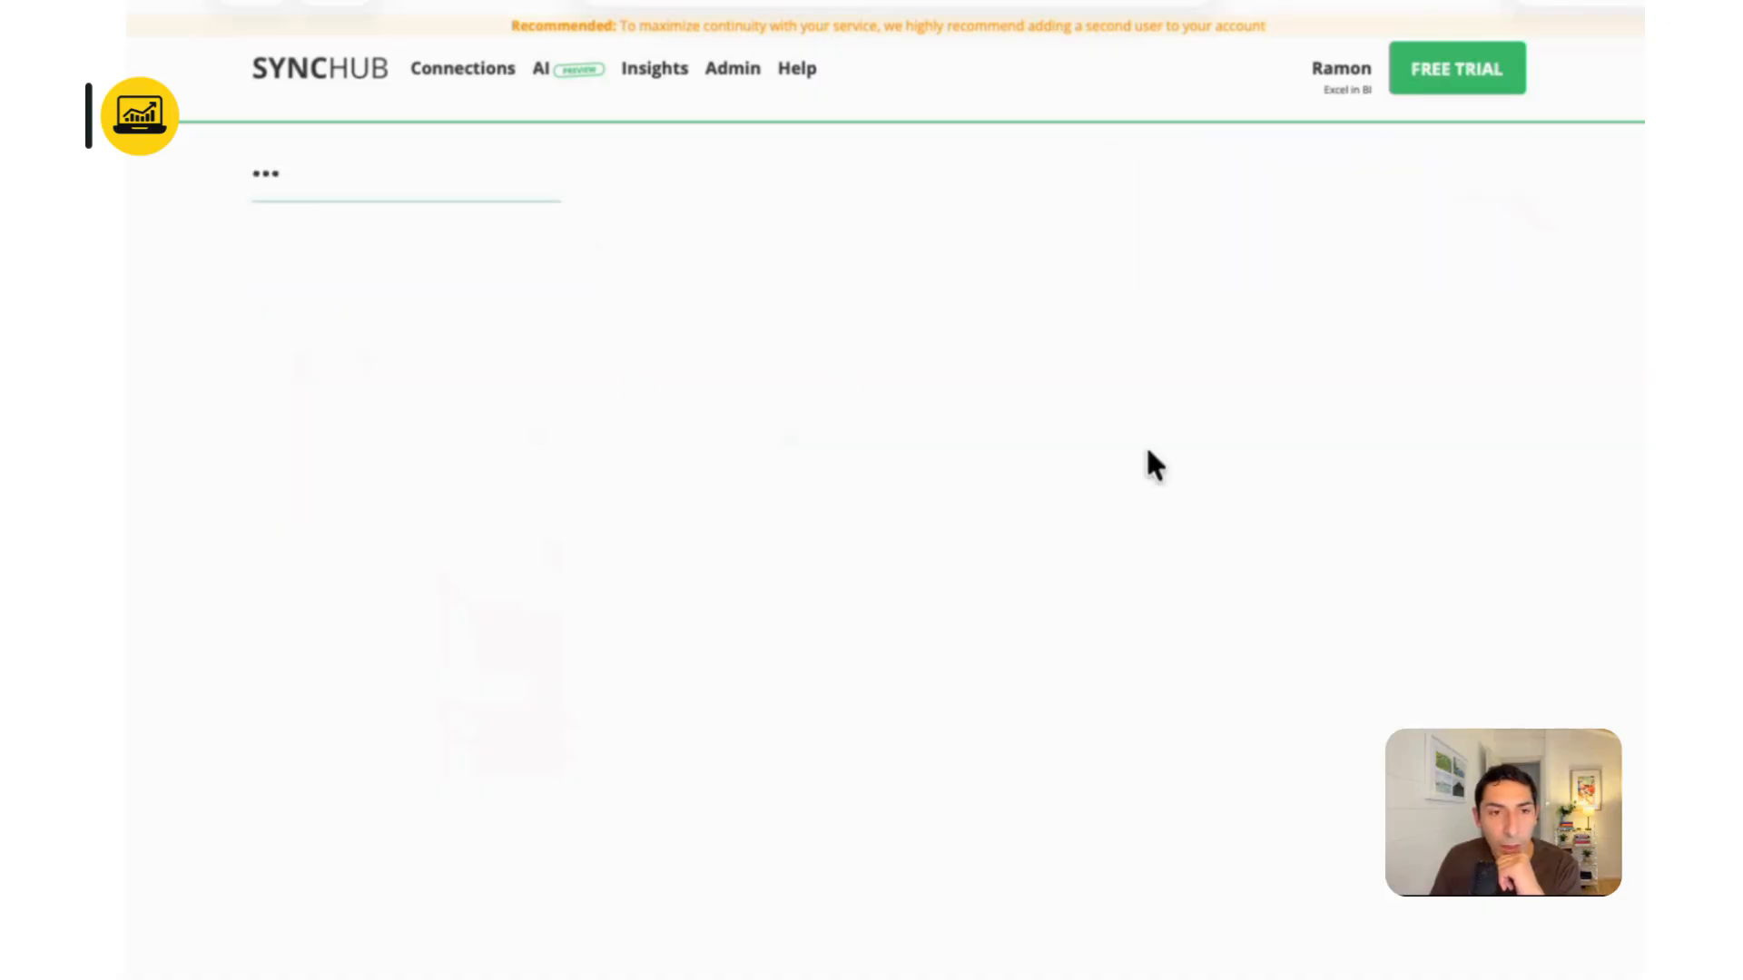
pyautogui.scroll(-3, 1219, 501)
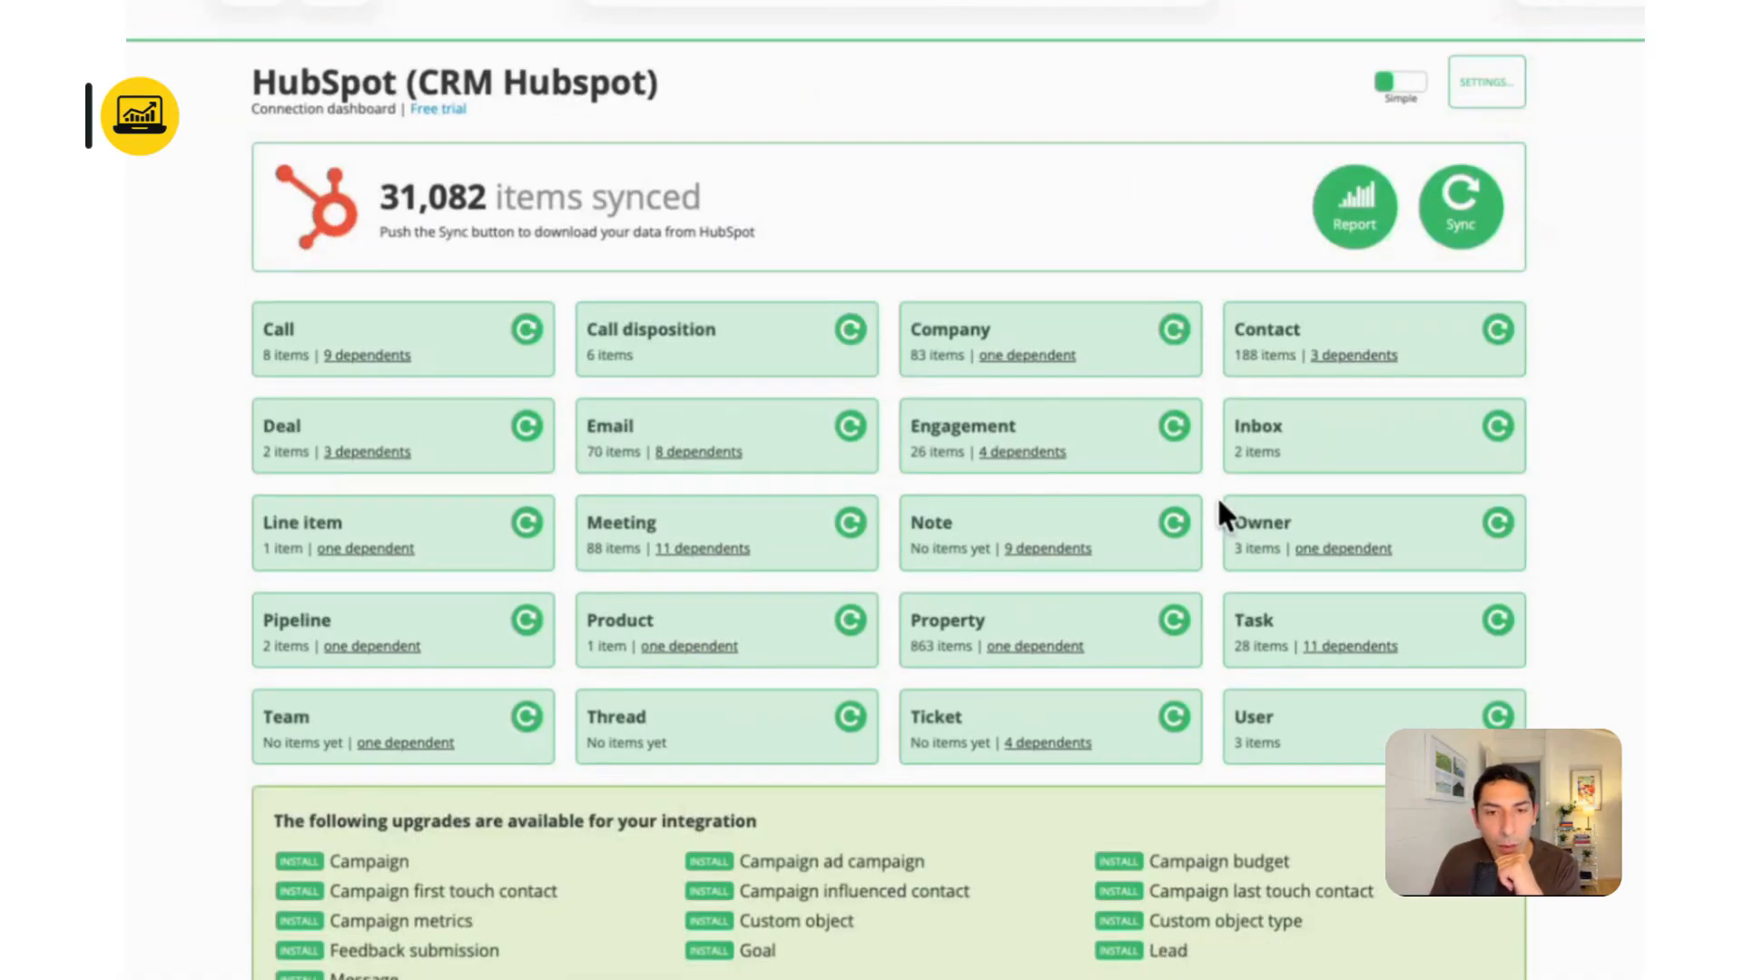
pyautogui.scroll(-2, 1256, 660)
pyautogui.scroll(4, 1255, 660)
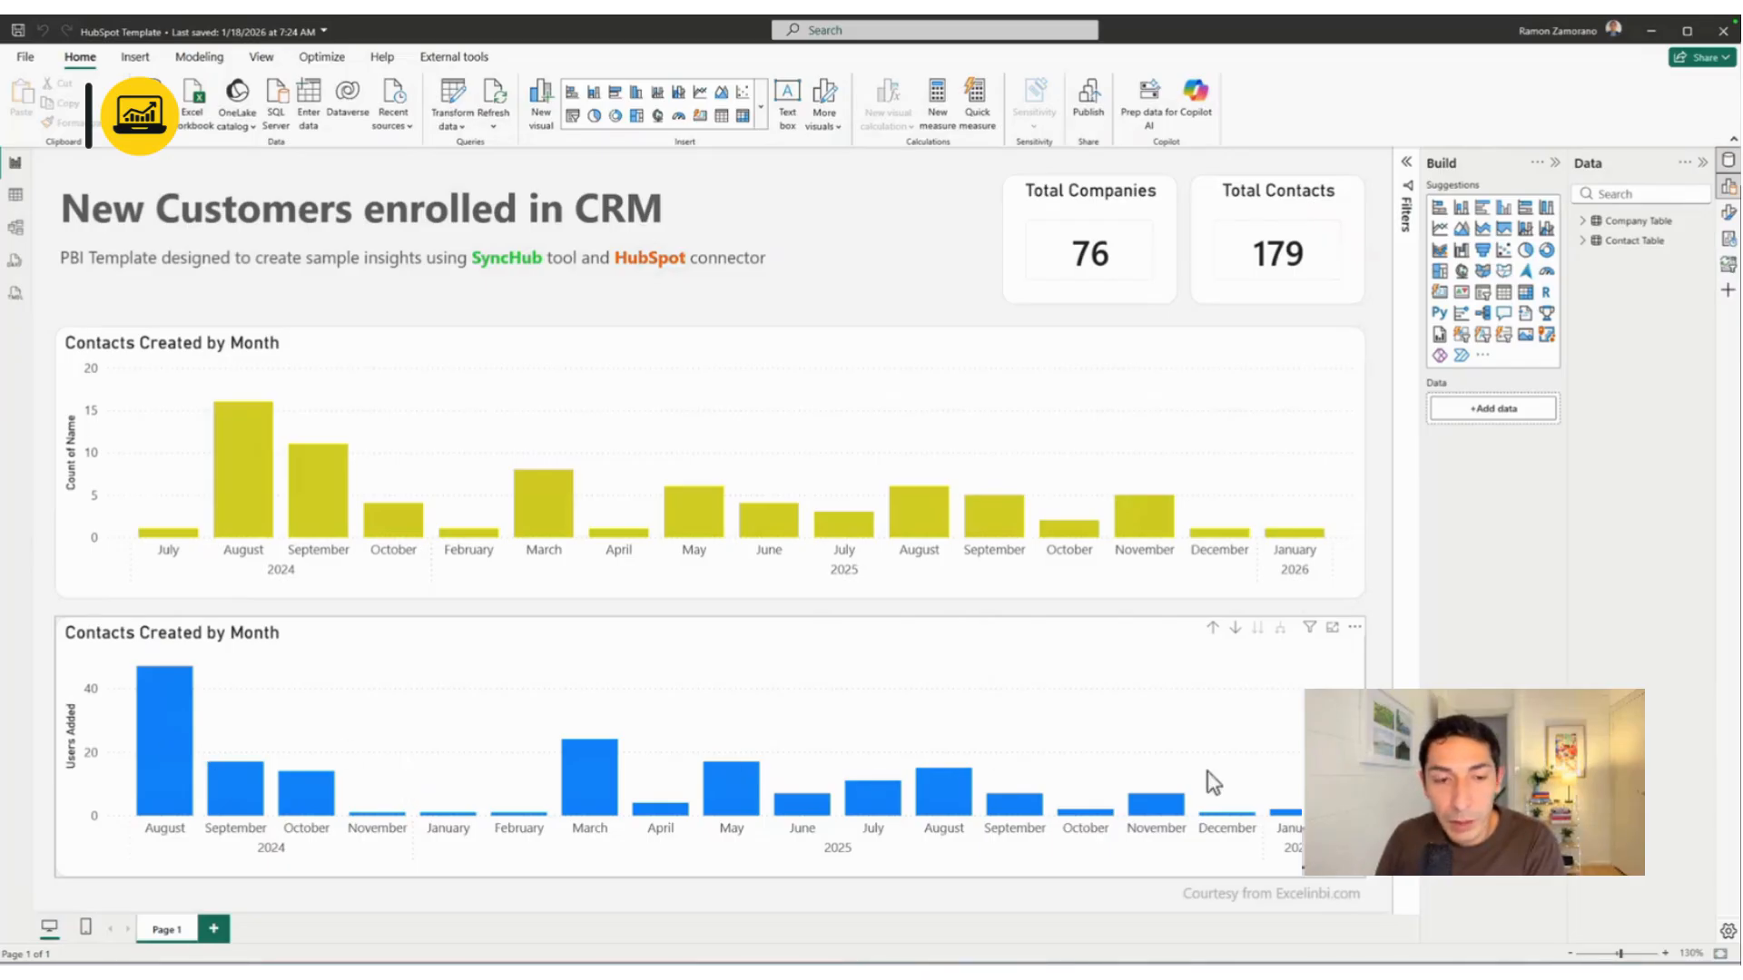
# Switch to Power BI Desktop, open the HubSpot Template's data in Power Query Editor, and examine the SERVER, DATABASE and SCHEMA parameters
pyautogui.moveTo(161, 753)
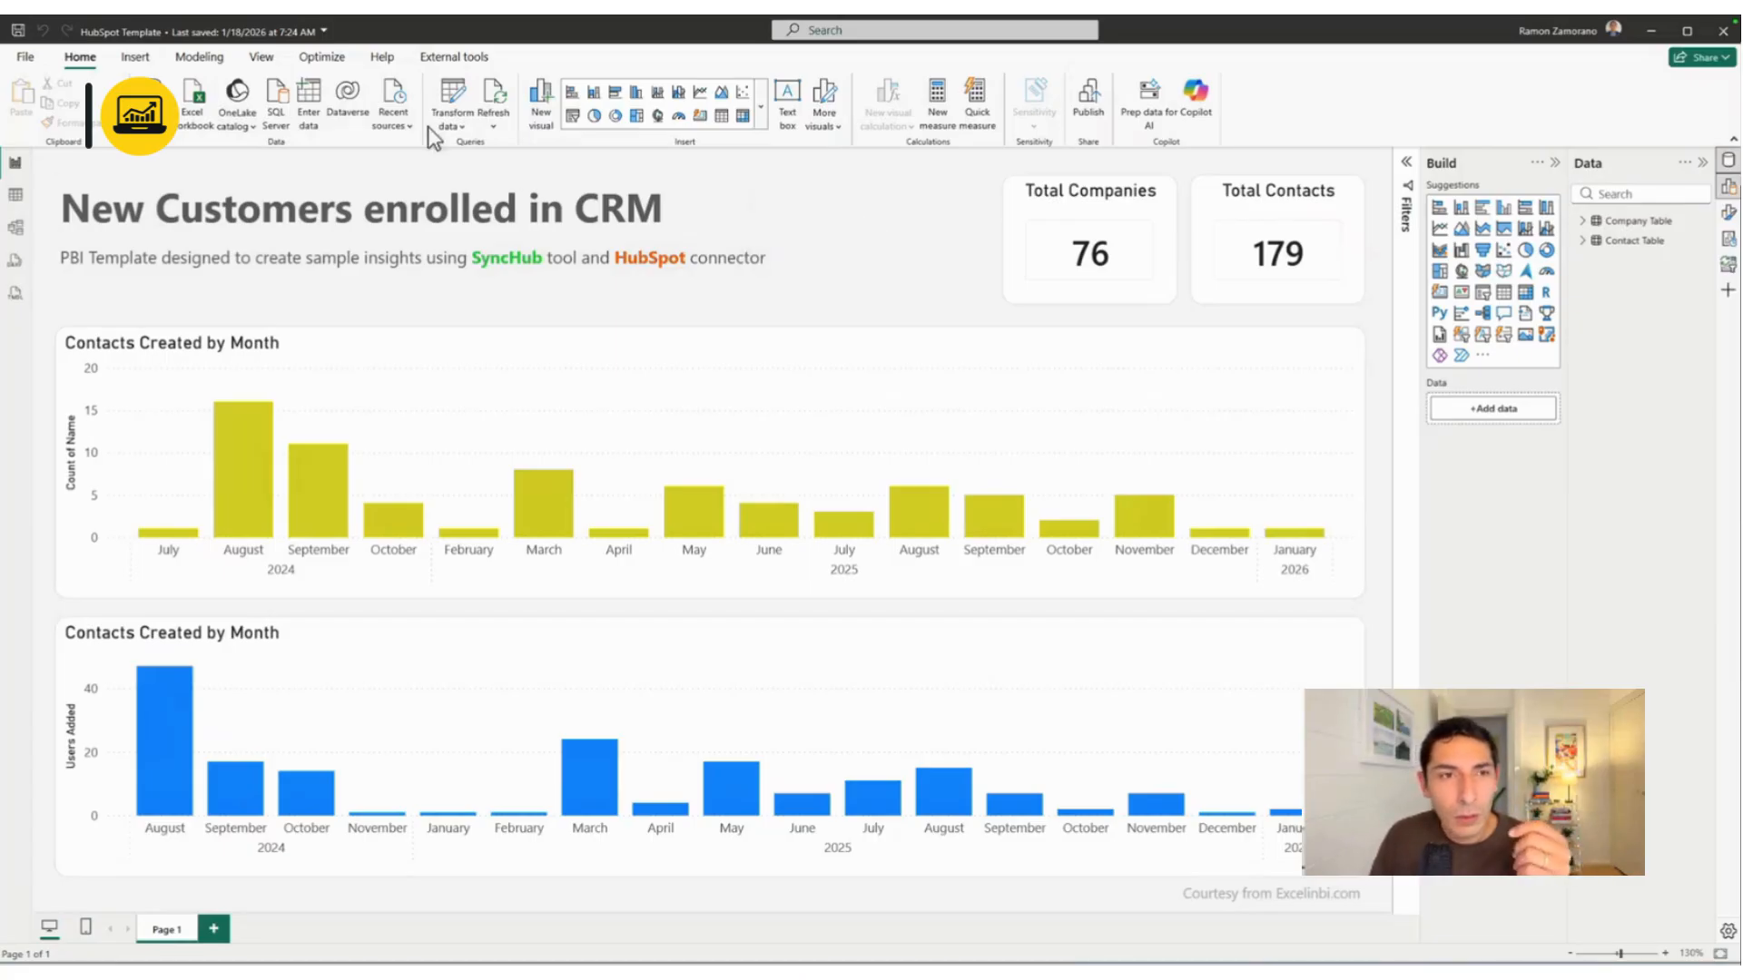
pyautogui.click(449, 107)
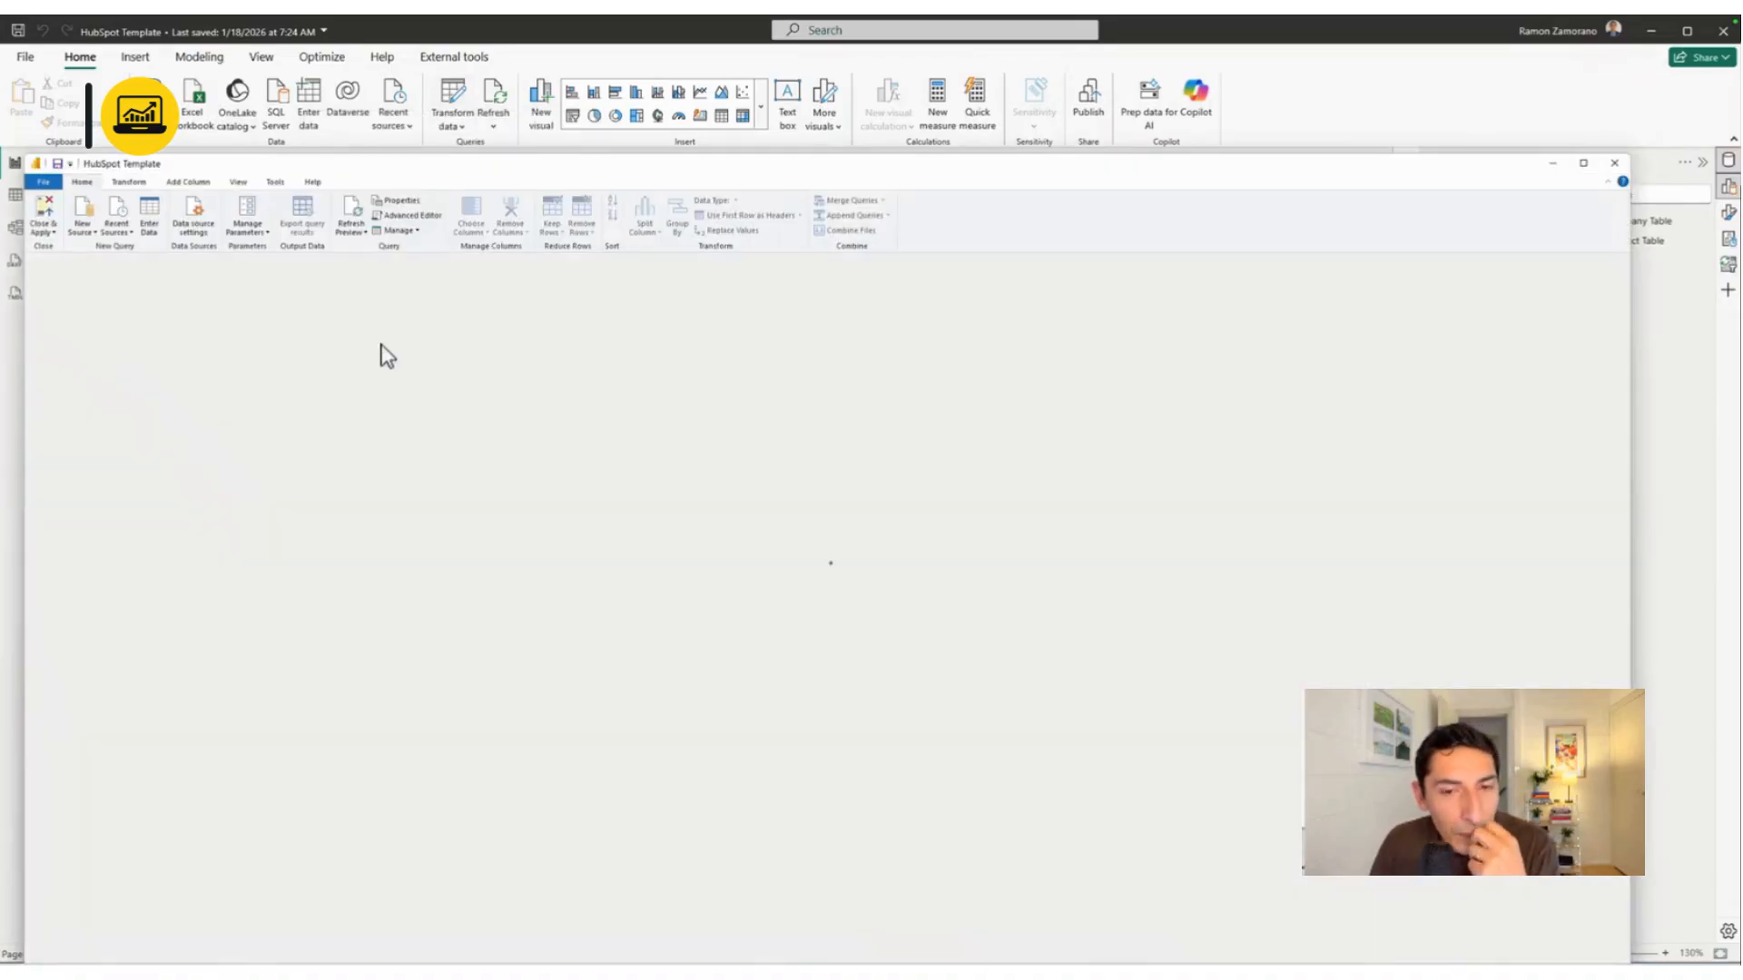
pyautogui.click(138, 319)
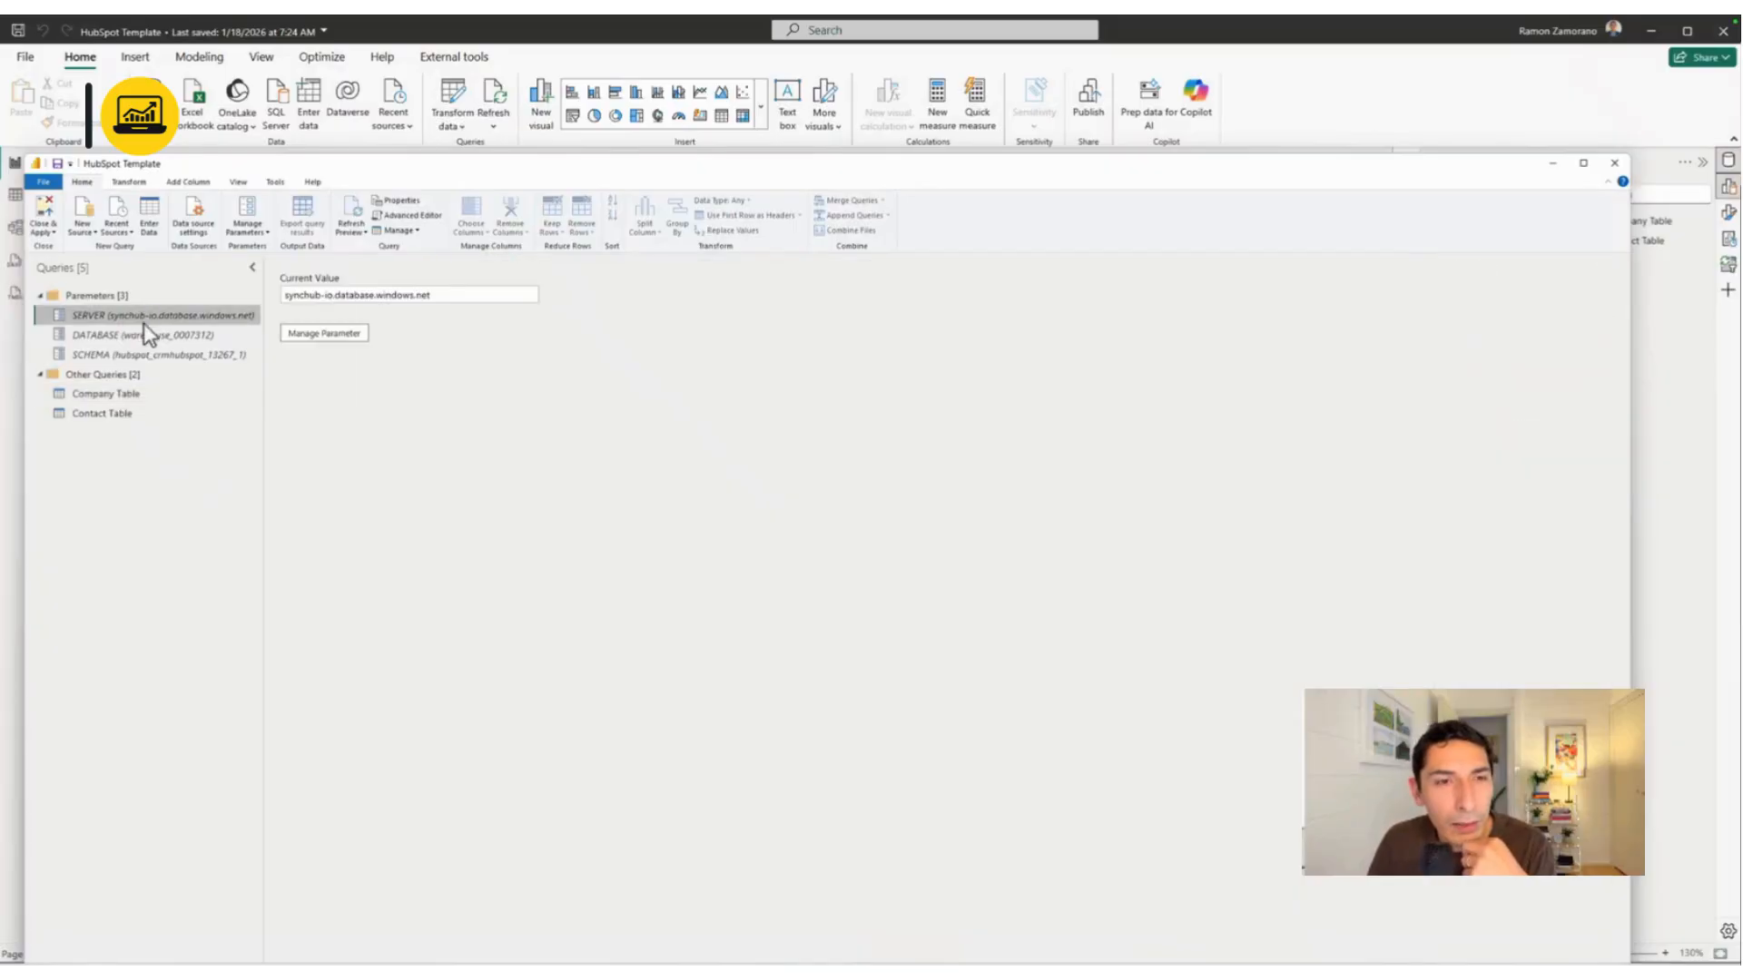
pyautogui.click(167, 332)
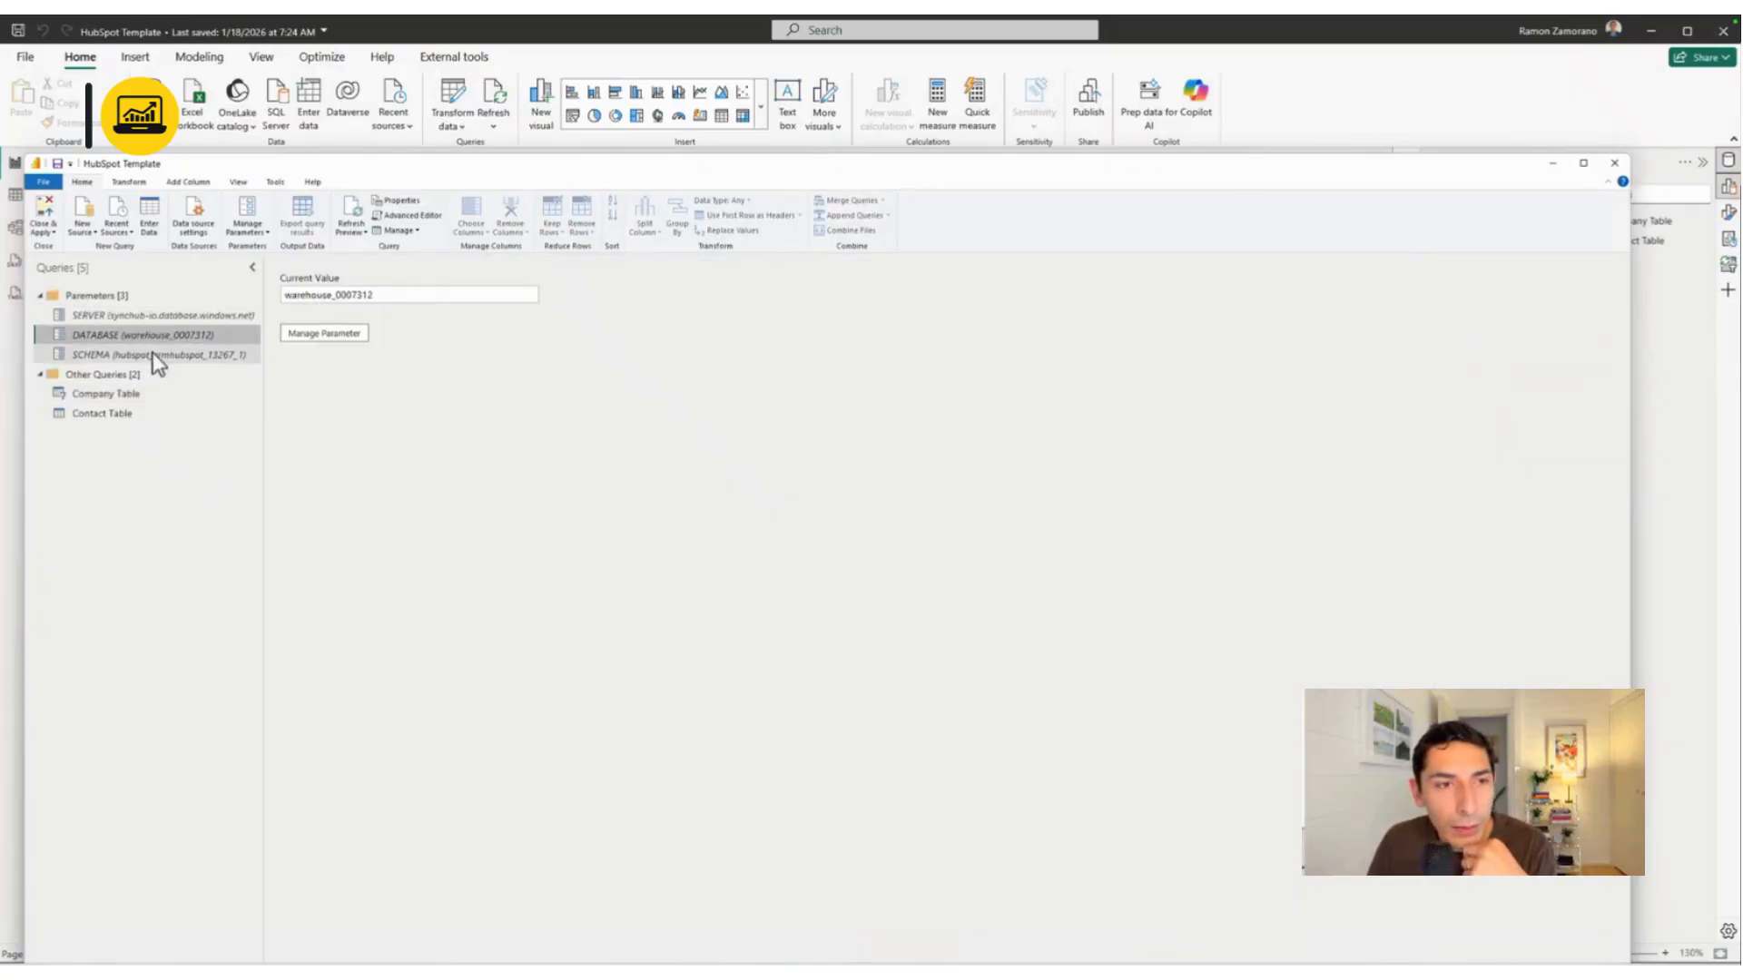
pyautogui.click(152, 353)
pyautogui.click(164, 315)
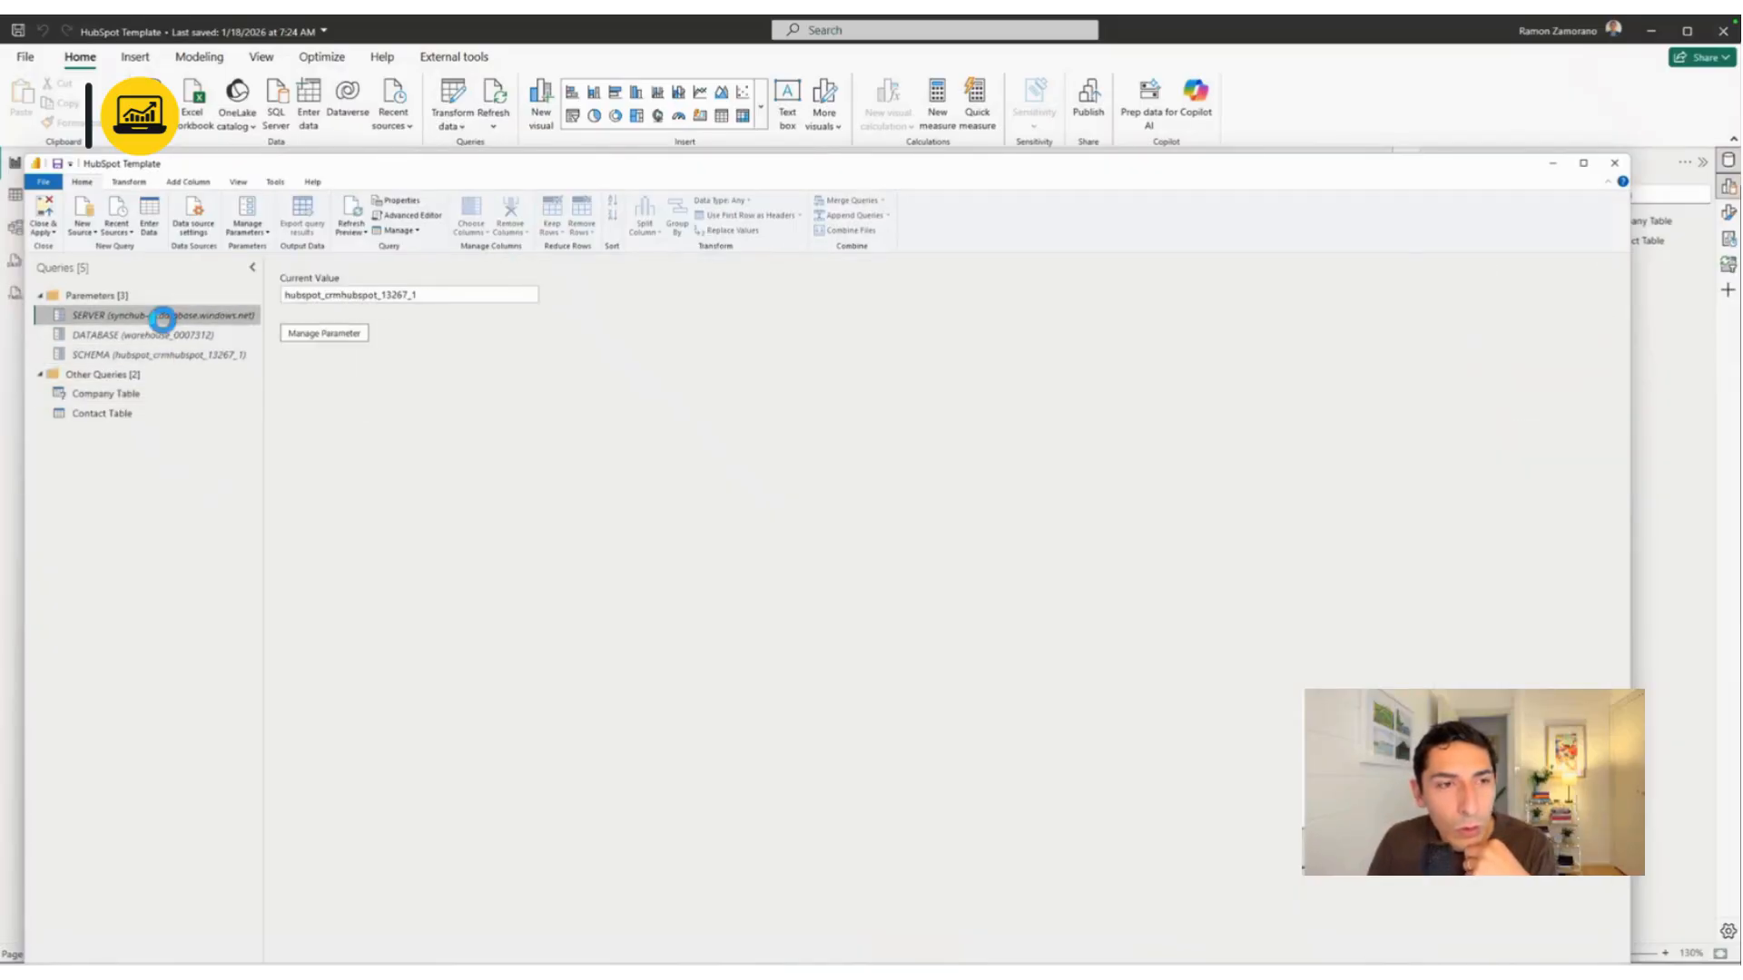
pyautogui.click(161, 332)
pyautogui.click(165, 354)
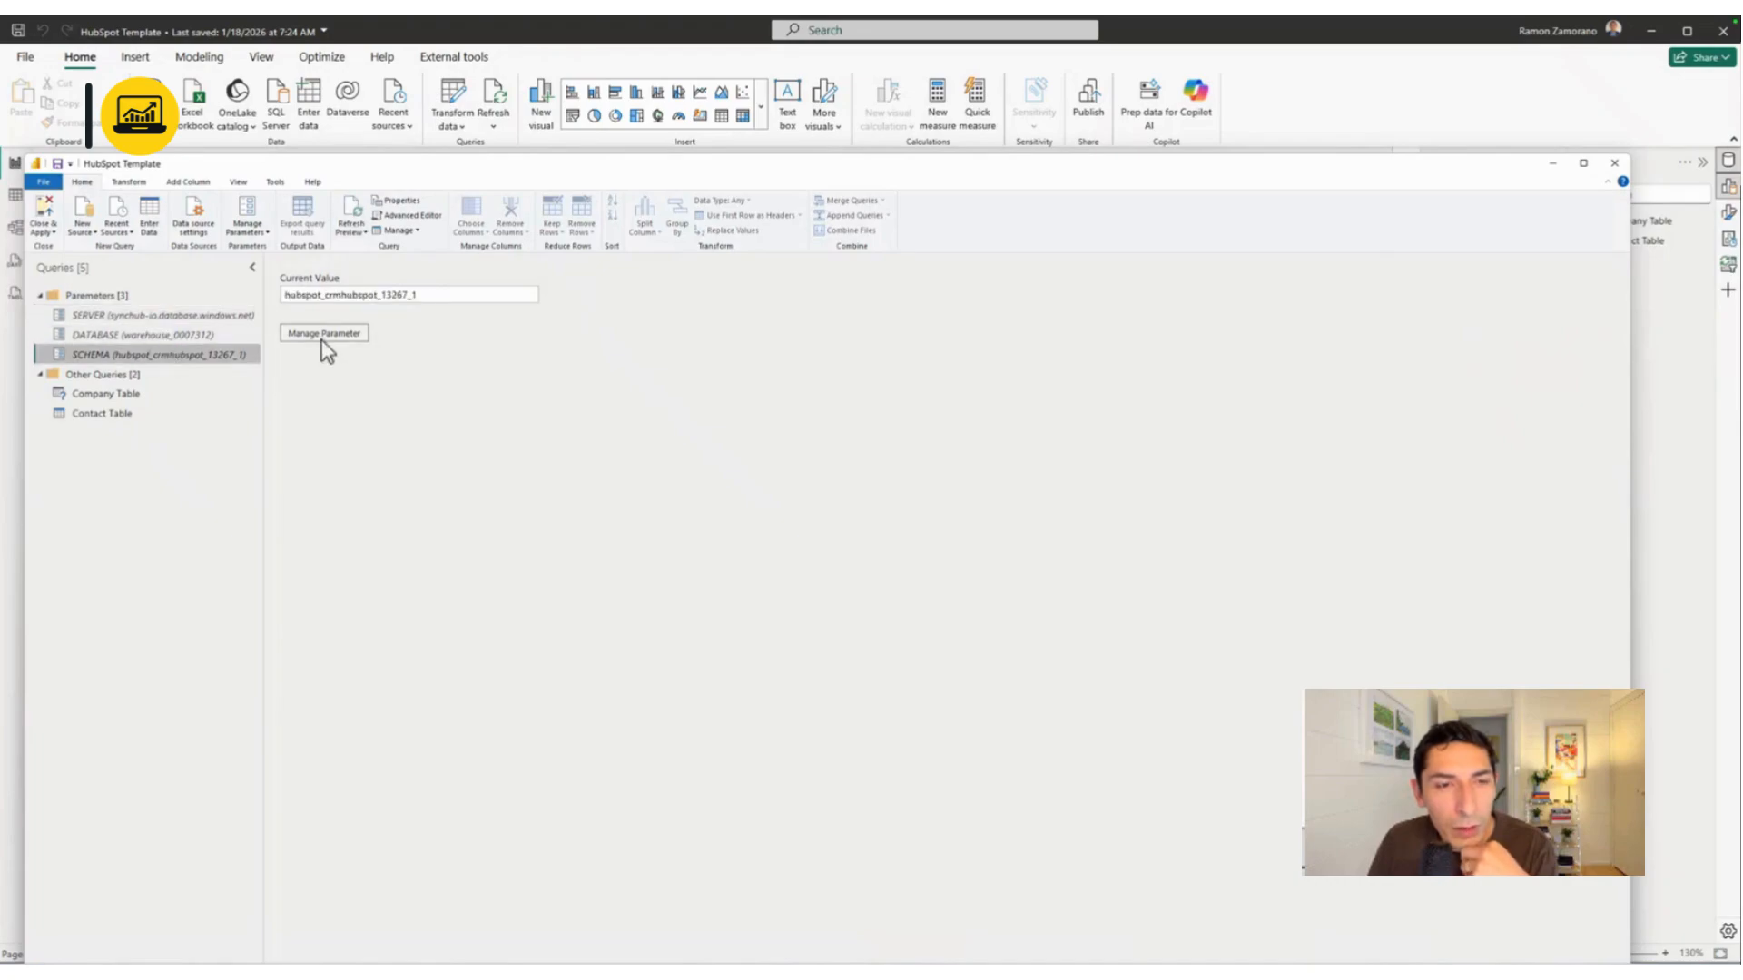
# View the template's table queries, including Contact Table, and recheck the SCHEMA and DATABASE parameter values
pyautogui.click(105, 399)
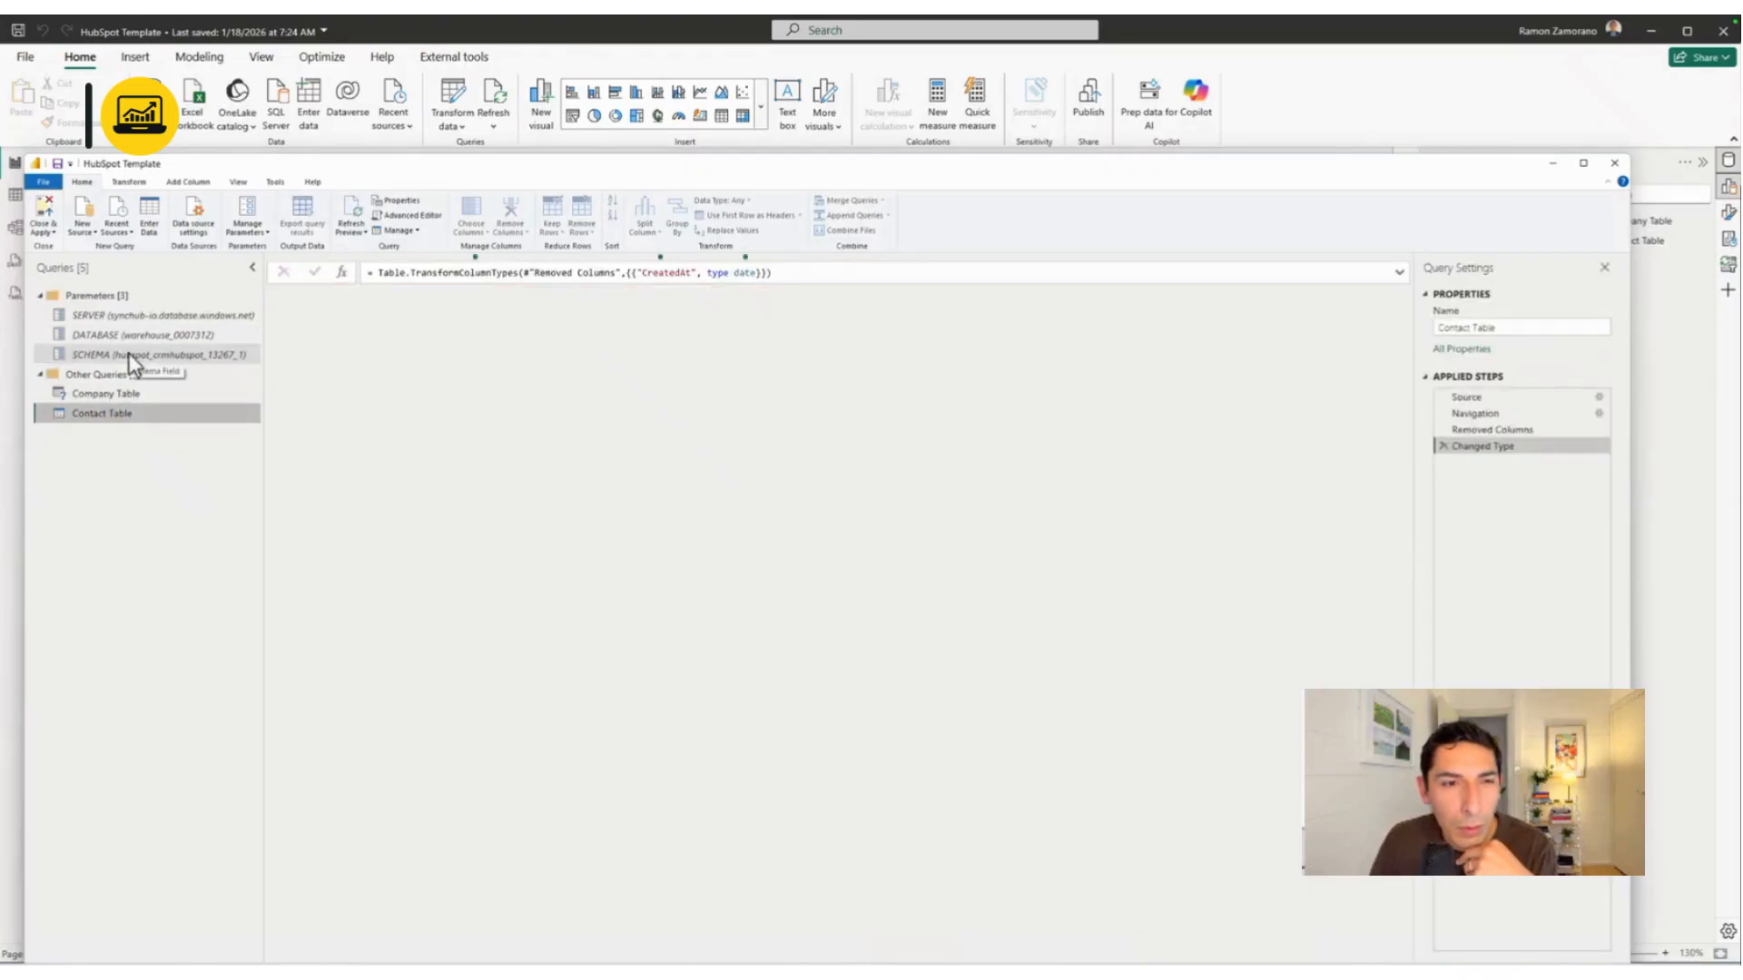
pyautogui.click(132, 363)
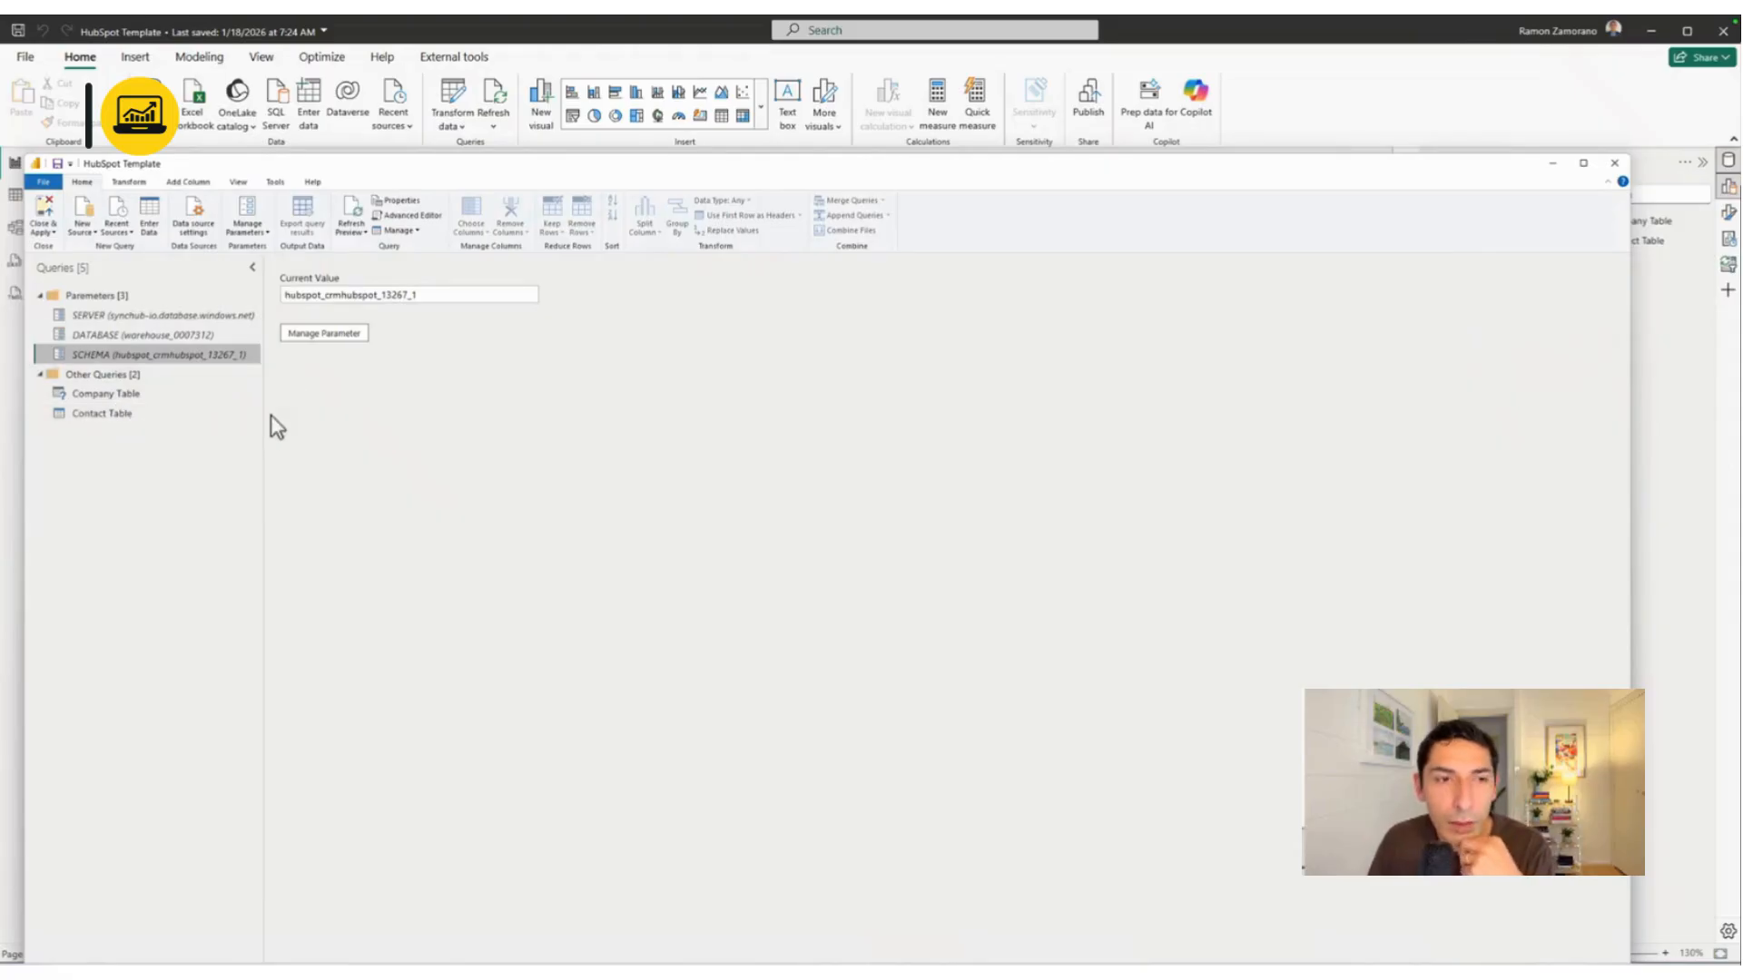
pyautogui.click(172, 332)
pyautogui.click(172, 352)
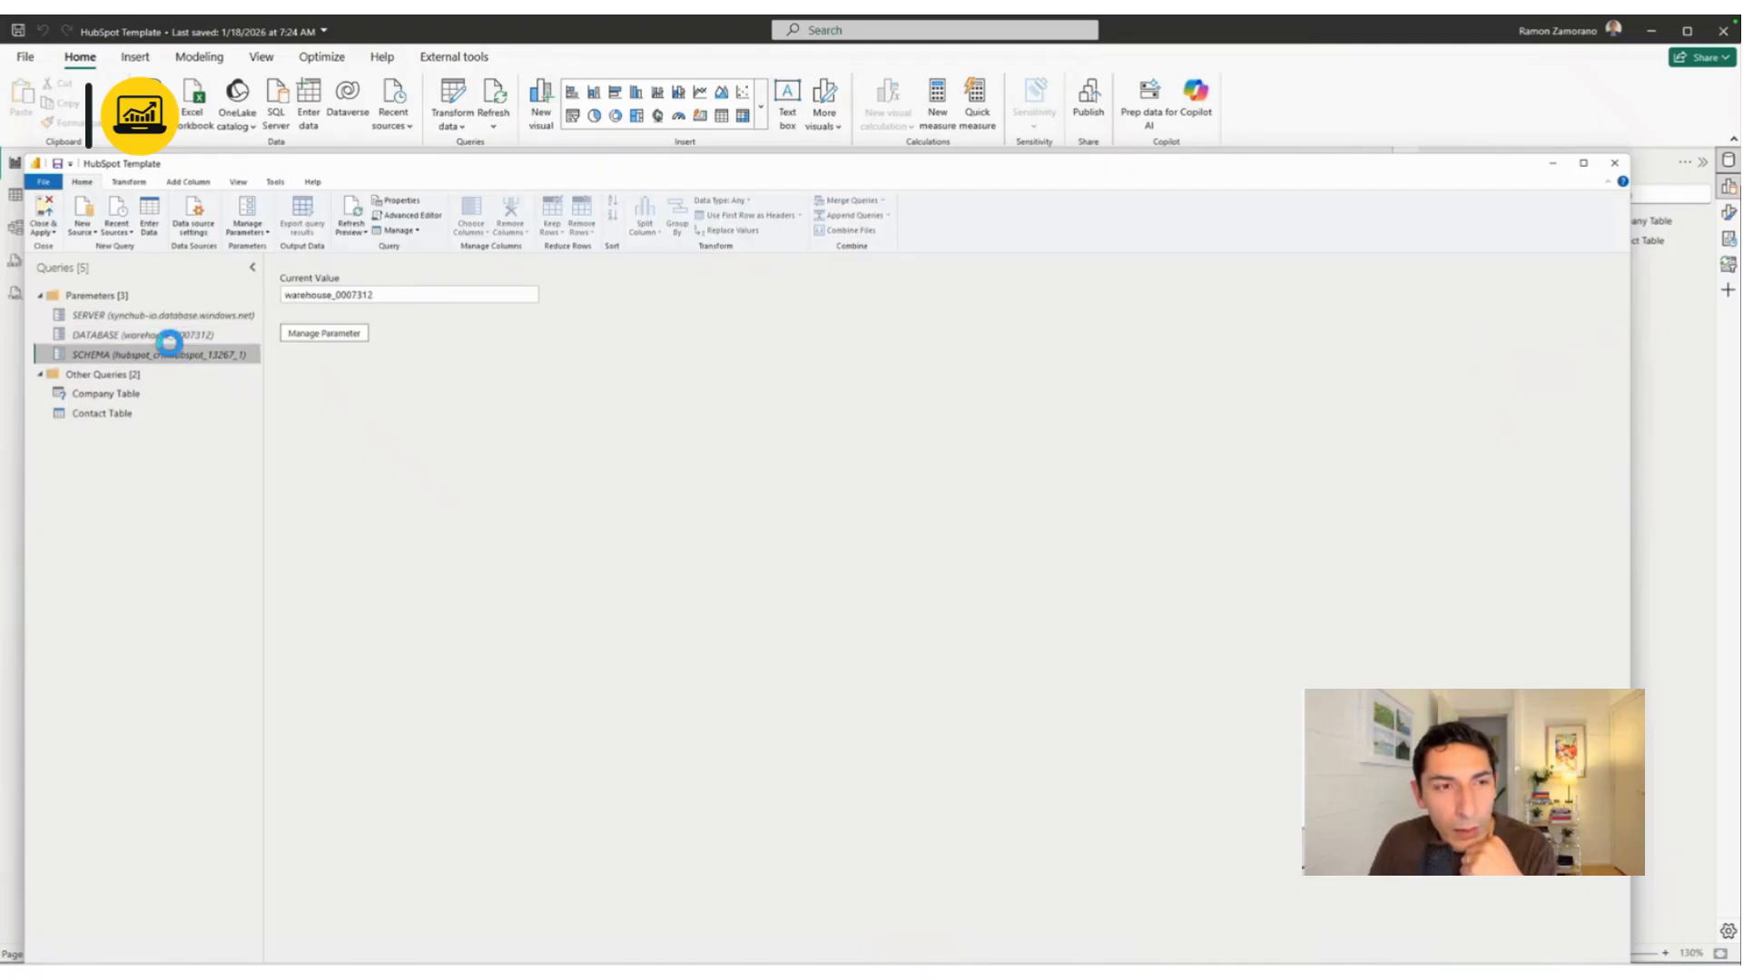
pyautogui.click(176, 334)
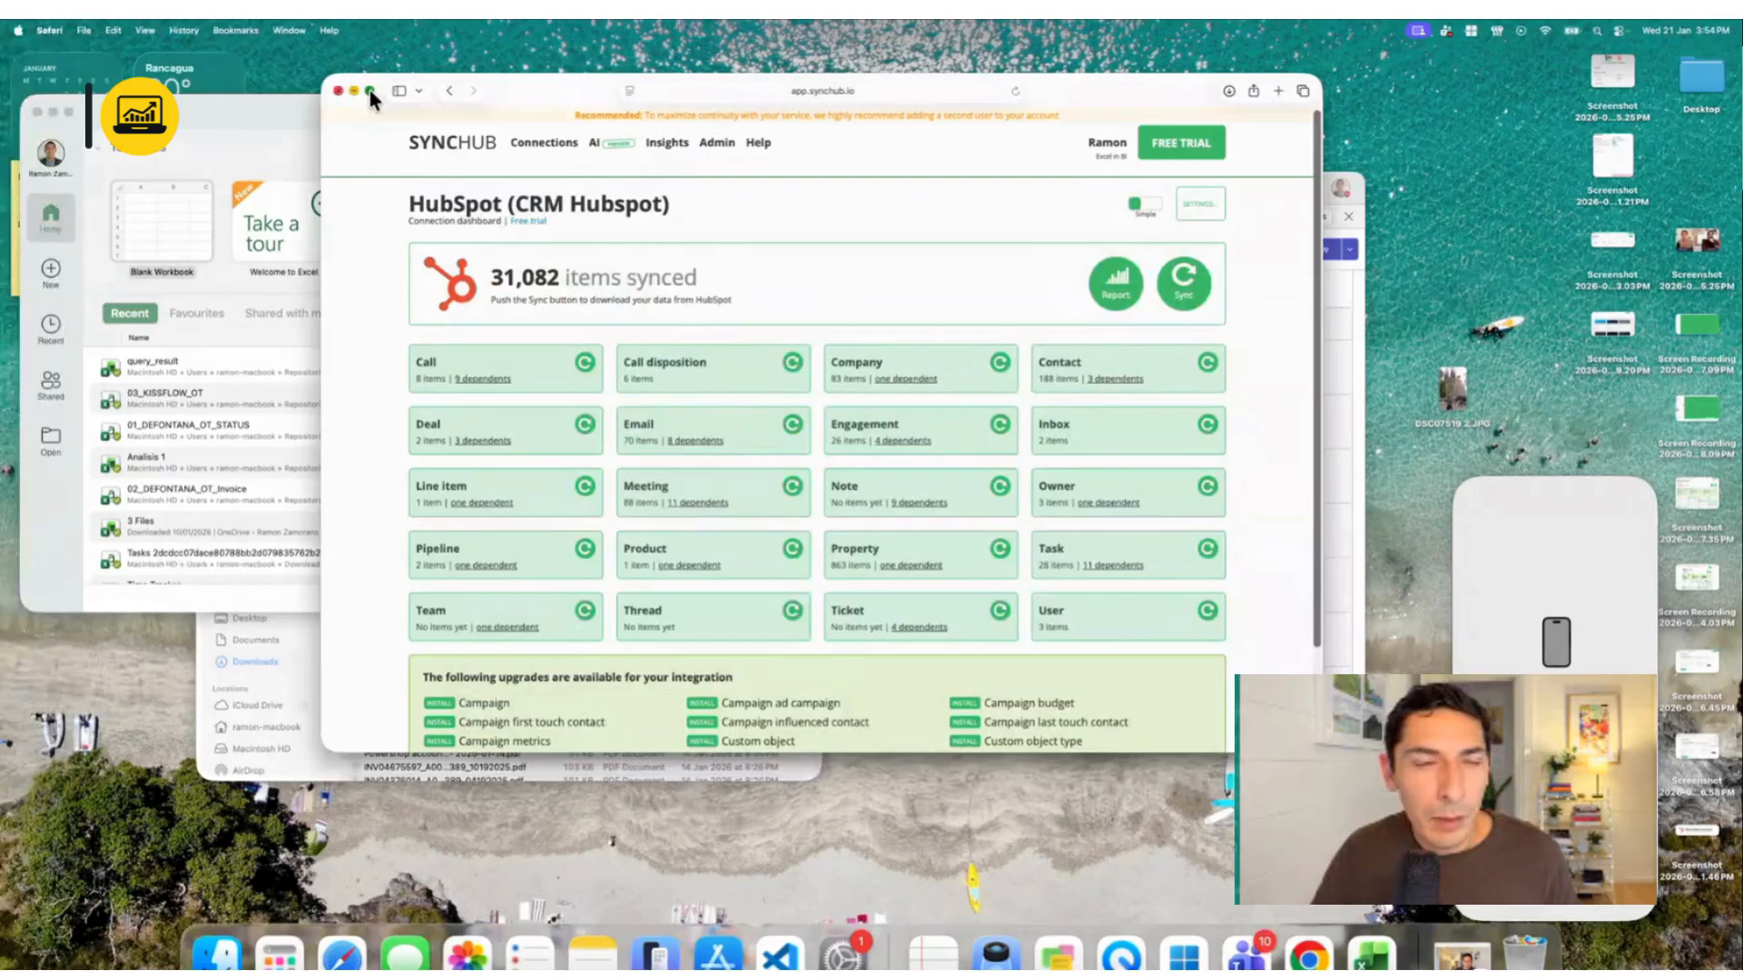
# Switch back to SyncHub, show the CRM Hubspot connection's Power BI reporting credentials, and highlight the schema, server and password values
pyautogui.click(369, 90)
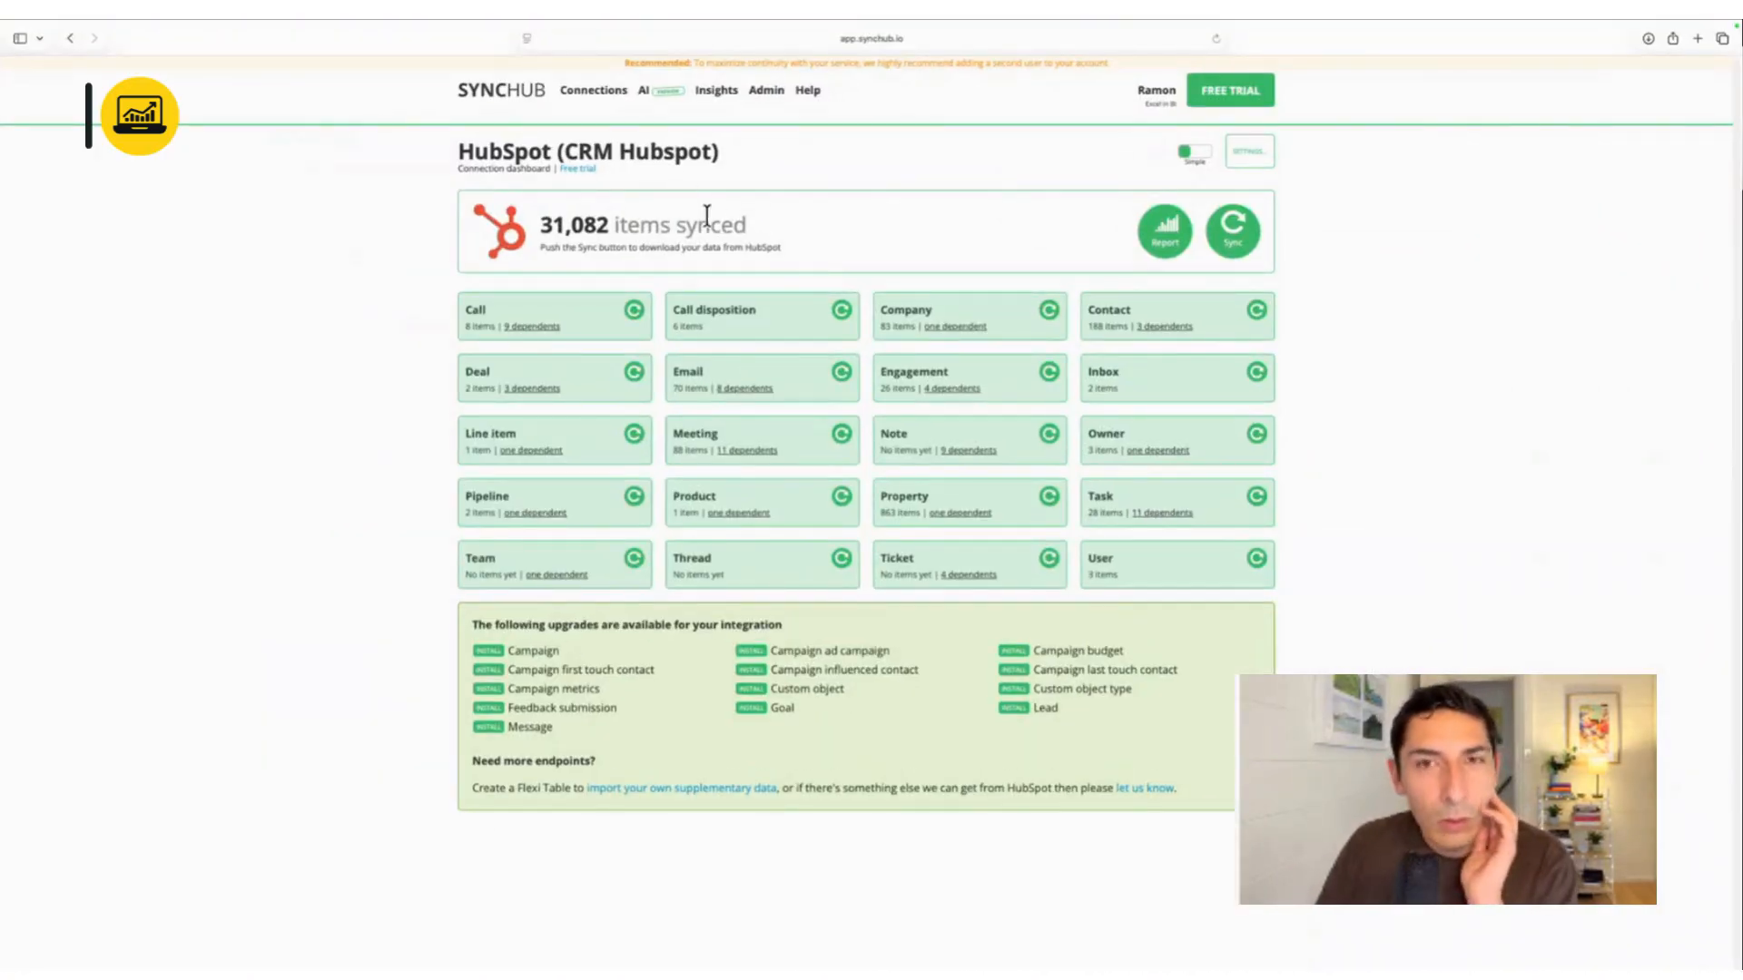
pyautogui.click(1165, 233)
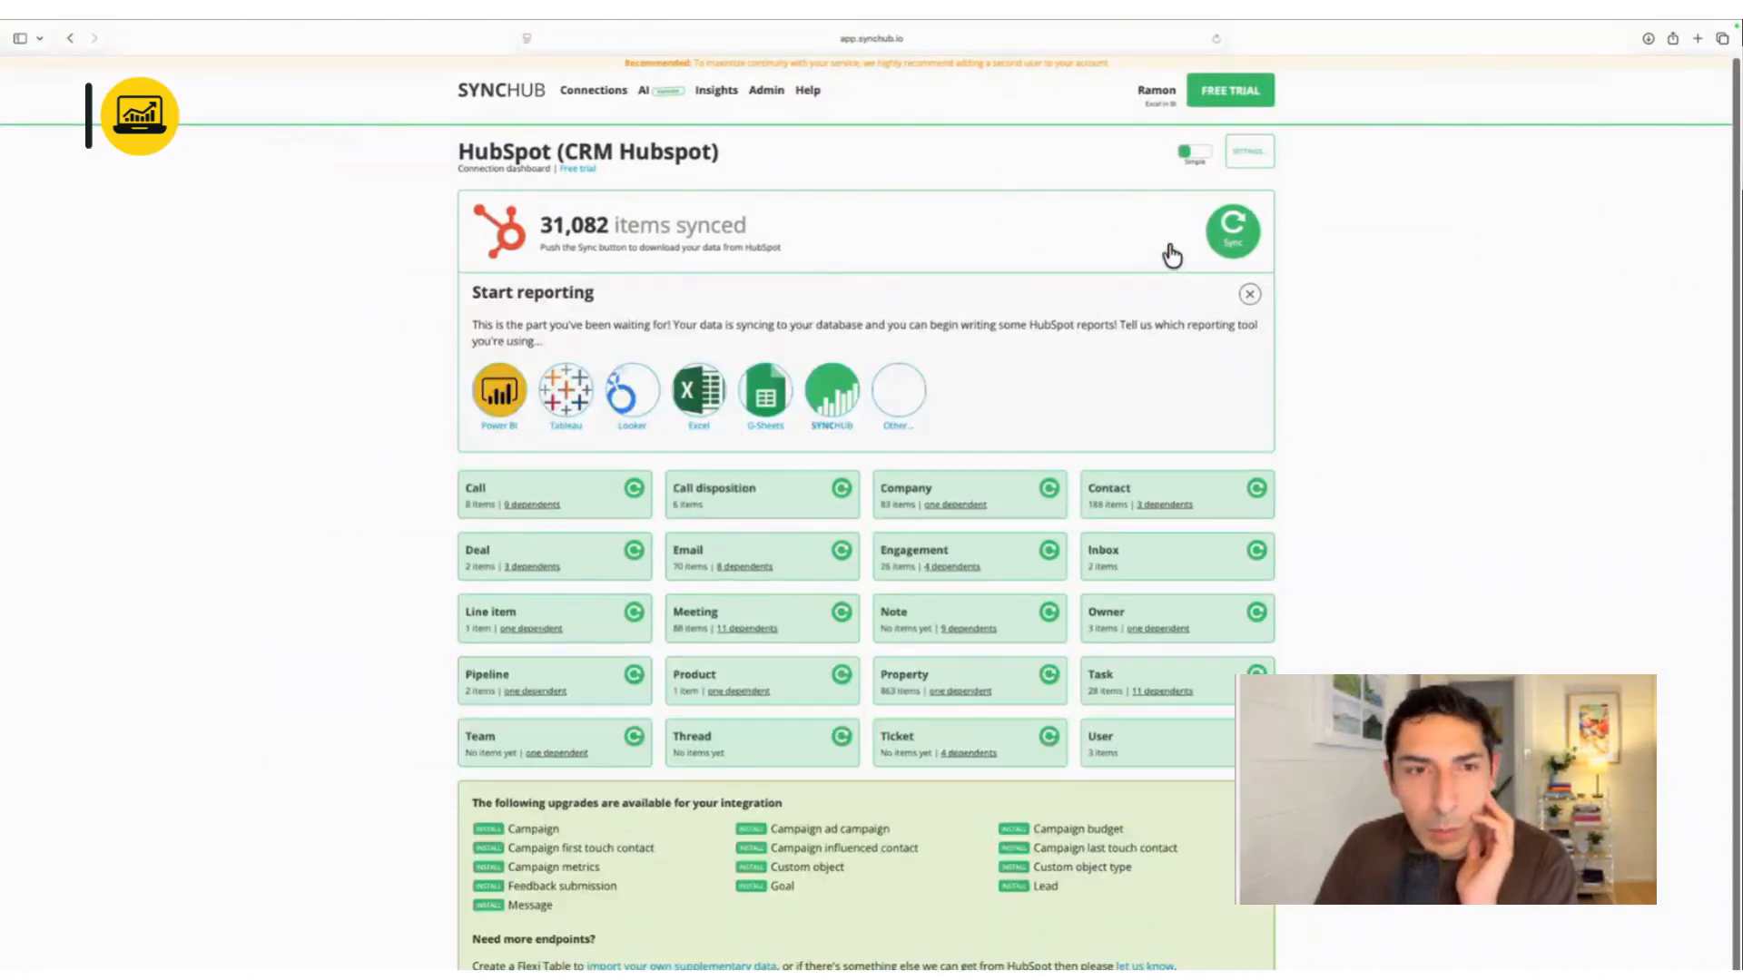
pyautogui.click(494, 393)
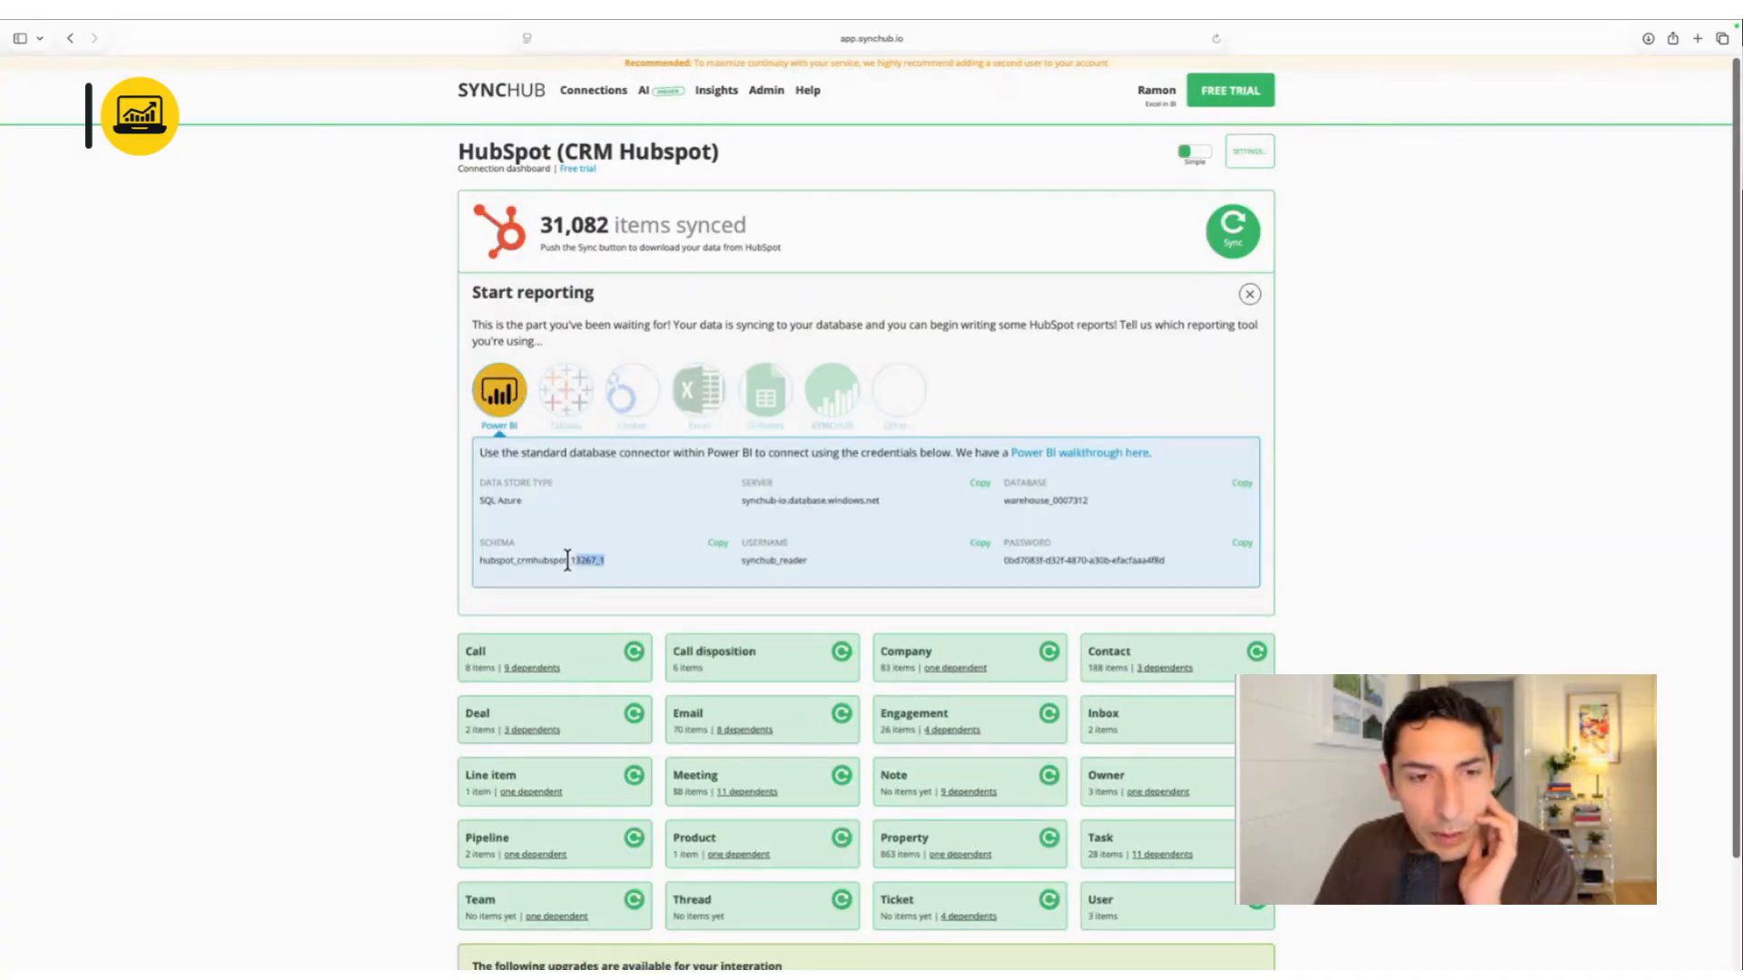
pyautogui.moveTo(567, 560); pyautogui.dragTo(454, 553)
pyautogui.moveTo(743, 501); pyautogui.dragTo(918, 505)
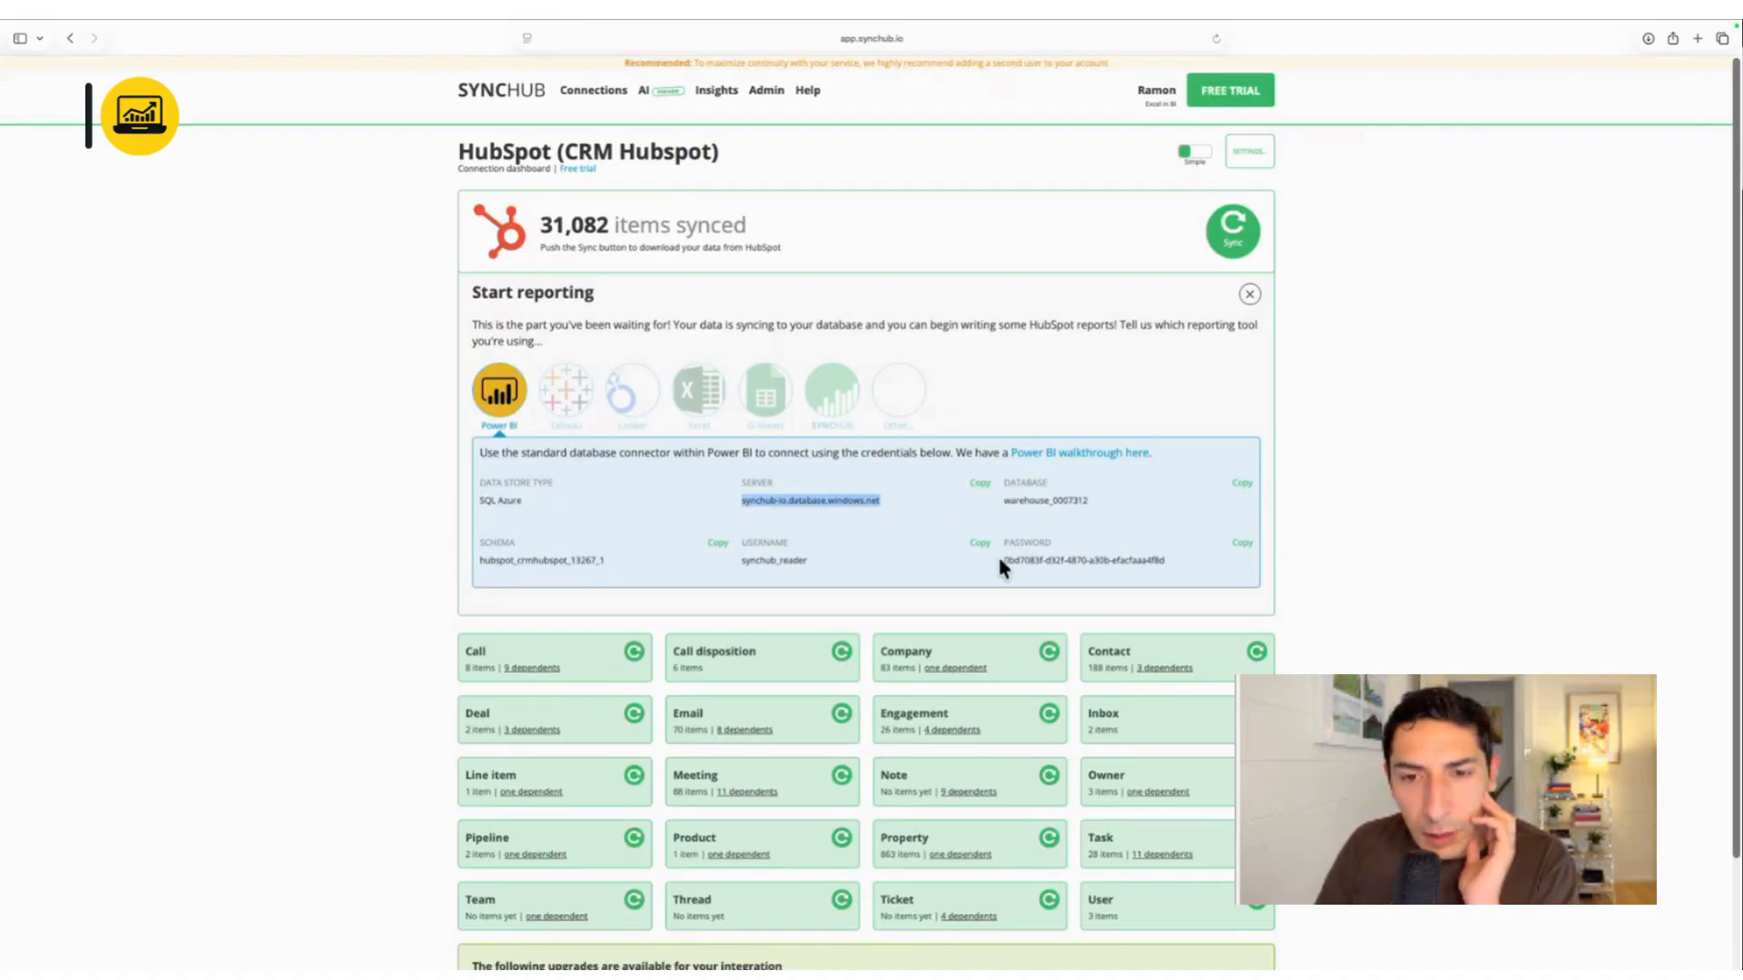
pyautogui.moveTo(1000, 560); pyautogui.dragTo(1191, 559)
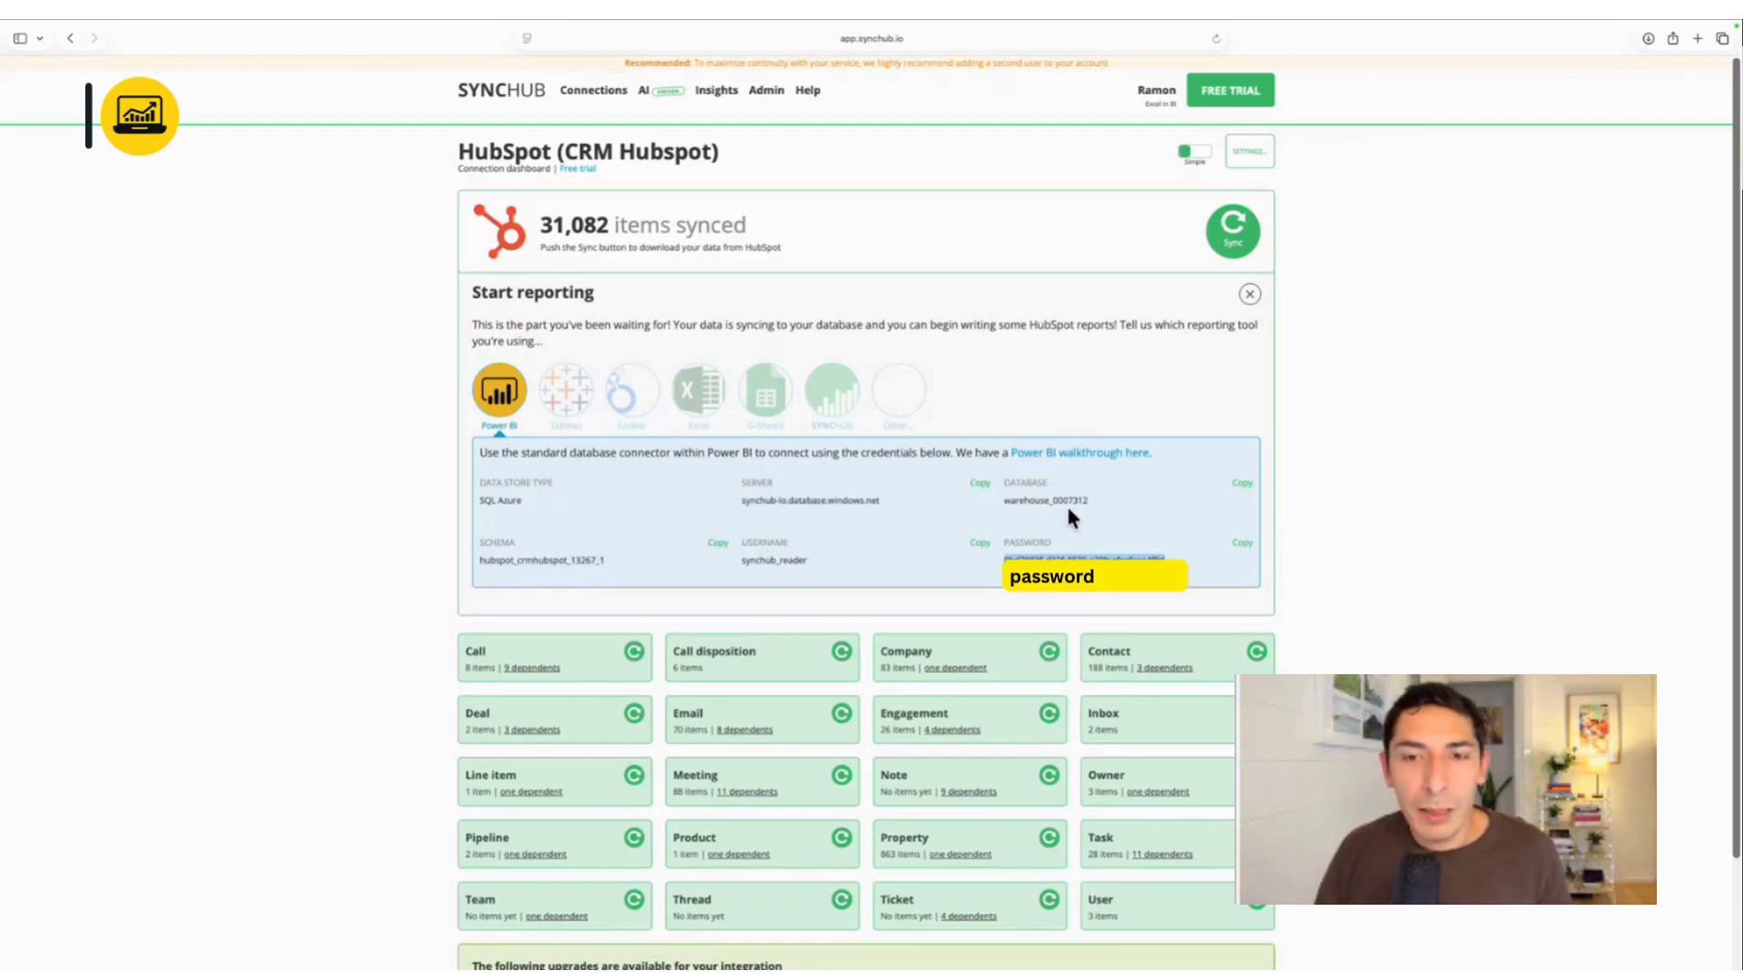
# Switch to Power BI Desktop and check the SCHEMA parameter's value in Power Query Editor
pyautogui.hotkey('ctrl', 'Right')
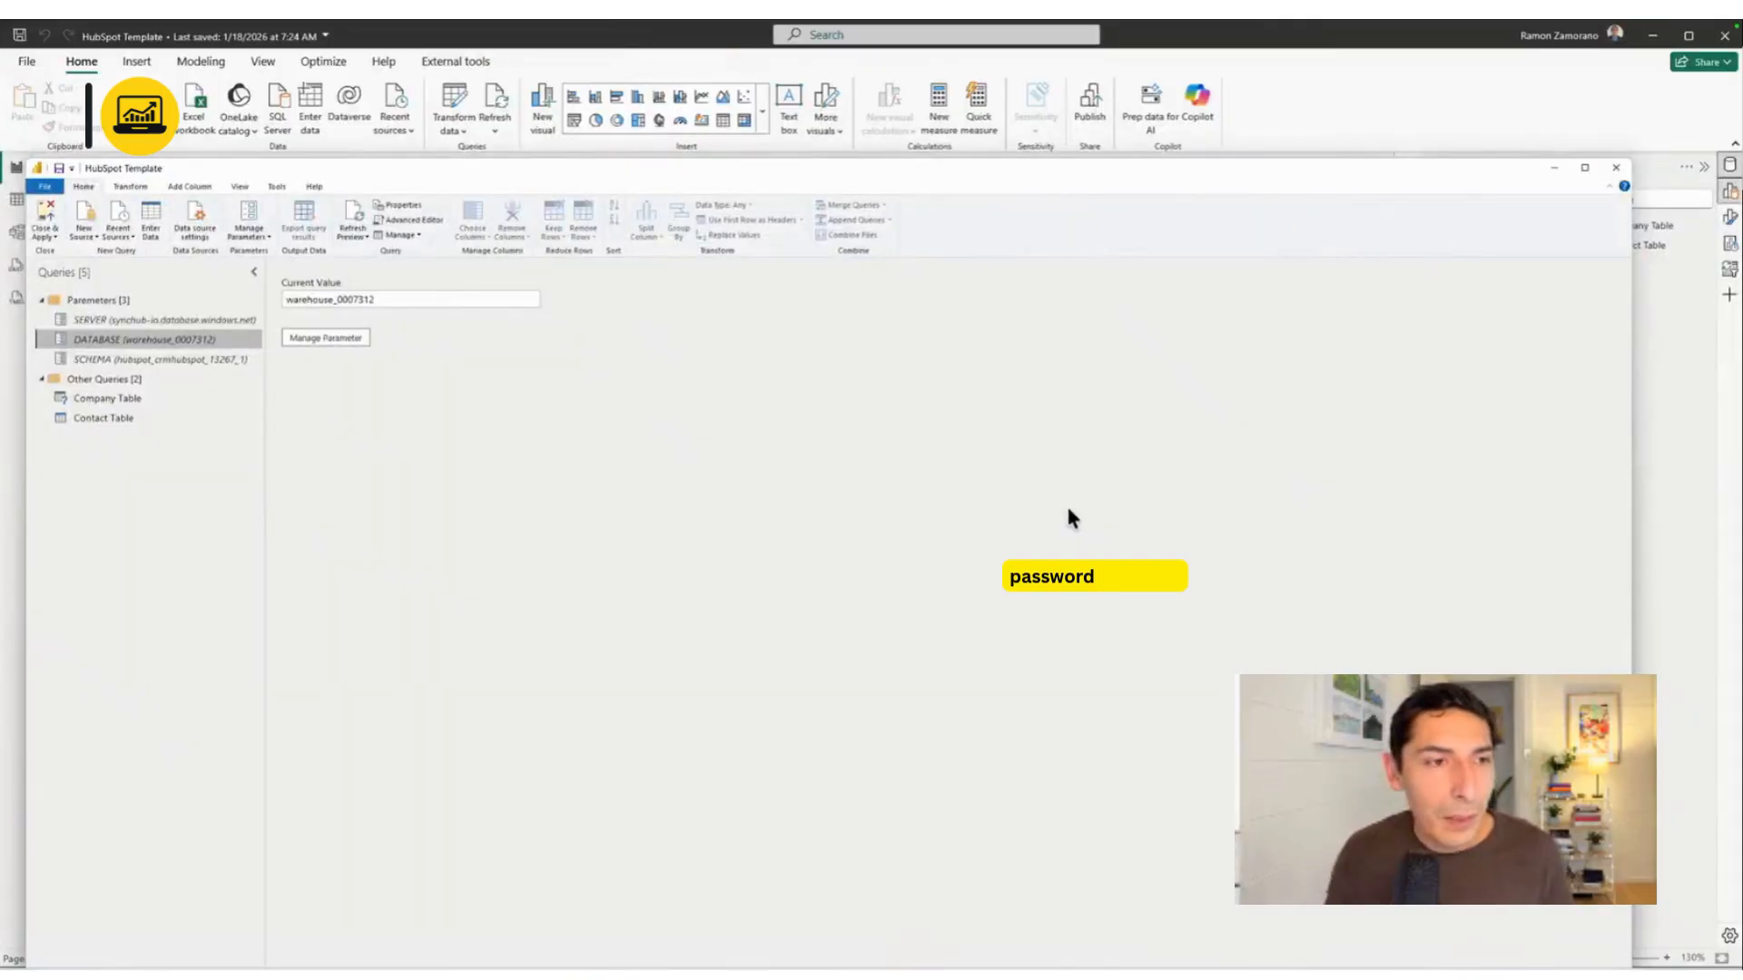
pyautogui.click(203, 356)
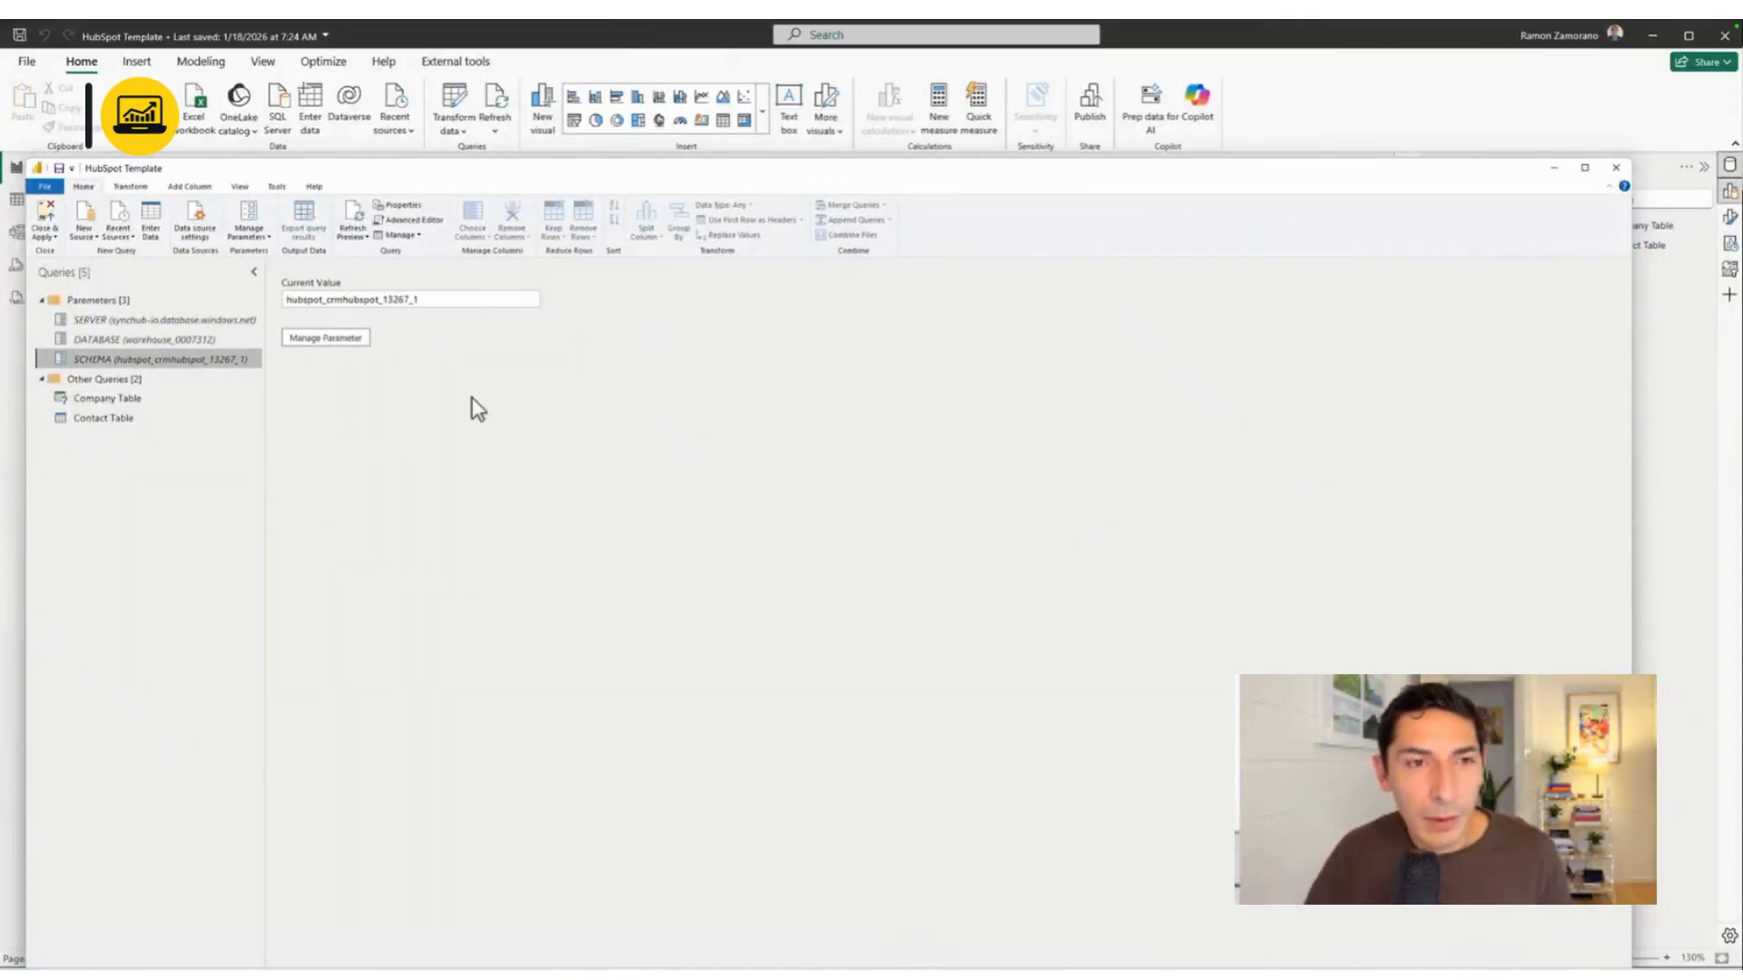
# Switch back to SyncHub, highlight the connection's username credential, and view the Power BI walkthrough
pyautogui.hotkey('ctrl', 'Left')
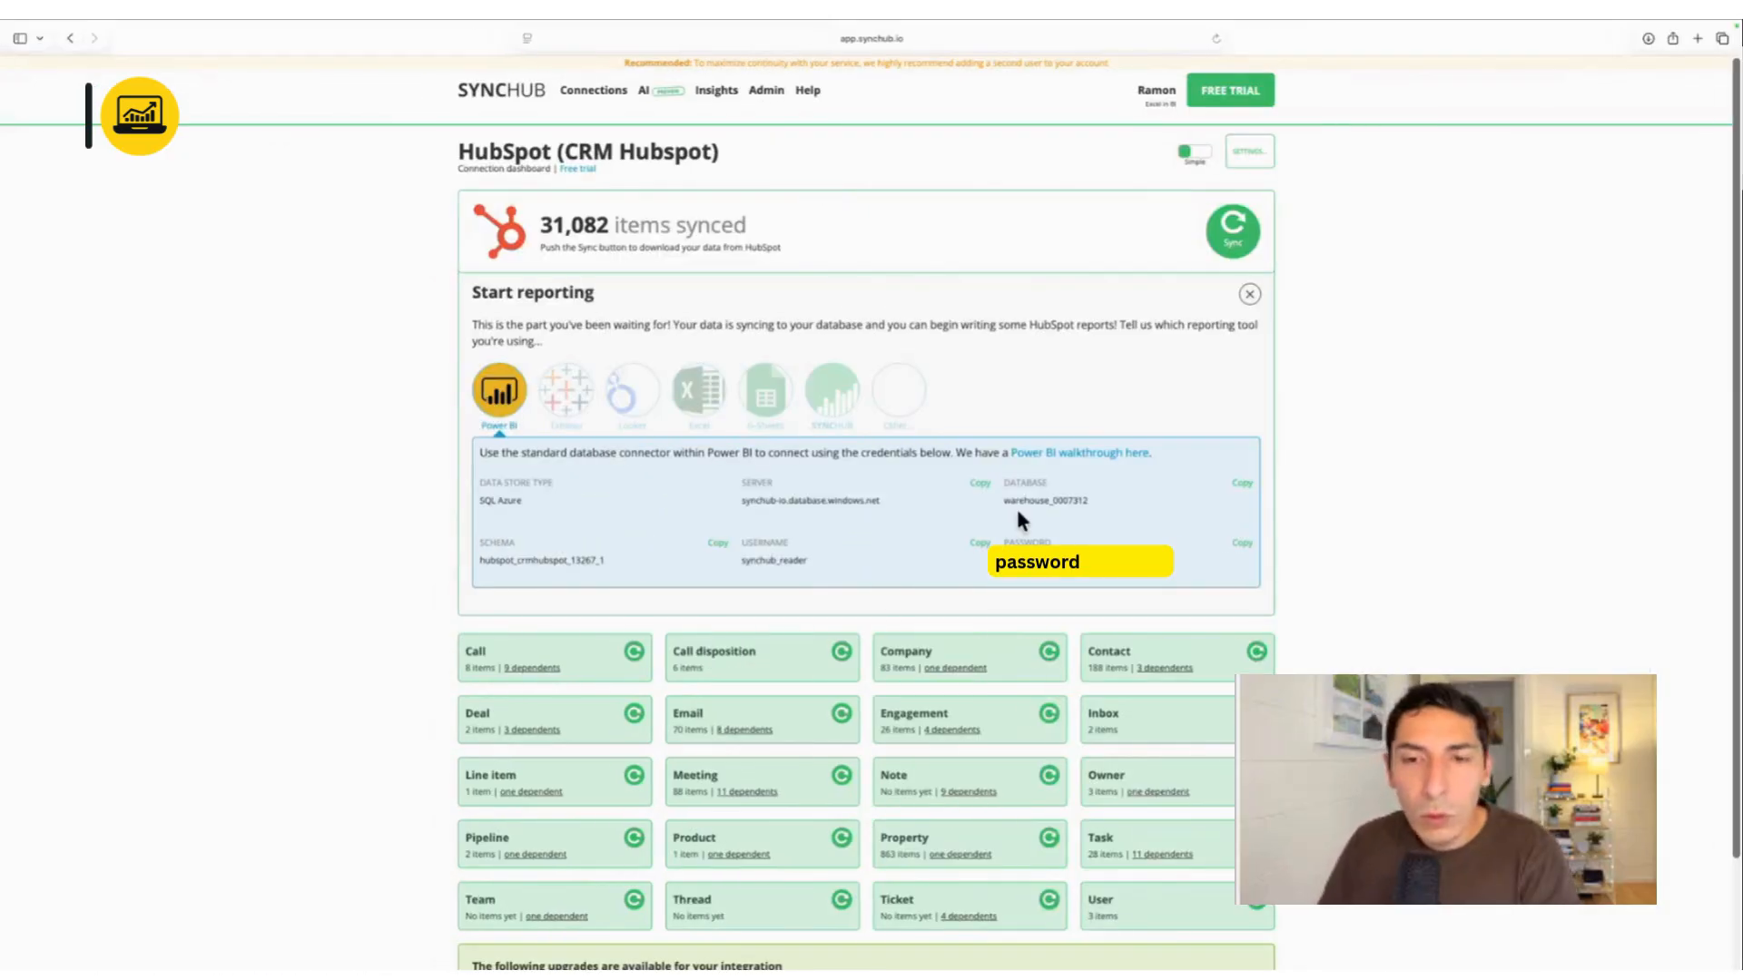
pyautogui.moveTo(828, 551); pyautogui.dragTo(742, 549)
pyautogui.click(1185, 516)
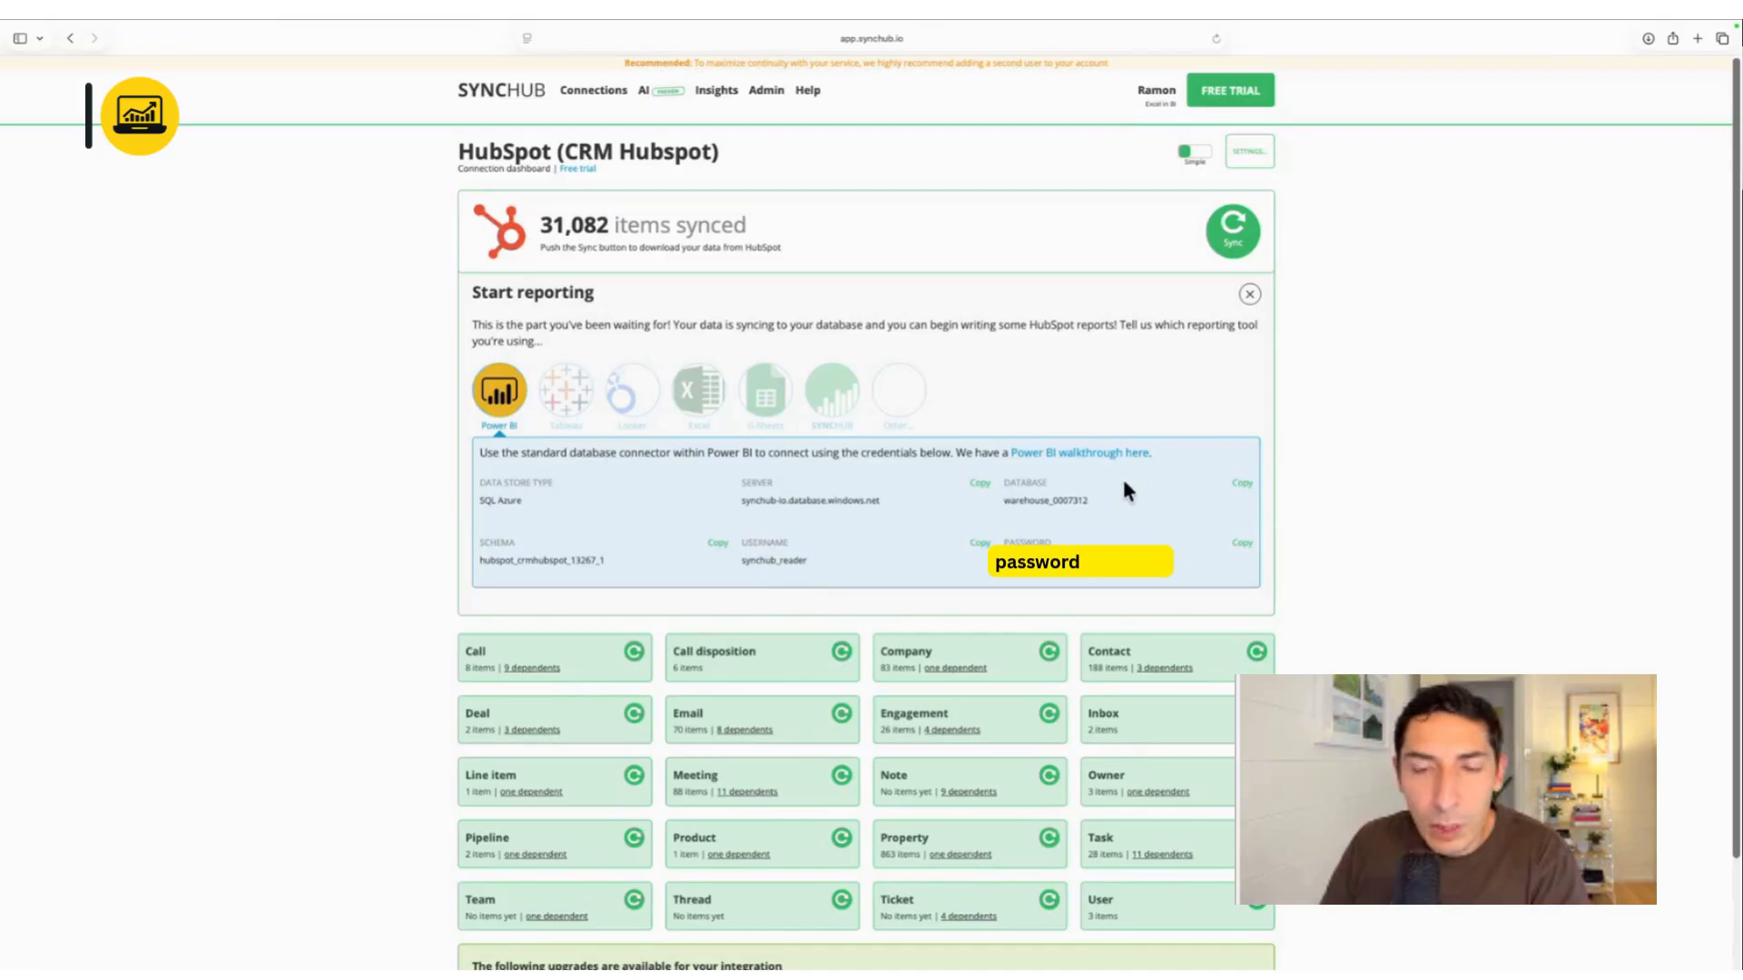
pyautogui.click(1061, 458)
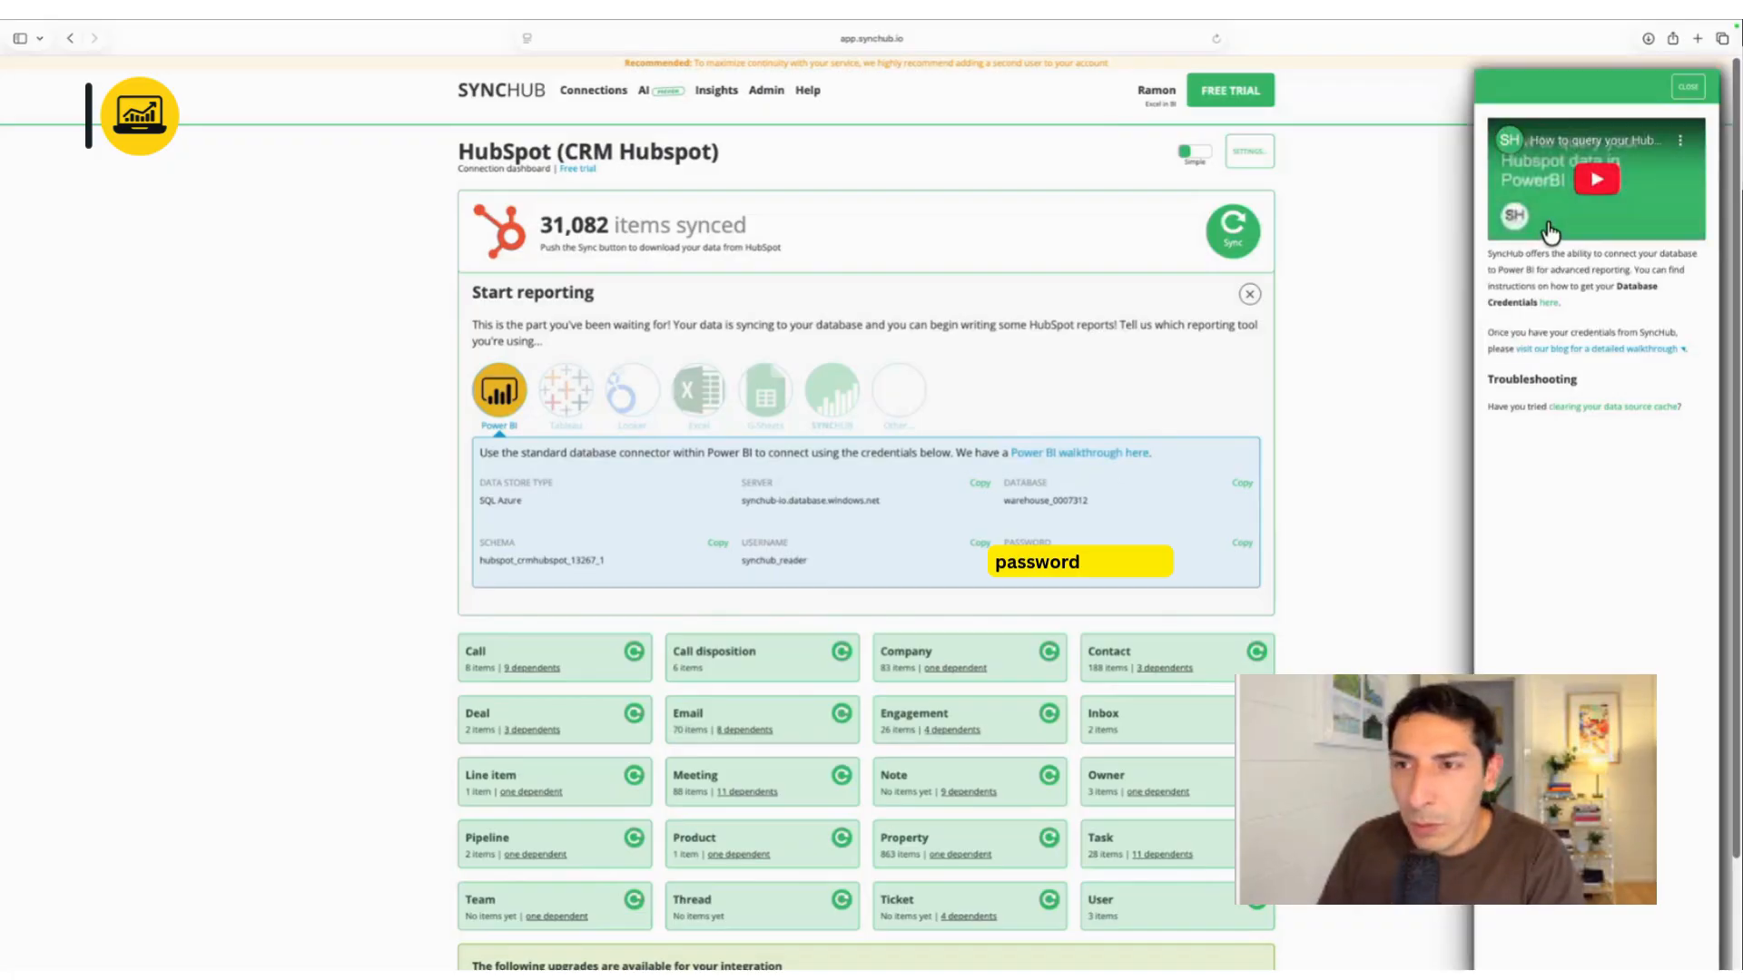
pyautogui.click(1685, 92)
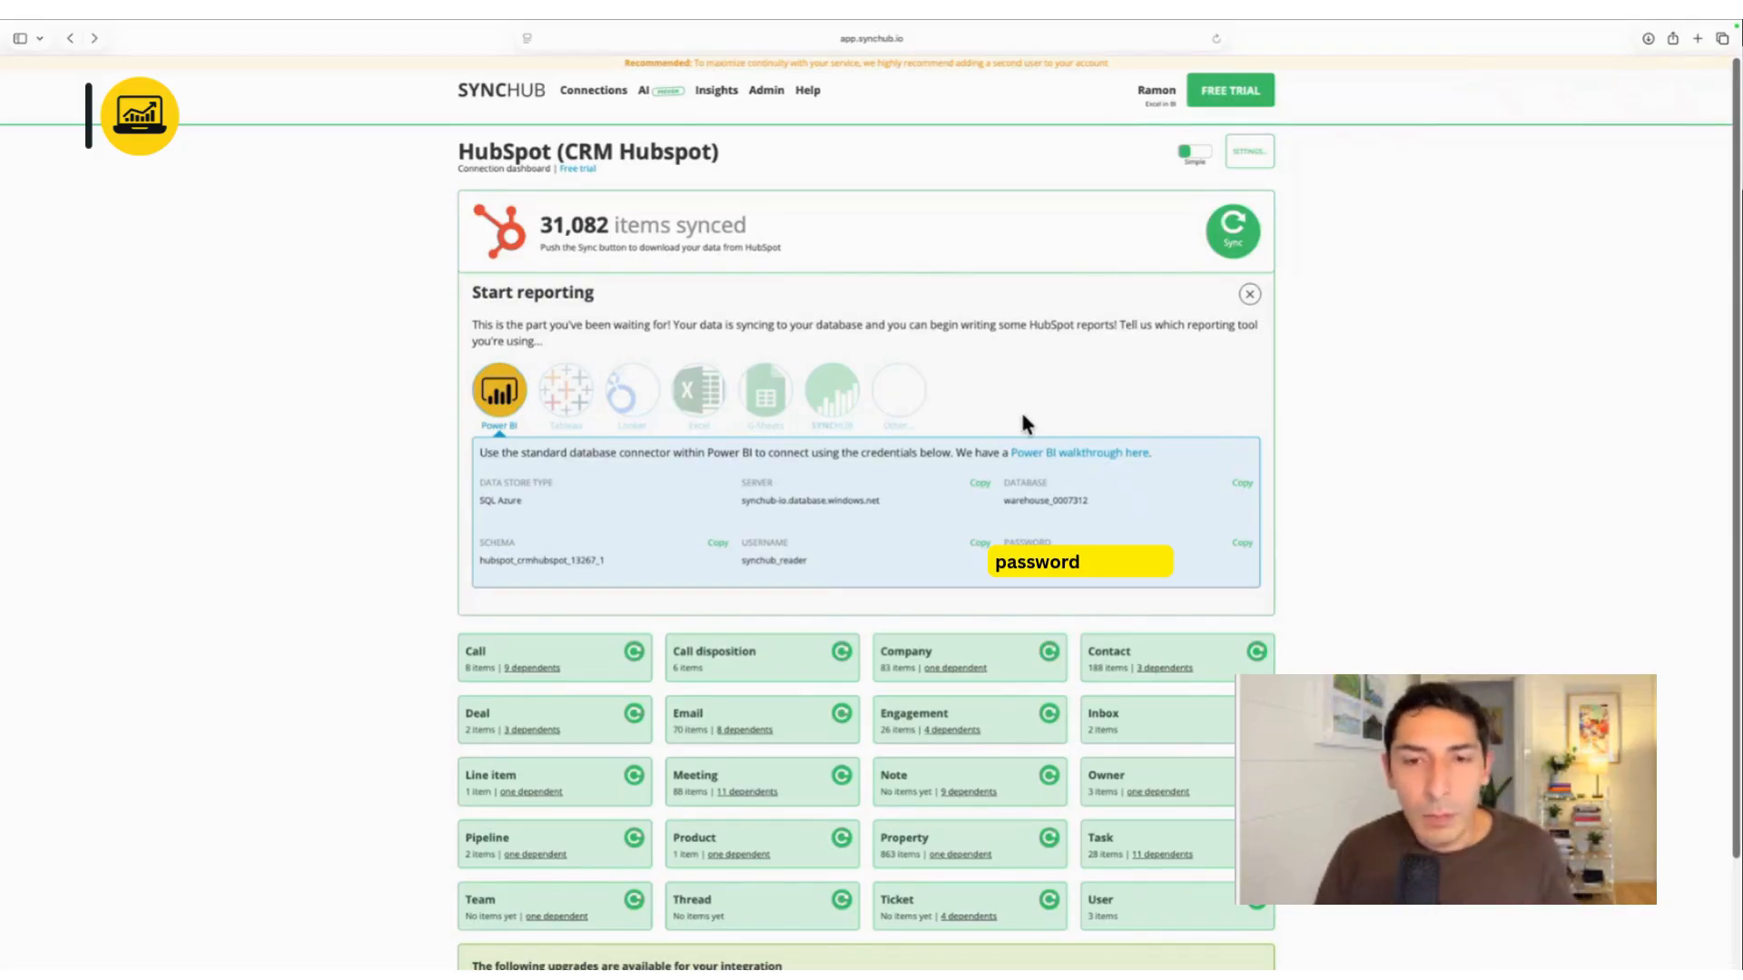
# Switch to Power BI Desktop and close the HubSpot Template's Power Query Editor
pyautogui.hotkey('ctrl', 'Right')
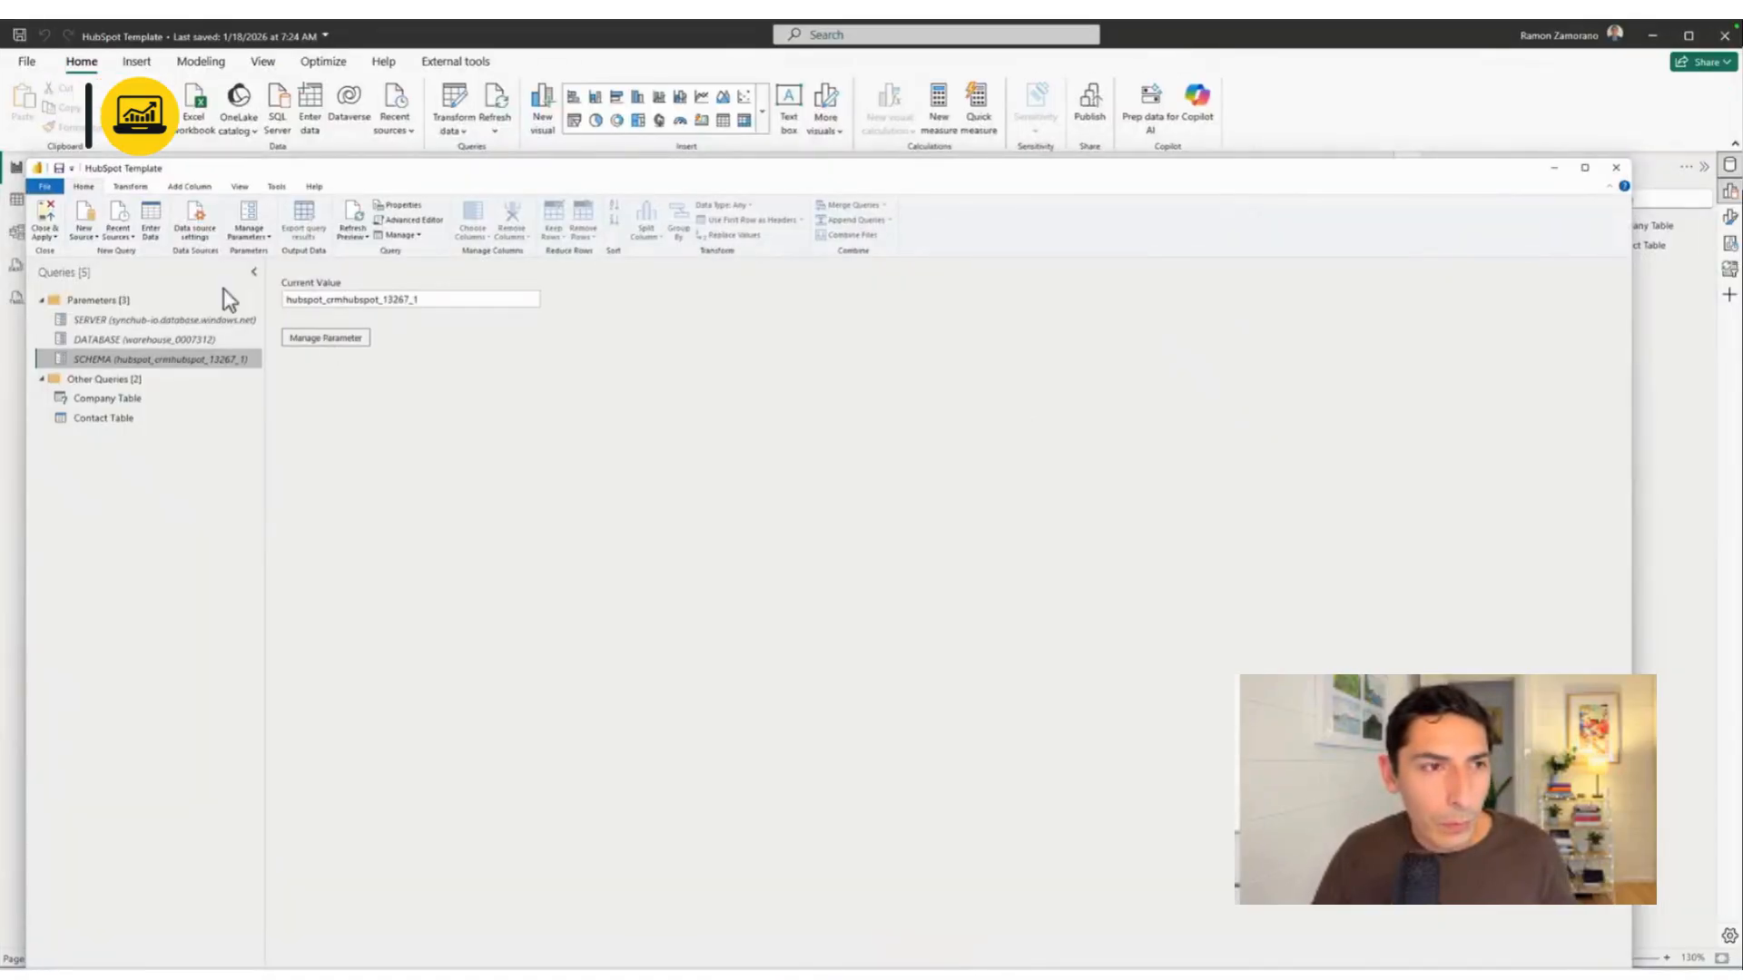
pyautogui.click(45, 186)
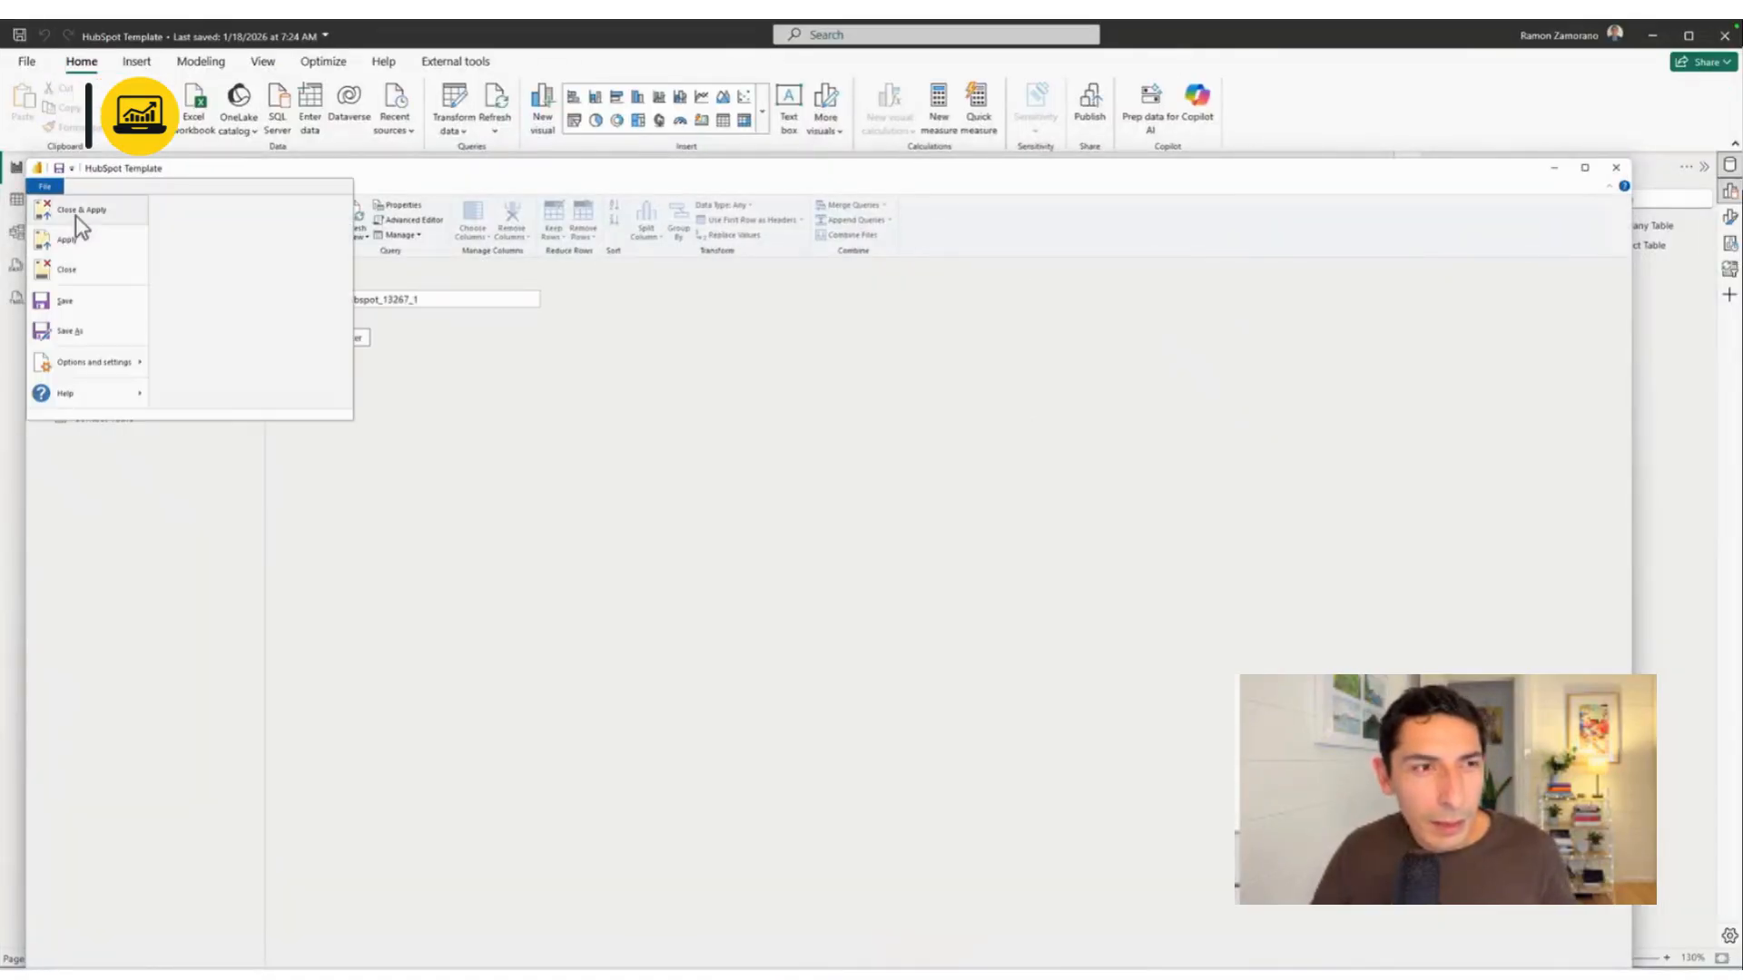
pyautogui.click(636, 342)
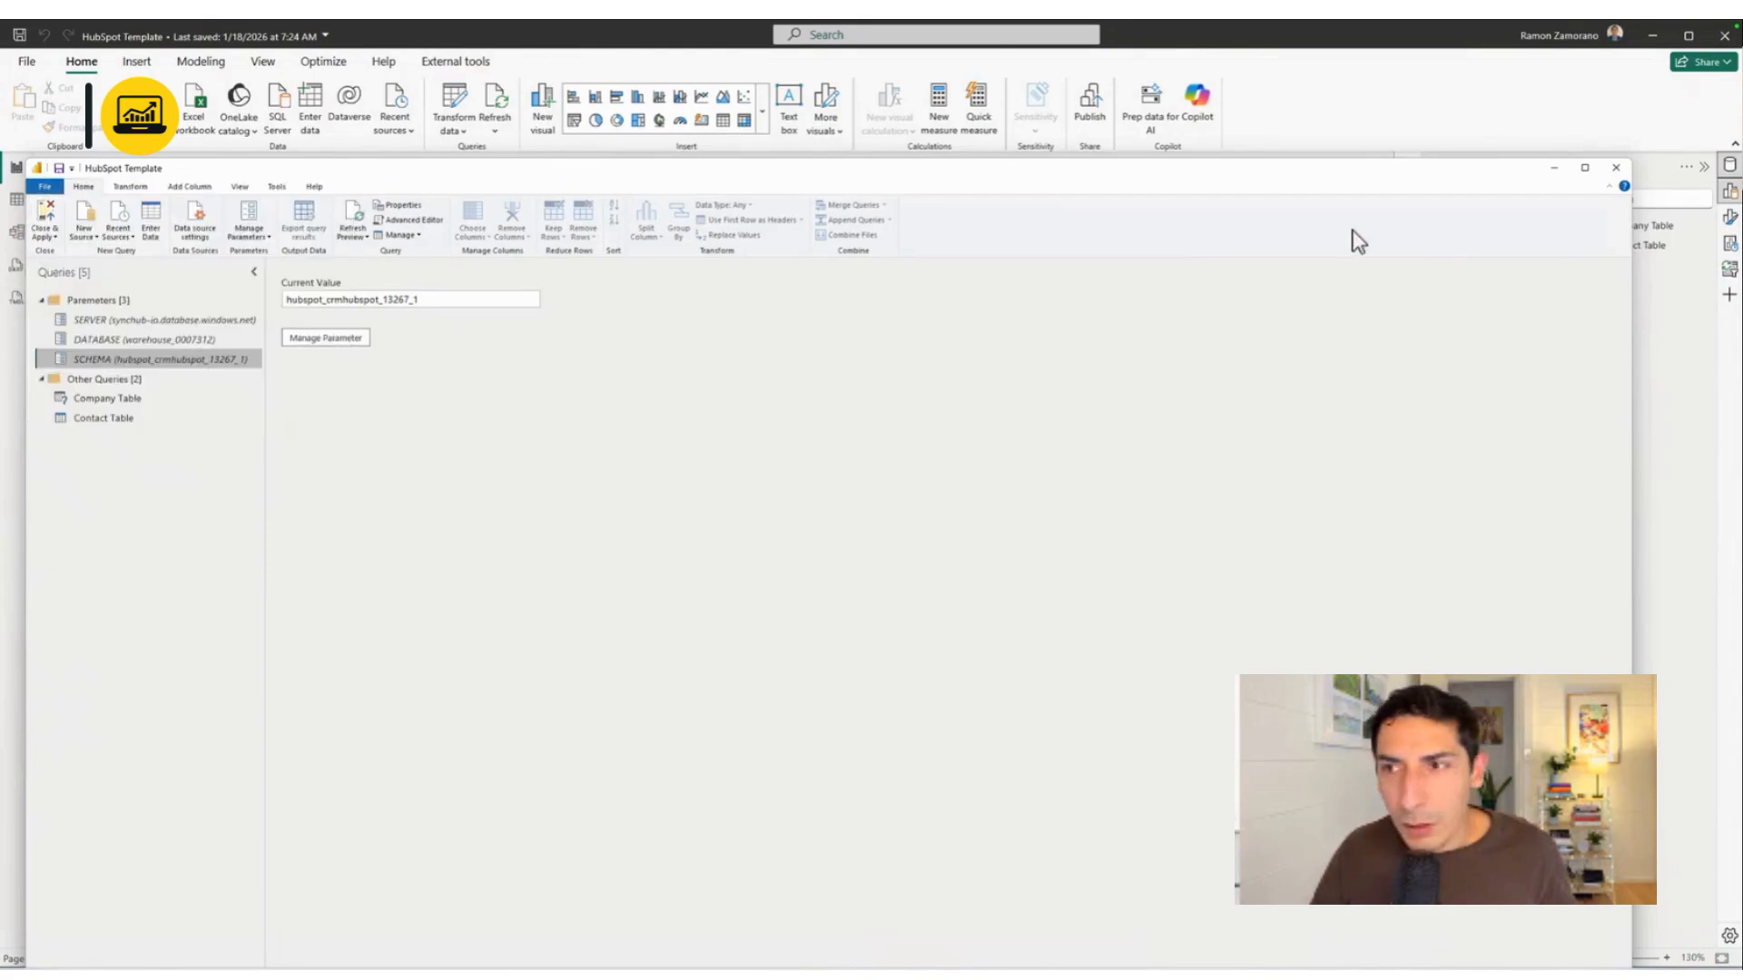
pyautogui.click(1616, 168)
# Save a copy of HubSpot Template as a Power BI template file (*.pbit) in the SyncHub folder, and copy that folder's path
pyautogui.click(22, 62)
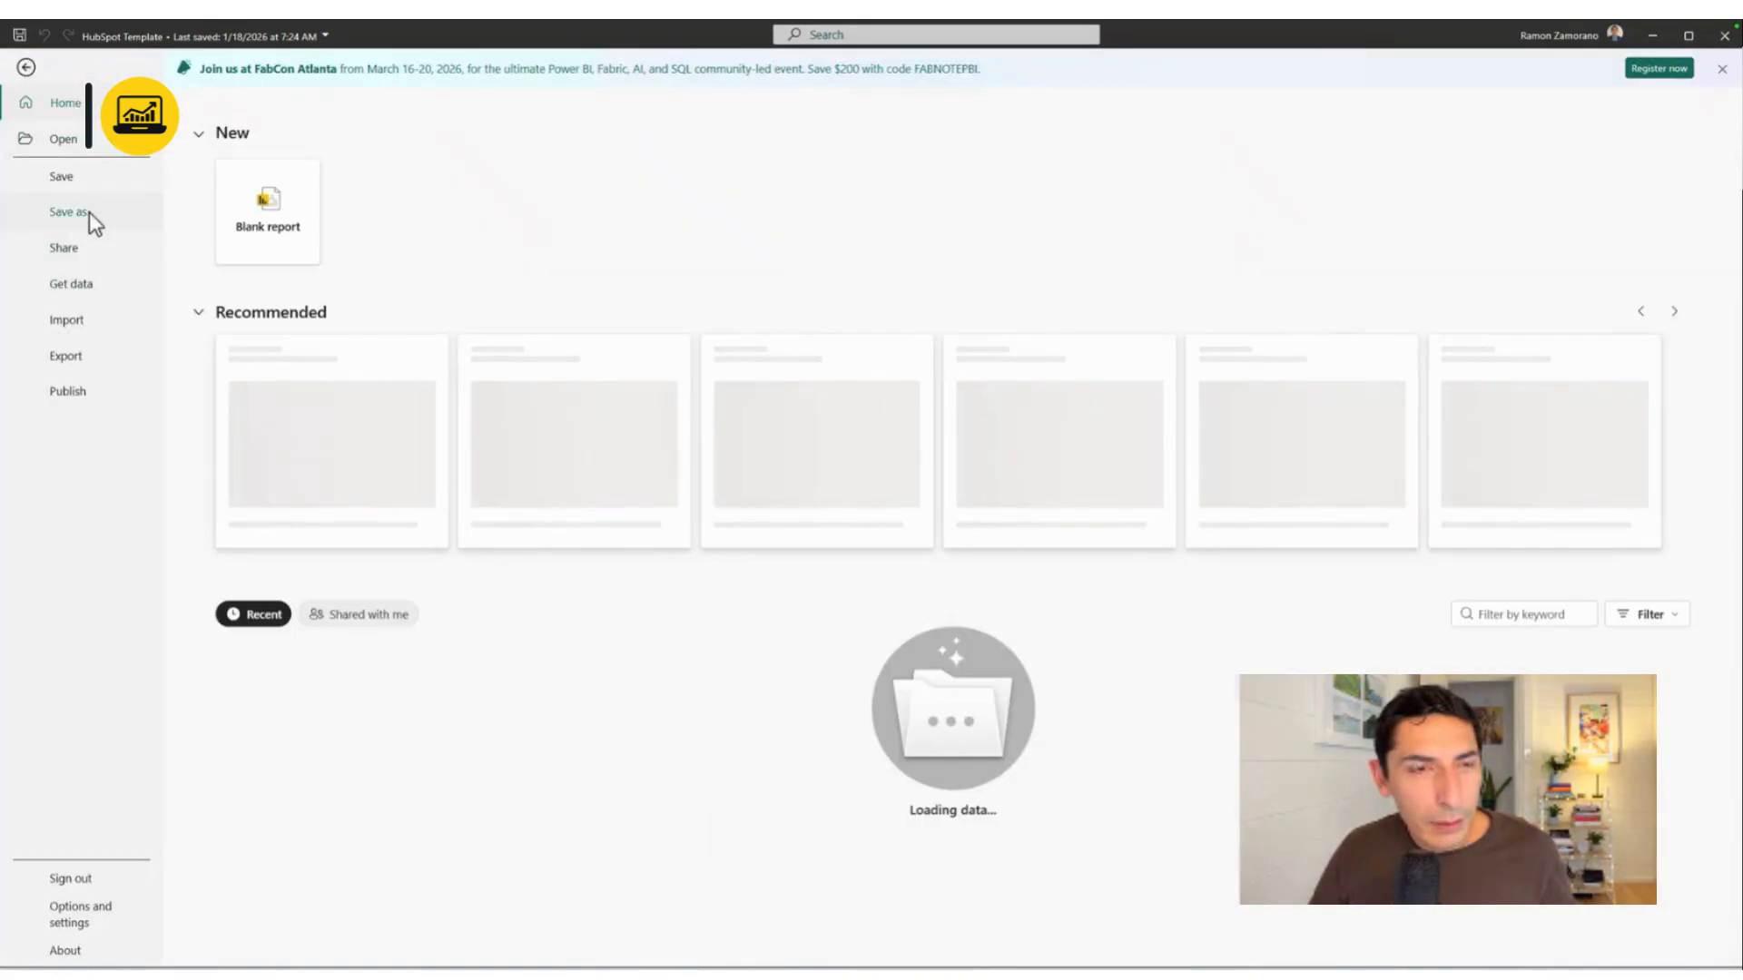
pyautogui.click(89, 210)
pyautogui.click(261, 317)
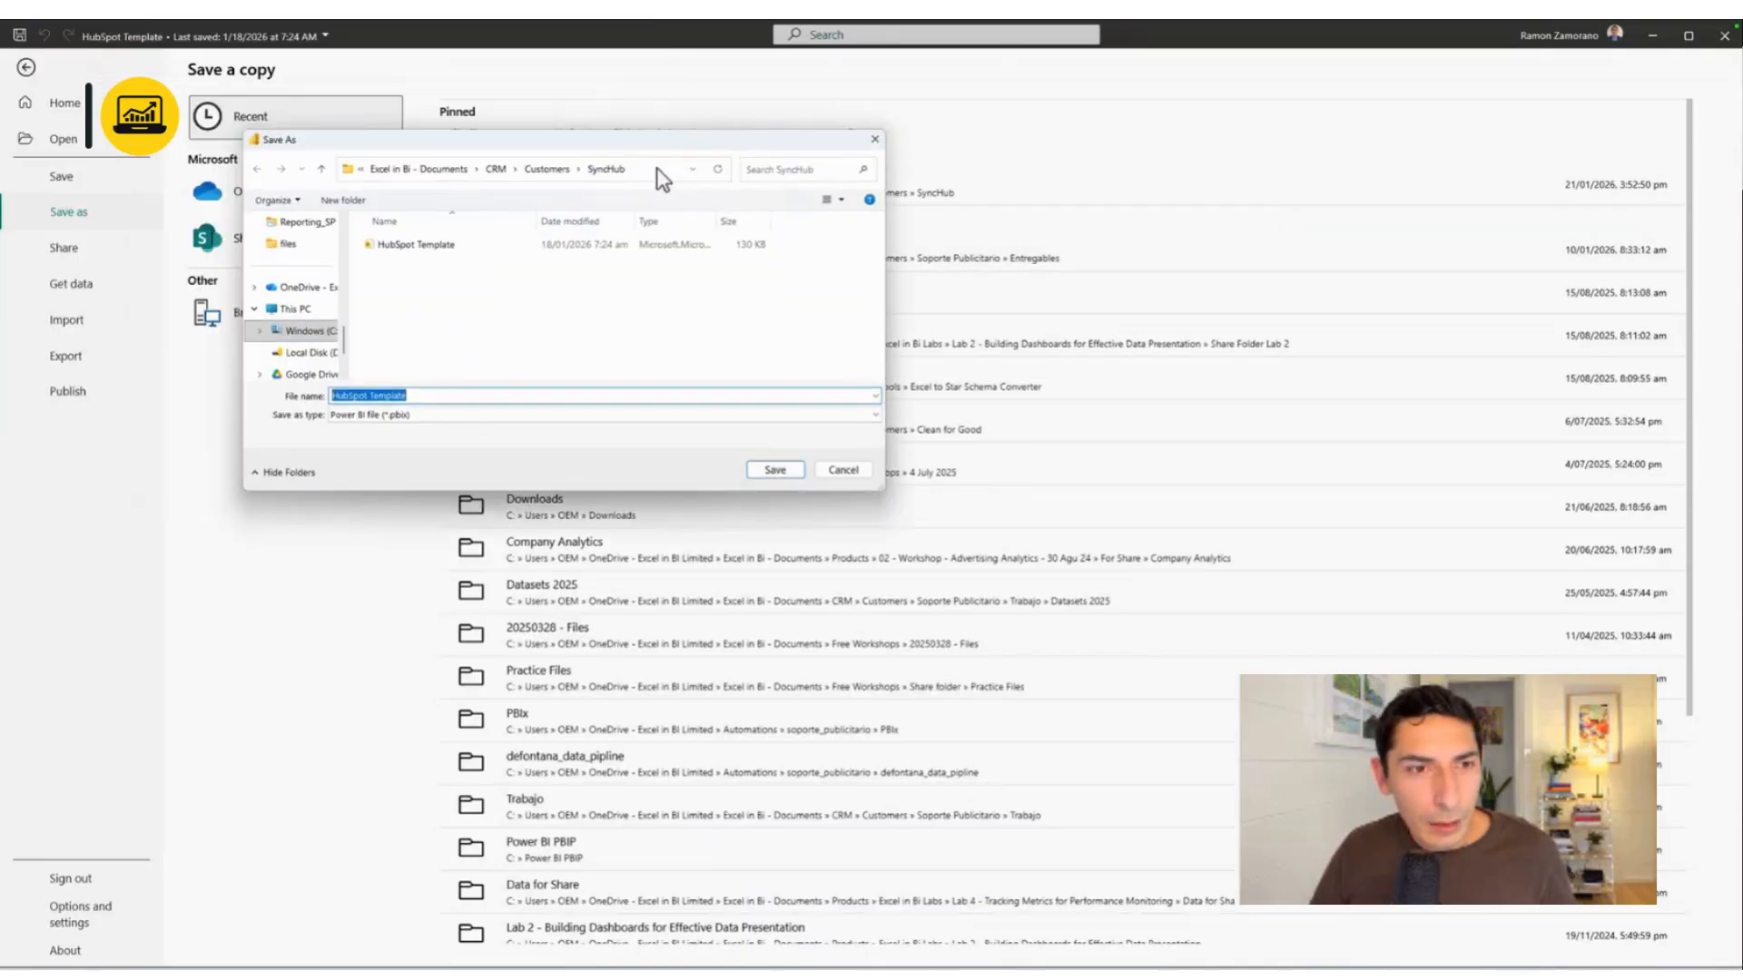
pyautogui.click(455, 451)
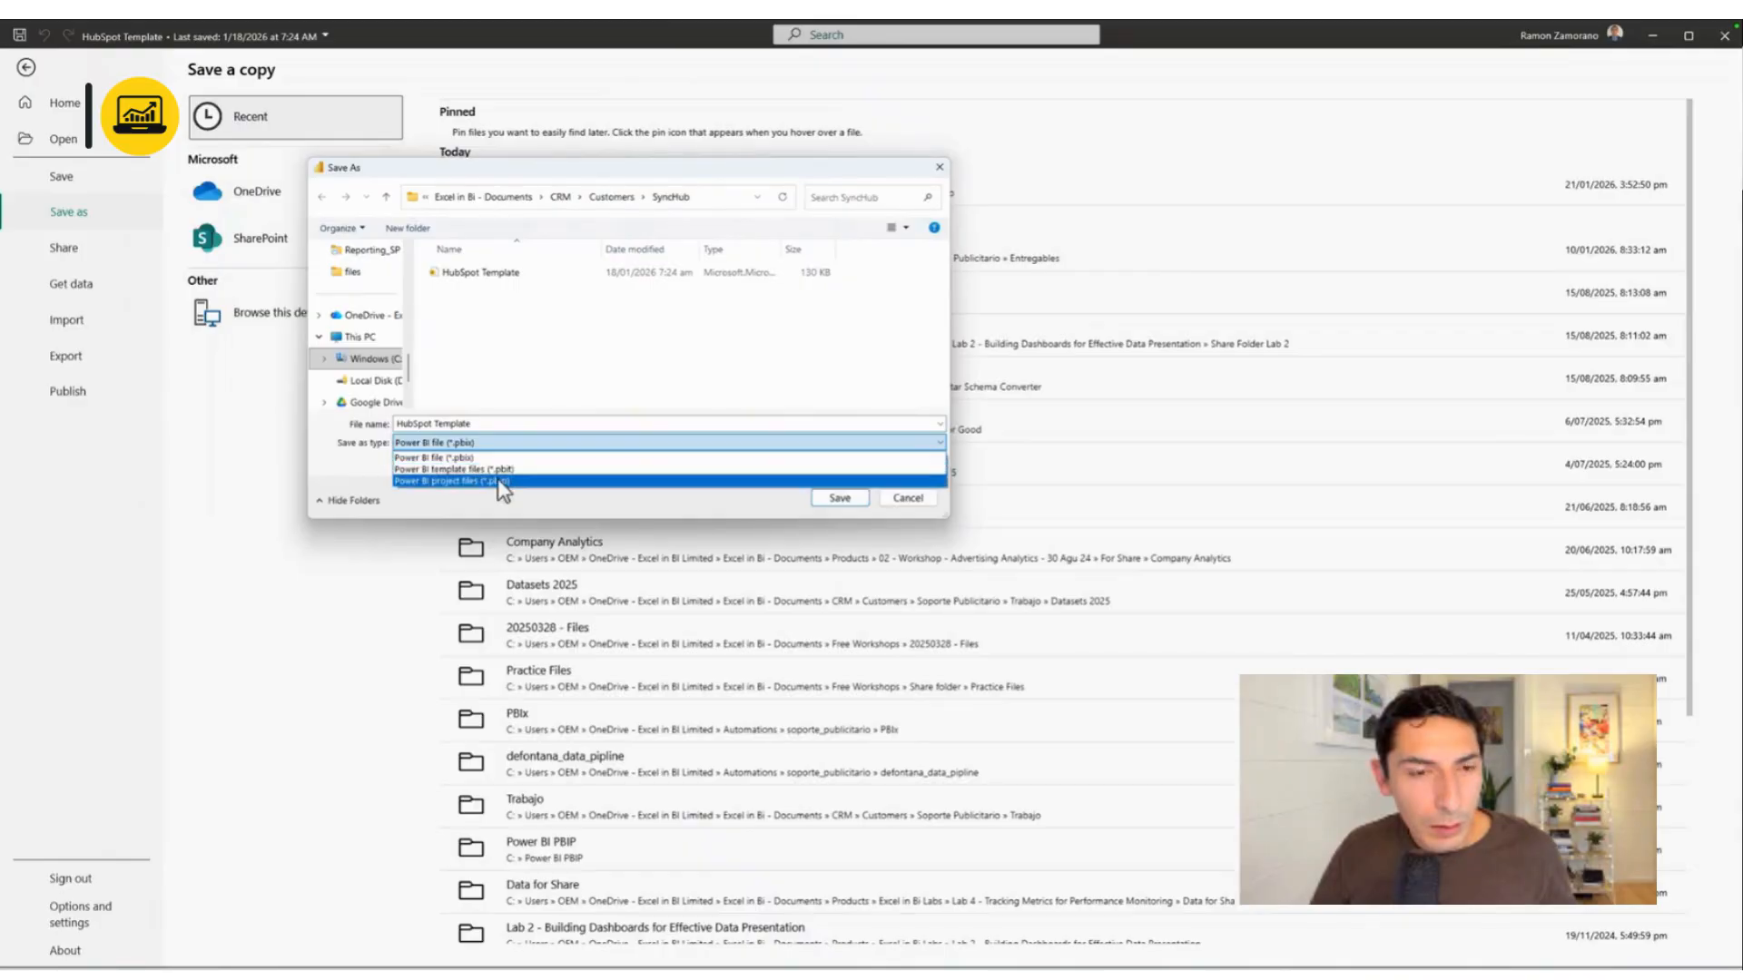
pyautogui.click(496, 471)
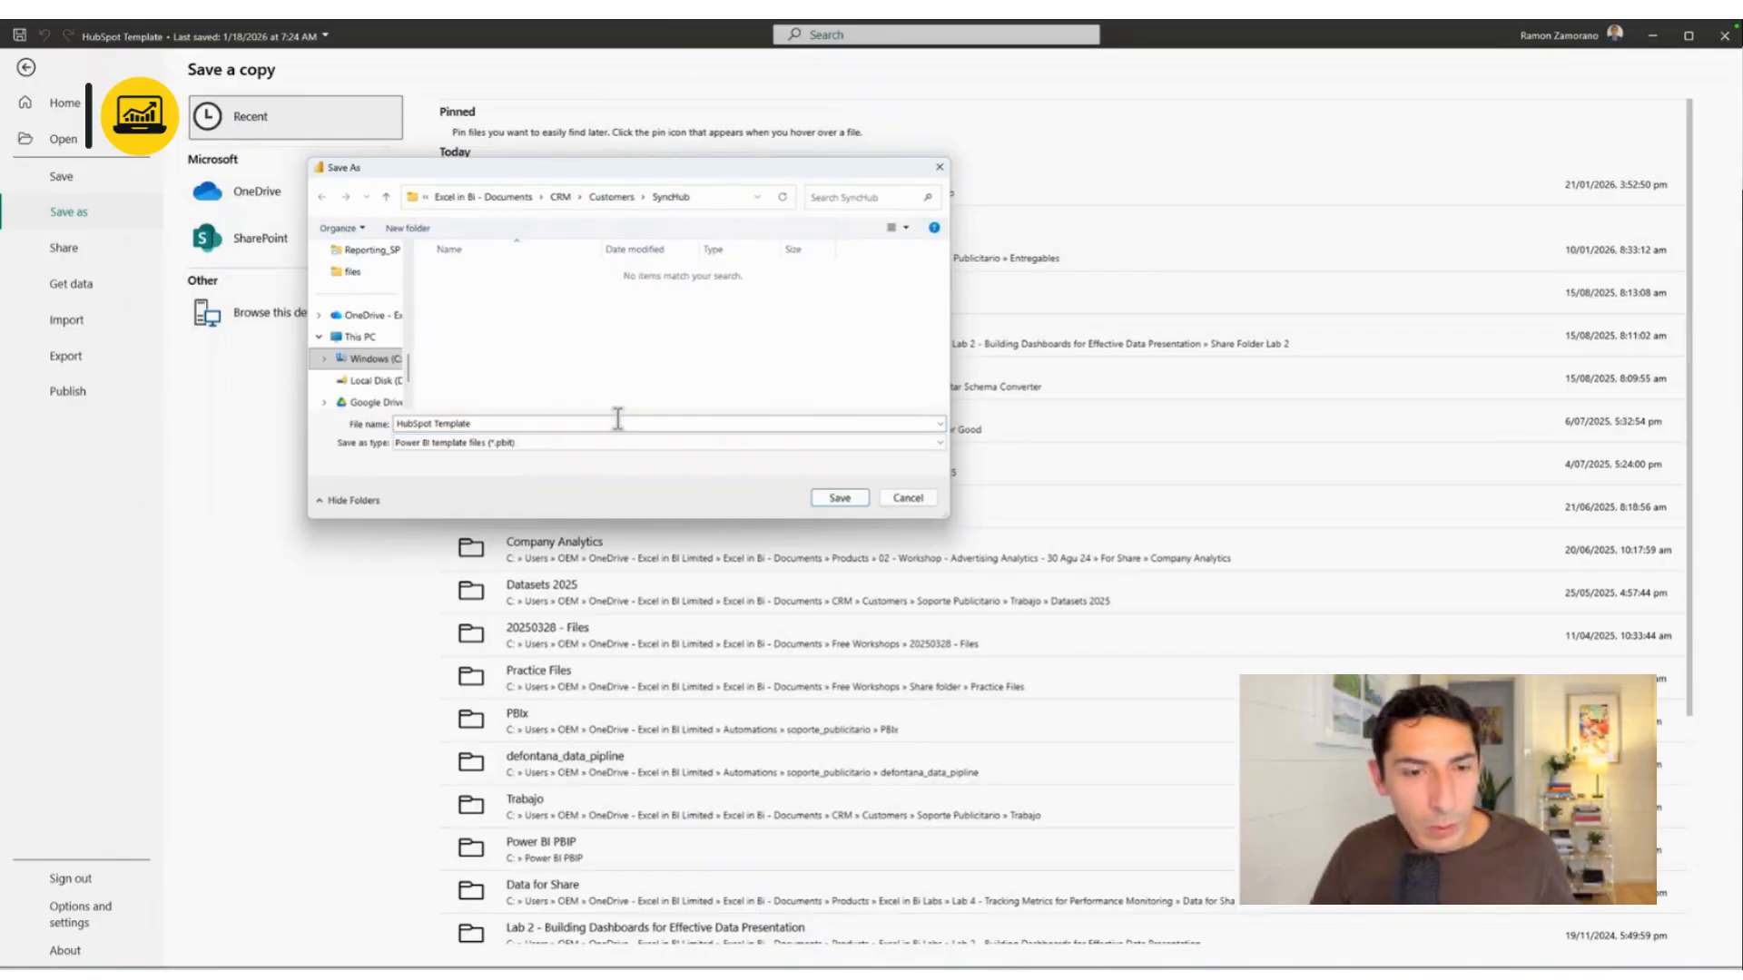
pyautogui.click(722, 196)
pyautogui.hotkey('ctrl', 'c')
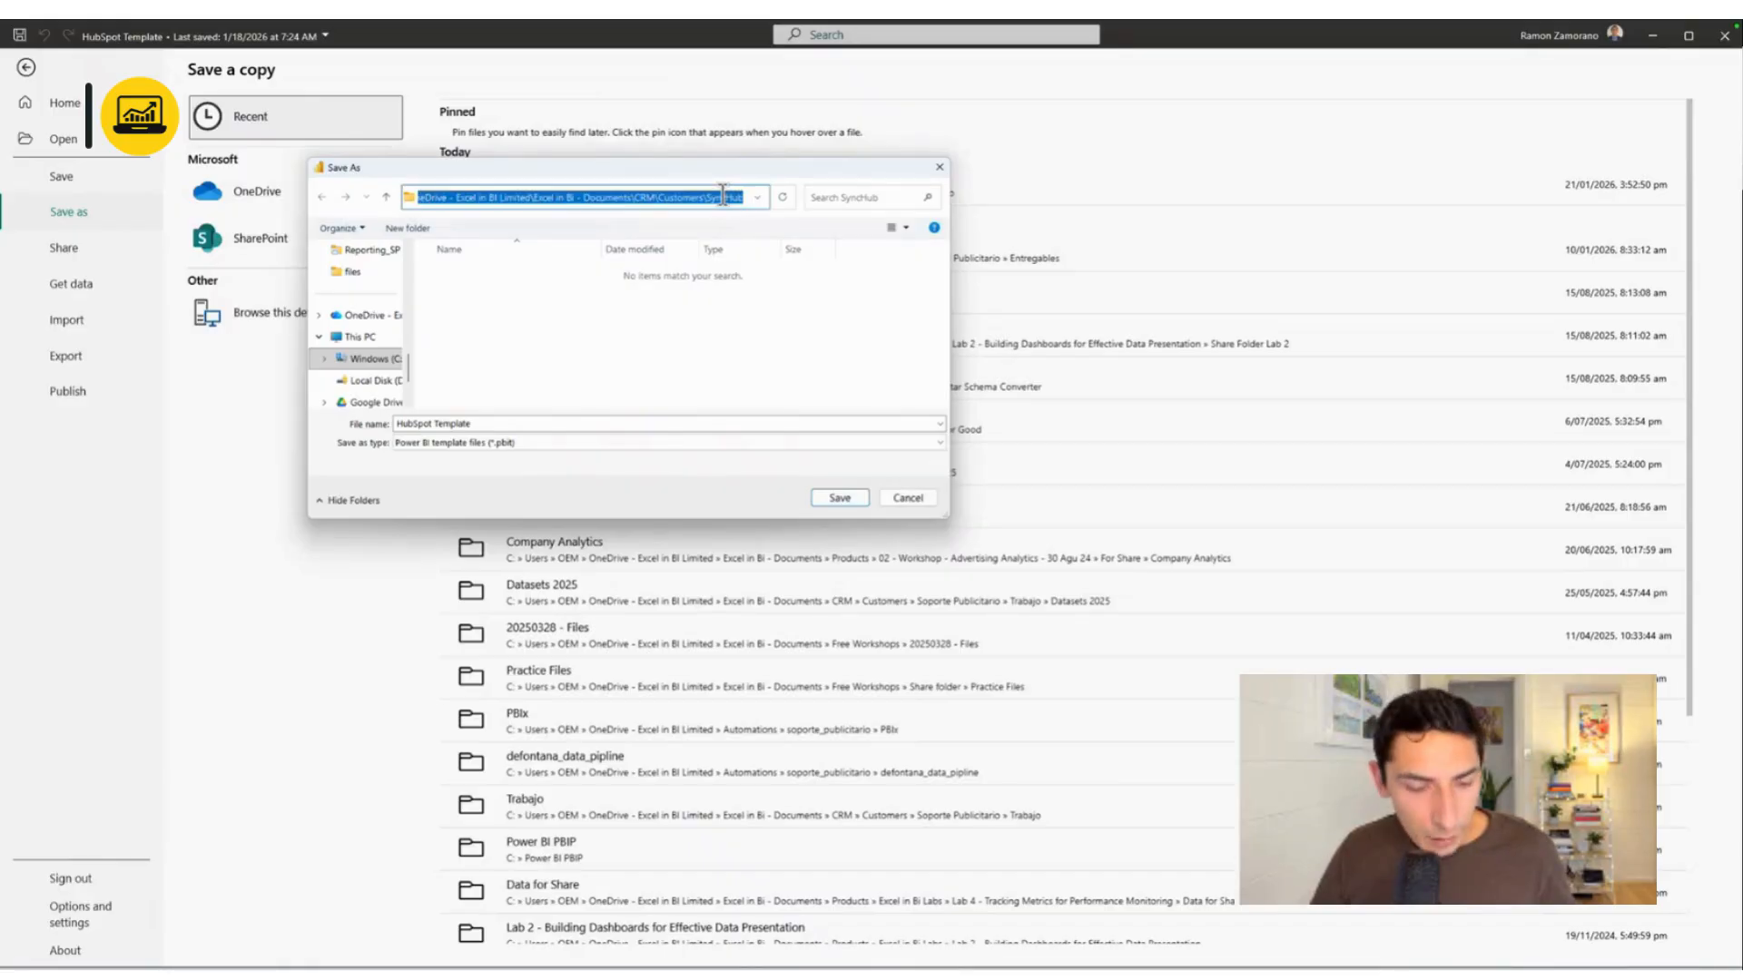
pyautogui.click(839, 498)
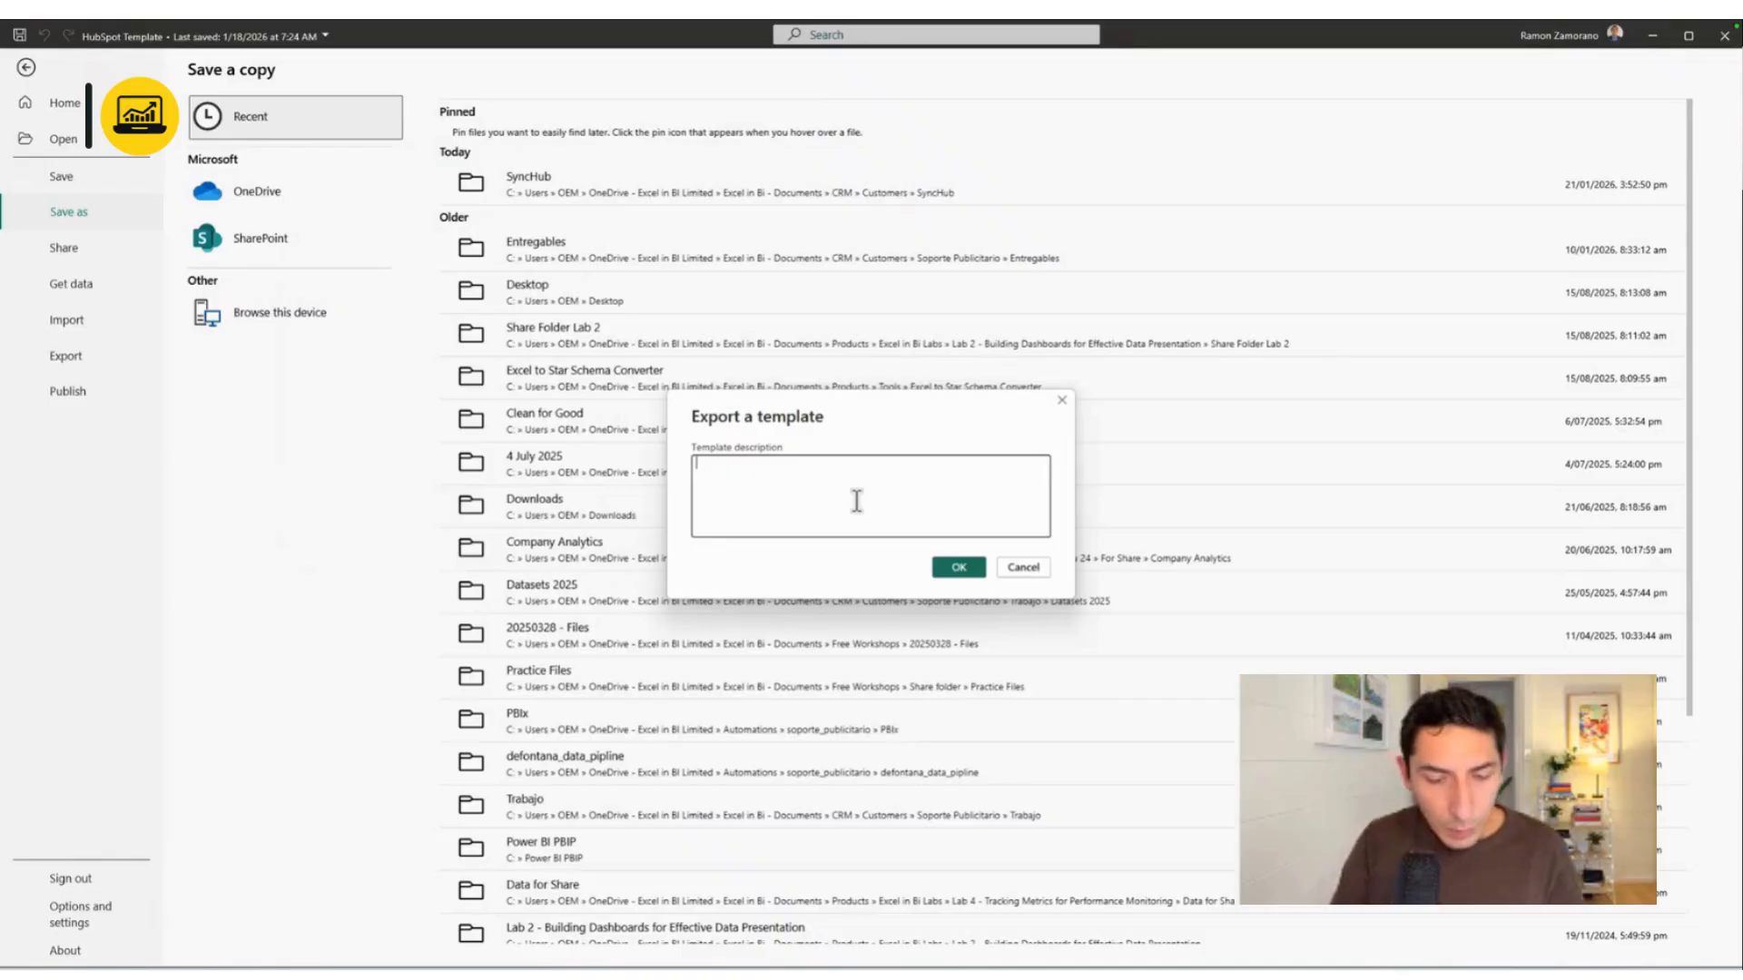
# Export the template with the description "Add you Schema and Database from SynHub", and close Power BI Desktop with the changes saved
pyautogui.write('Add you')
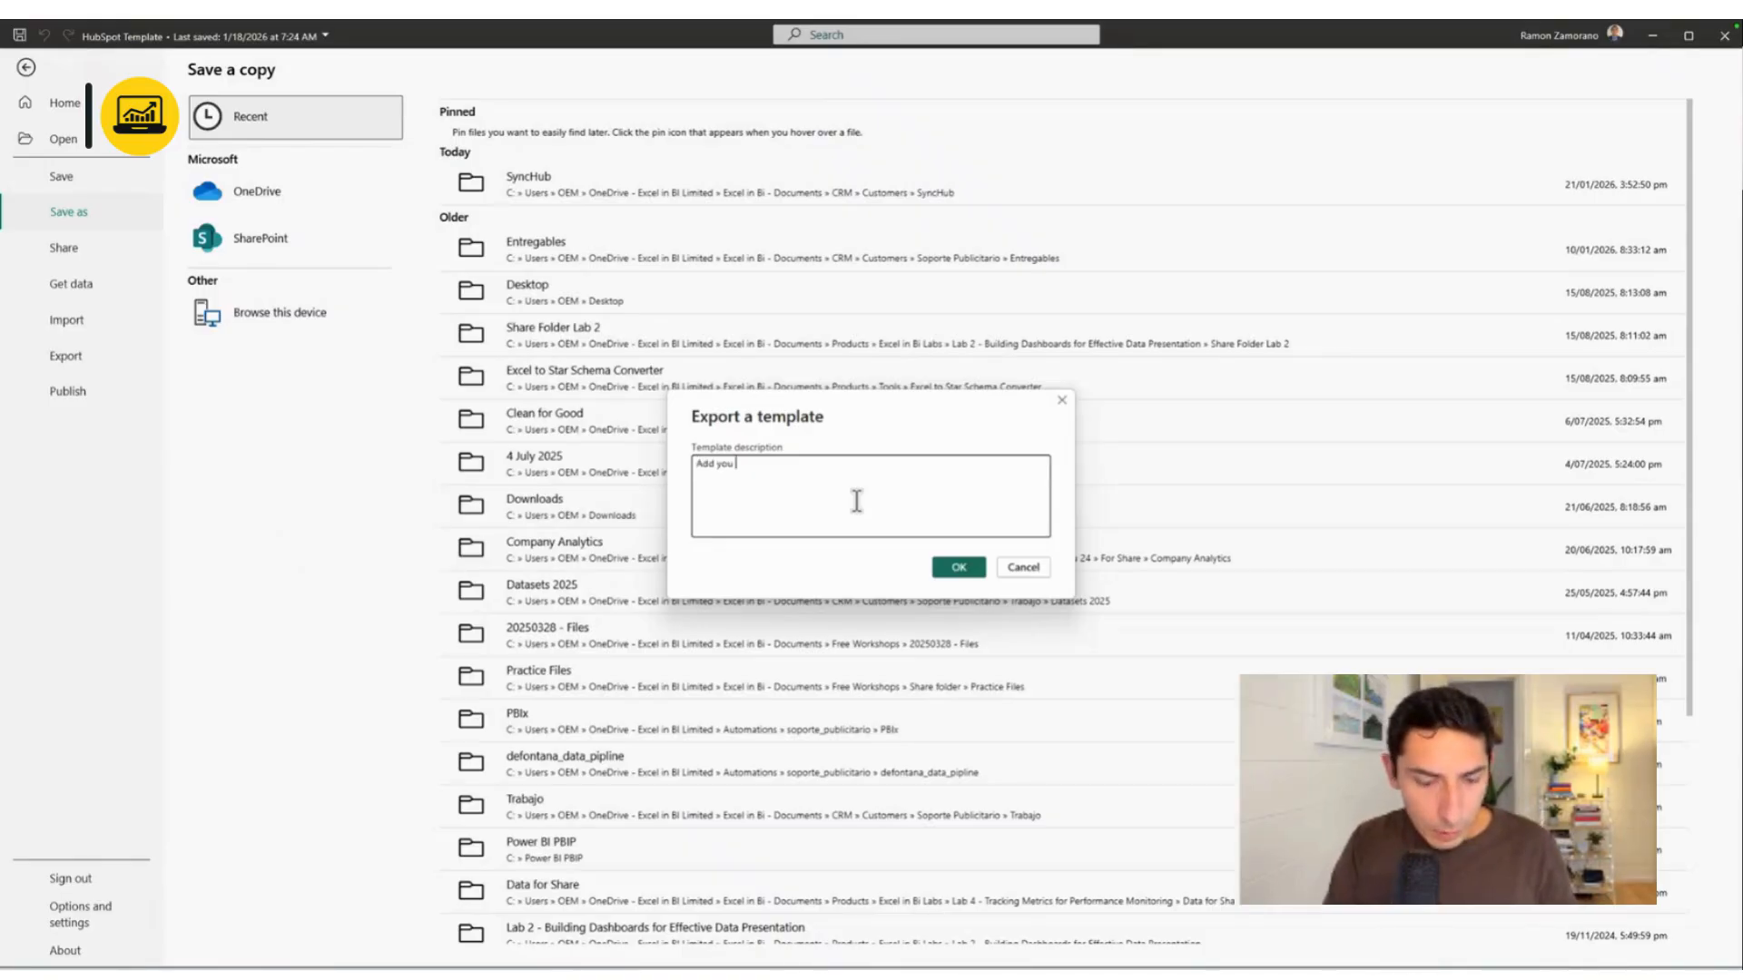
pyautogui.write(' Schema ')
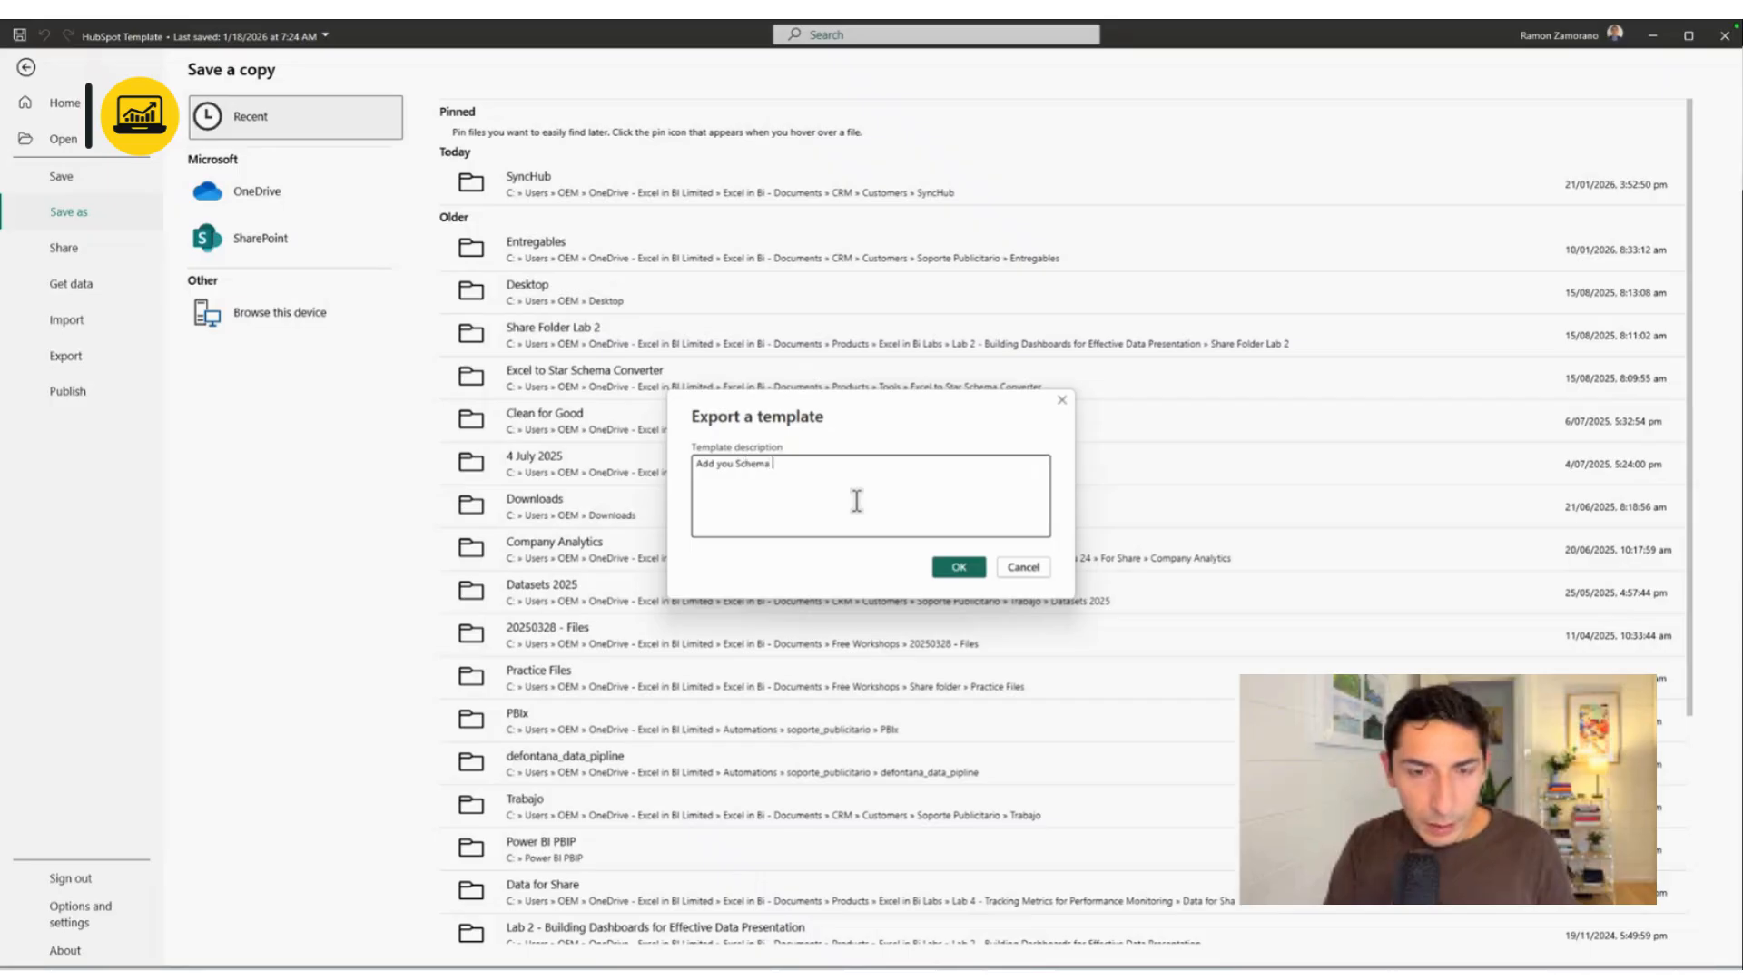
pyautogui.write('and Database ')
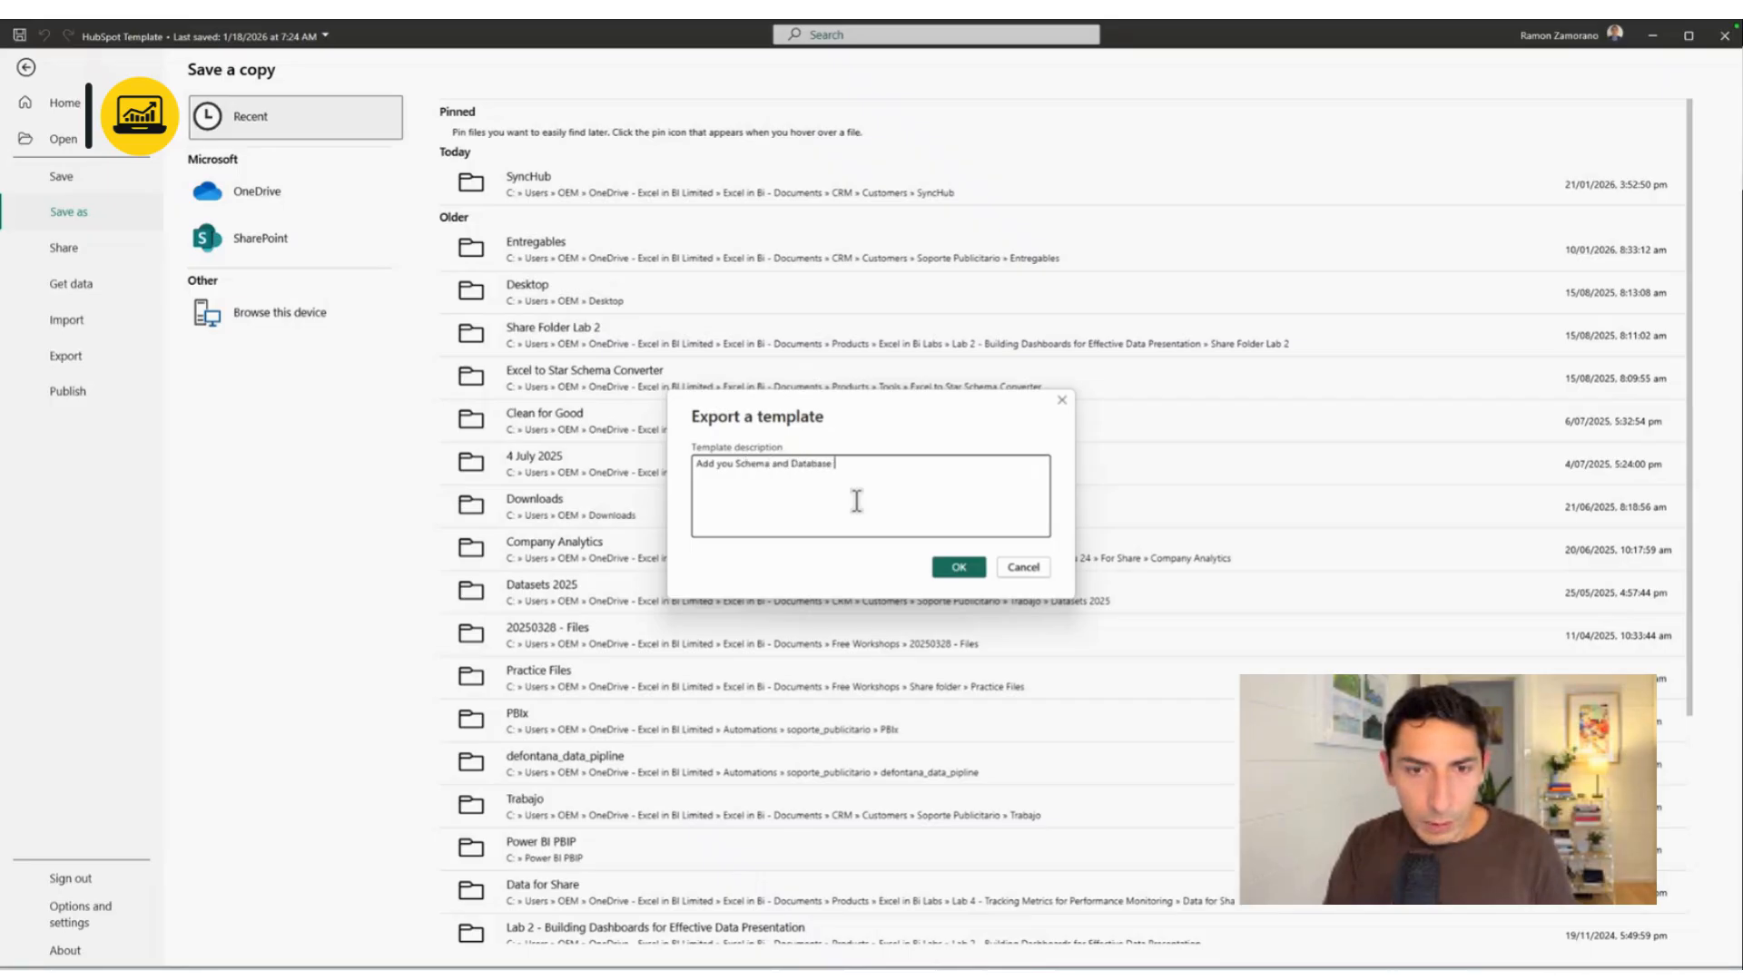
pyautogui.write('from SynHub')
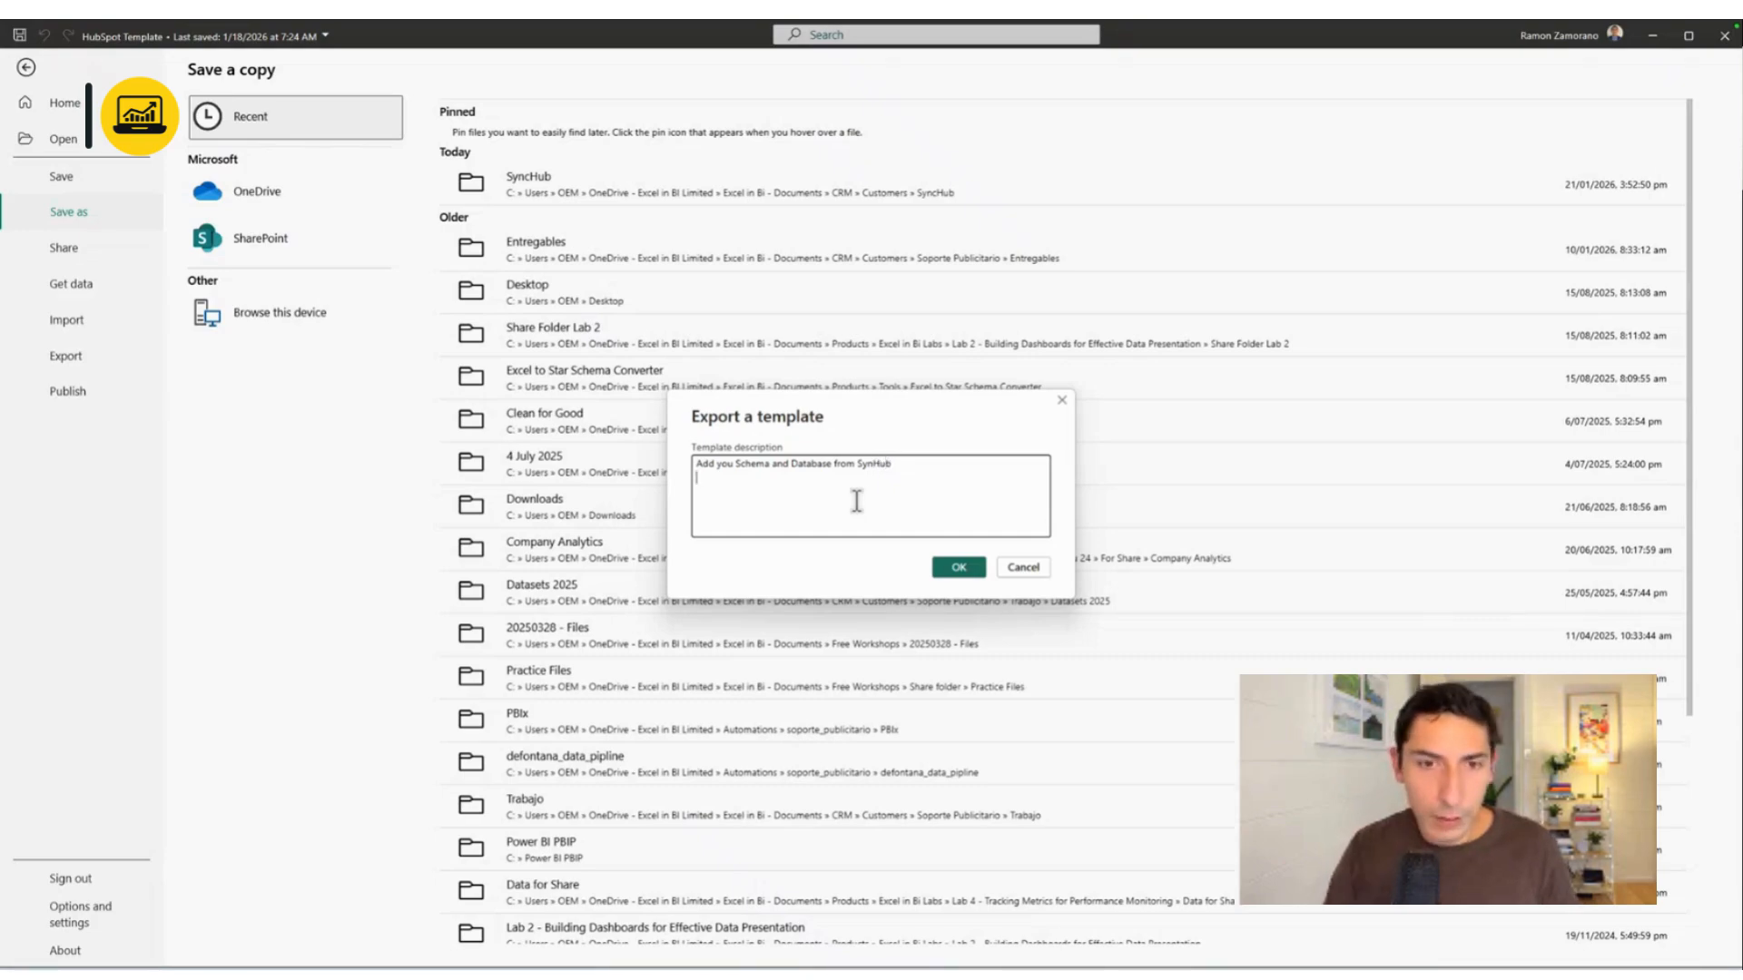
pyautogui.click(948, 565)
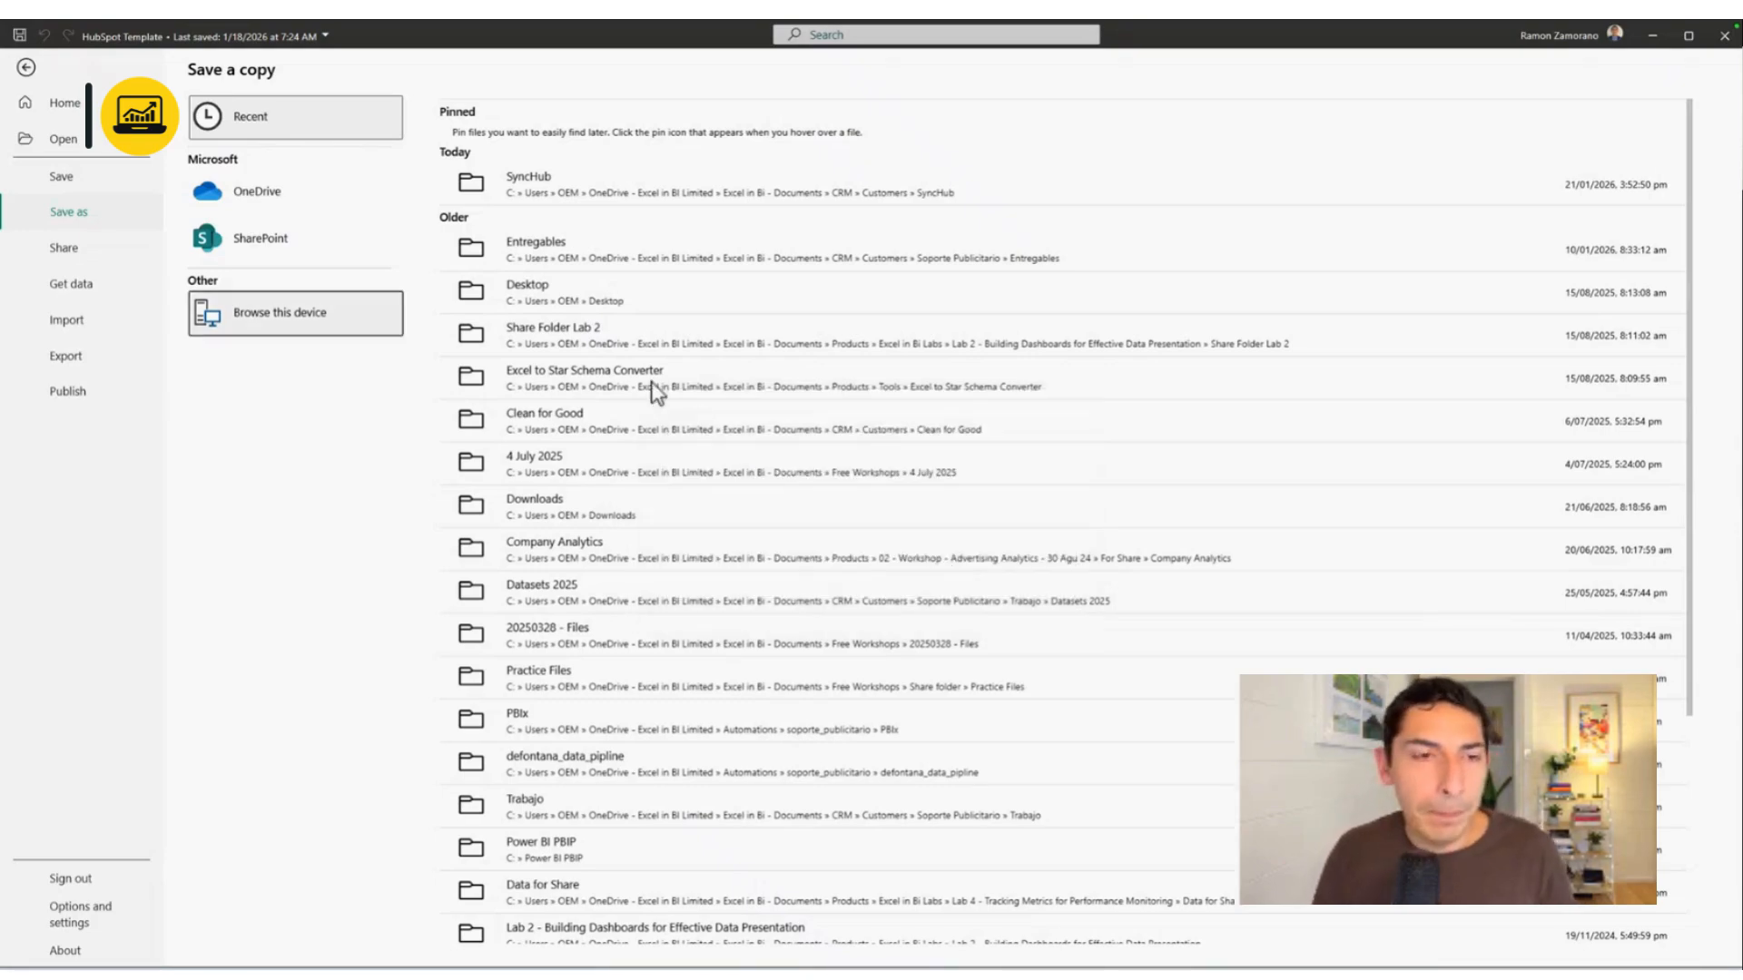
pyautogui.click(1729, 37)
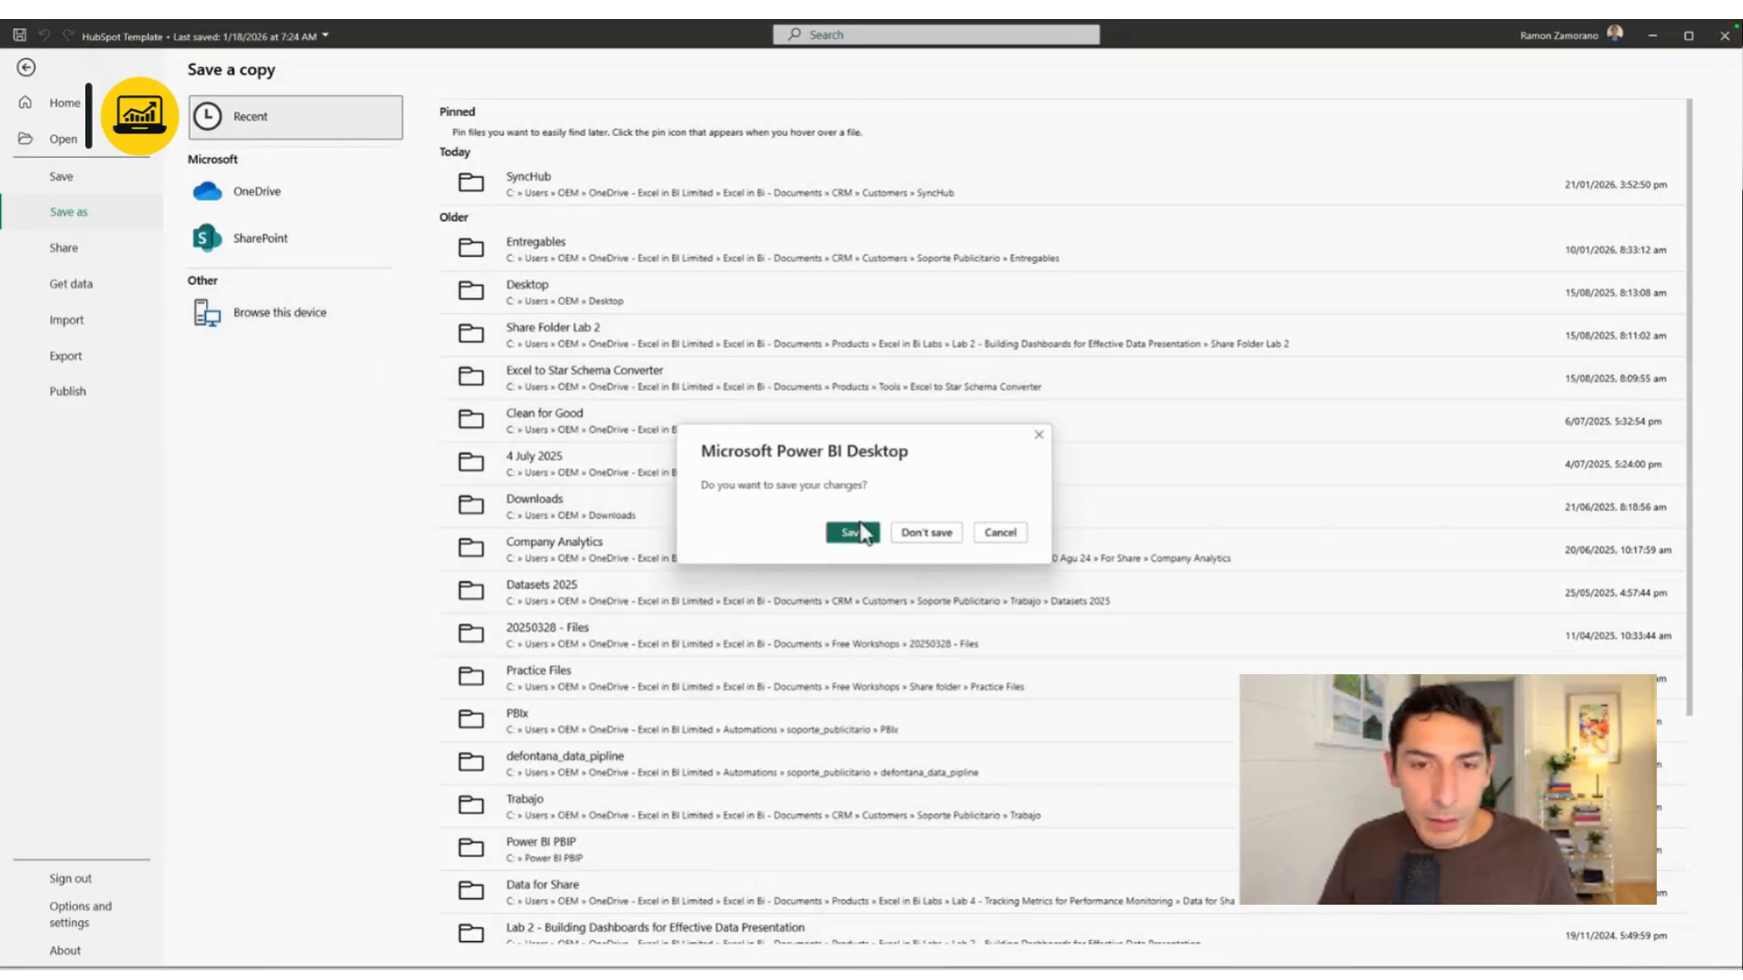
pyautogui.click(859, 530)
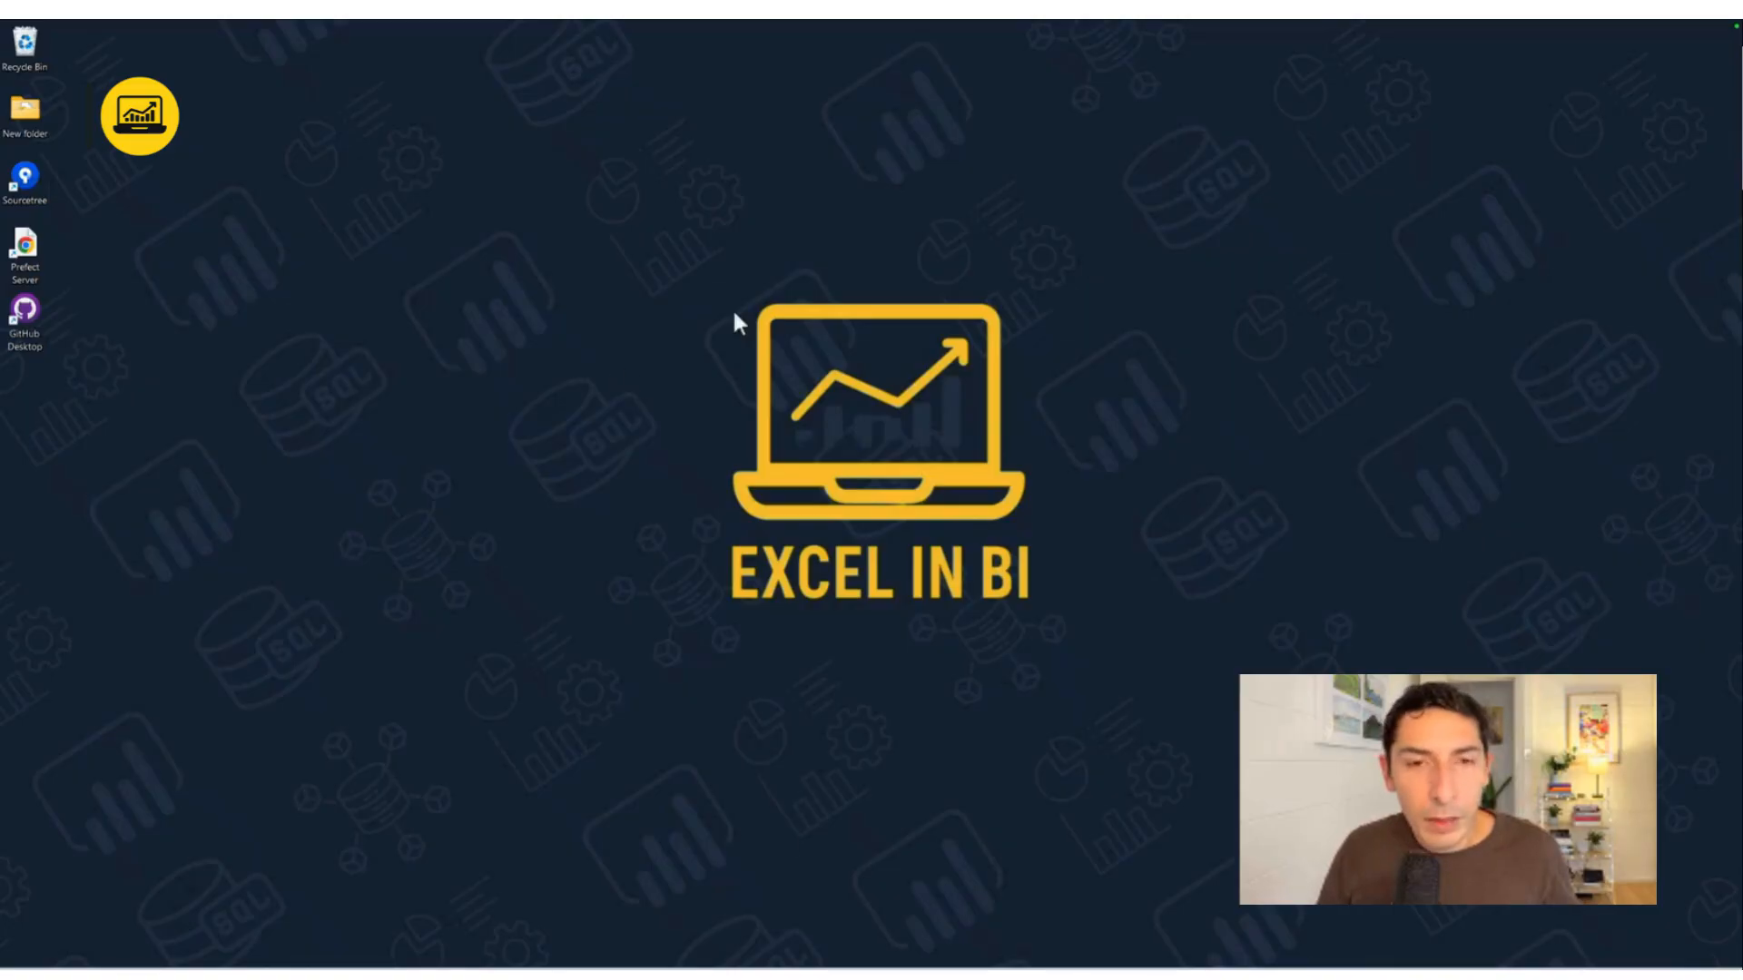
# Go to the copied SyncHub folder path in File Explorer and open the HubSpot Template template file
pyautogui.press('super+e')
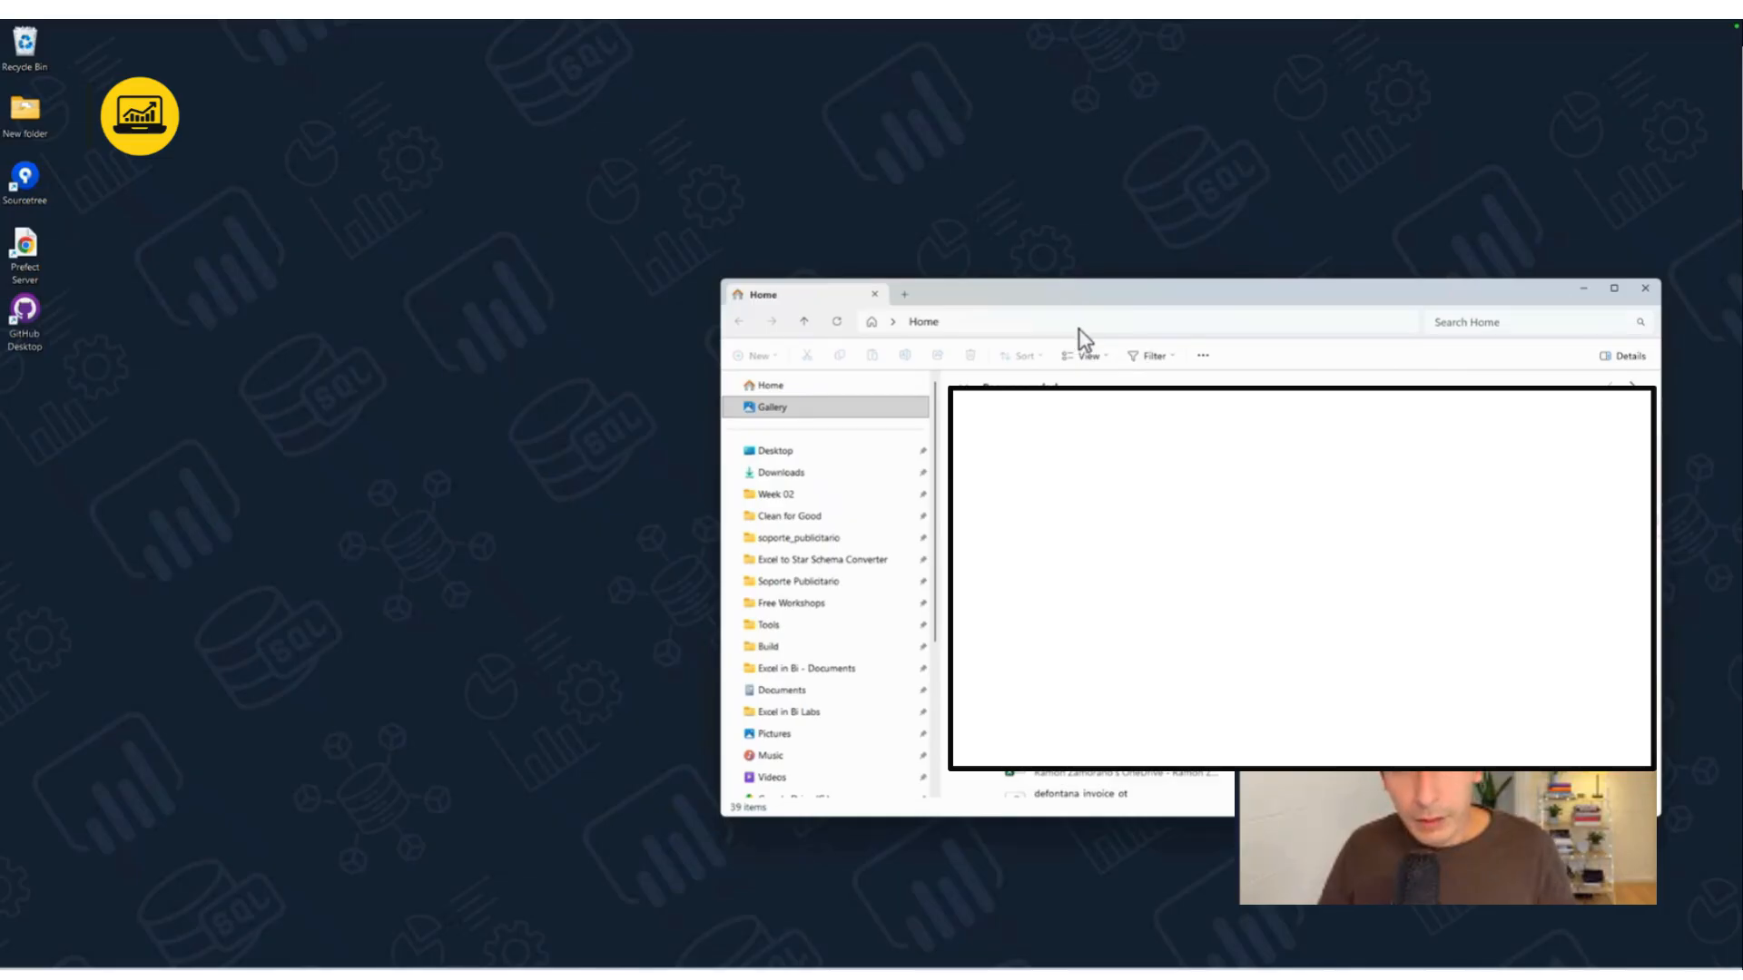
pyautogui.click(1082, 324)
pyautogui.hotkey('ctrl', 'v')
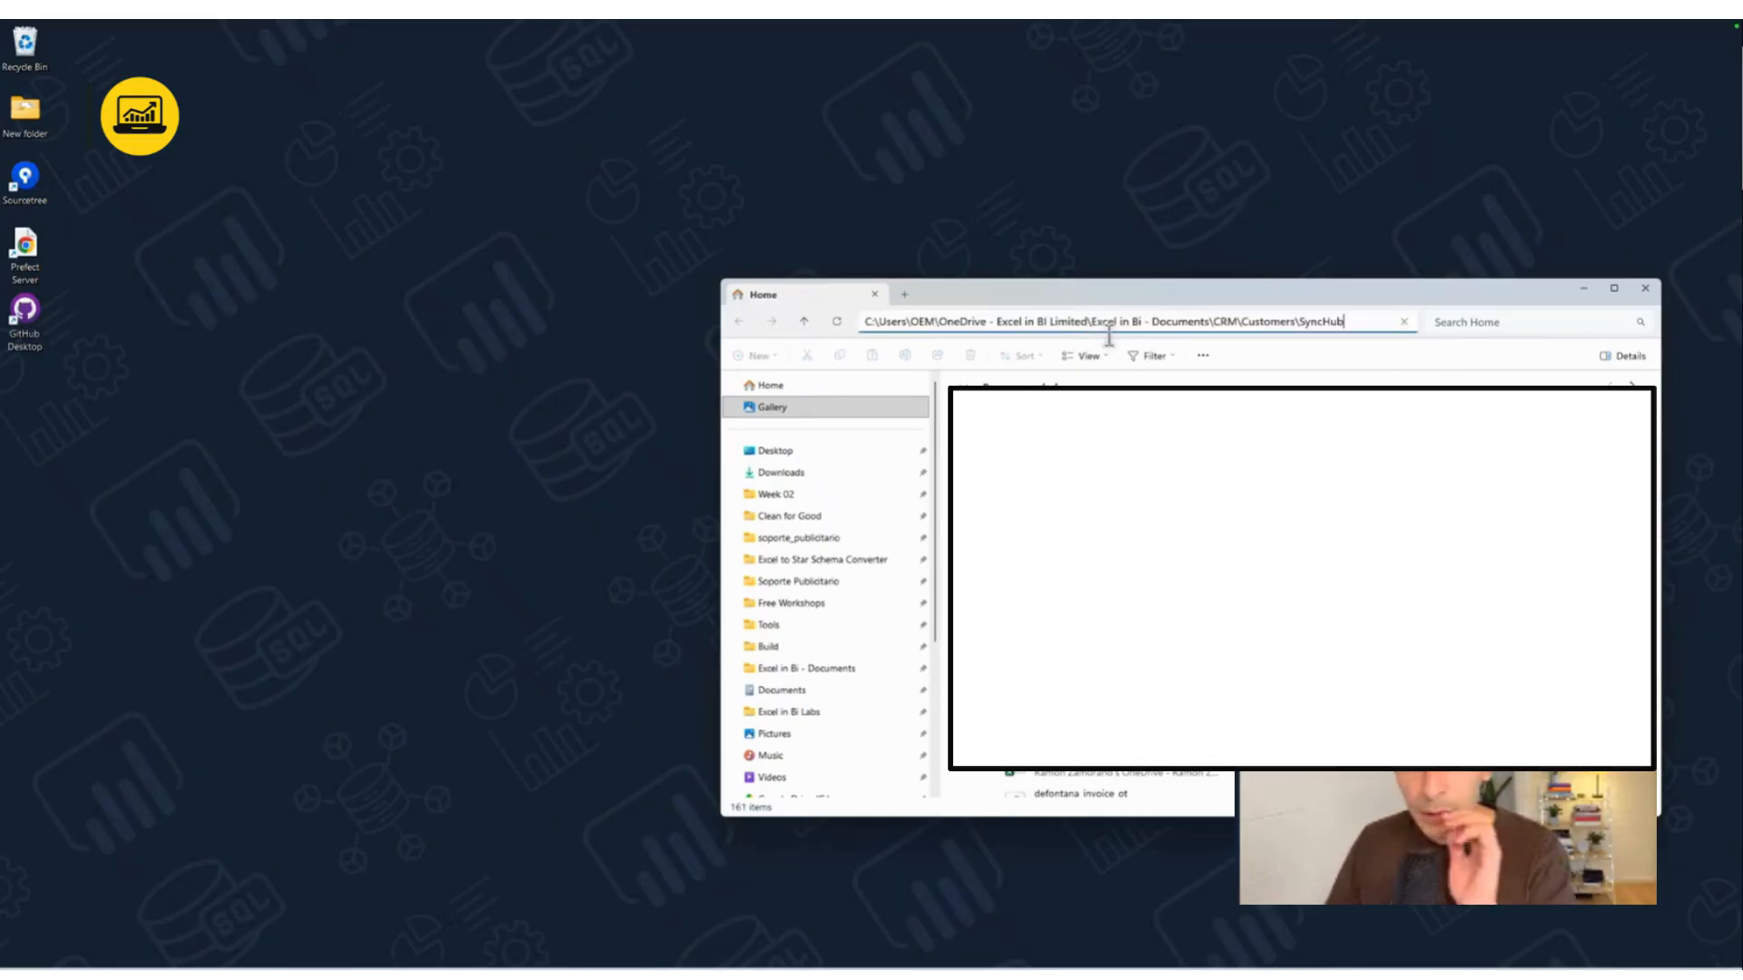
pyautogui.press('Return')
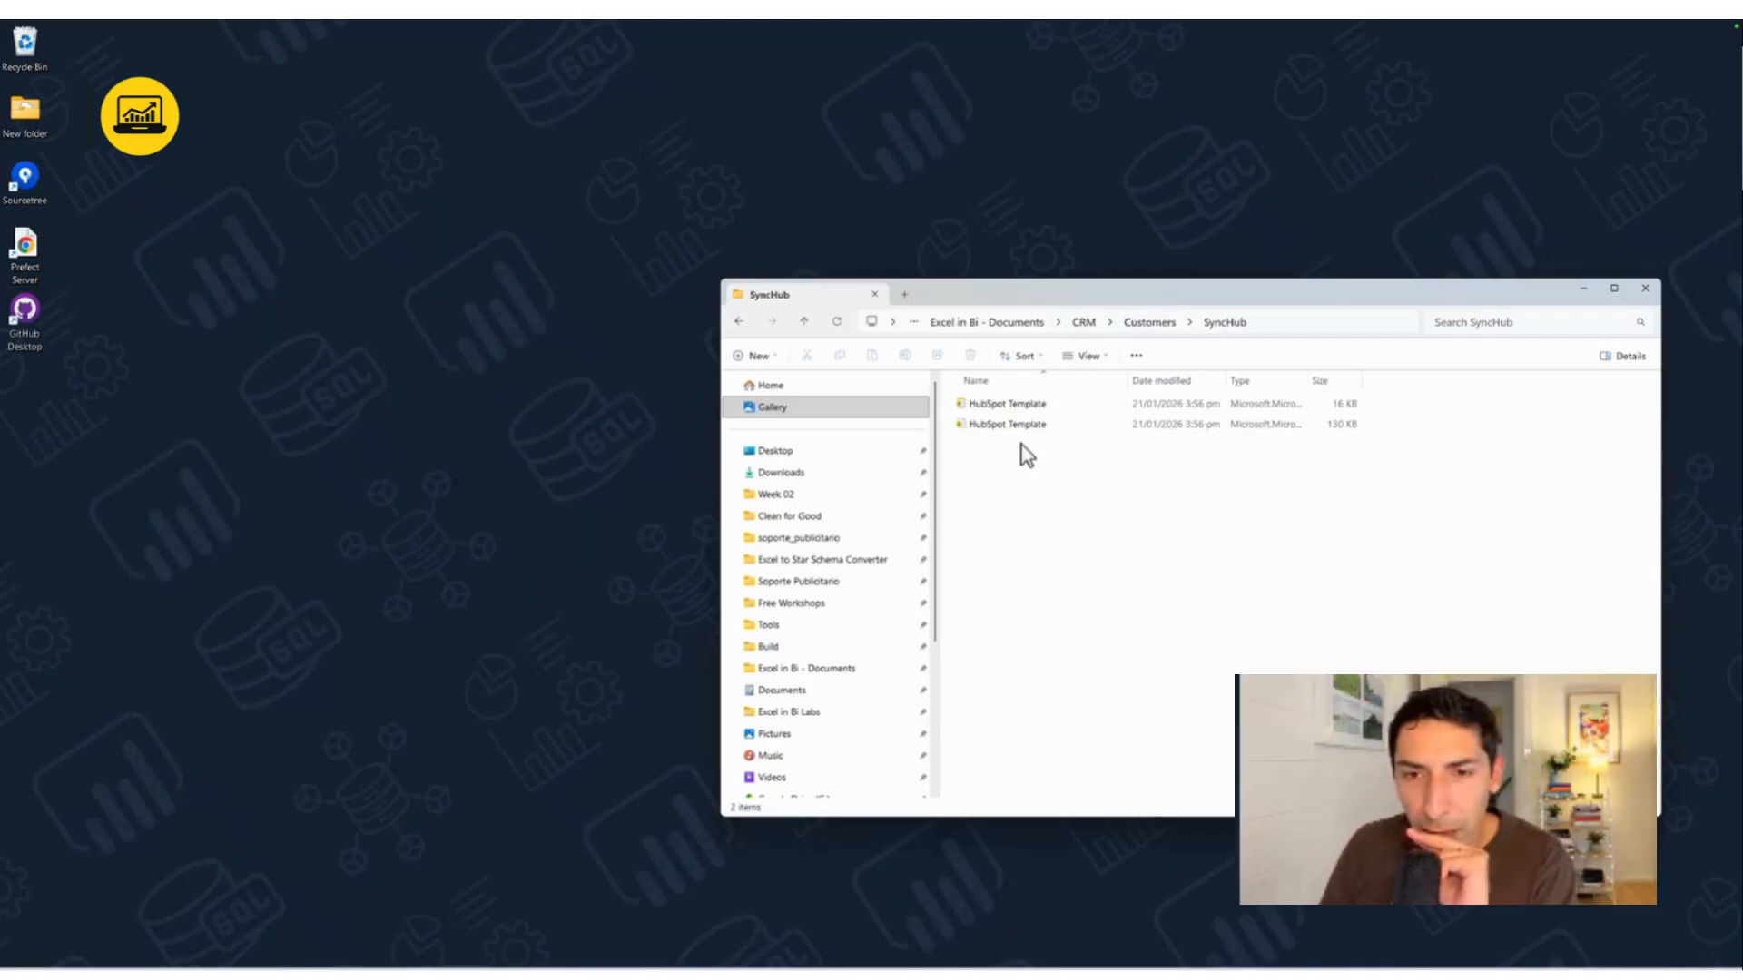
pyautogui.doubleClick(1050, 404)
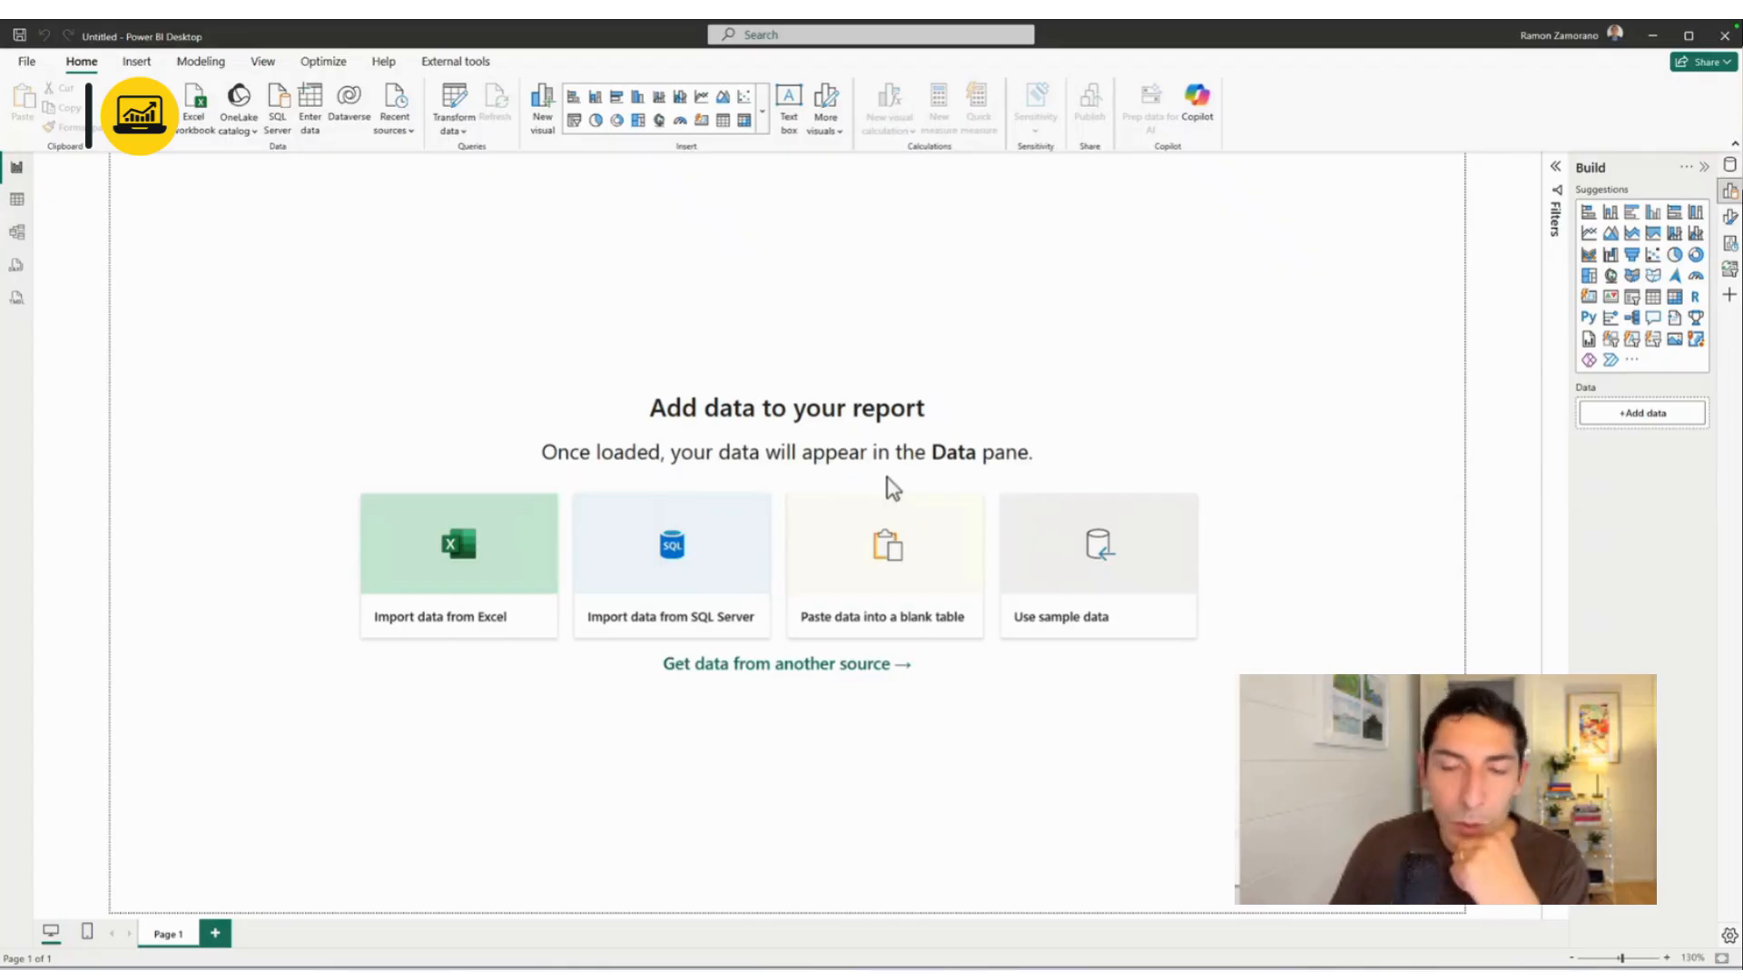
# Highlight the server address in SyncHub's credentials and try to paste it into the template's SERVER parameter in Power BI Desktop
pyautogui.click(734, 454)
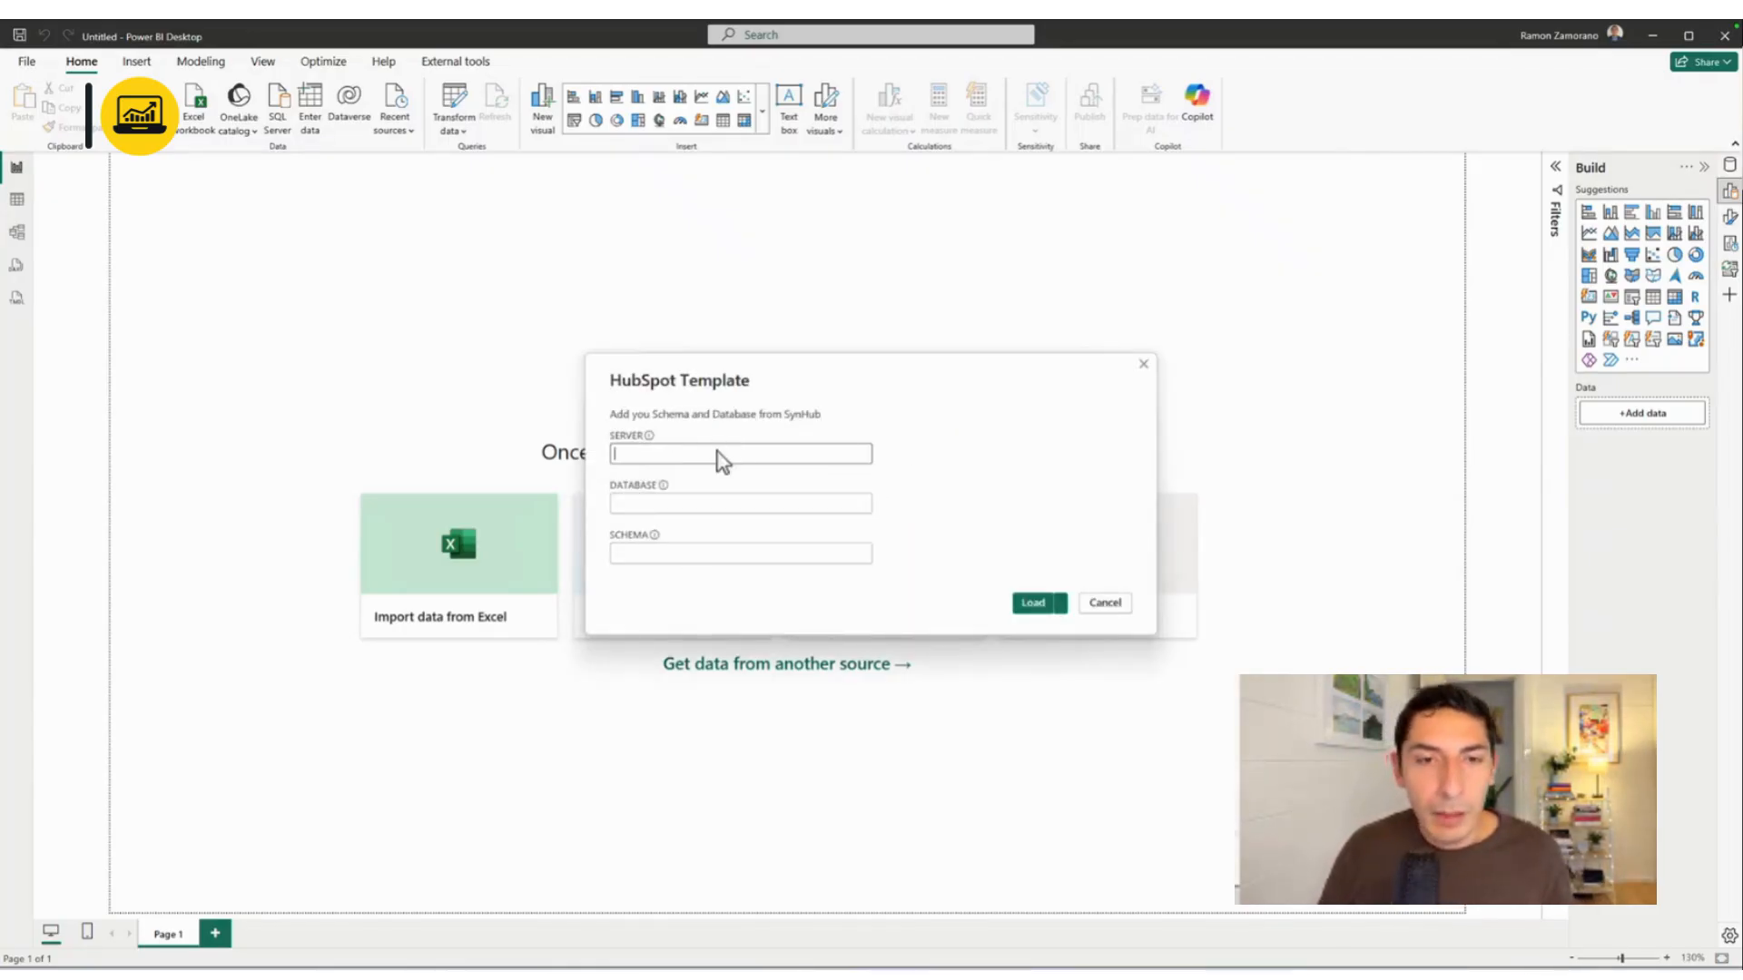
pyautogui.hotkey('ctrl', 'Left')
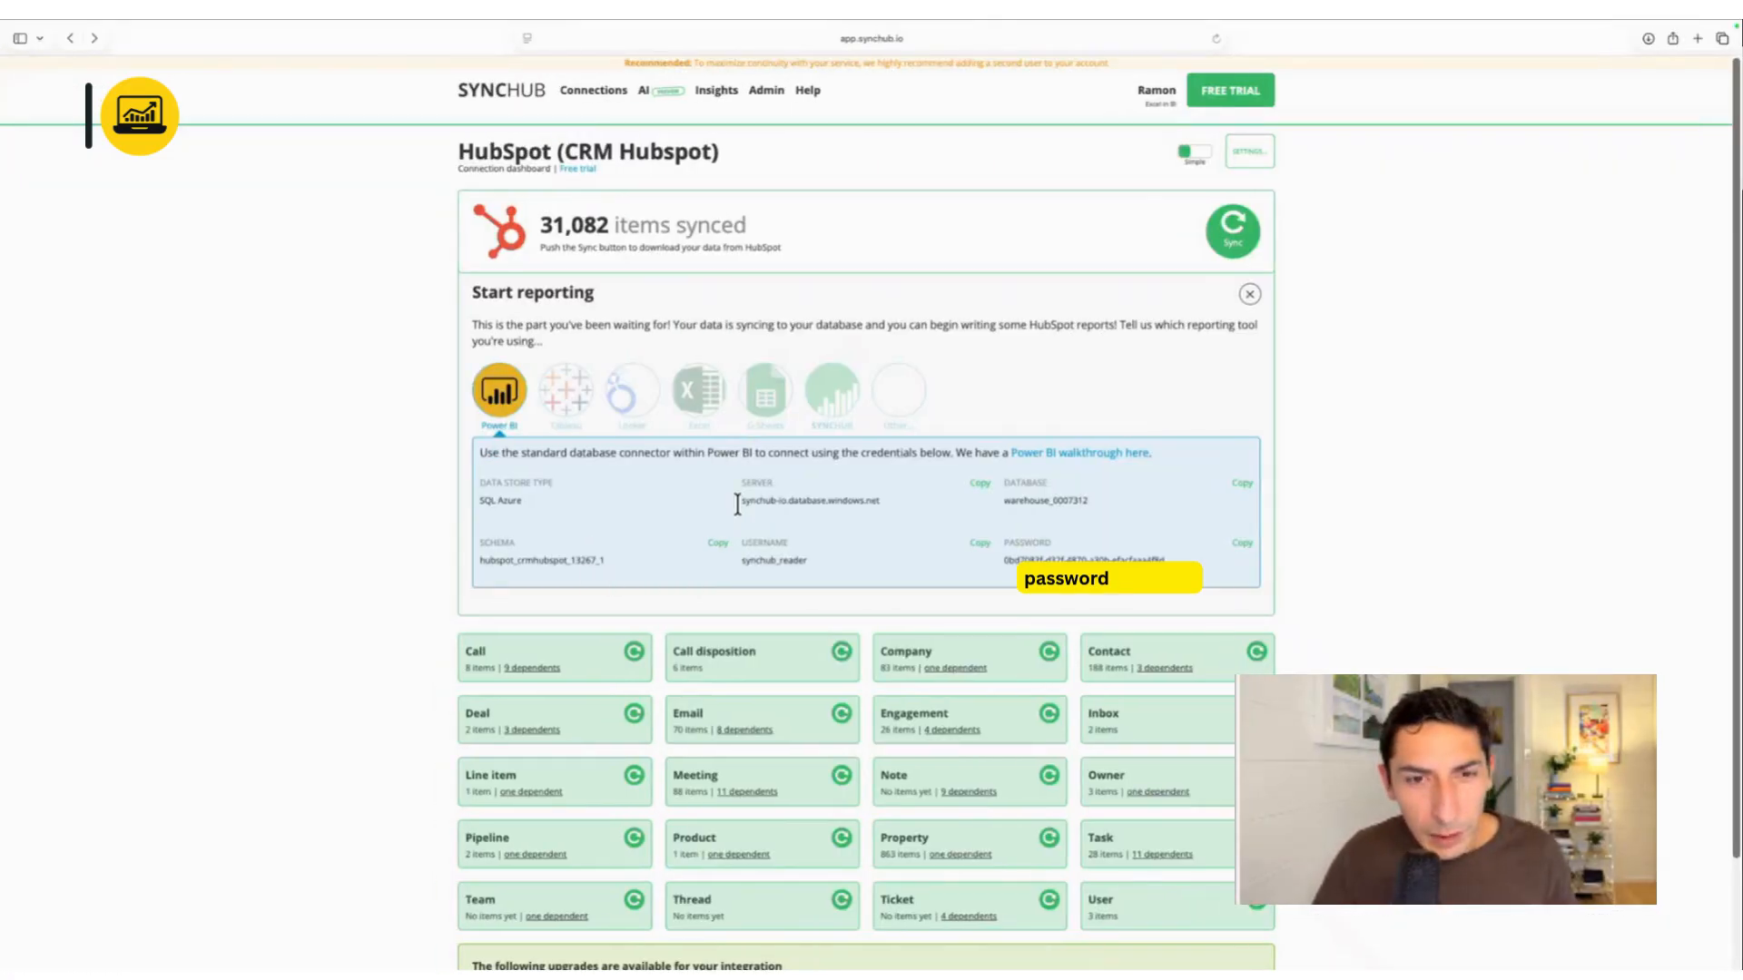
pyautogui.moveTo(739, 500); pyautogui.dragTo(904, 508)
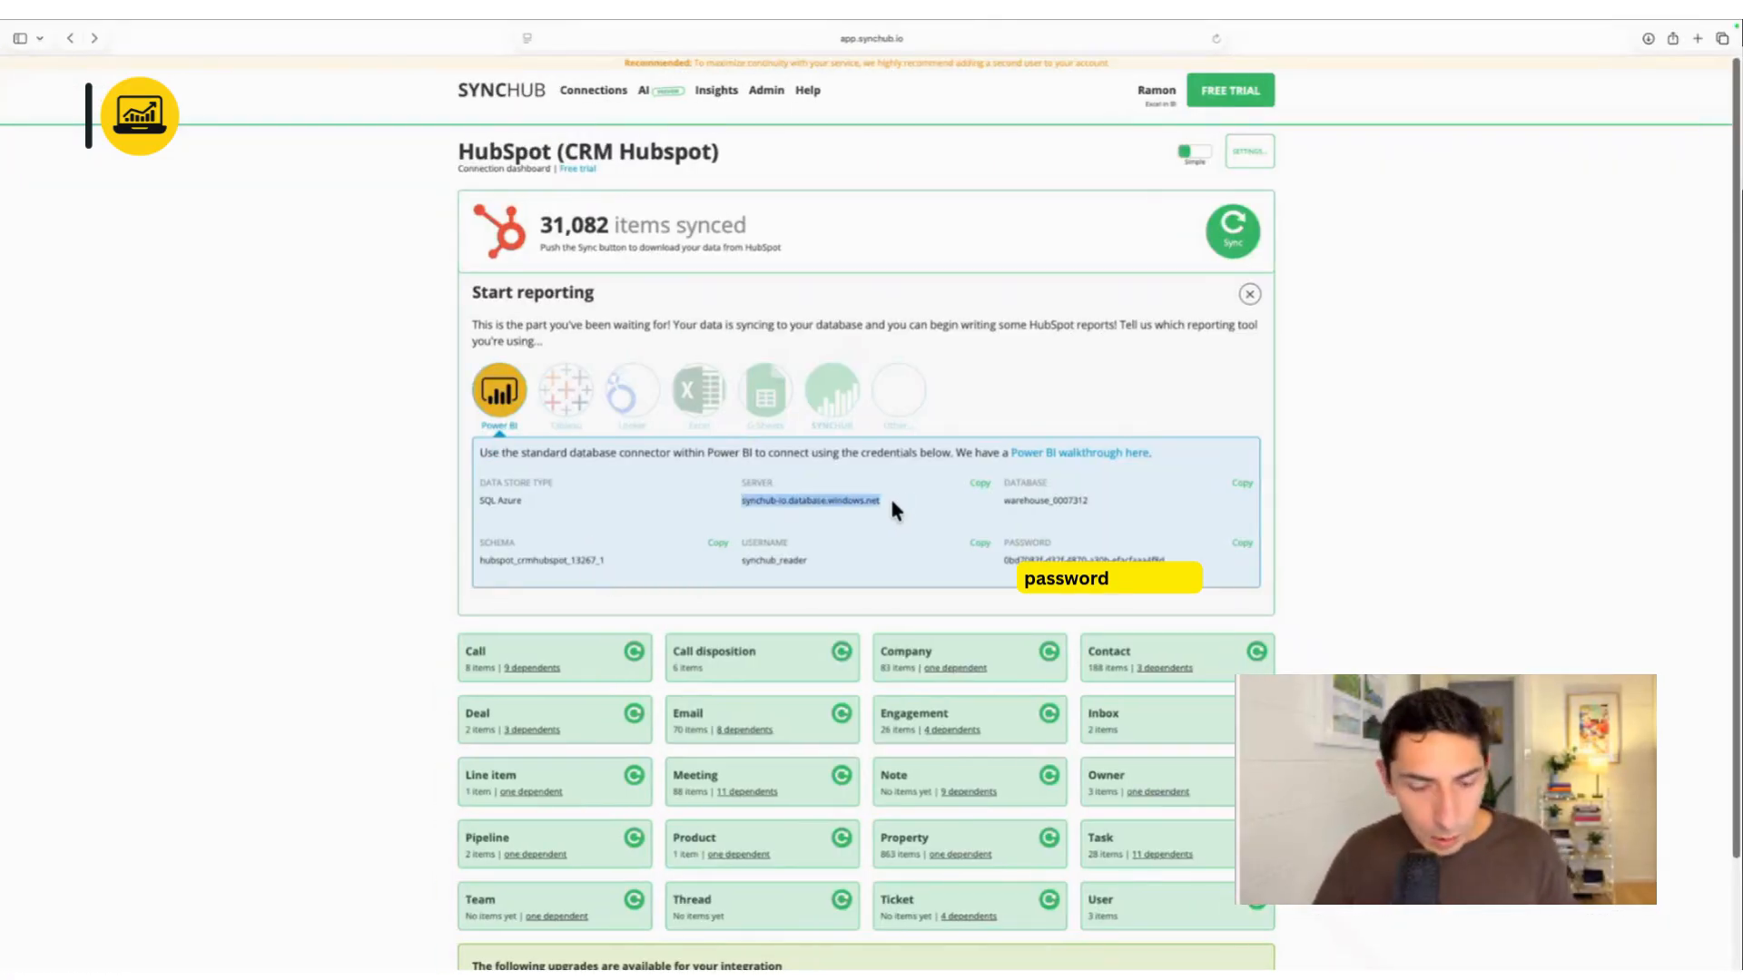
pyautogui.hotkey('ctrl', 'Right')
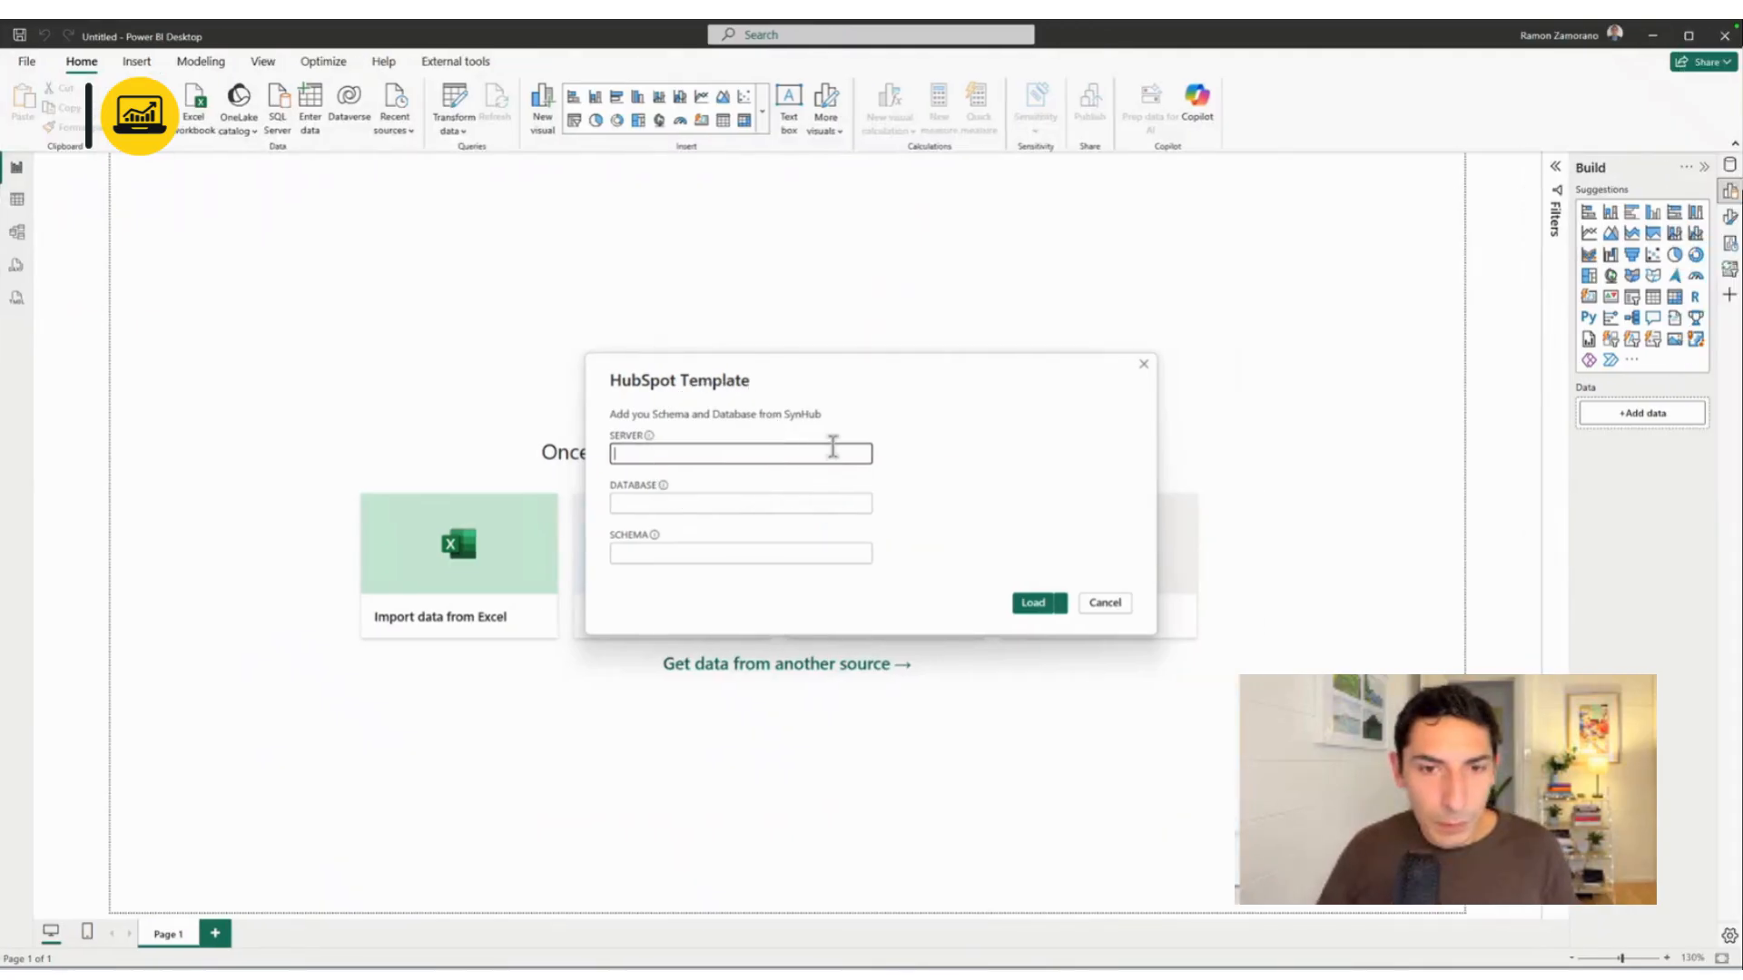
pyautogui.rightClick(837, 454)
pyautogui.click(871, 510)
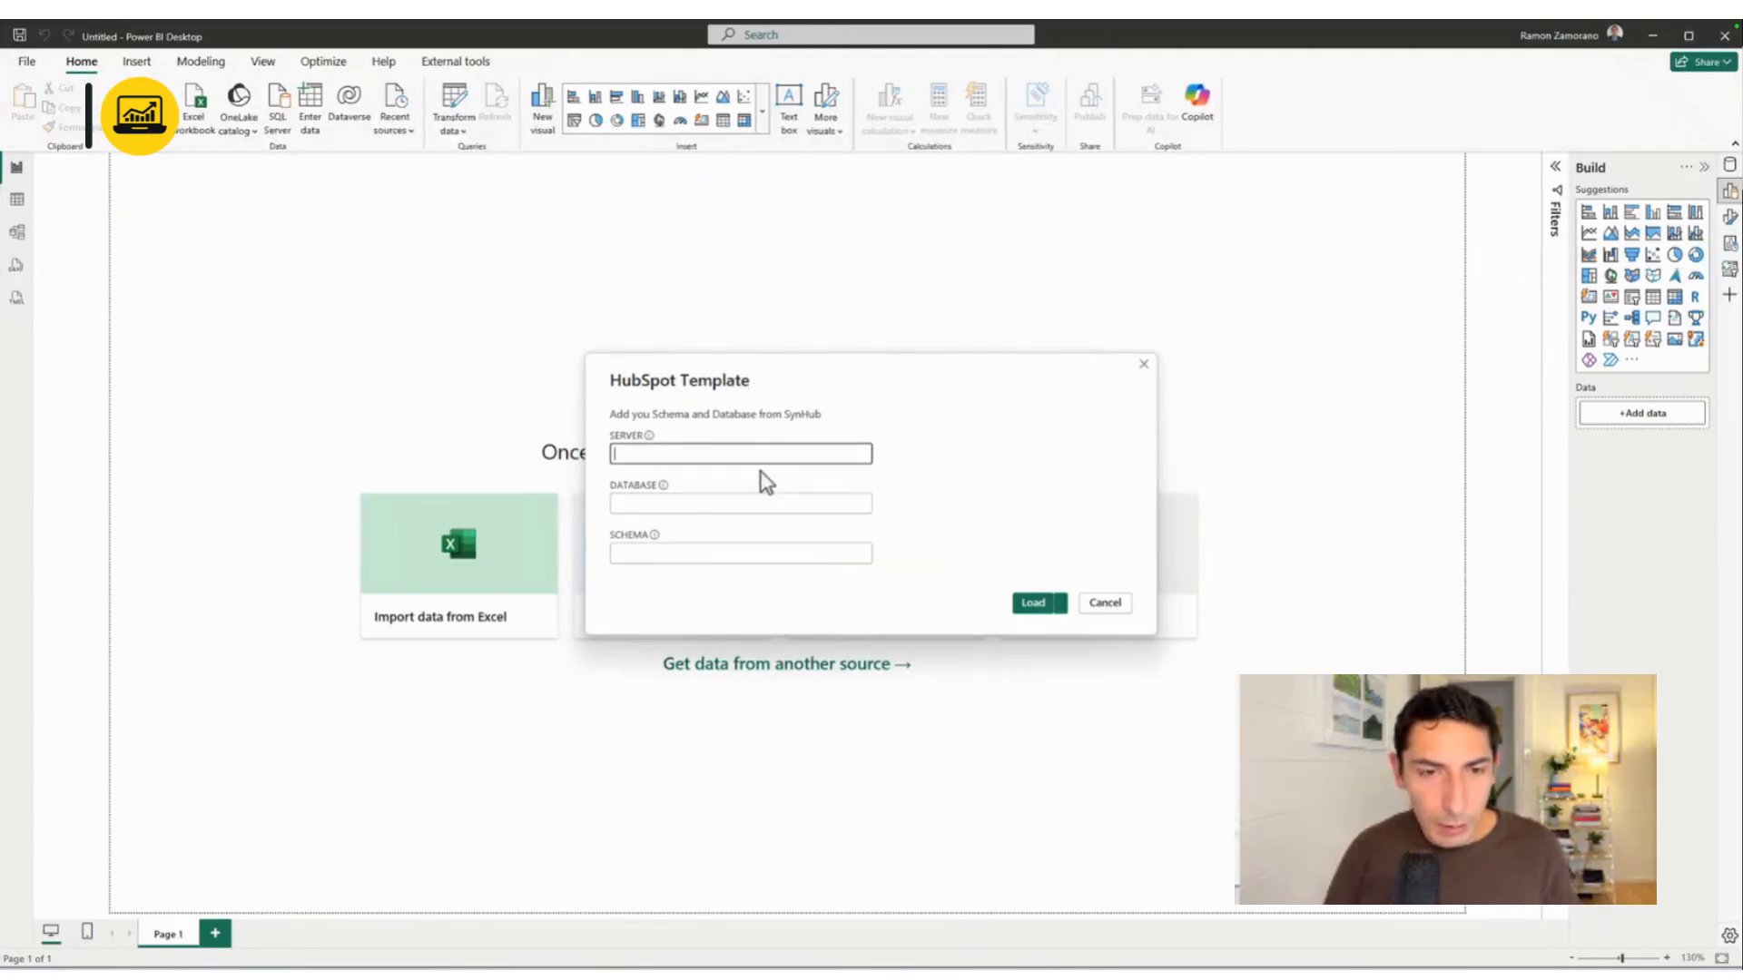
# Copy the highlighted server address from SyncHub and set the template's SERVER parameter to synchub-io.database.windows.net in Power BI Desktop
pyautogui.hotkey('ctrl', 'Left')
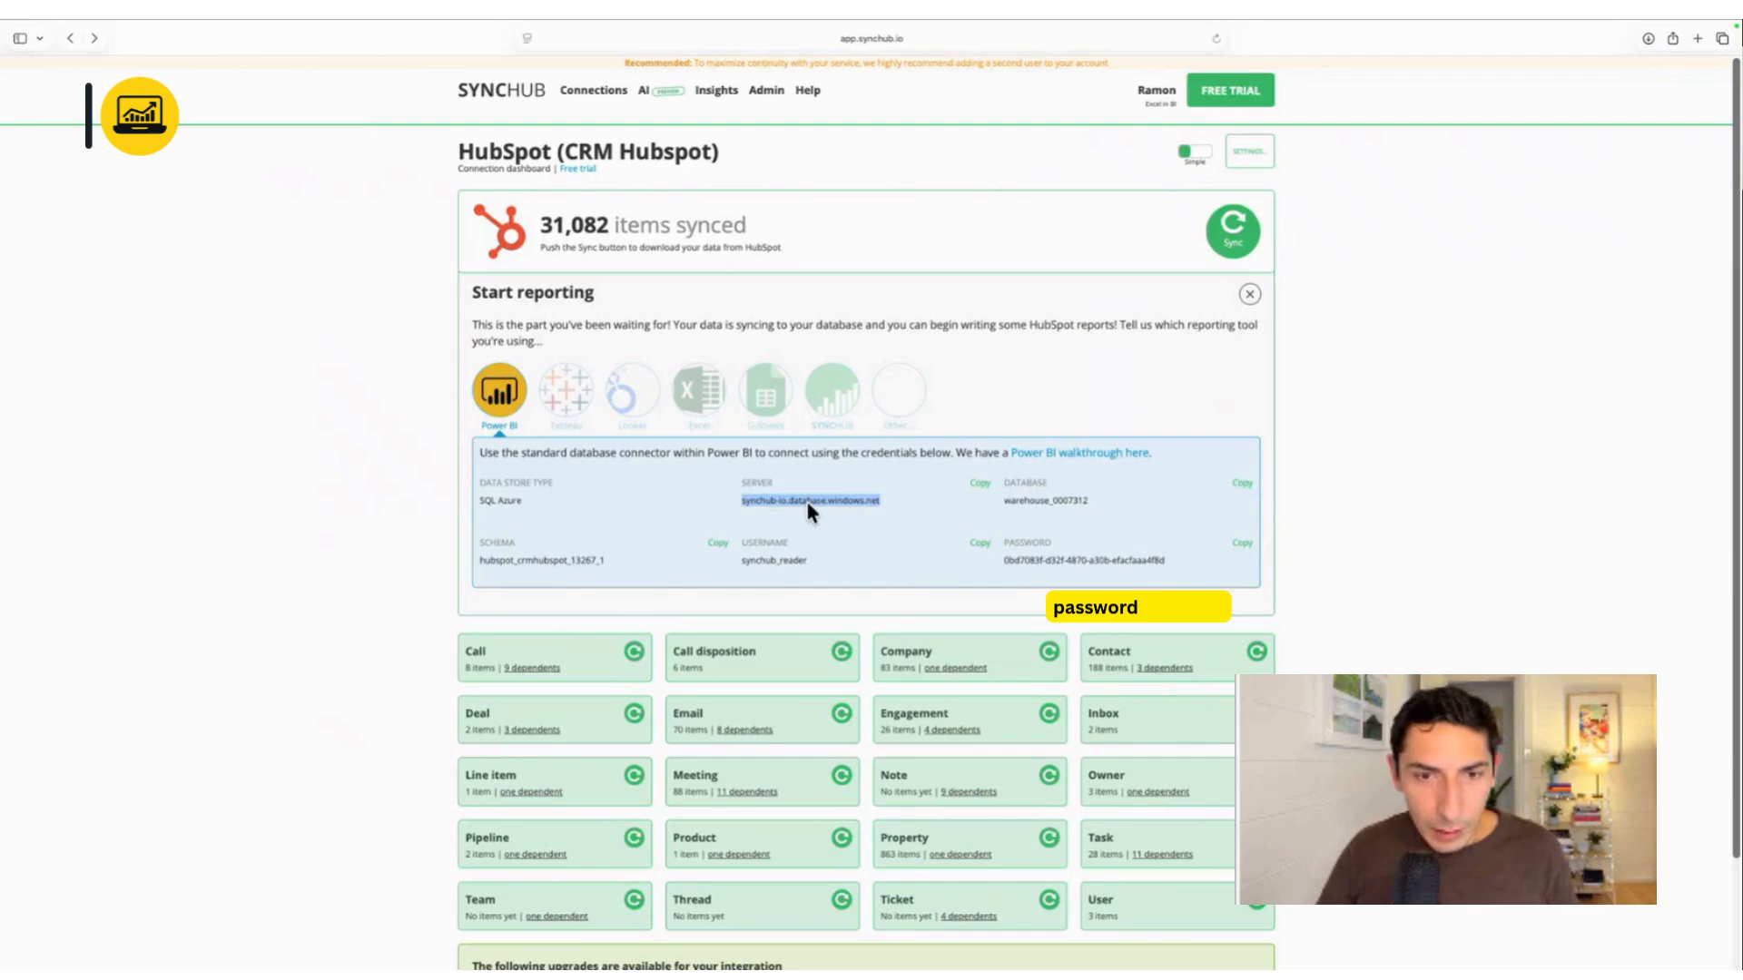
pyautogui.rightClick(808, 501)
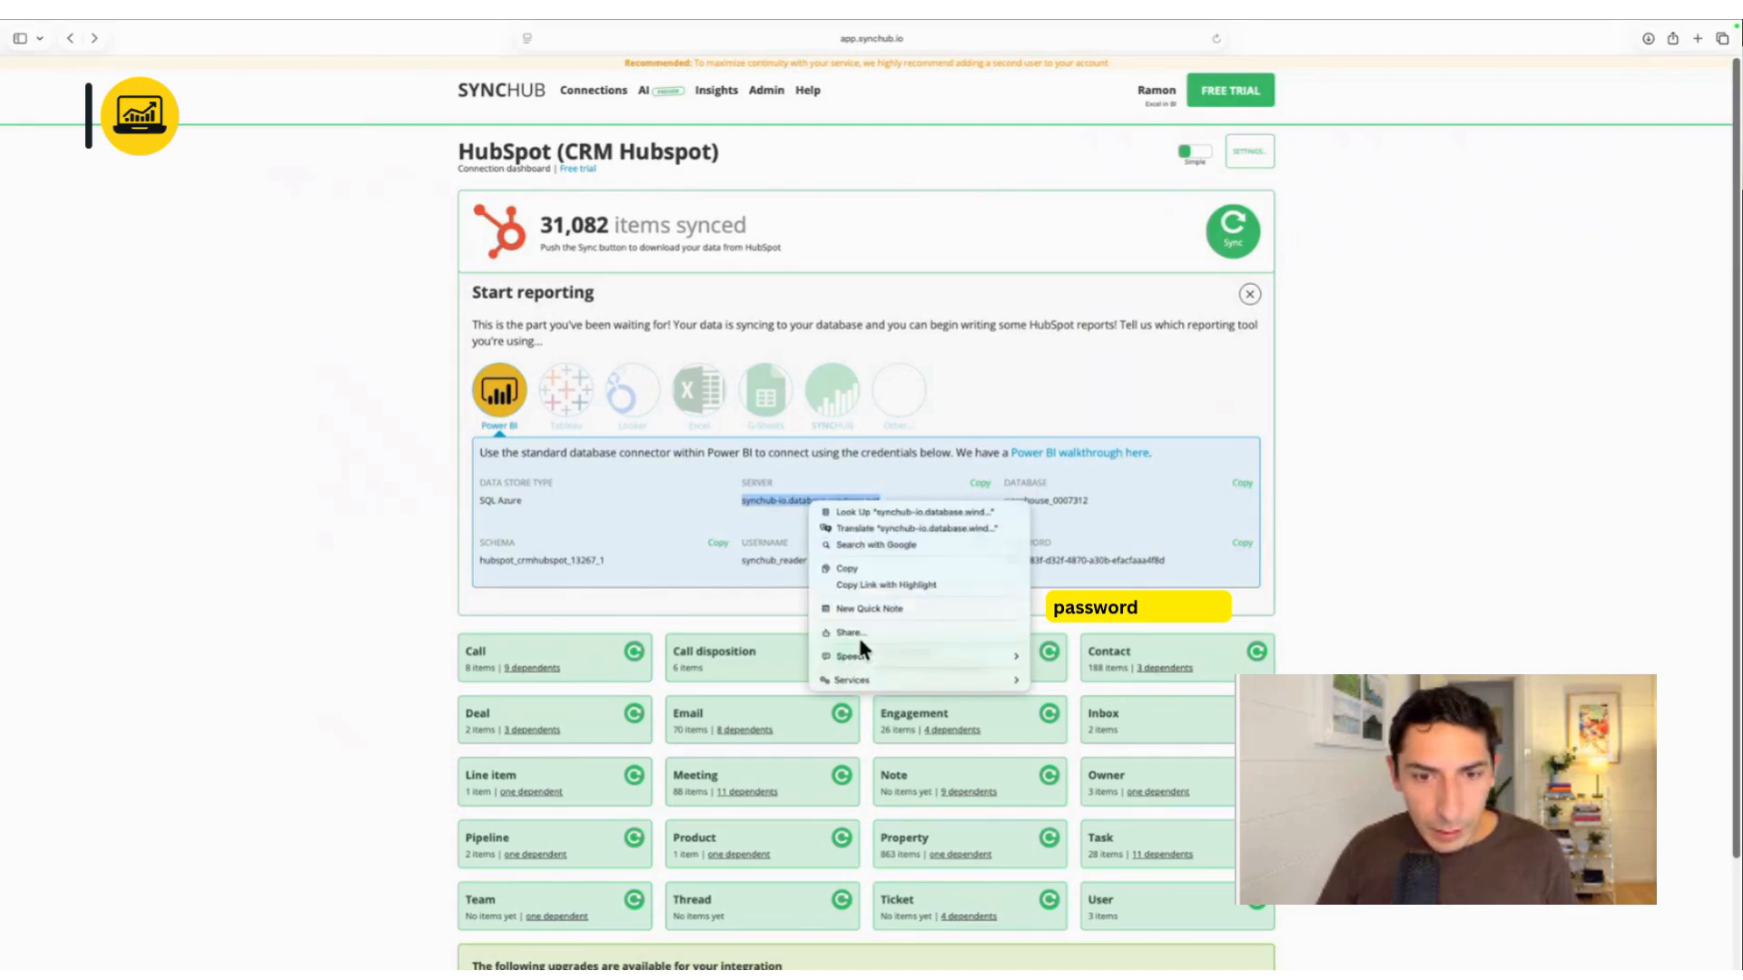
pyautogui.click(858, 569)
pyautogui.hotkey('ctrl', 'Right')
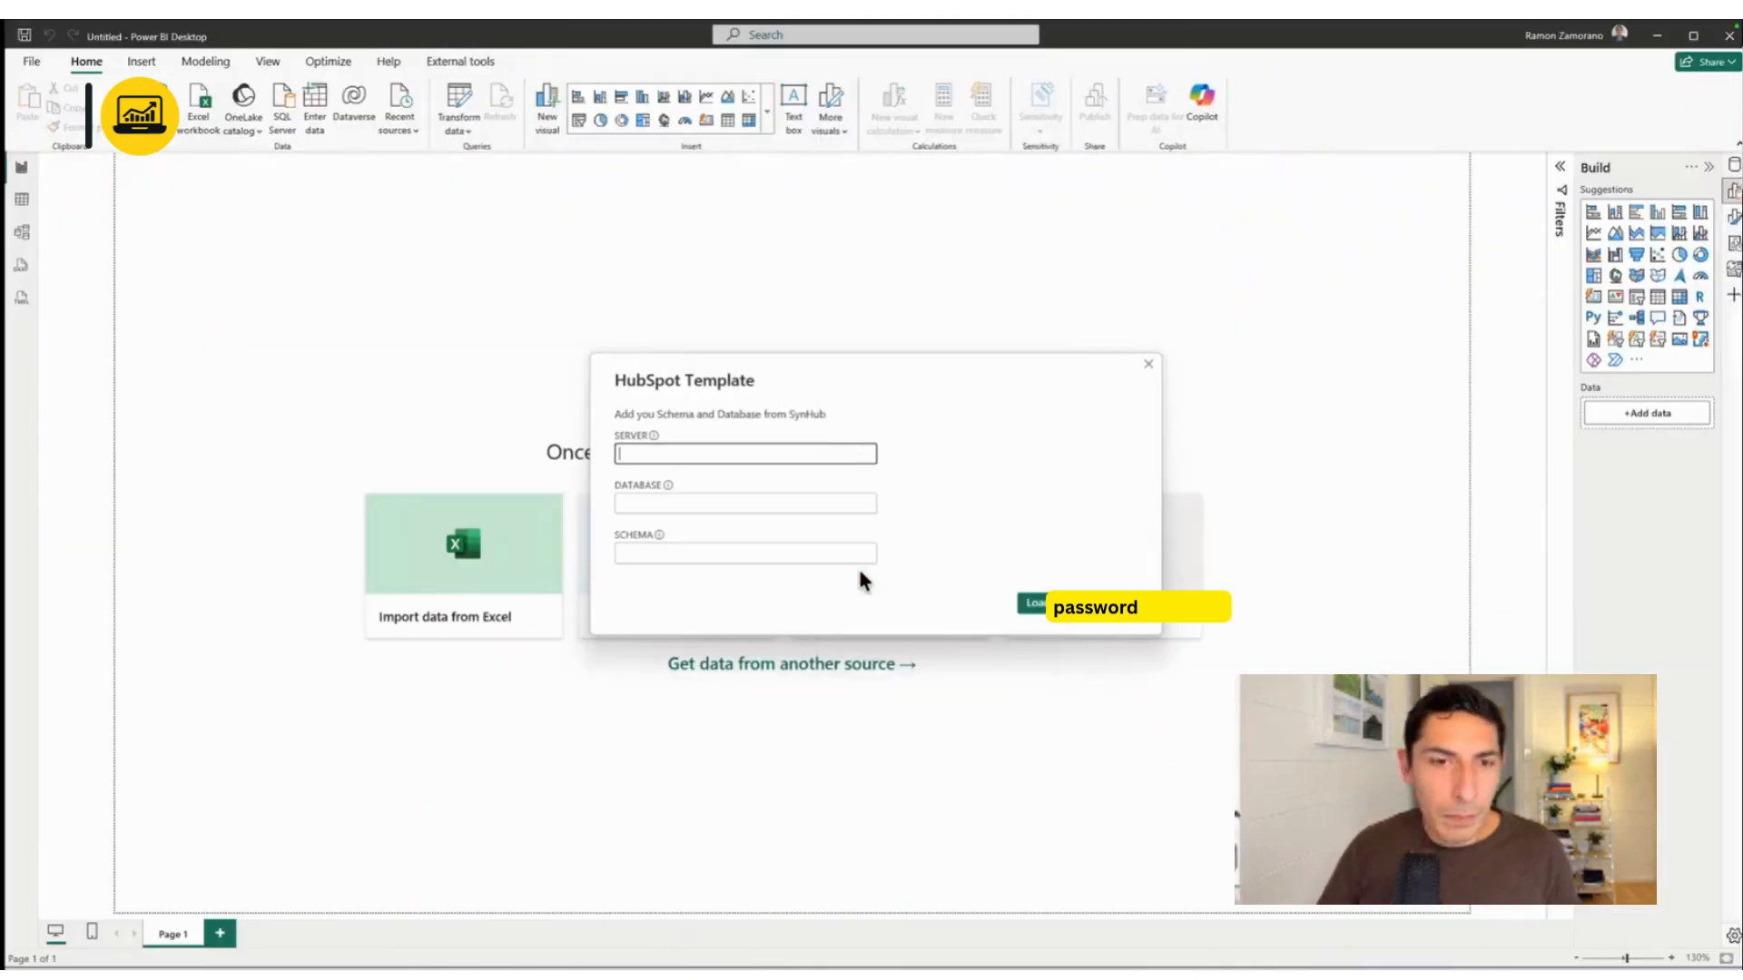
pyautogui.rightClick(782, 456)
pyautogui.click(810, 523)
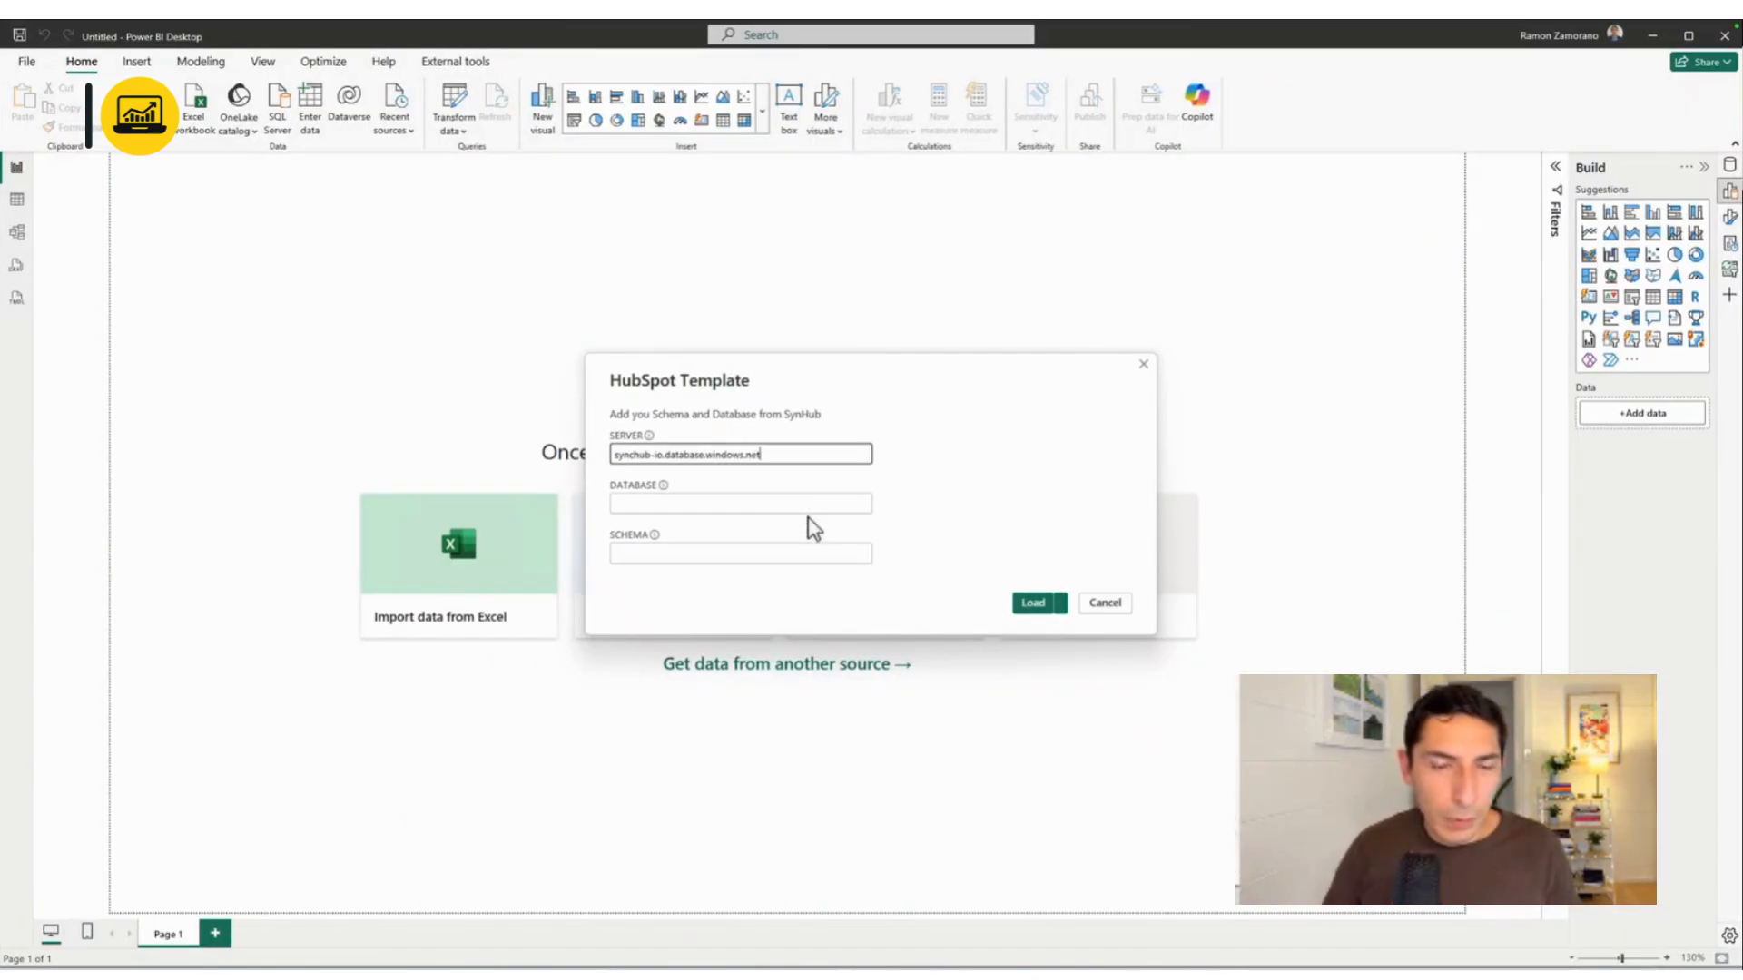
# Copy the schema name from SyncHub and set the template's SCHEMA parameter to hubspot_crmhubspot_13267_1 in Power BI Desktop
pyautogui.hotkey('ctrl', 'Left')
pyautogui.moveTo(606, 560); pyautogui.dragTo(479, 560)
pyautogui.rightClick(508, 560)
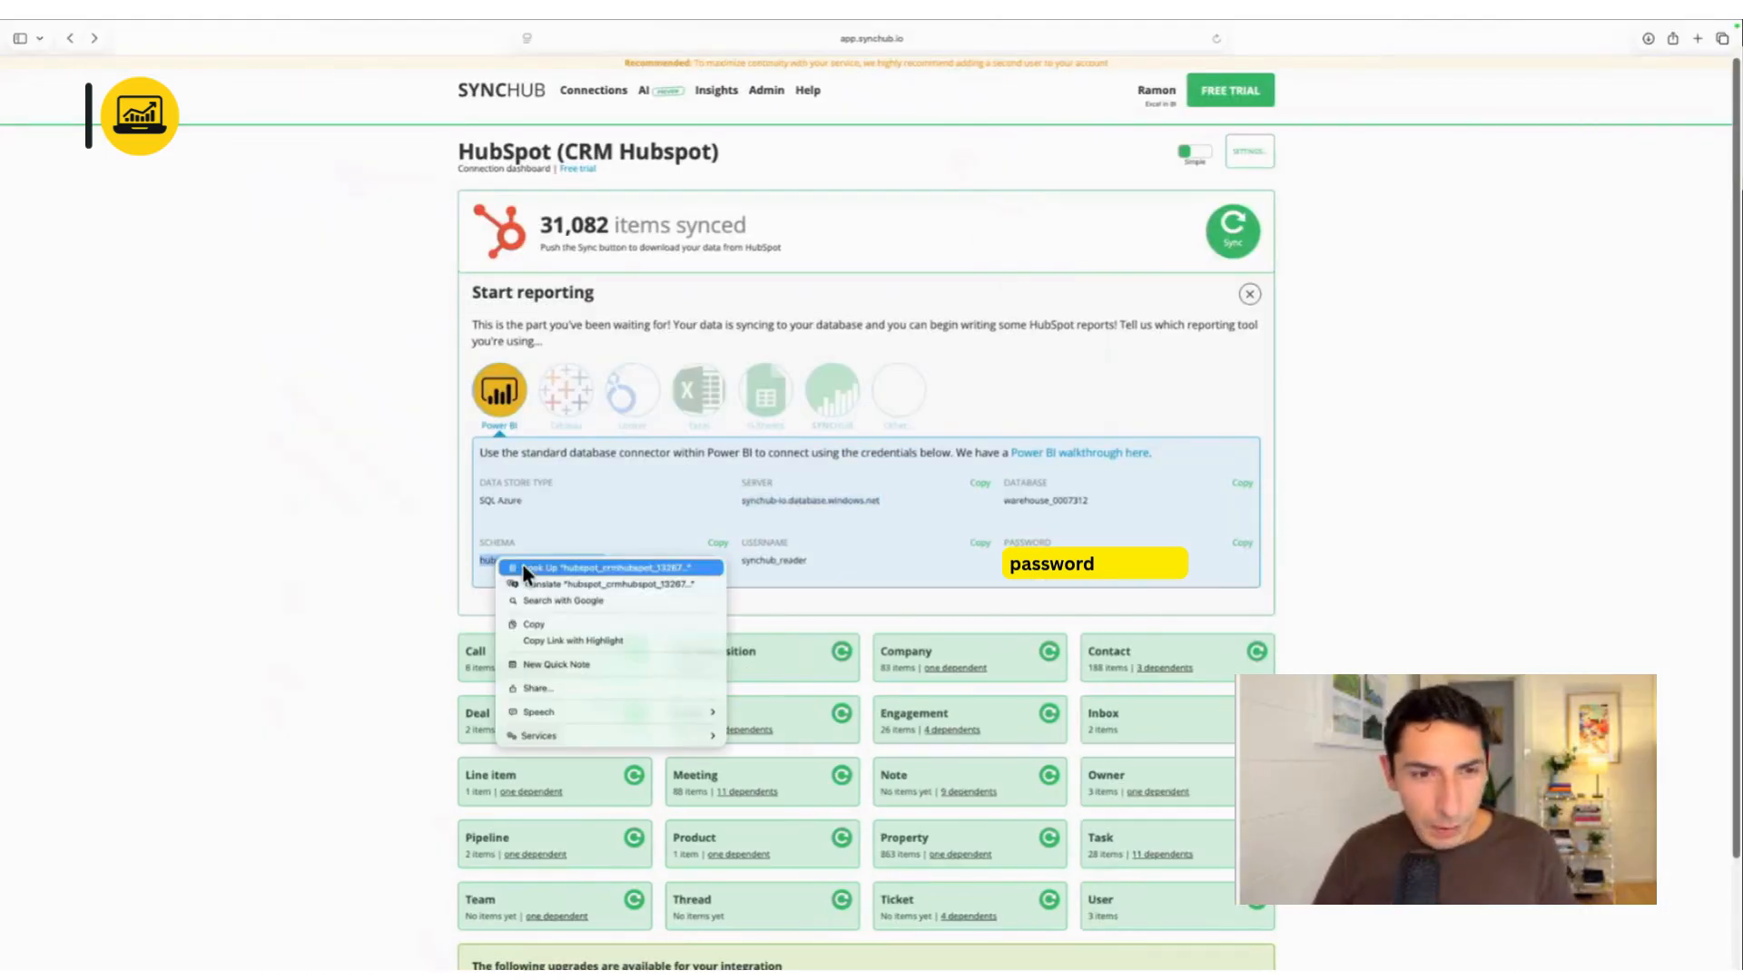
pyautogui.click(554, 626)
pyautogui.hotkey('ctrl', 'Right')
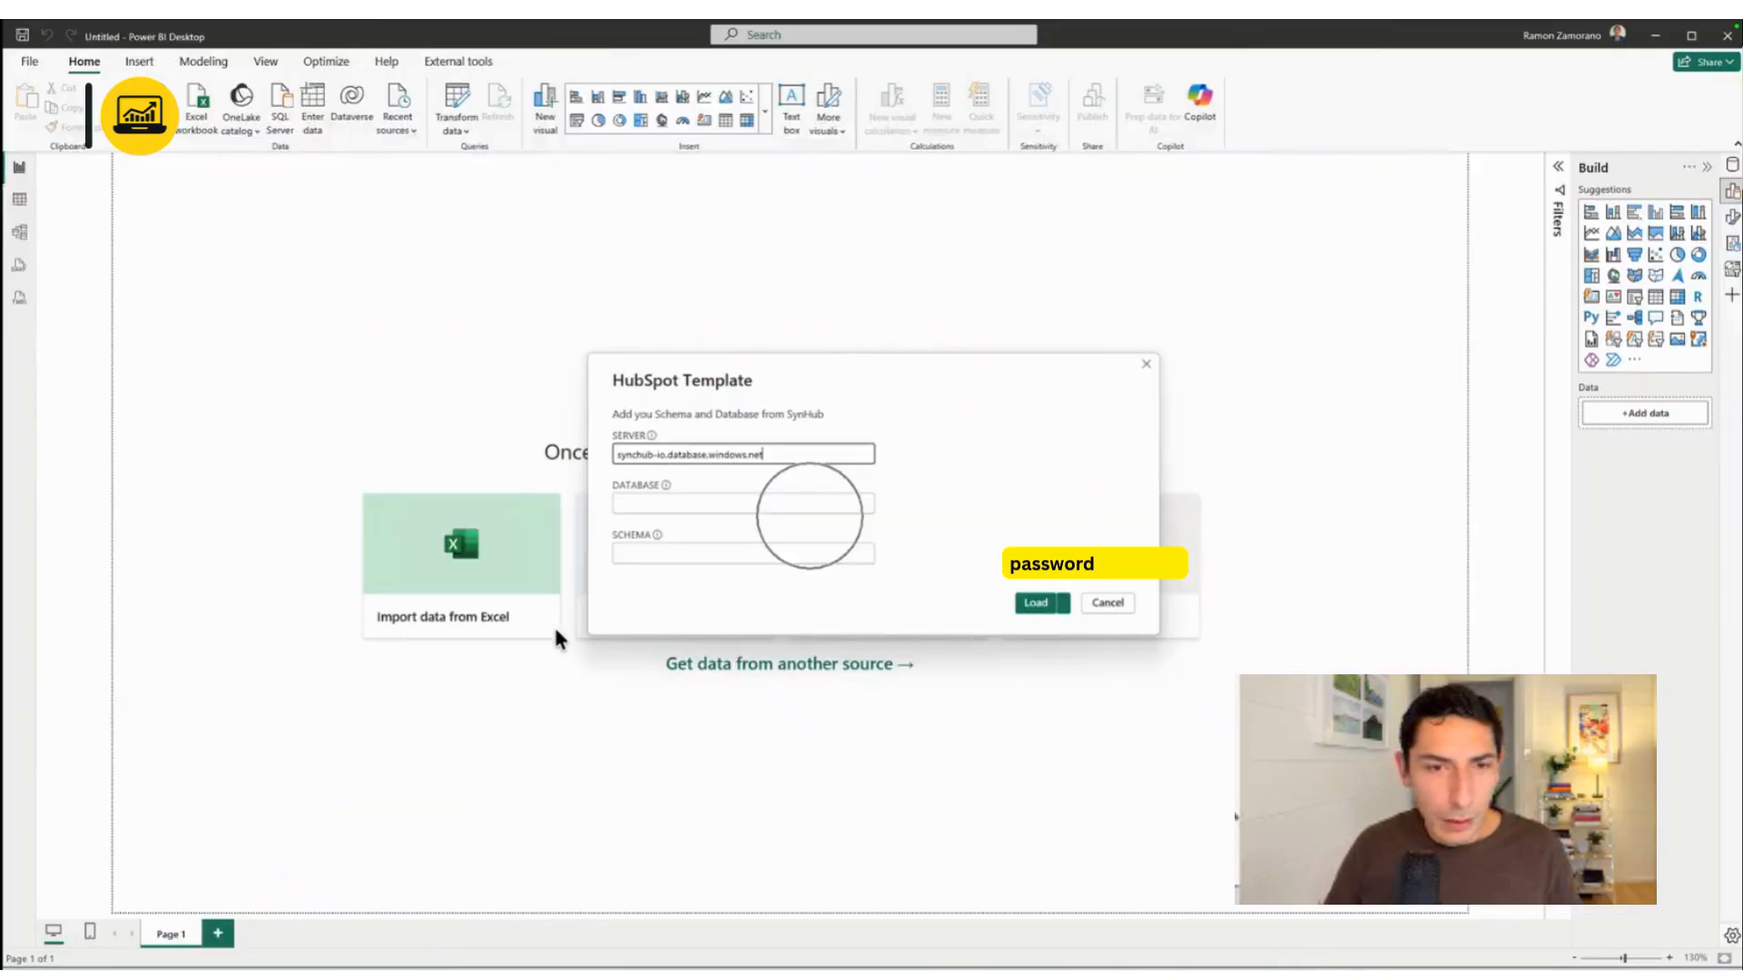
pyautogui.click(633, 552)
pyautogui.rightClick(633, 553)
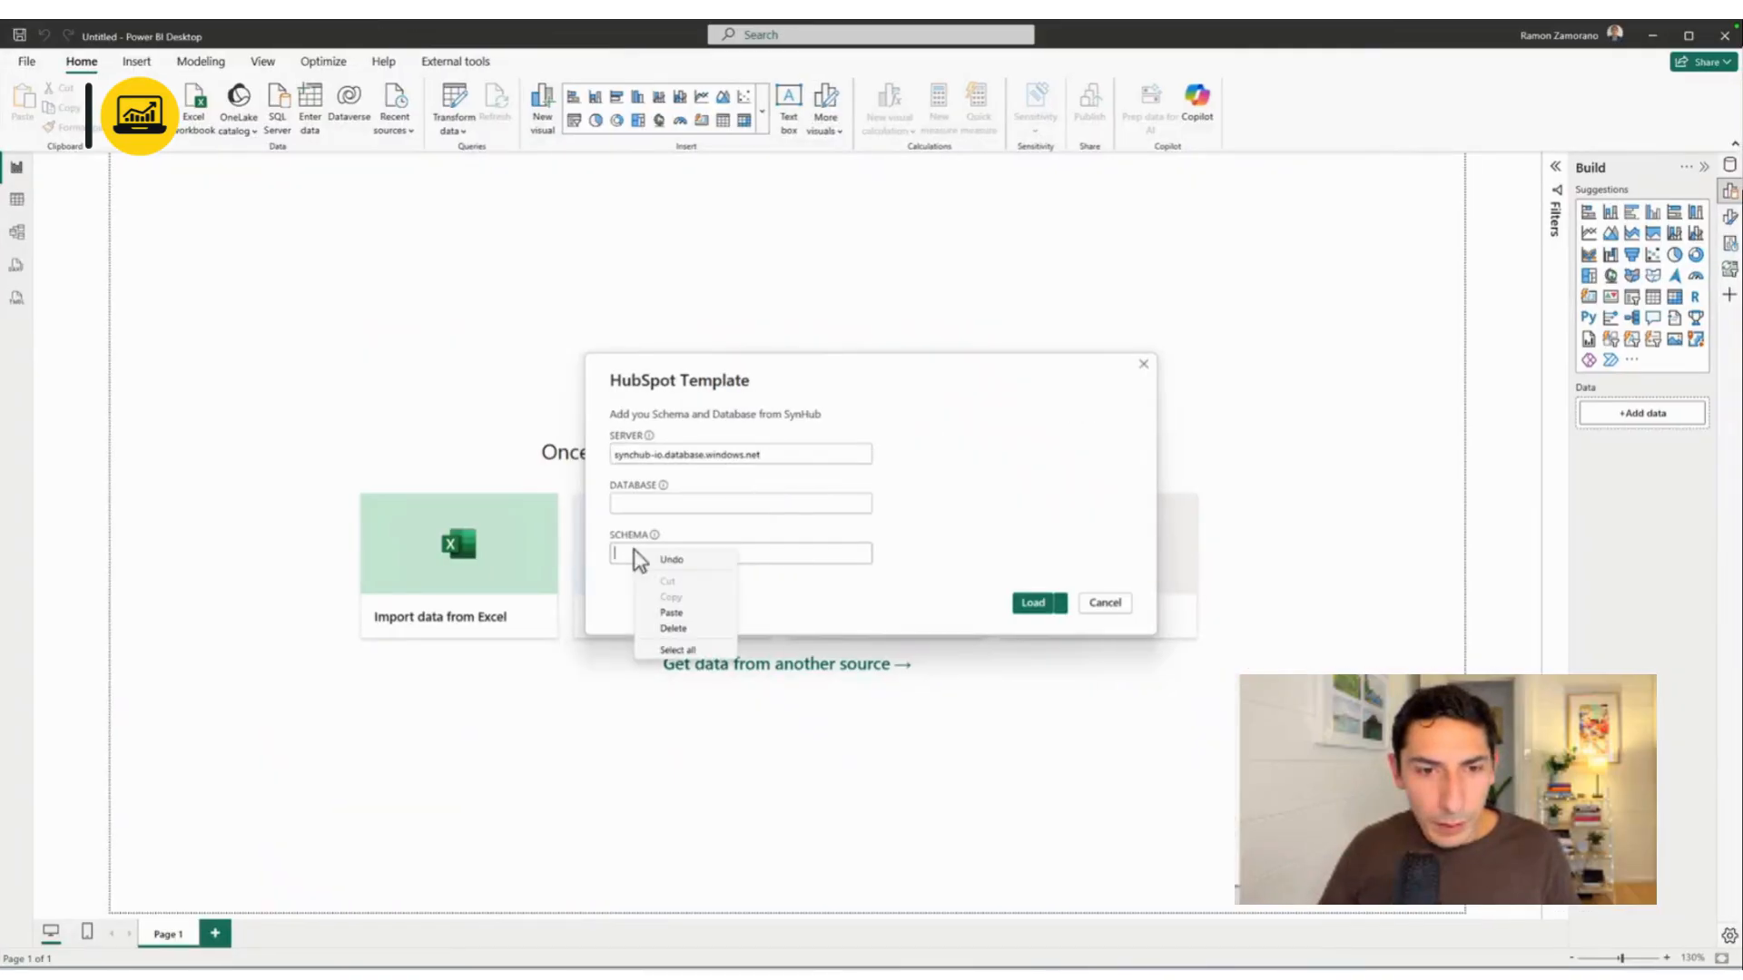
pyautogui.click(714, 612)
# Copy the database name from SyncHub and set the template's DATABASE parameter to warehouse_0007312 in Power BI Desktop
pyautogui.click(638, 502)
pyautogui.hotkey('ctrl', 'Left')
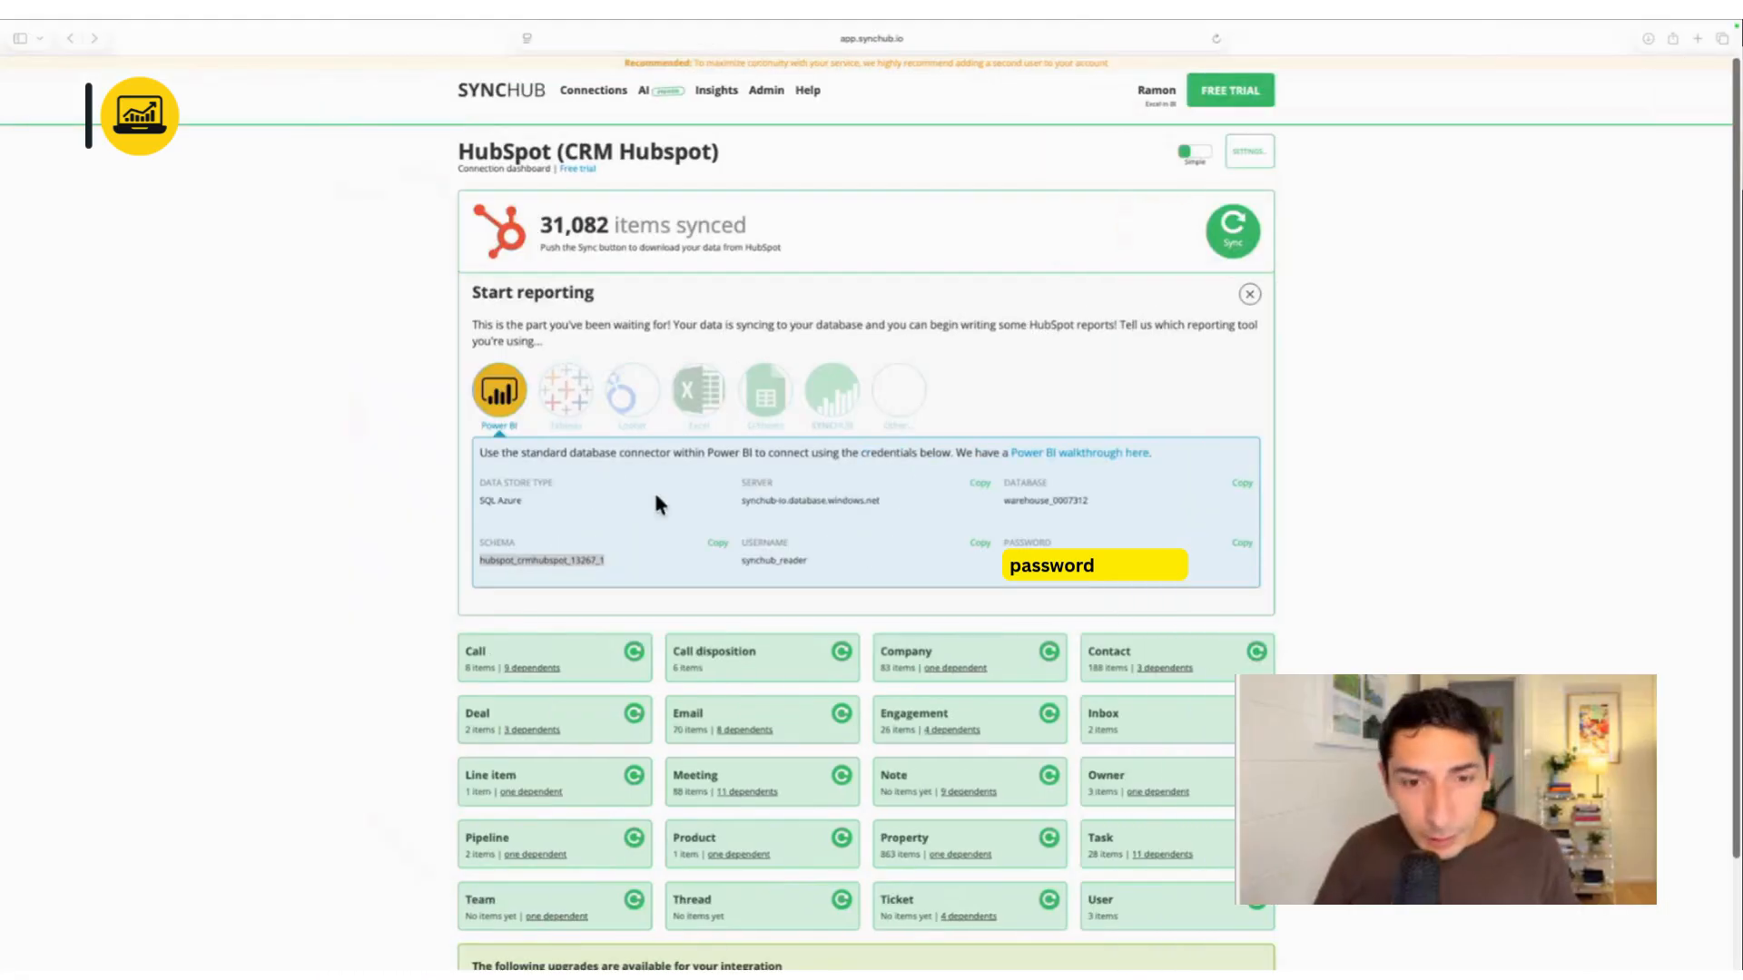
pyautogui.moveTo(1001, 500); pyautogui.dragTo(1081, 499)
pyautogui.rightClick(1082, 505)
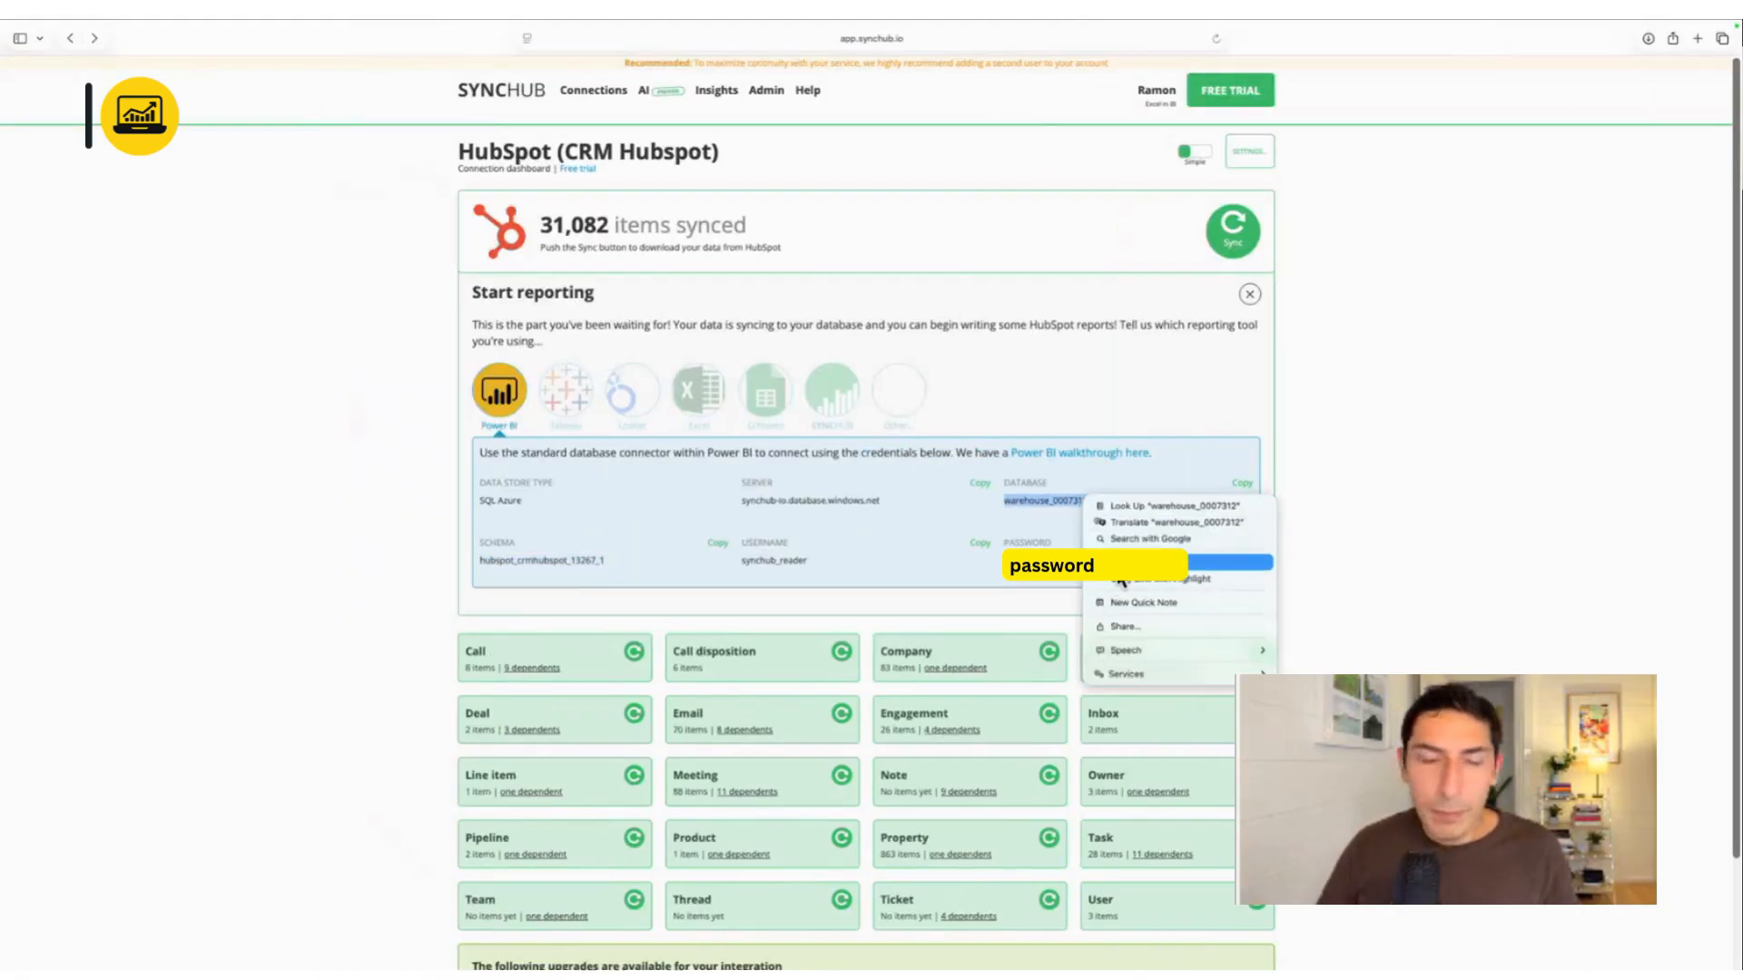
pyautogui.click(1122, 563)
pyautogui.hotkey('ctrl', 'Right')
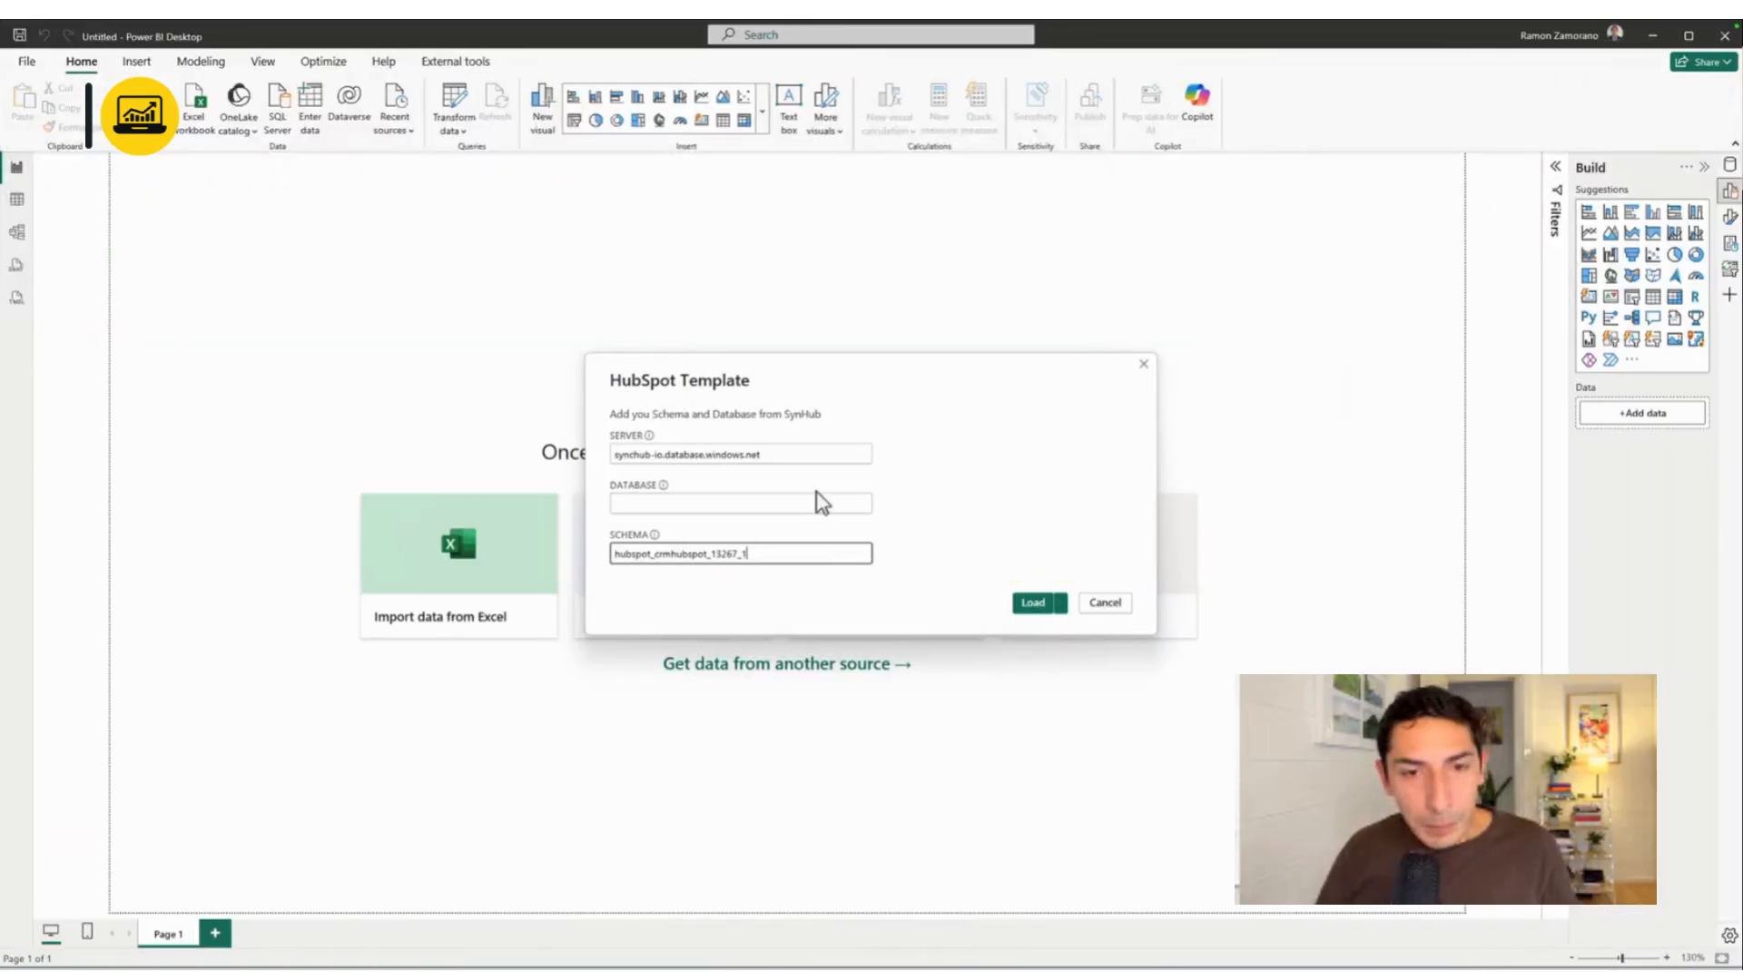
pyautogui.click(808, 502)
pyautogui.rightClick(806, 500)
pyautogui.click(840, 560)
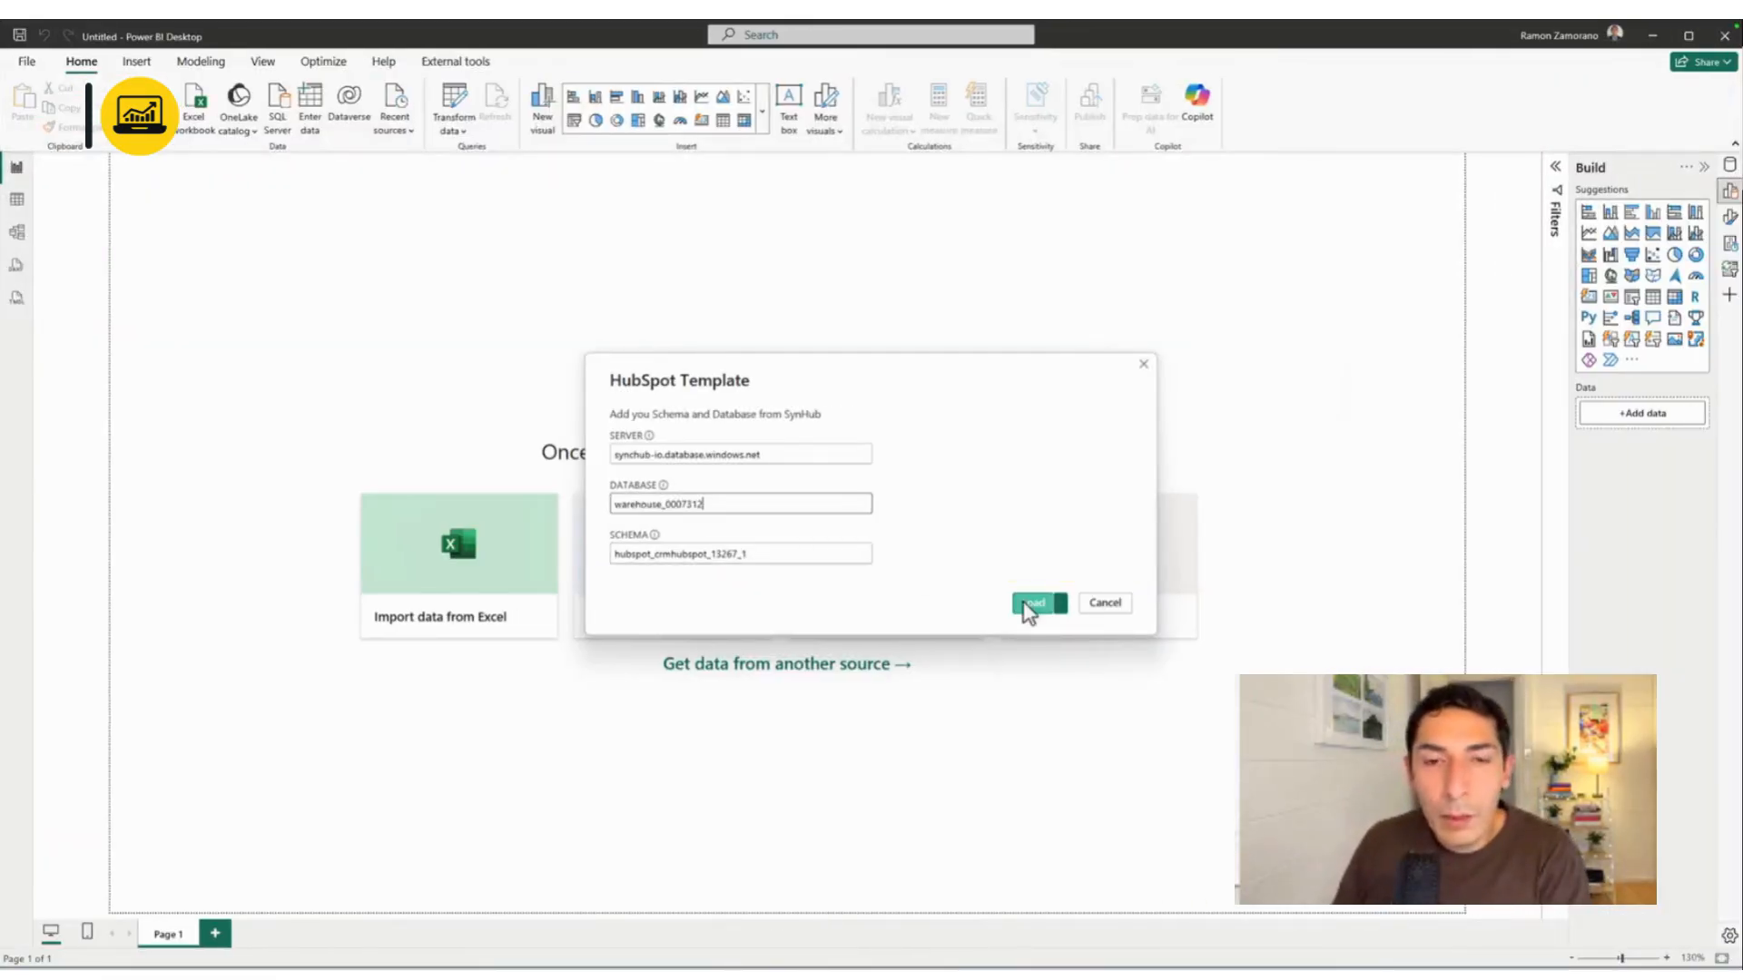
# Load the HubSpot template with the entered parameters and refresh the report's data
pyautogui.click(1027, 605)
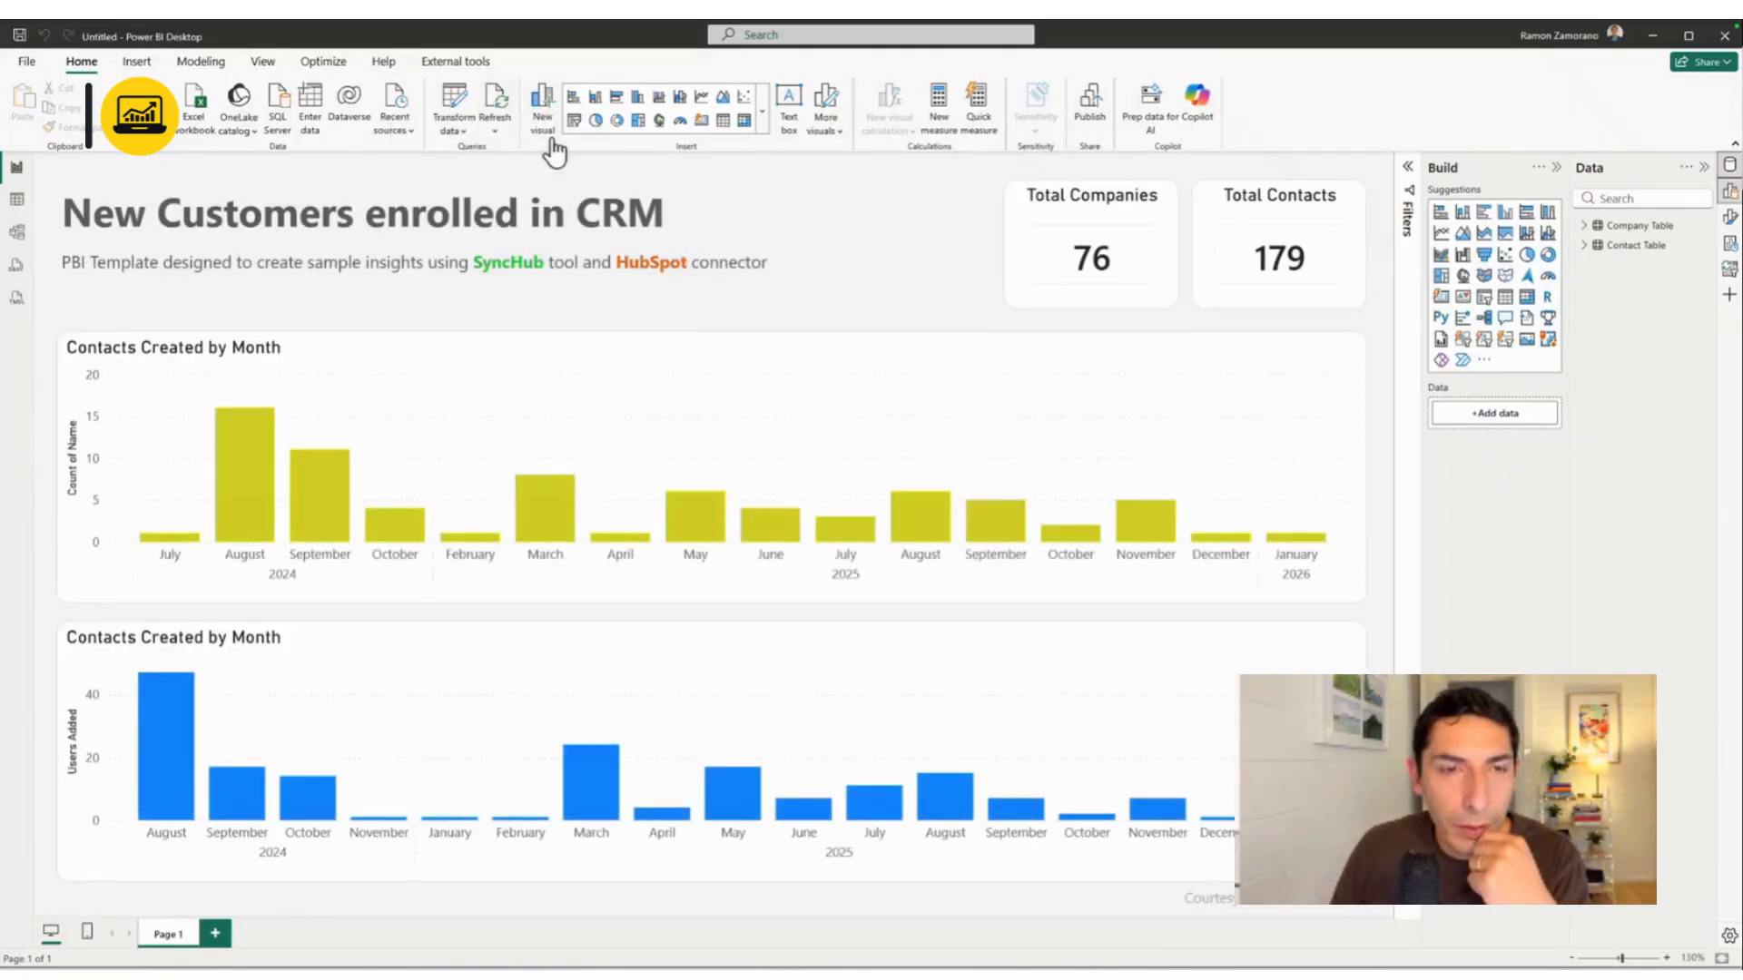
pyautogui.click(497, 109)
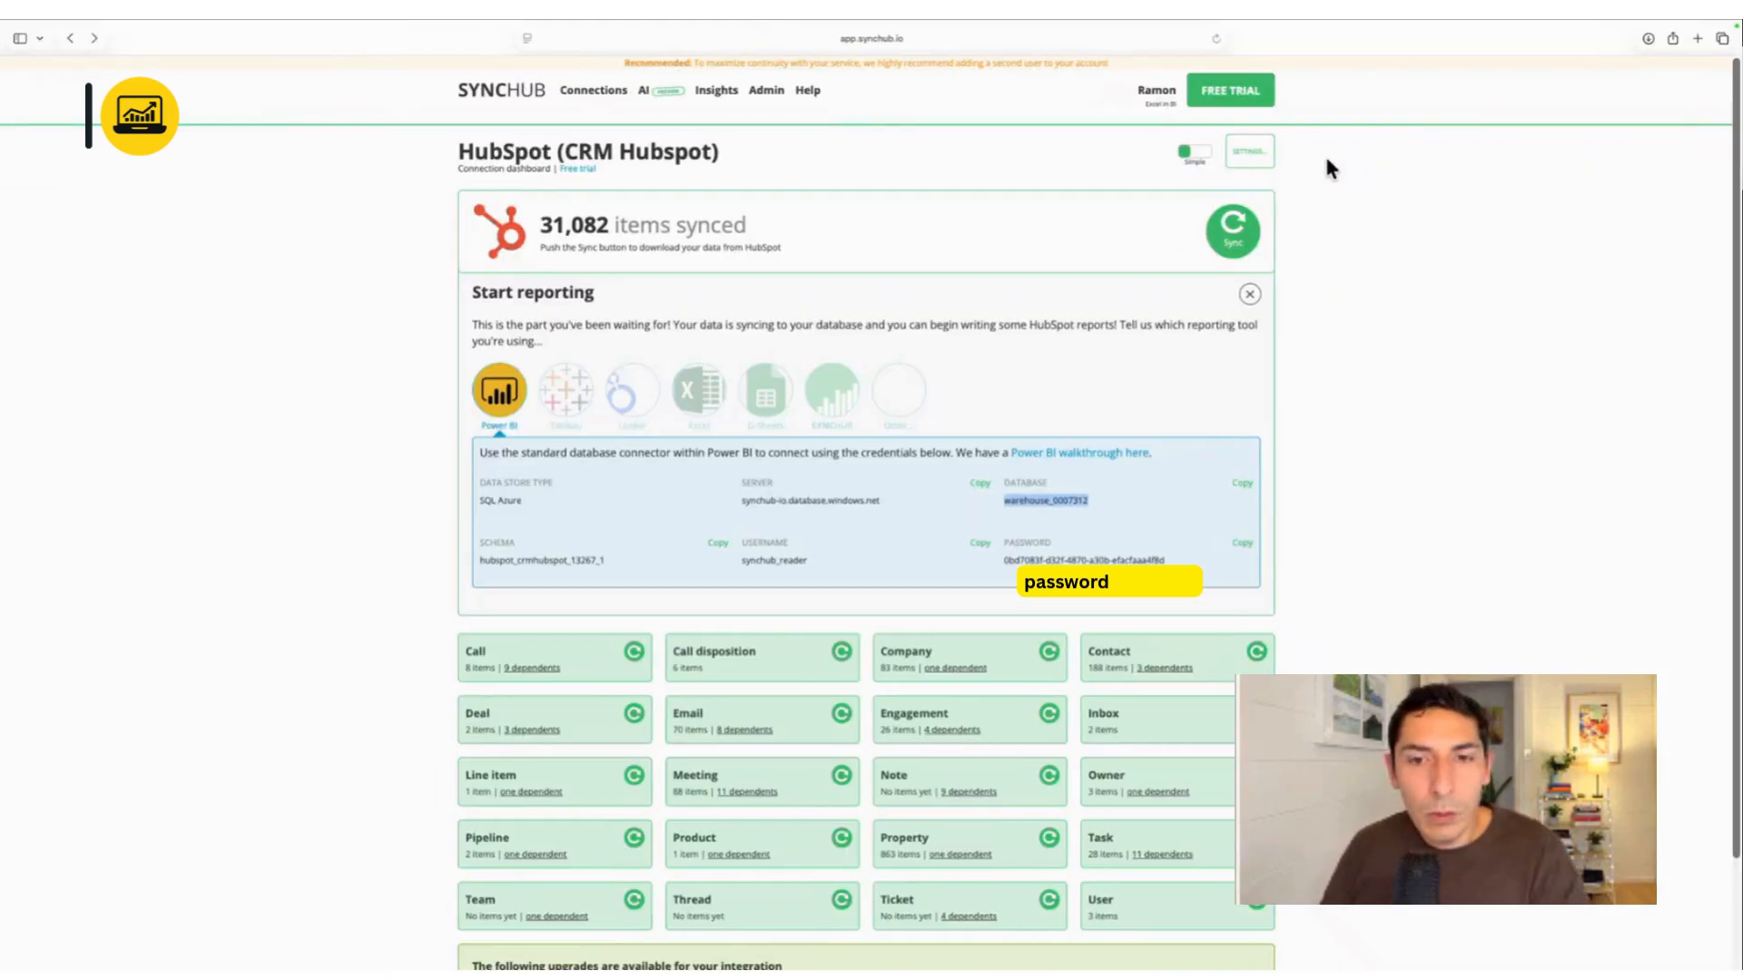
# Close the reporting credentials in SyncHub and open the data model of the HubSpot connection
pyautogui.click(899, 390)
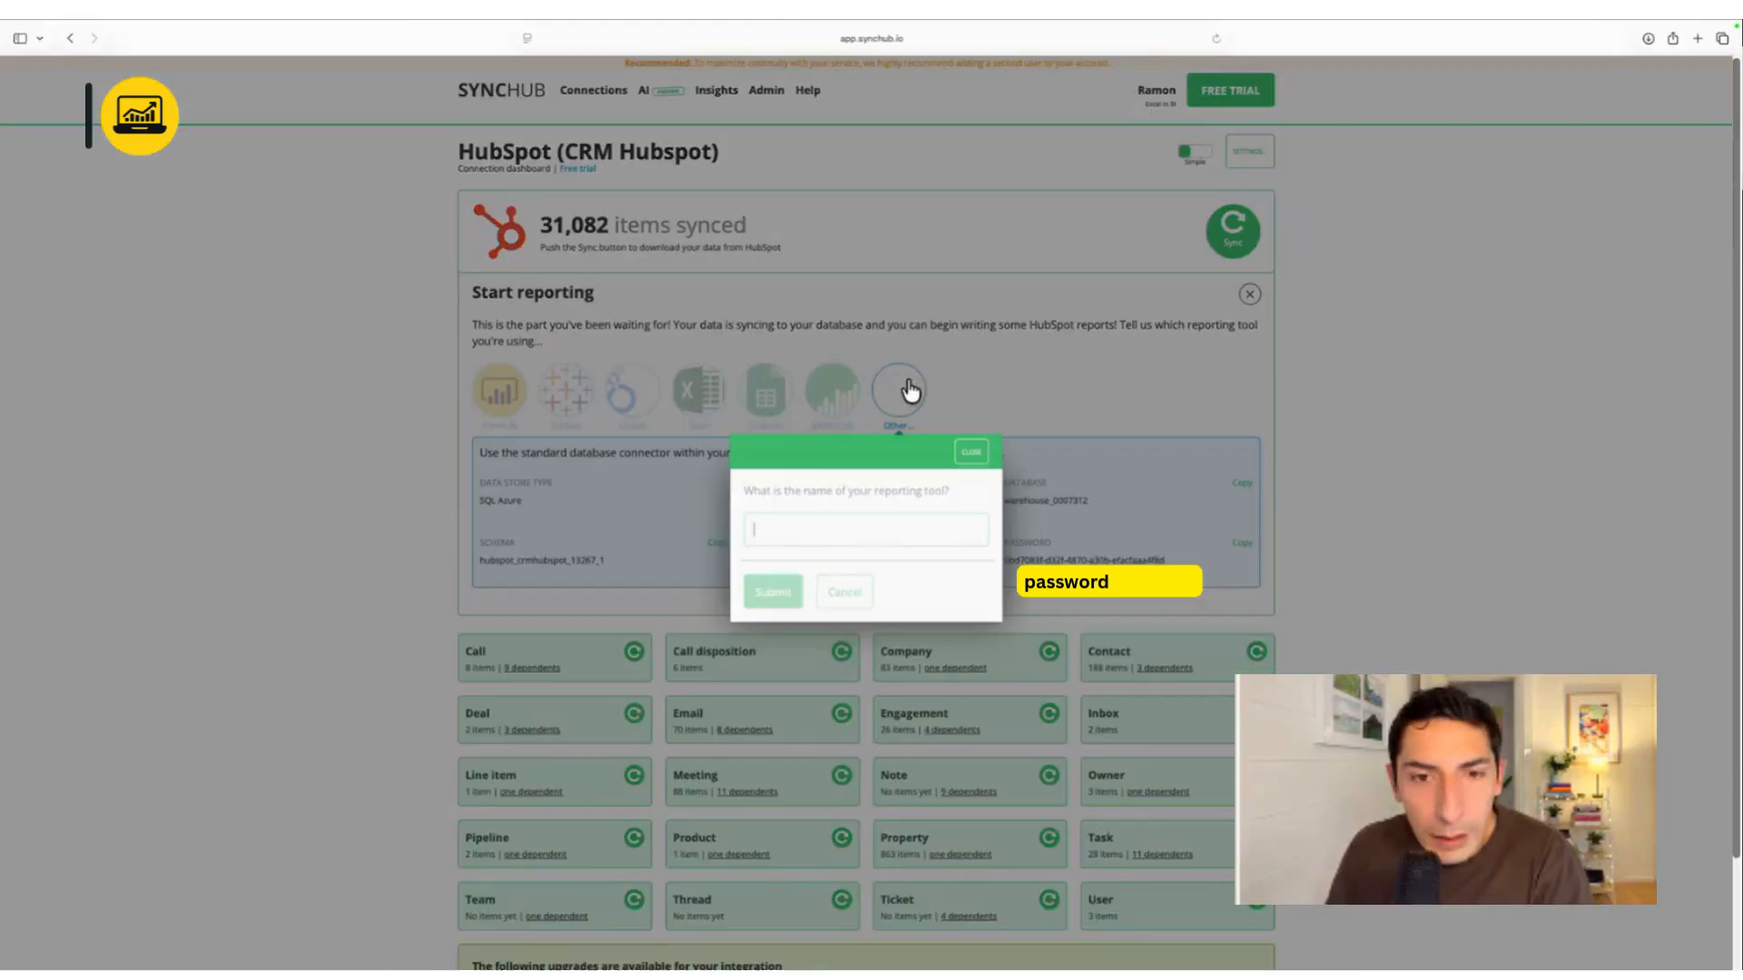
pyautogui.click(971, 451)
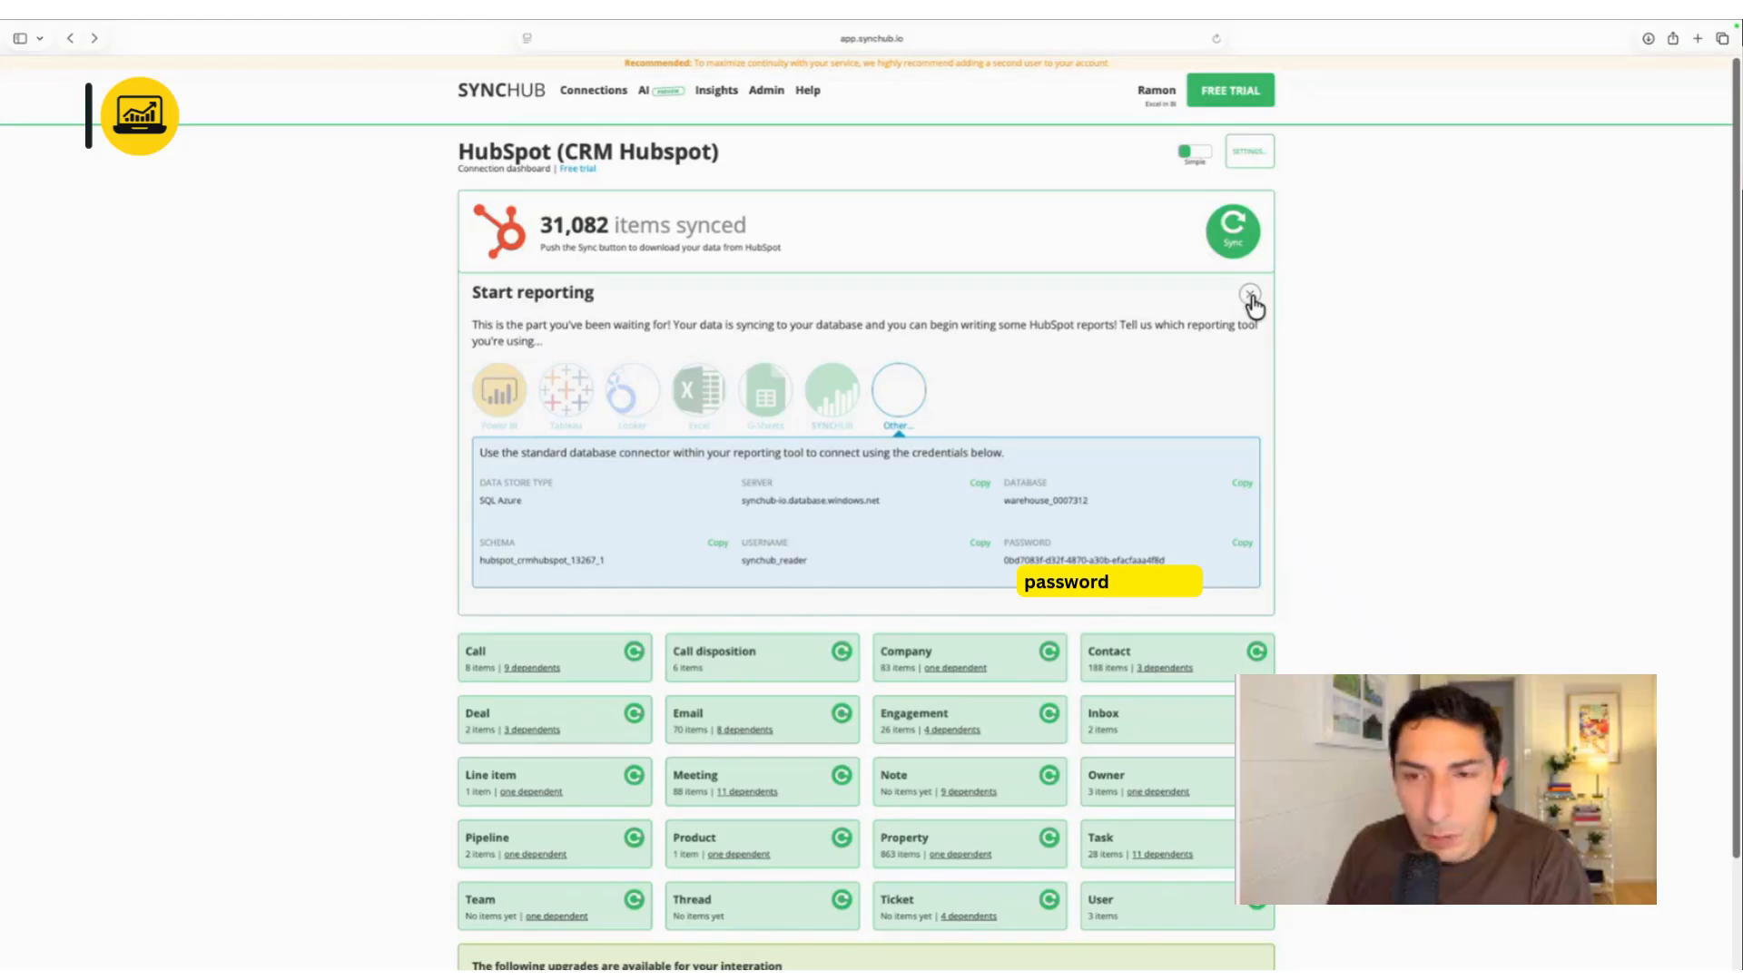
pyautogui.click(1250, 295)
pyautogui.click(1250, 153)
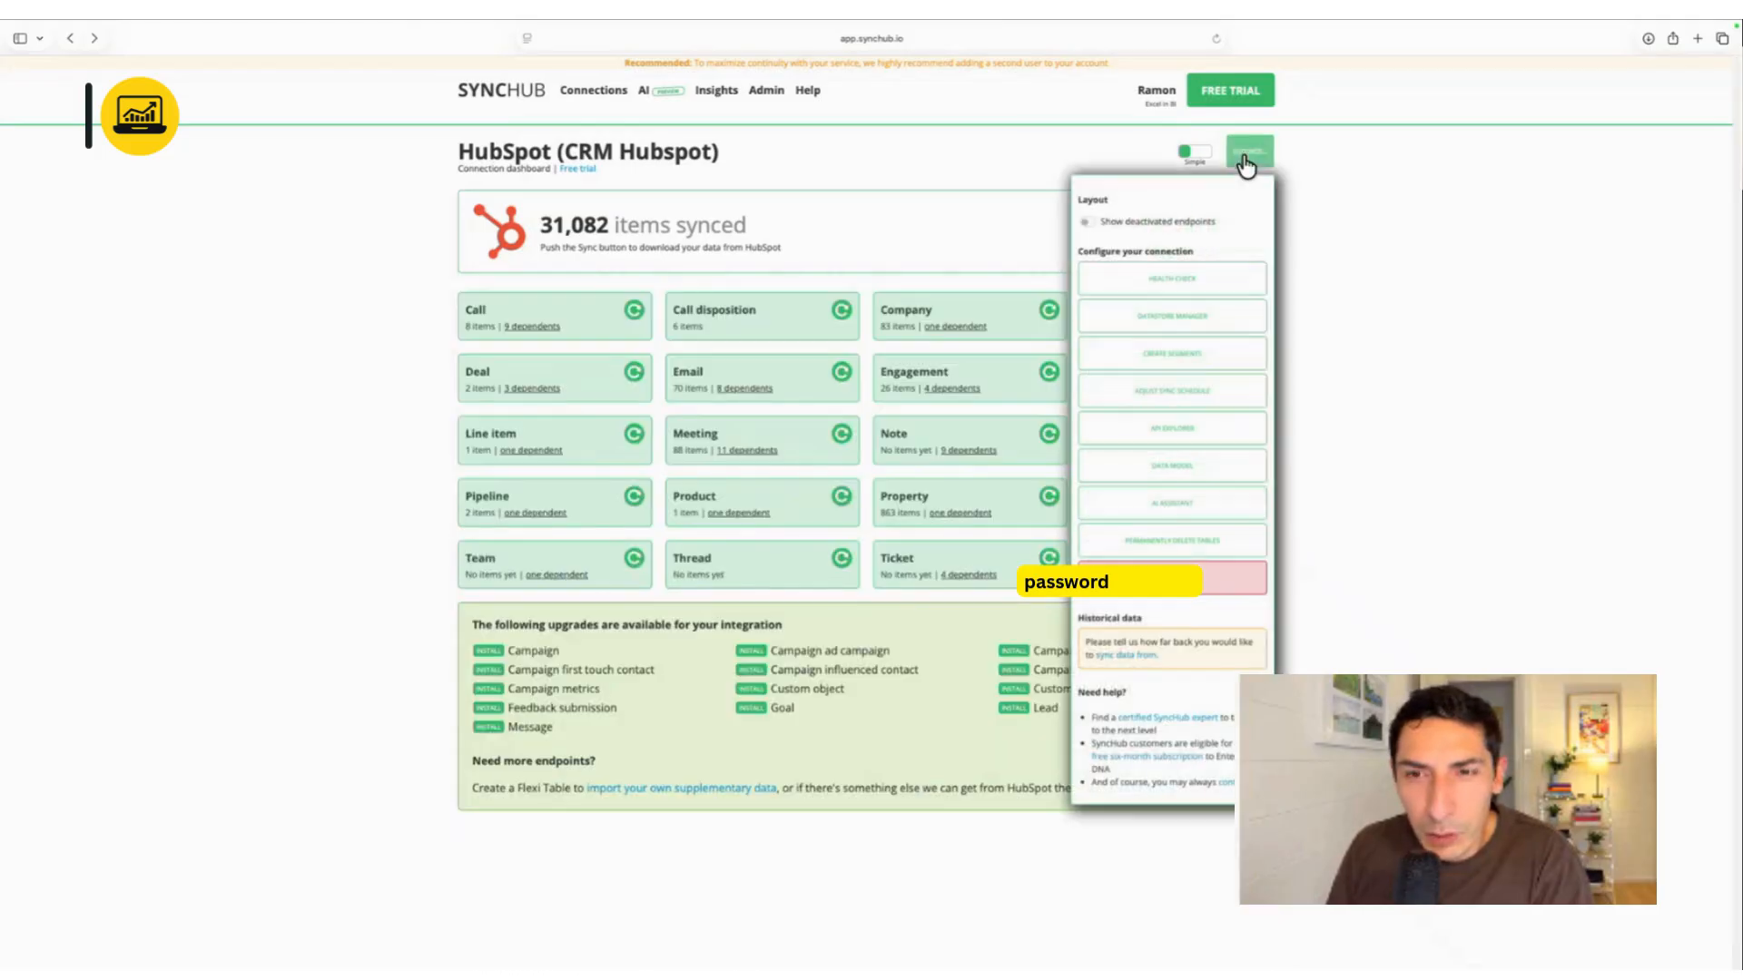
pyautogui.click(1185, 470)
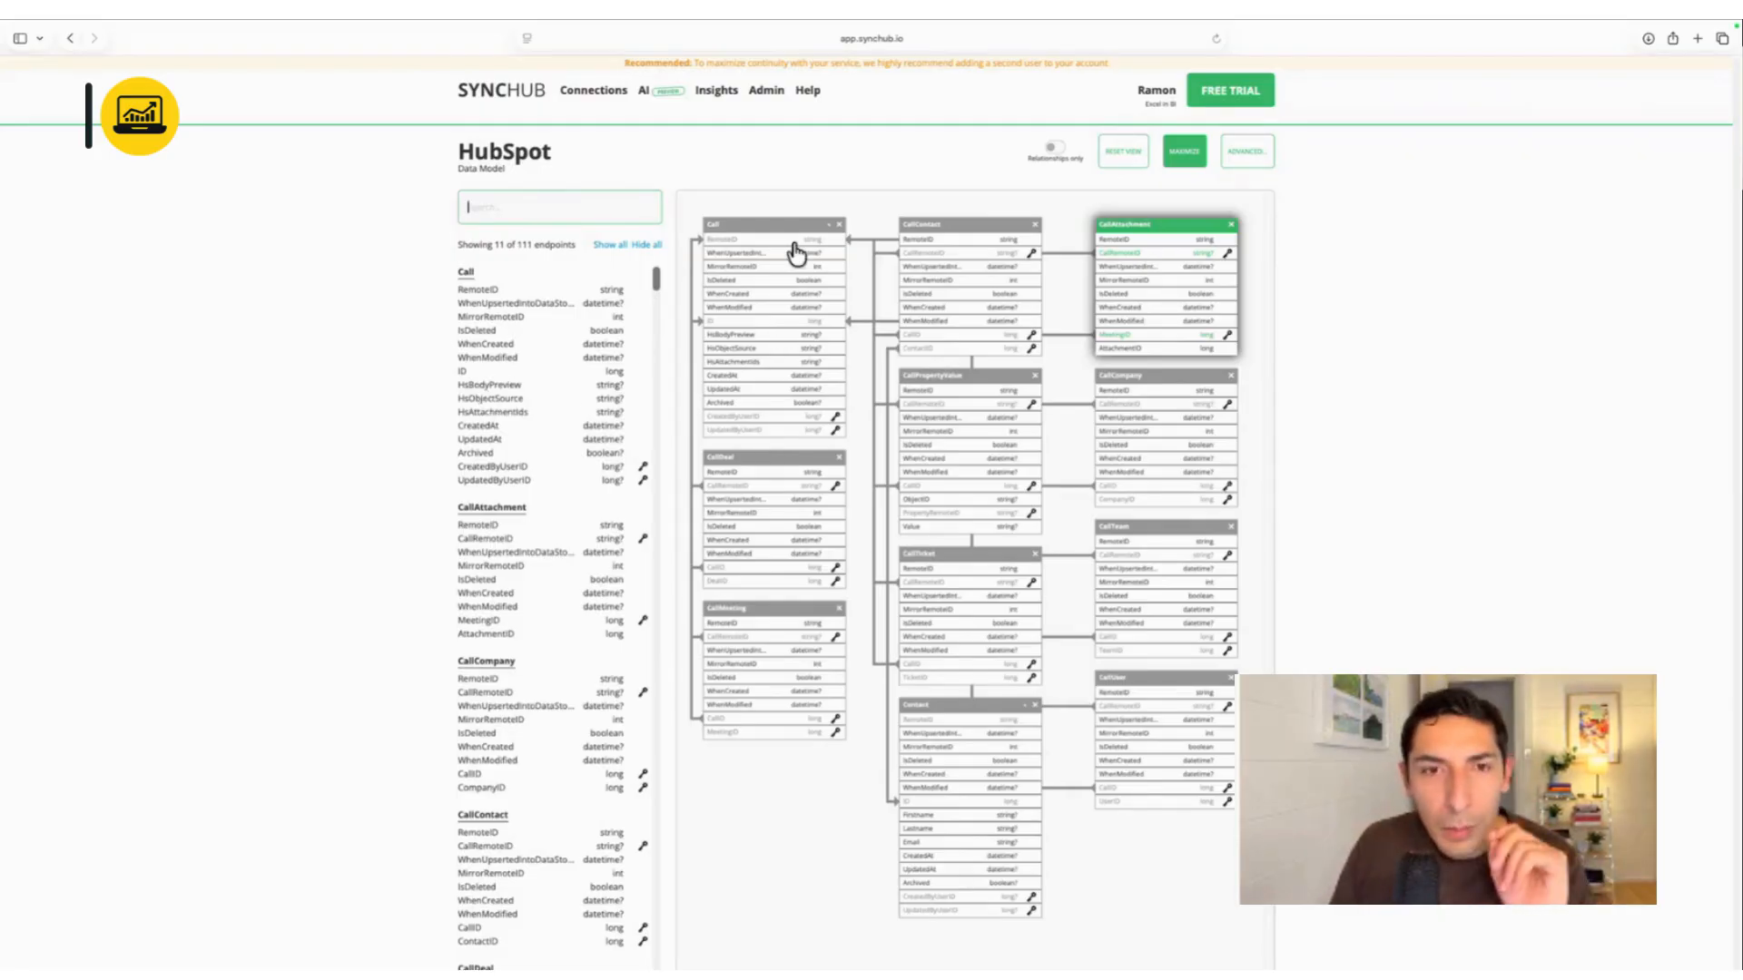
# Examine the Call, CallContact, CallPropertyValue, CallTeam and CallTicket tables with their fields and relationships in the HubSpot data model
pyautogui.click(775, 223)
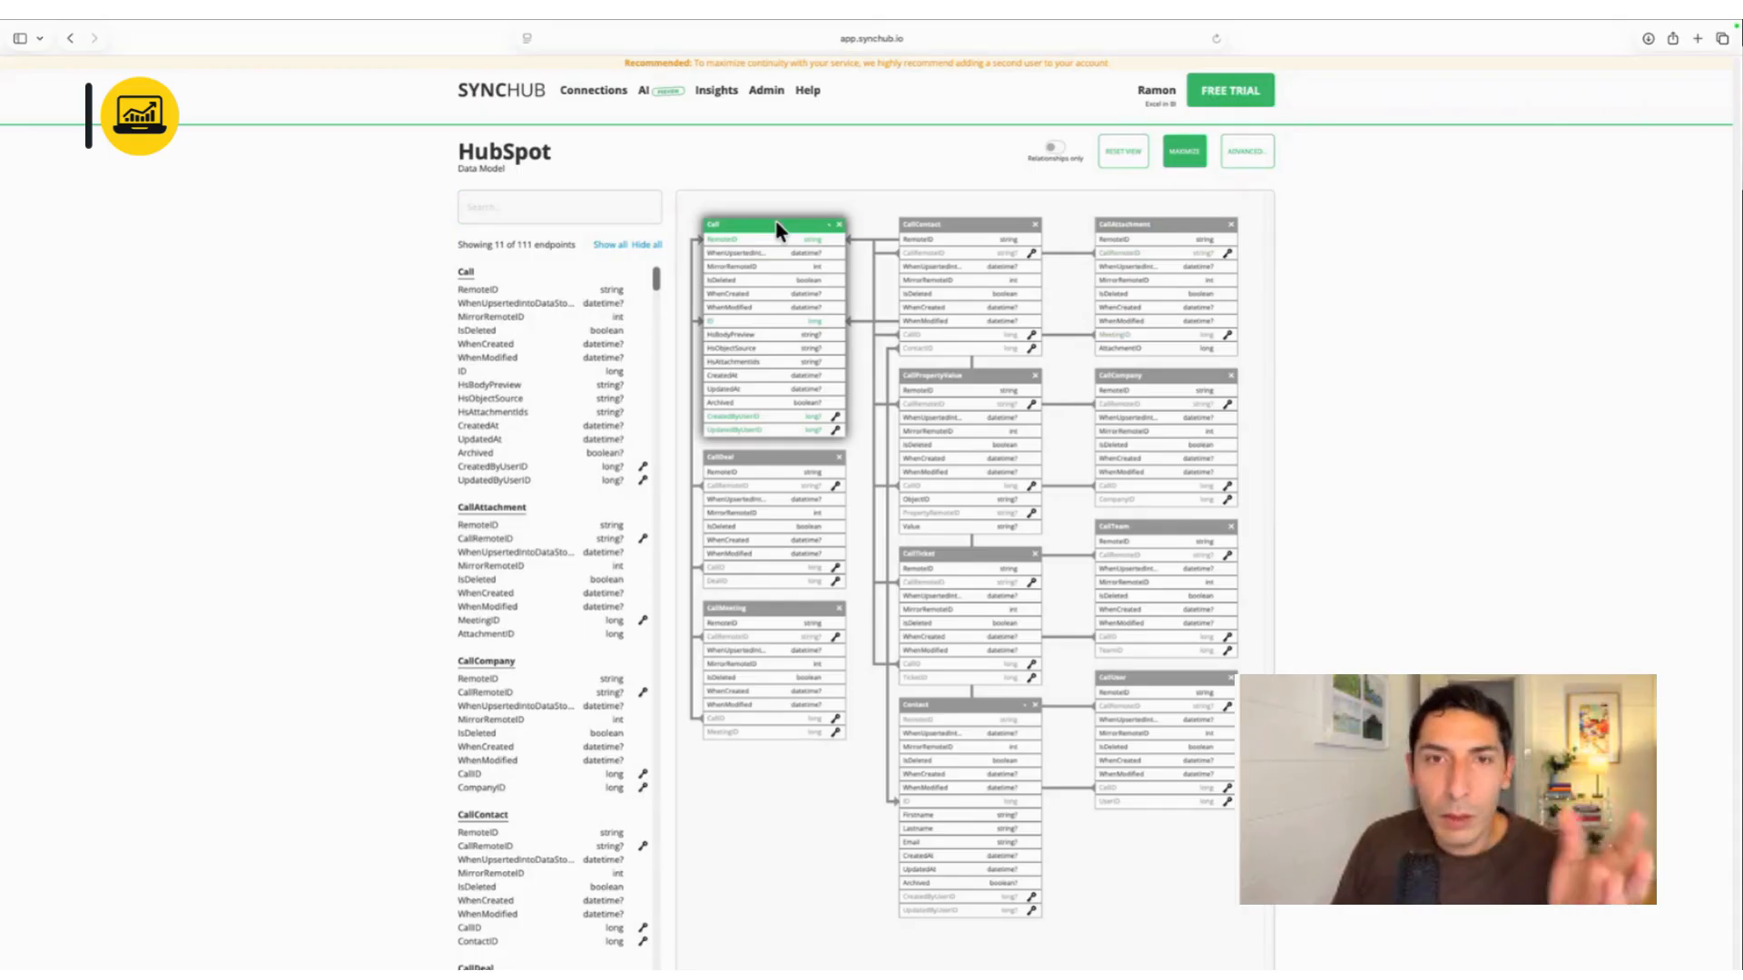
pyautogui.click(960, 234)
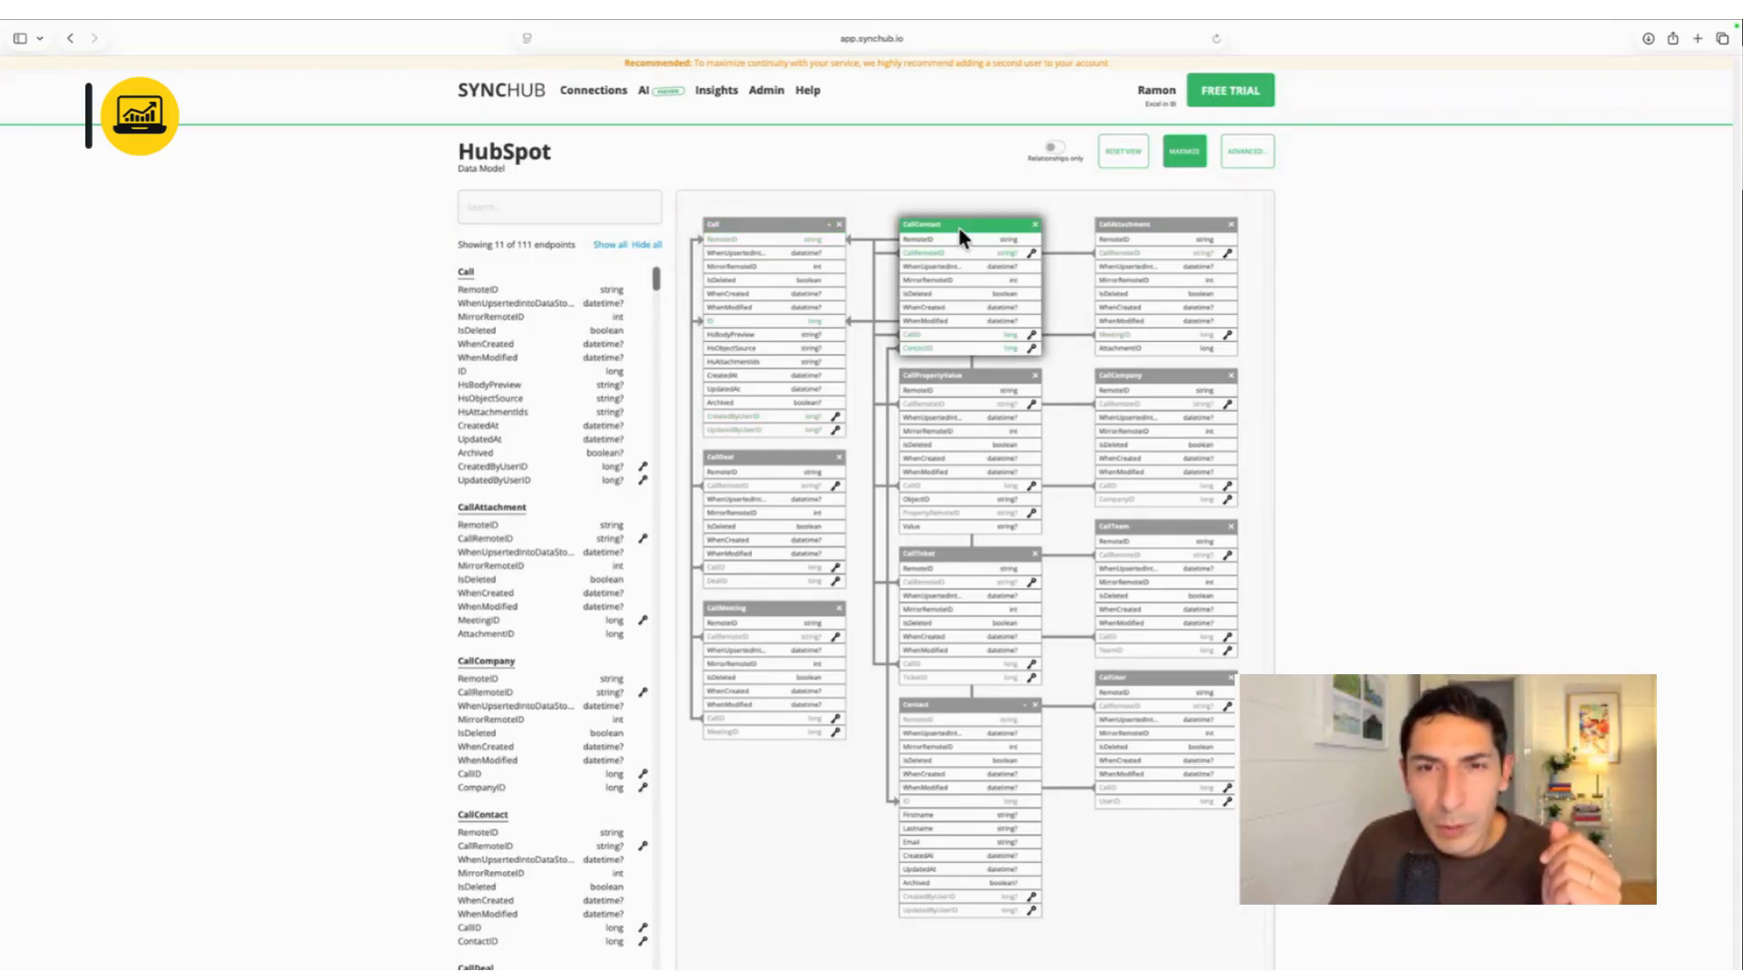
pyautogui.click(947, 370)
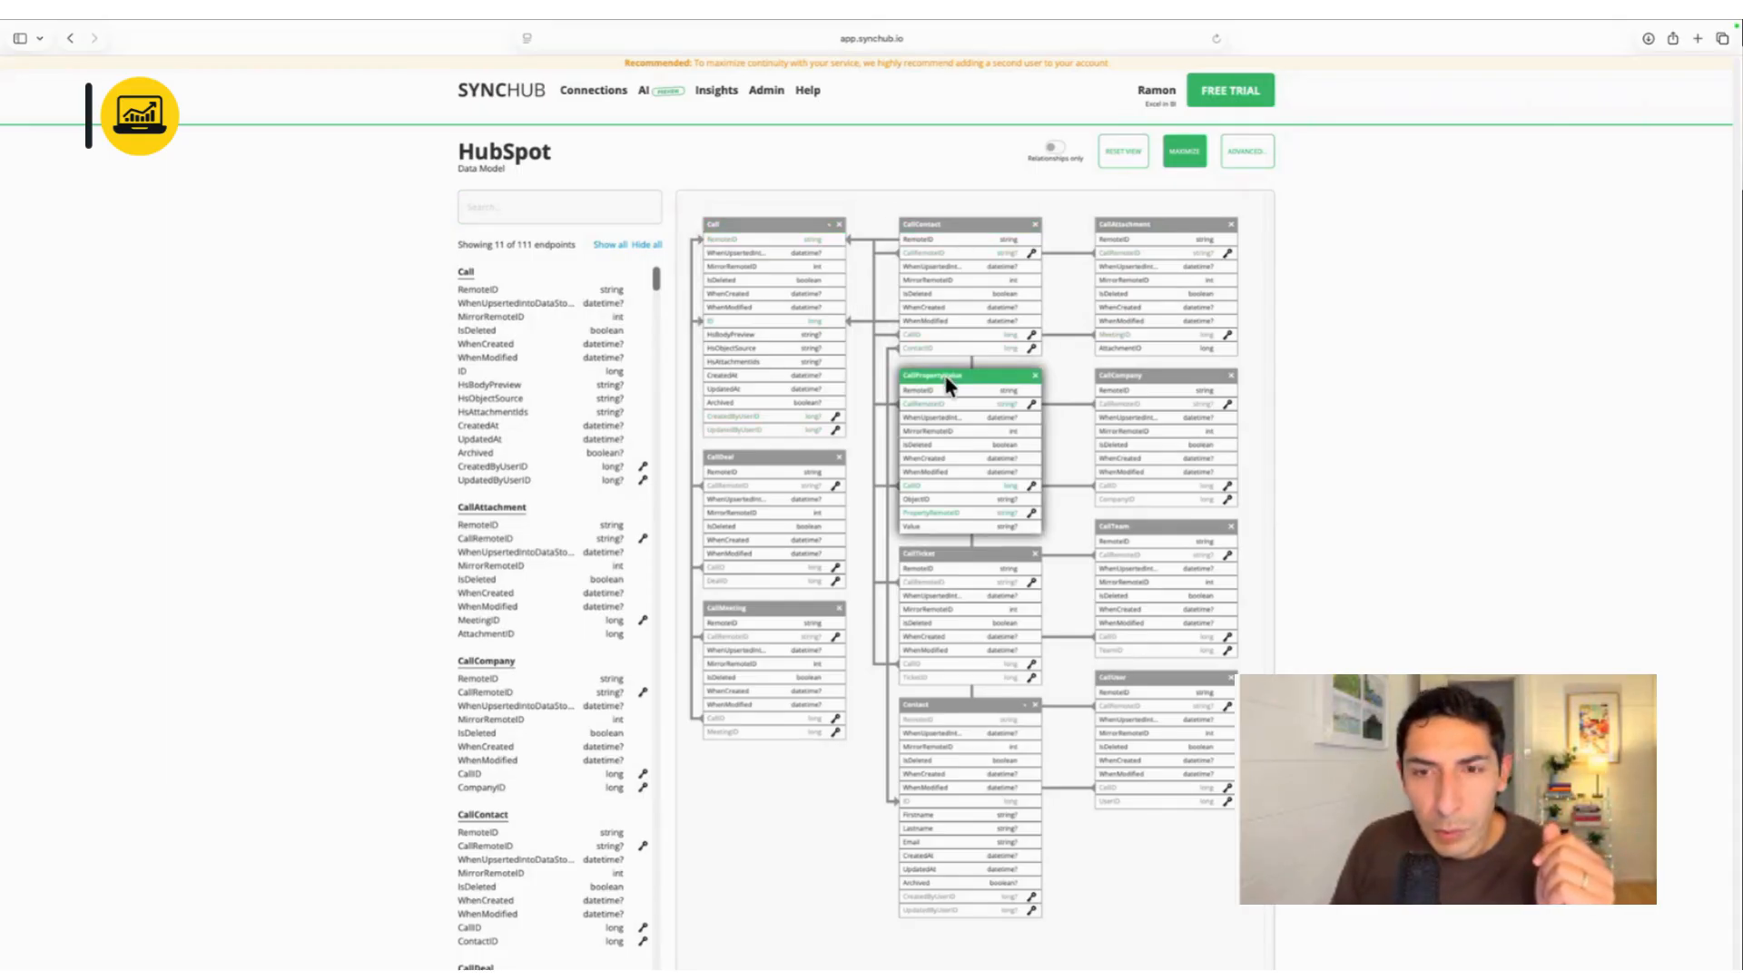
pyautogui.click(1148, 472)
pyautogui.click(1127, 530)
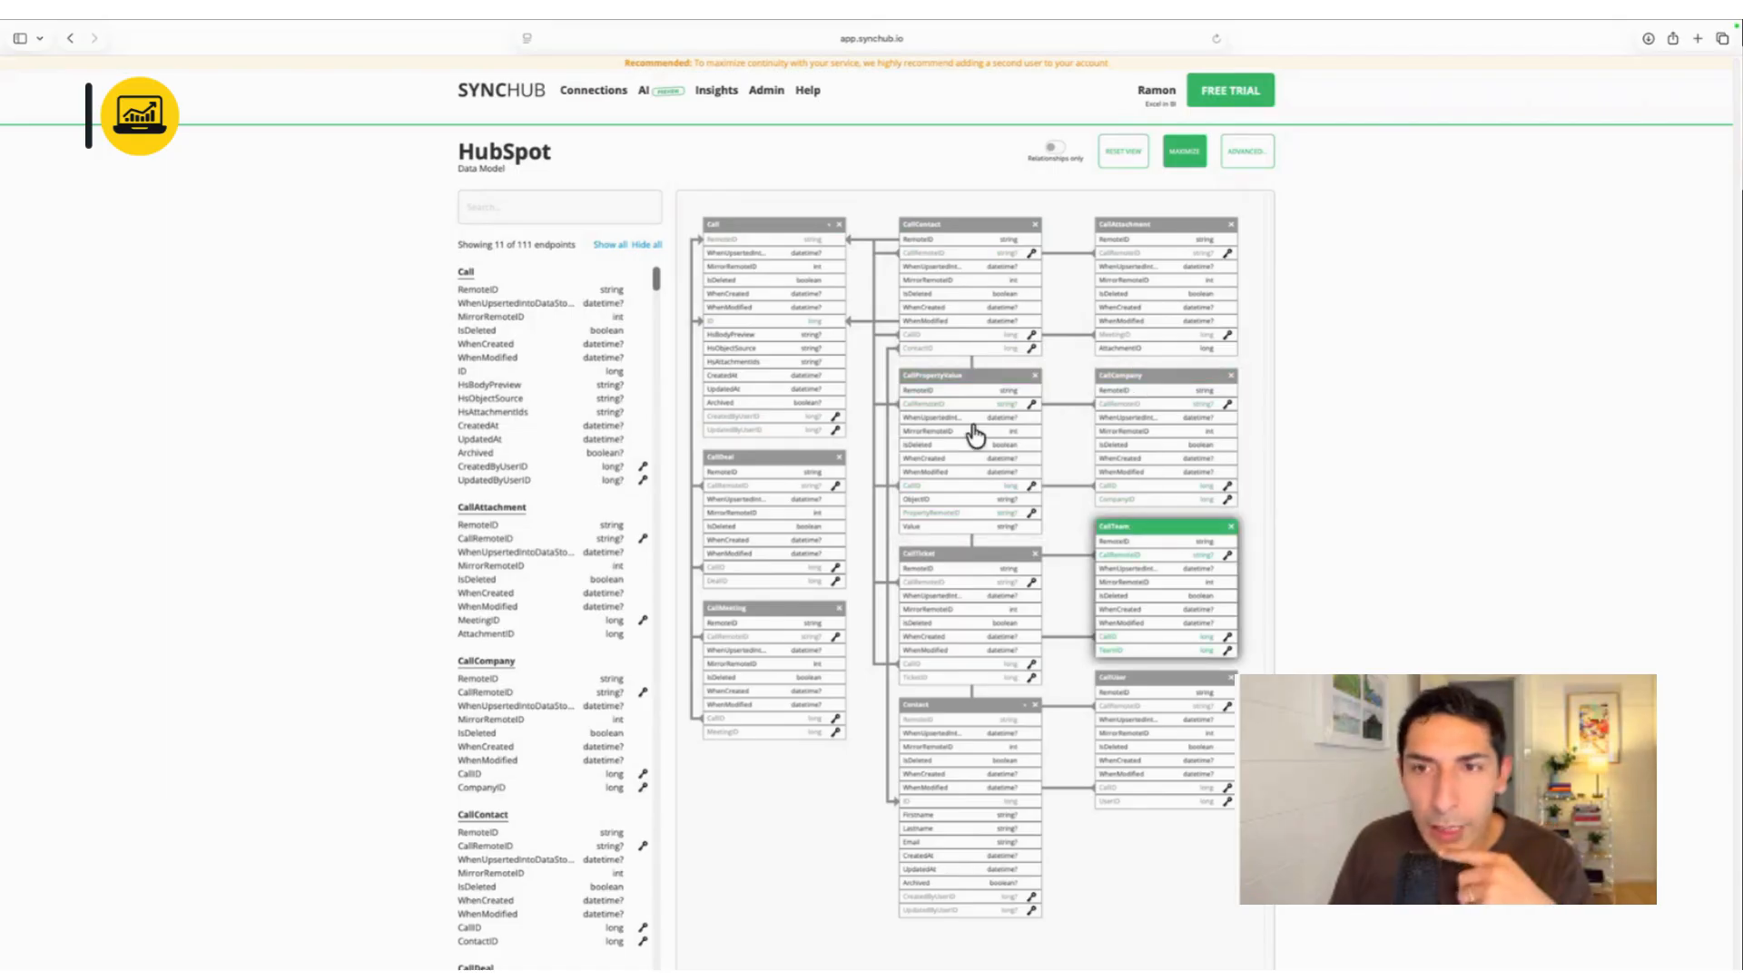
pyautogui.click(984, 557)
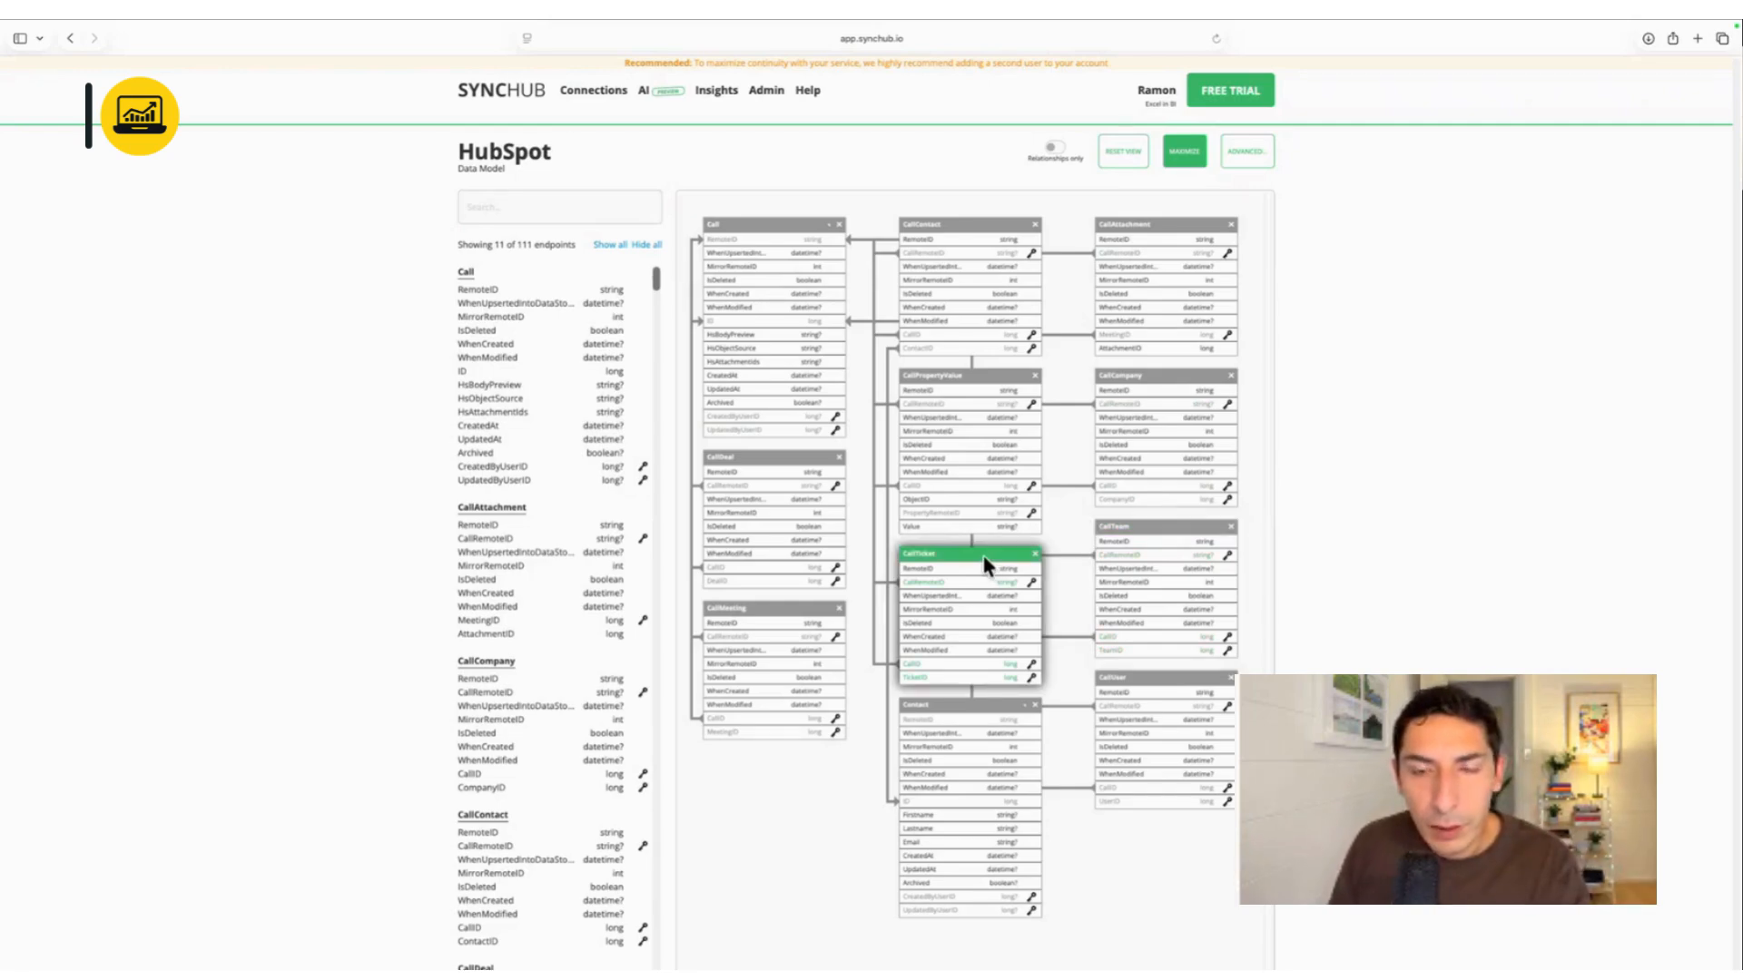
pyautogui.scroll(-10, 544, 720)
pyautogui.click(468, 643)
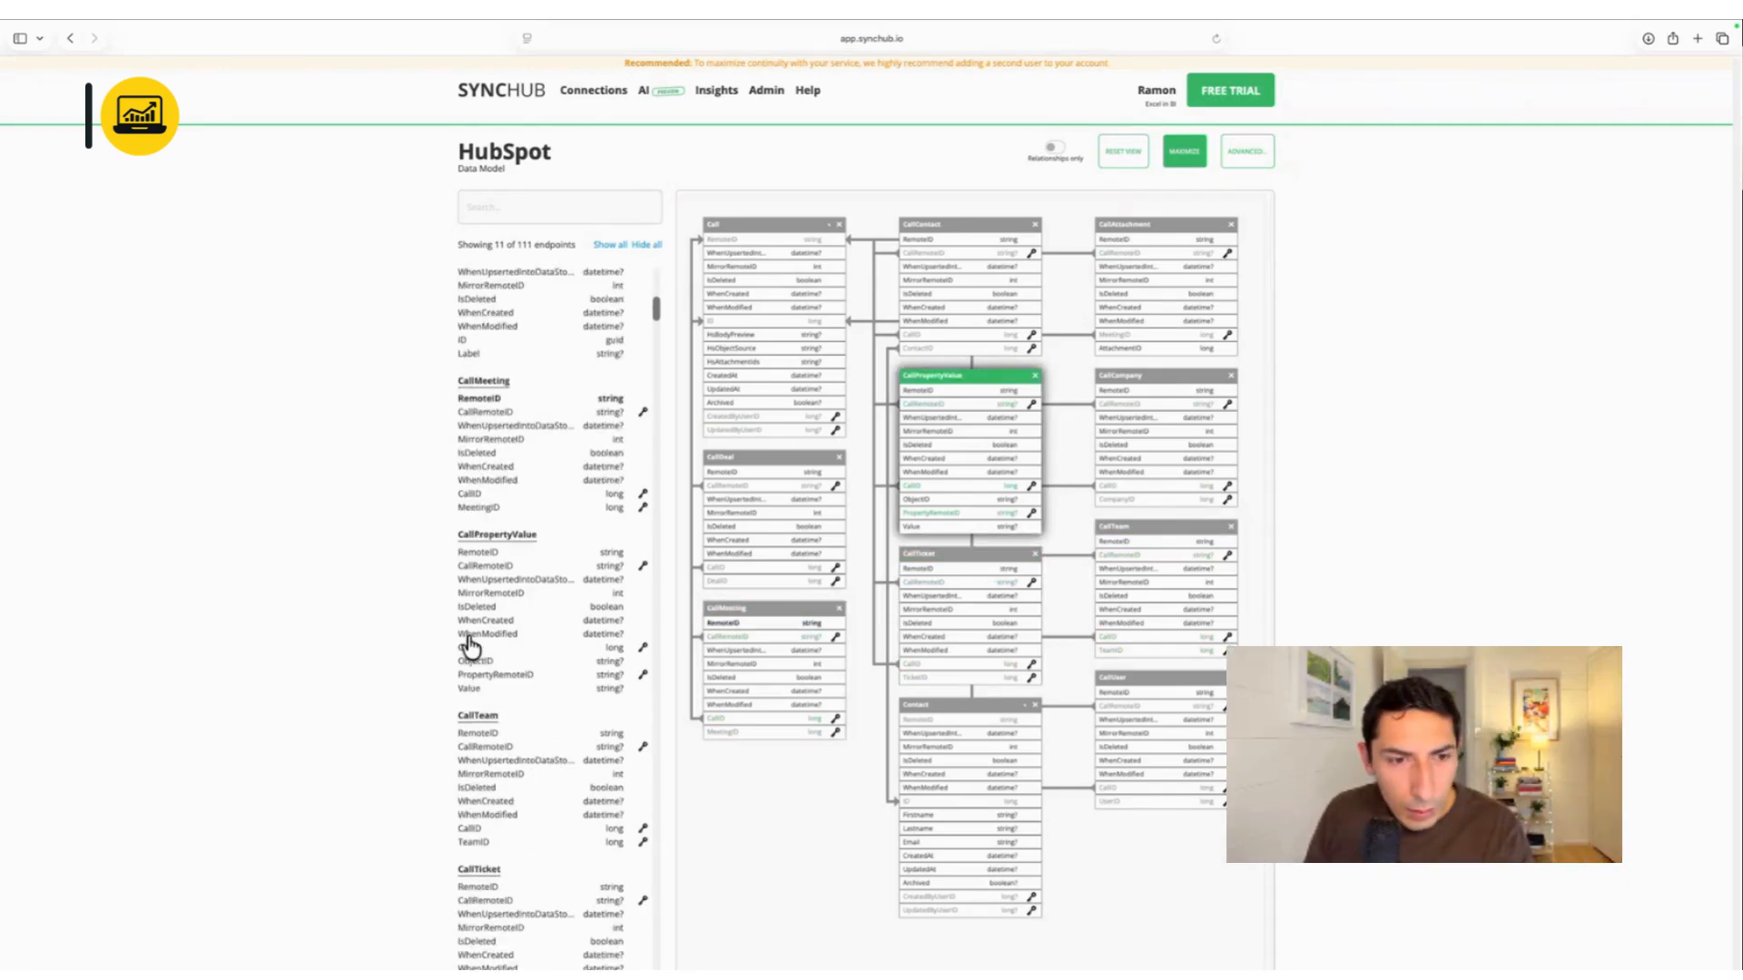
pyautogui.click(468, 637)
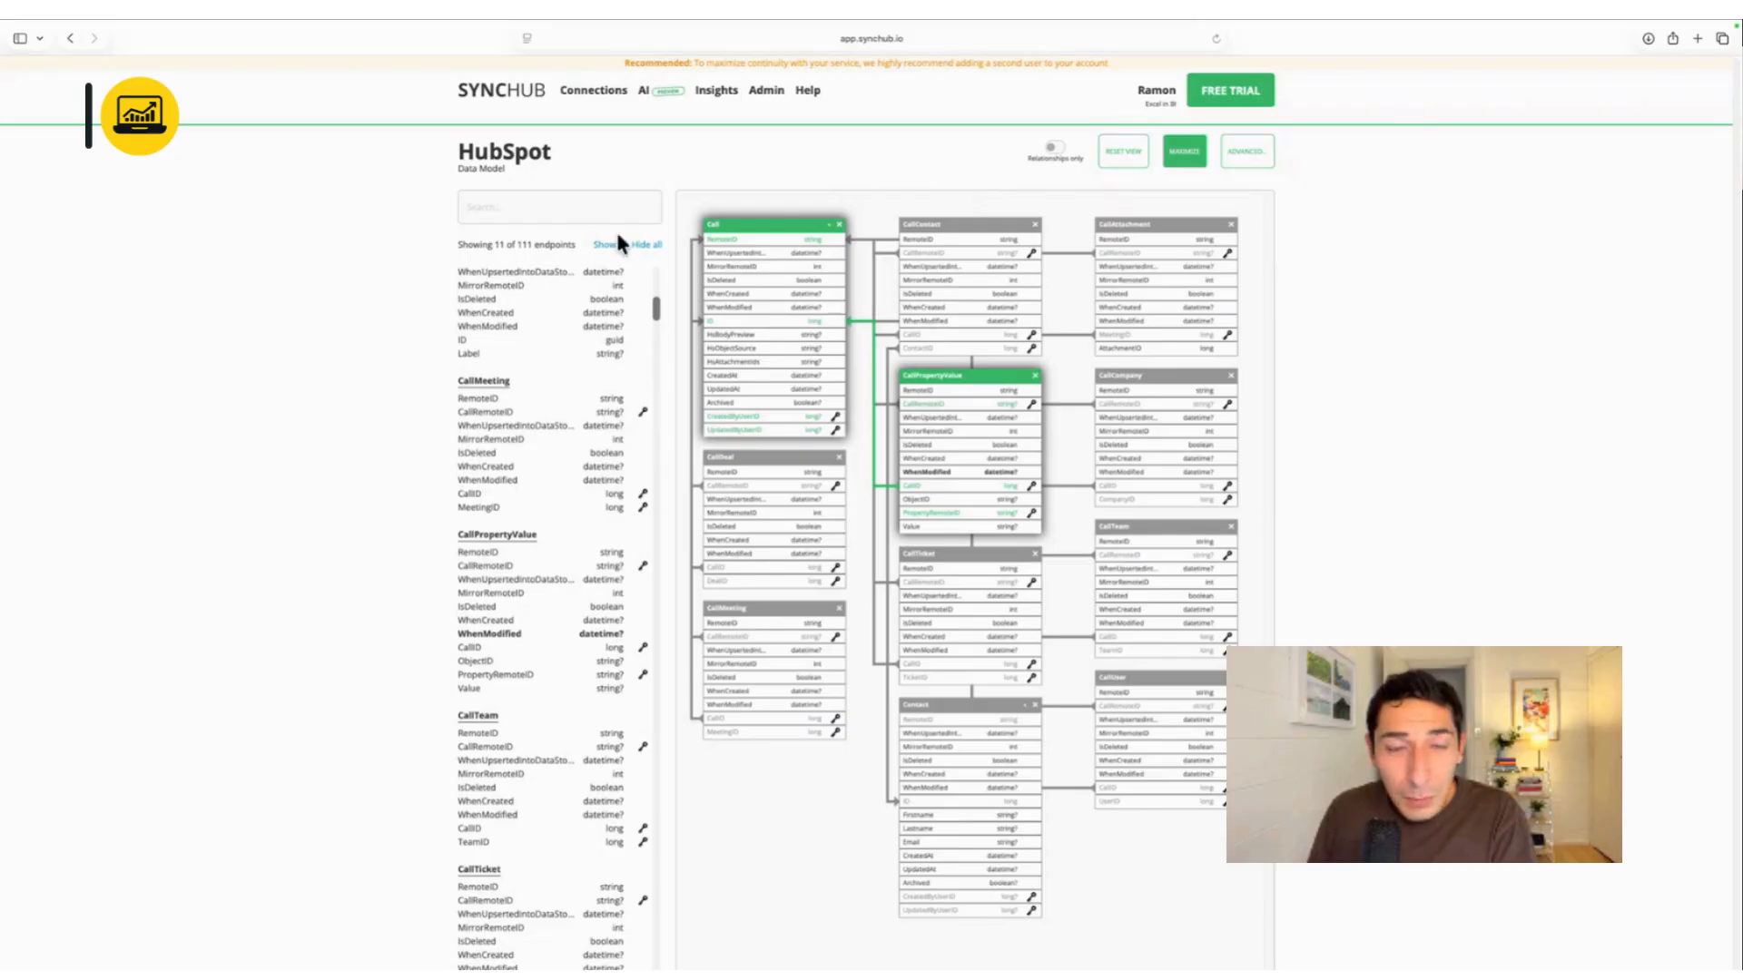
pyautogui.moveTo(659, 314); pyautogui.dragTo(652, 277)
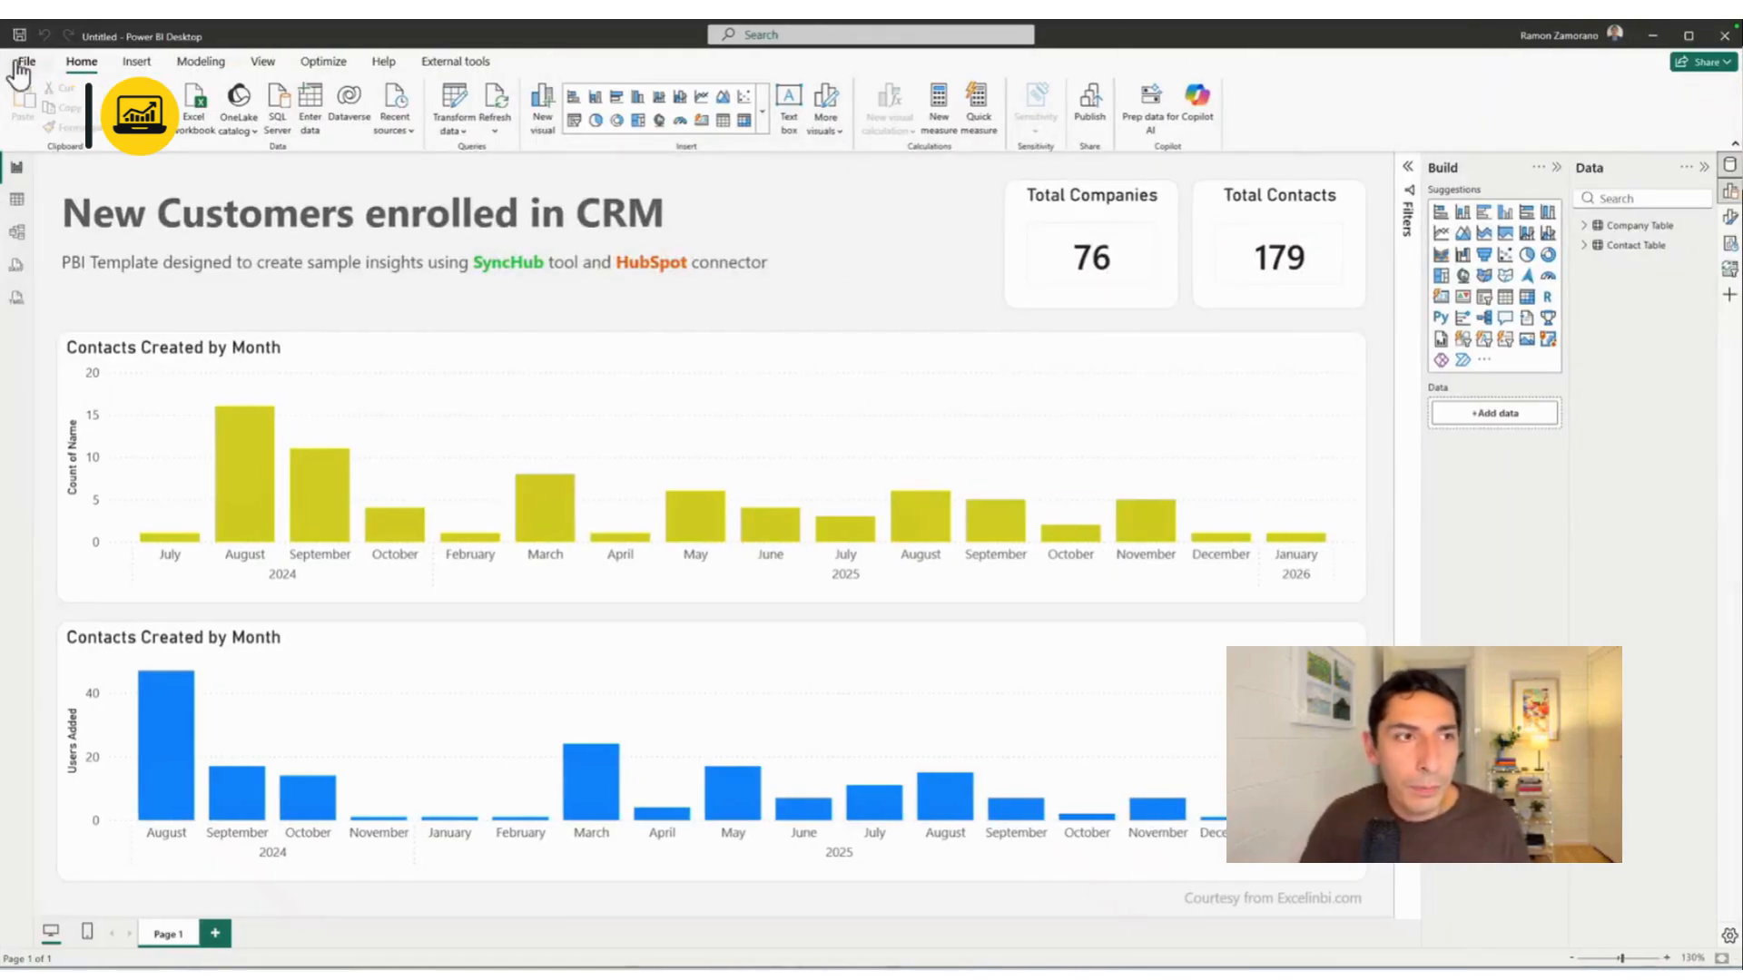
# Minimize the loaded report in Power BI Desktop, and open a new blank report with its list of common data sources
pyautogui.click(19, 62)
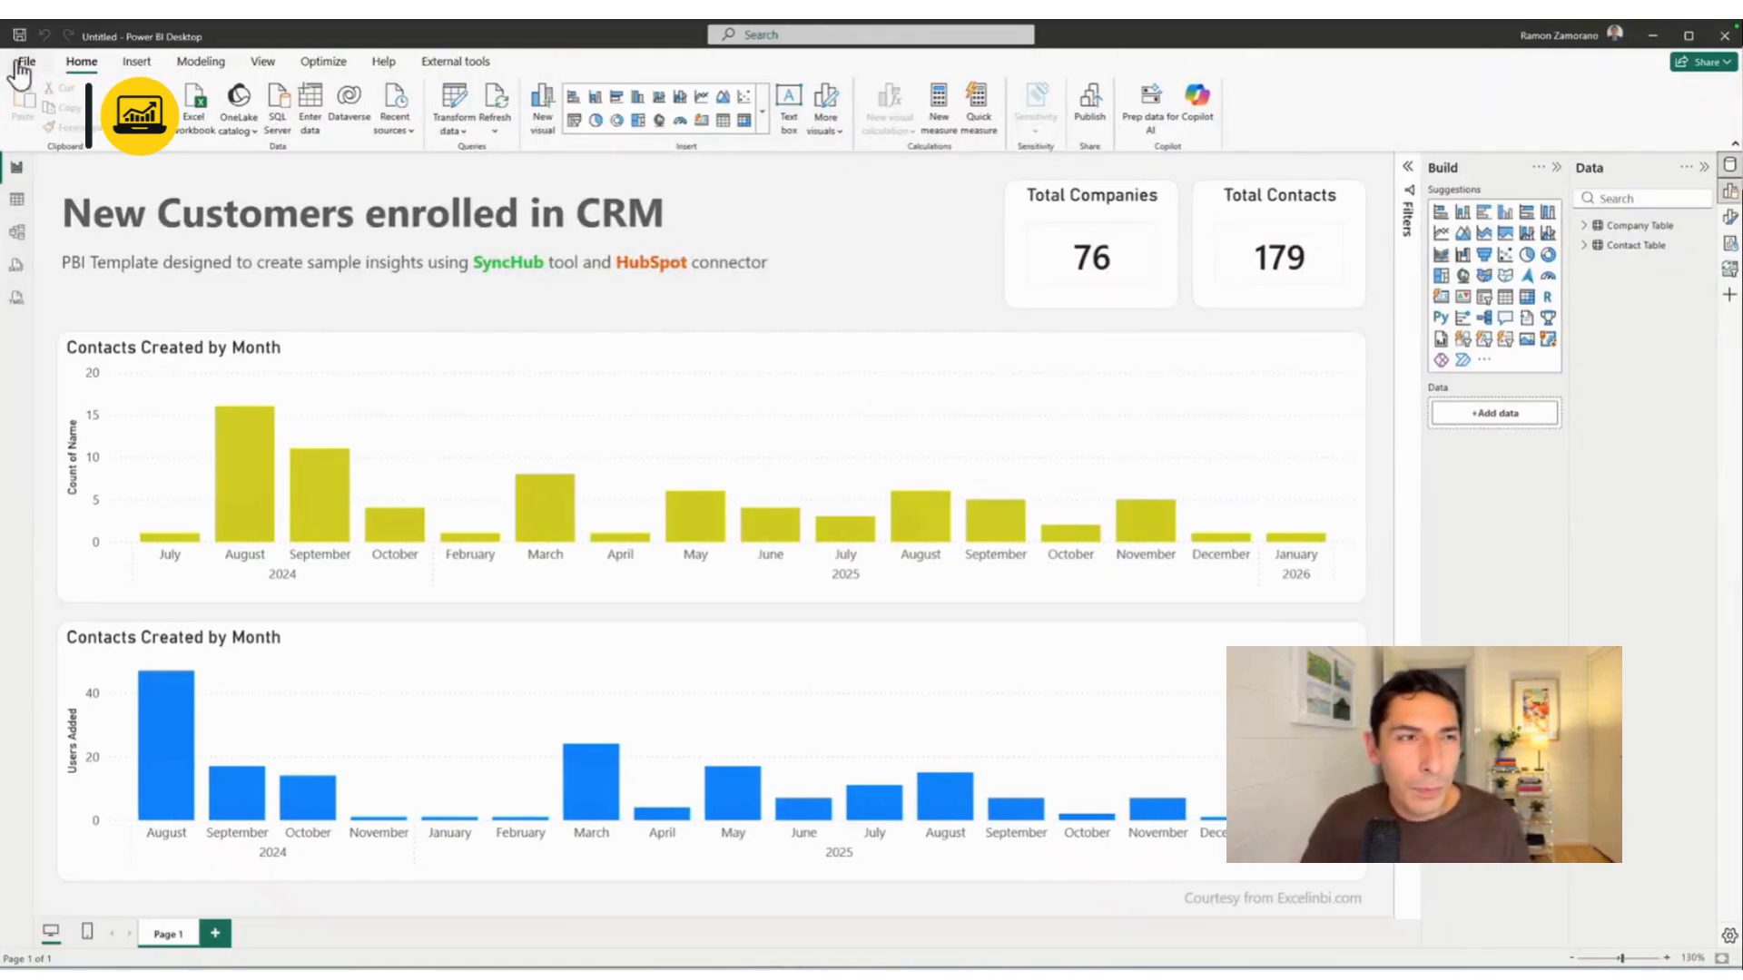
pyautogui.click(271, 218)
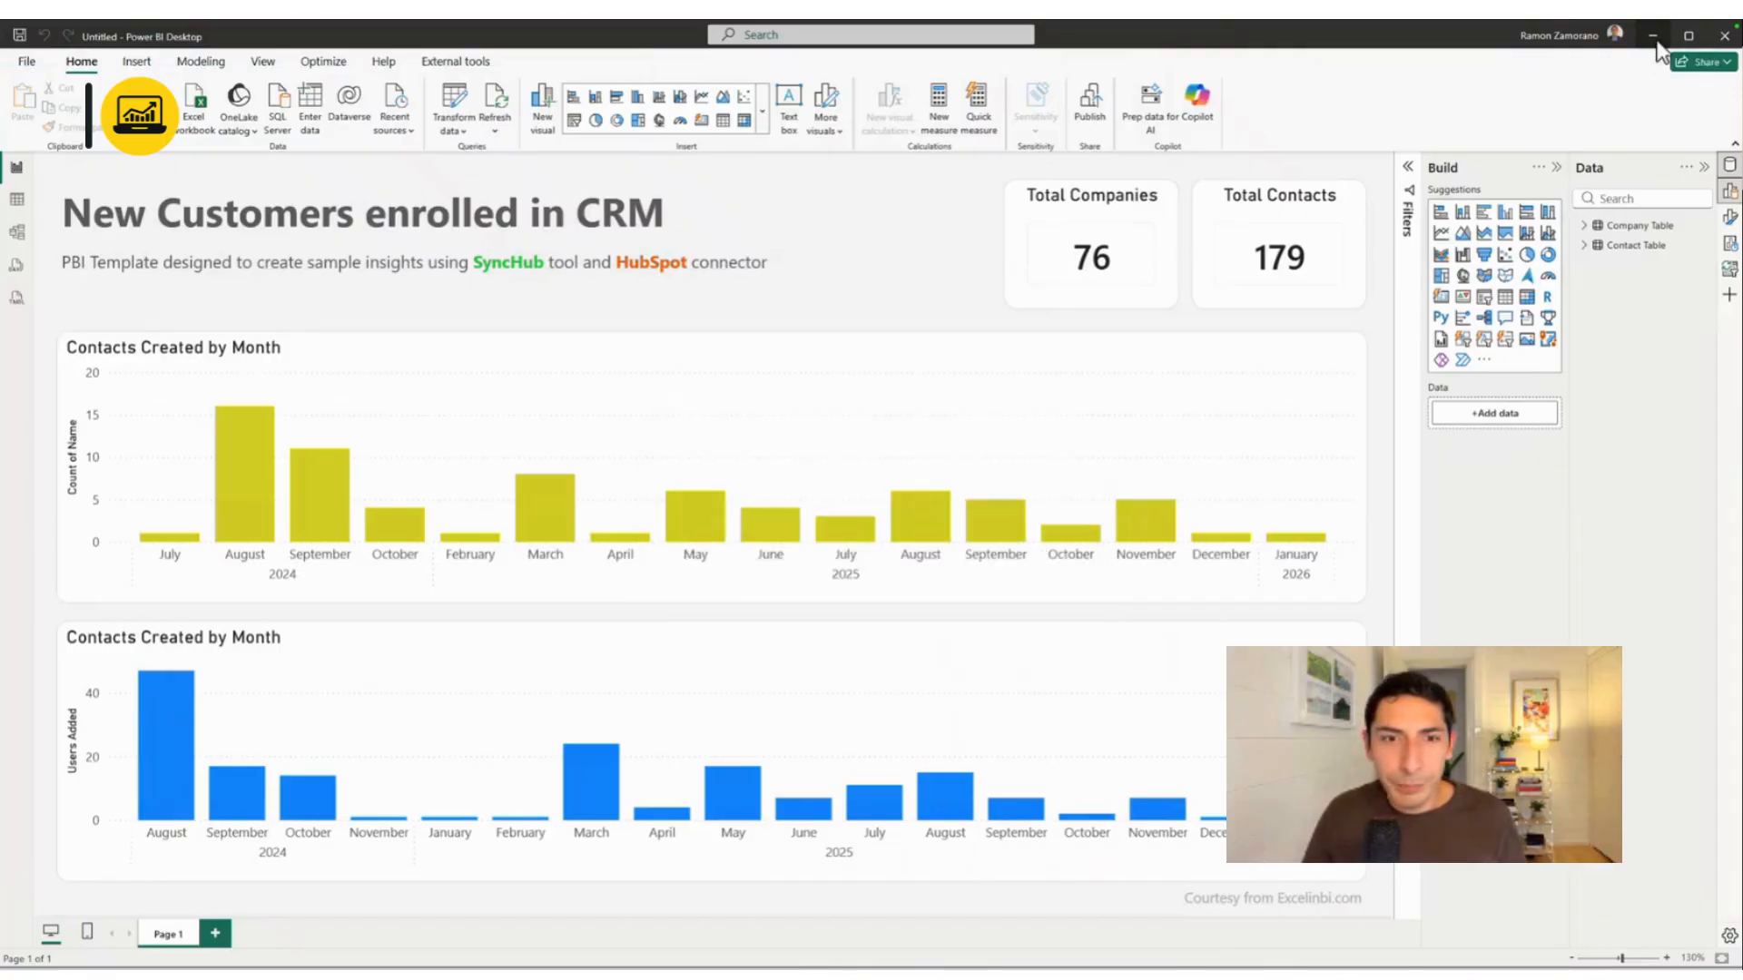
pyautogui.click(1653, 36)
pyautogui.click(1582, 298)
pyautogui.click(1582, 298)
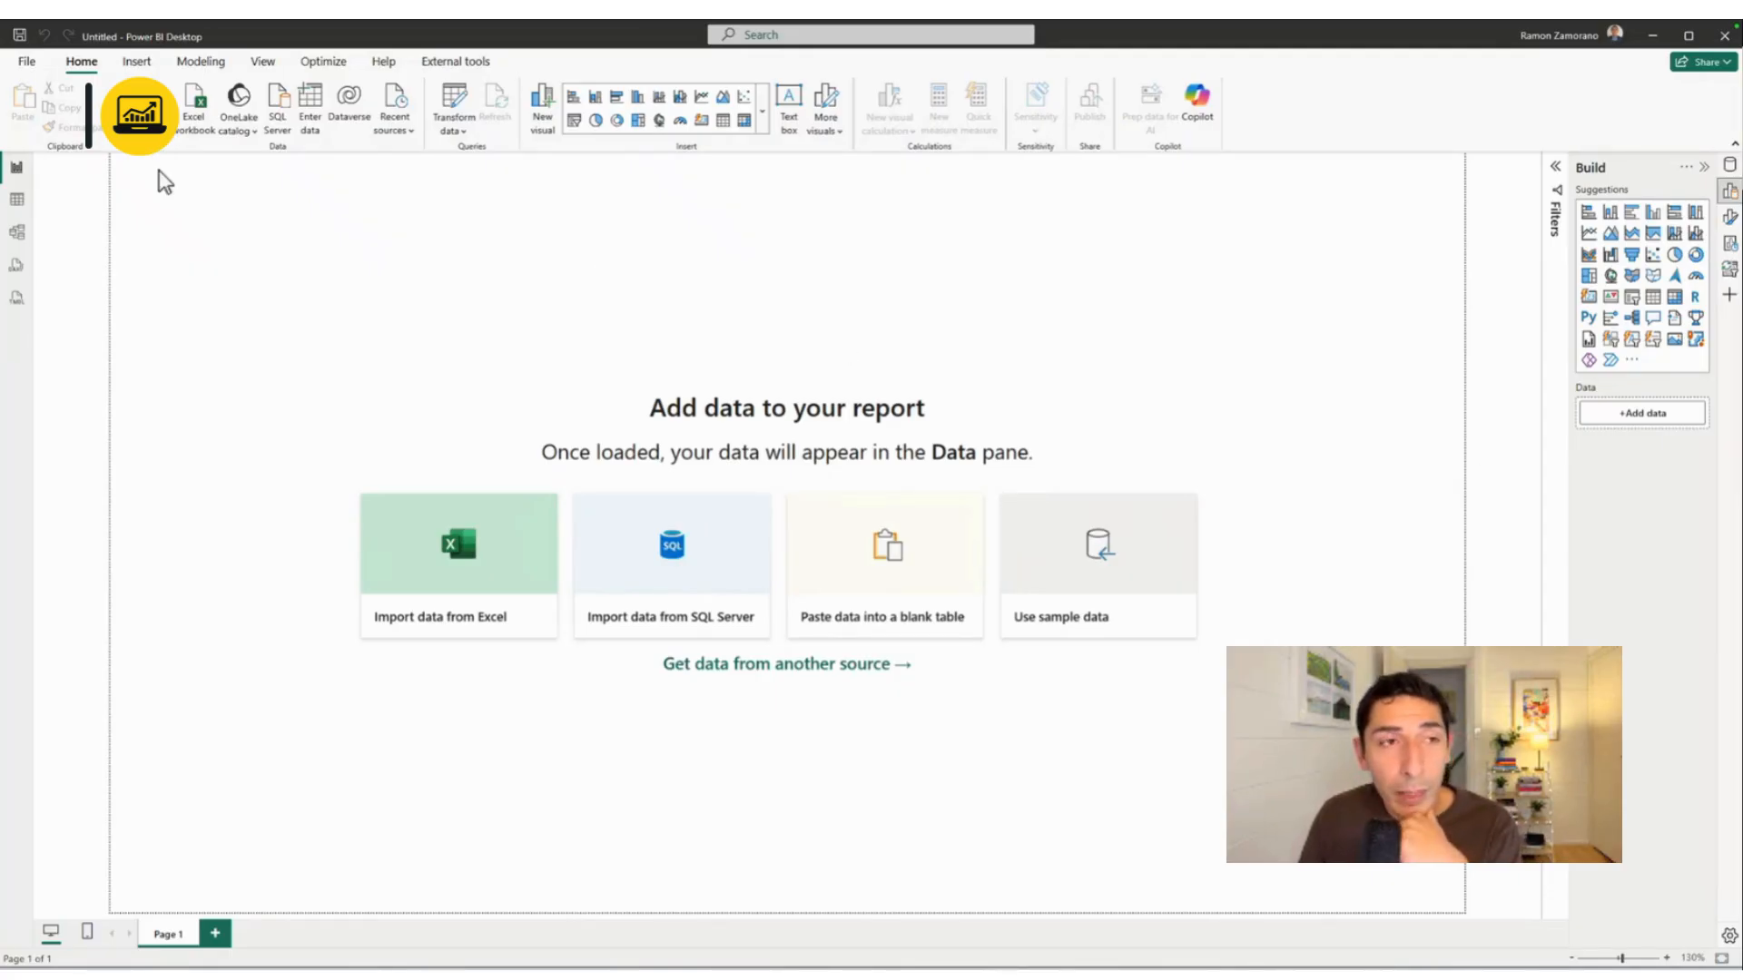
pyautogui.click(146, 142)
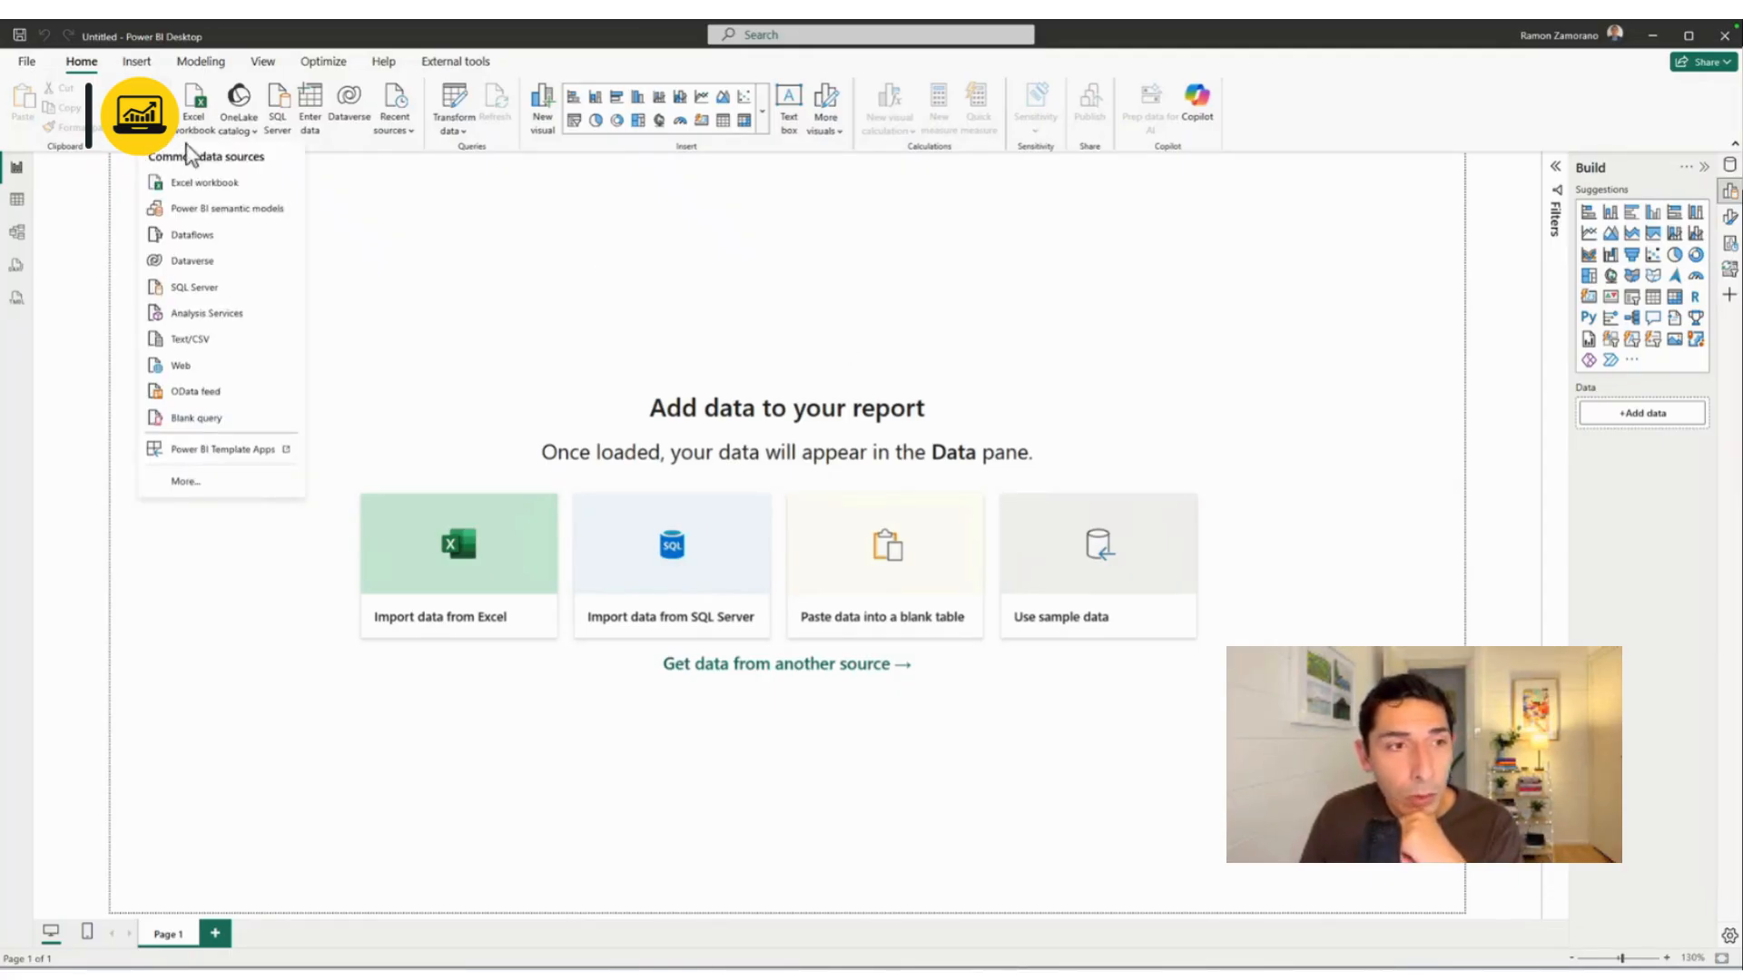
pyautogui.click(781, 327)
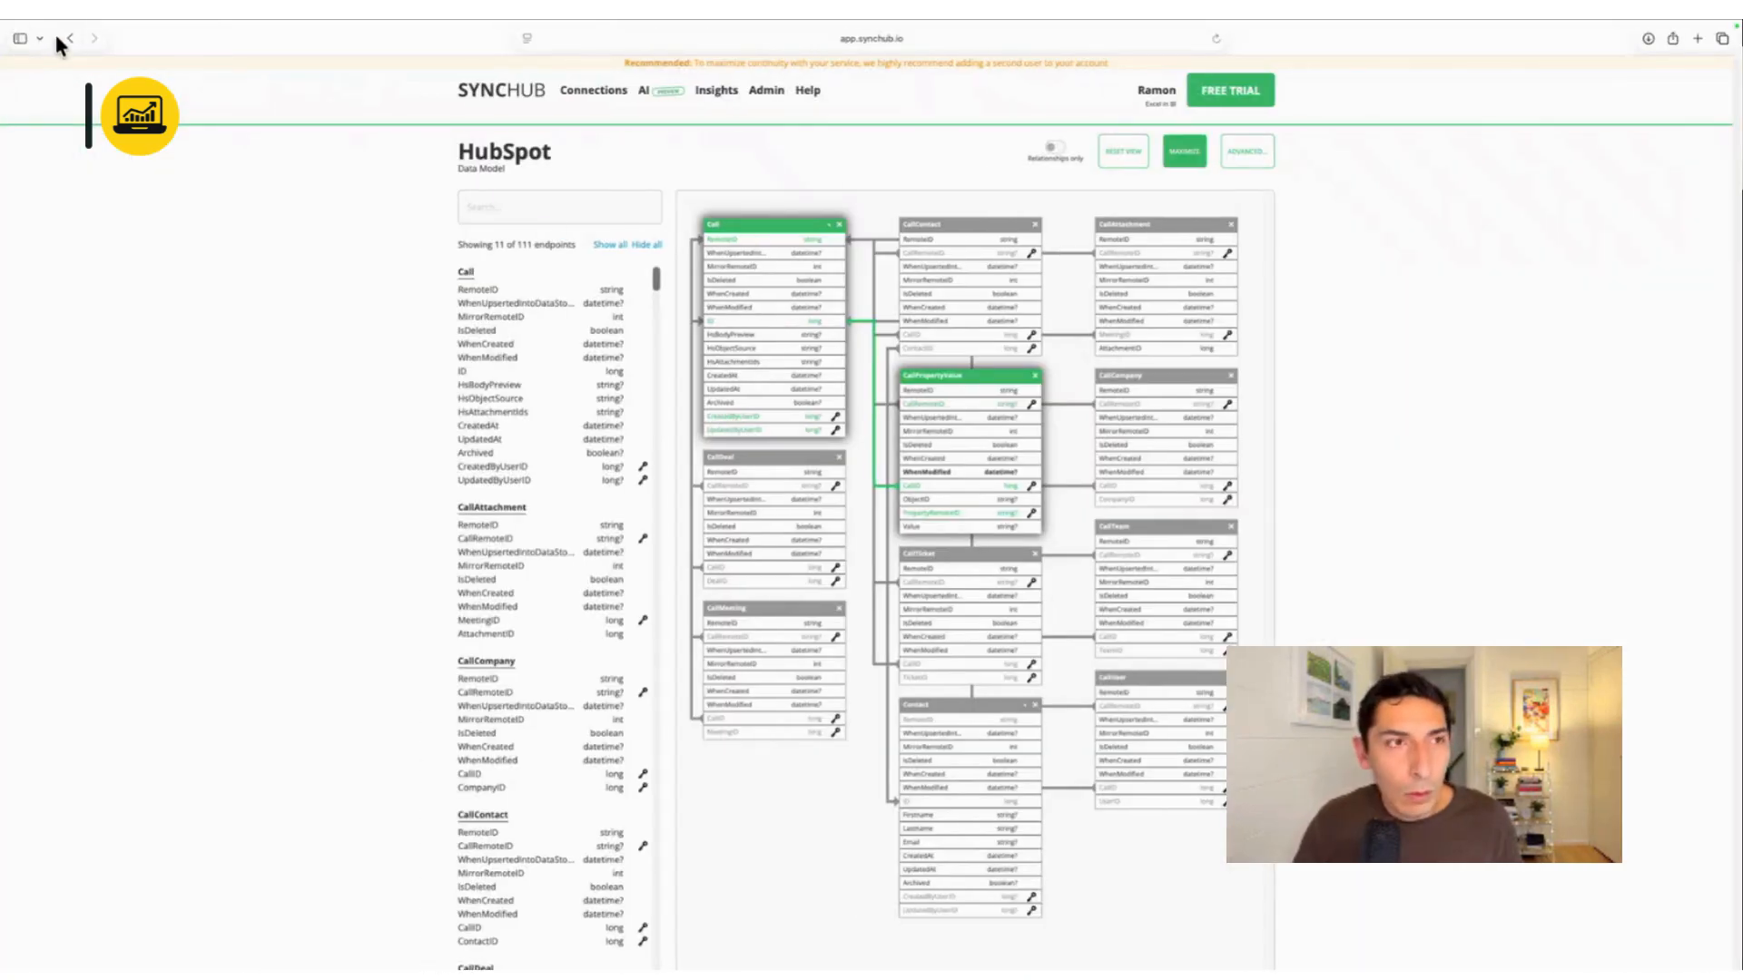
# Return to the HubSpot connection dashboard in SyncHub and show the reporting credentials for Power BI
pyautogui.click(70, 39)
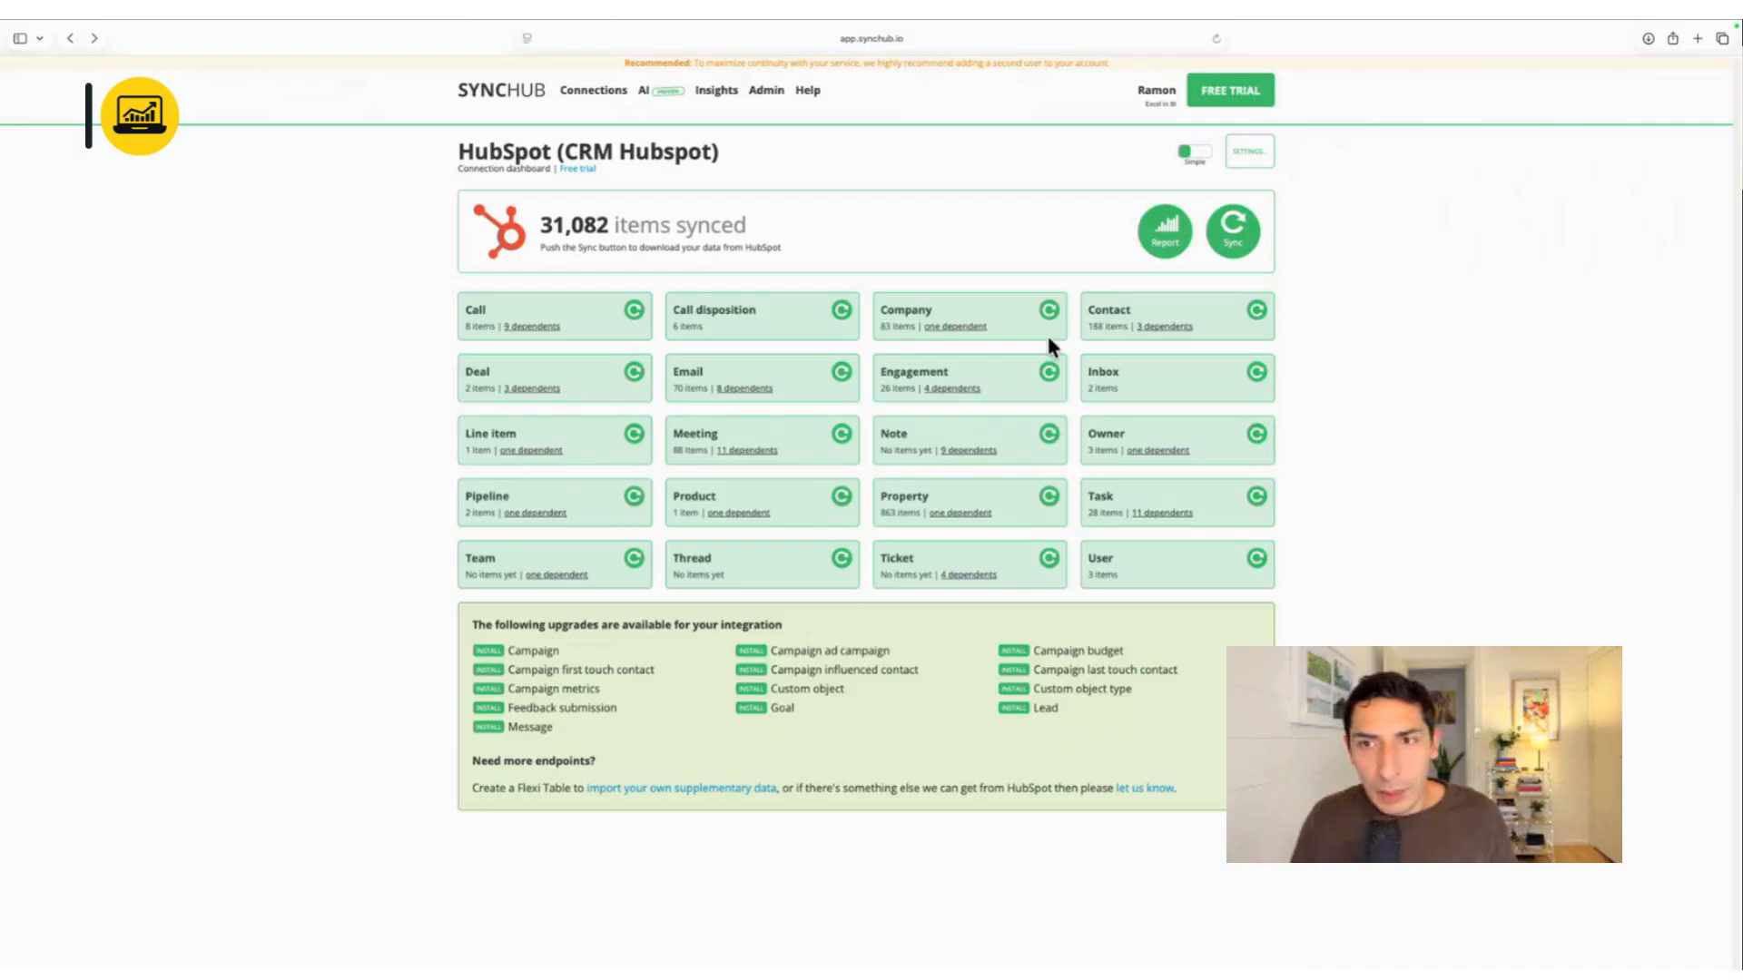
pyautogui.click(1252, 160)
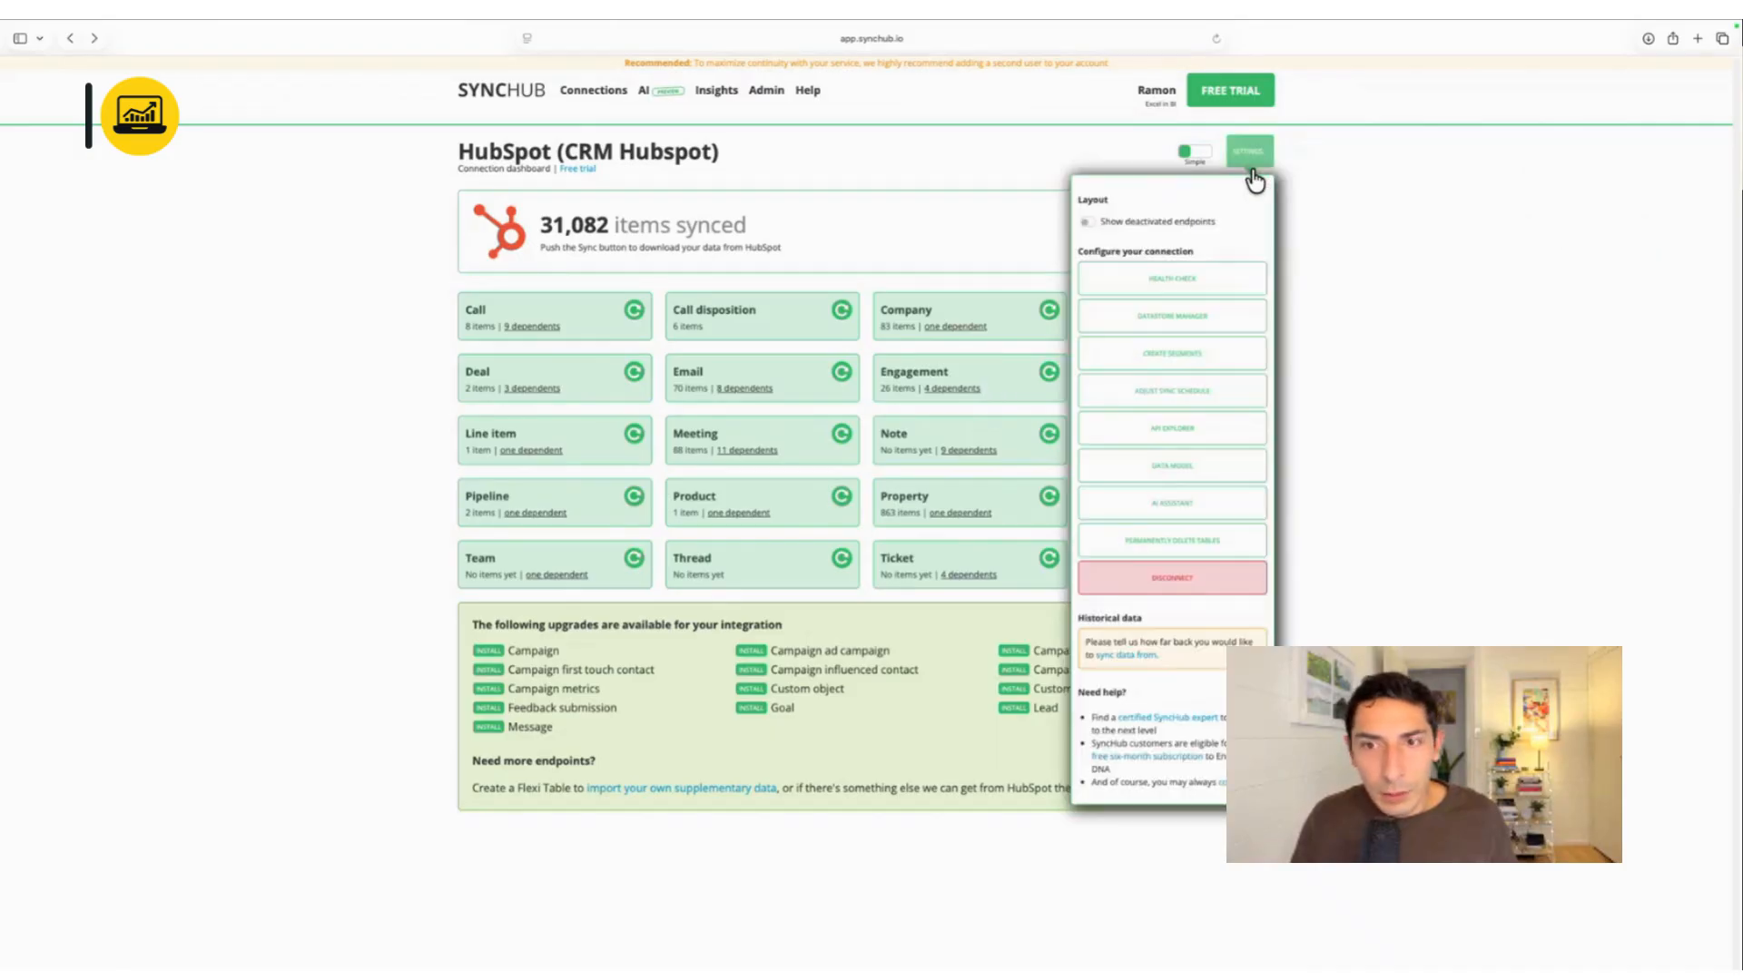
pyautogui.click(1073, 174)
pyautogui.click(1165, 238)
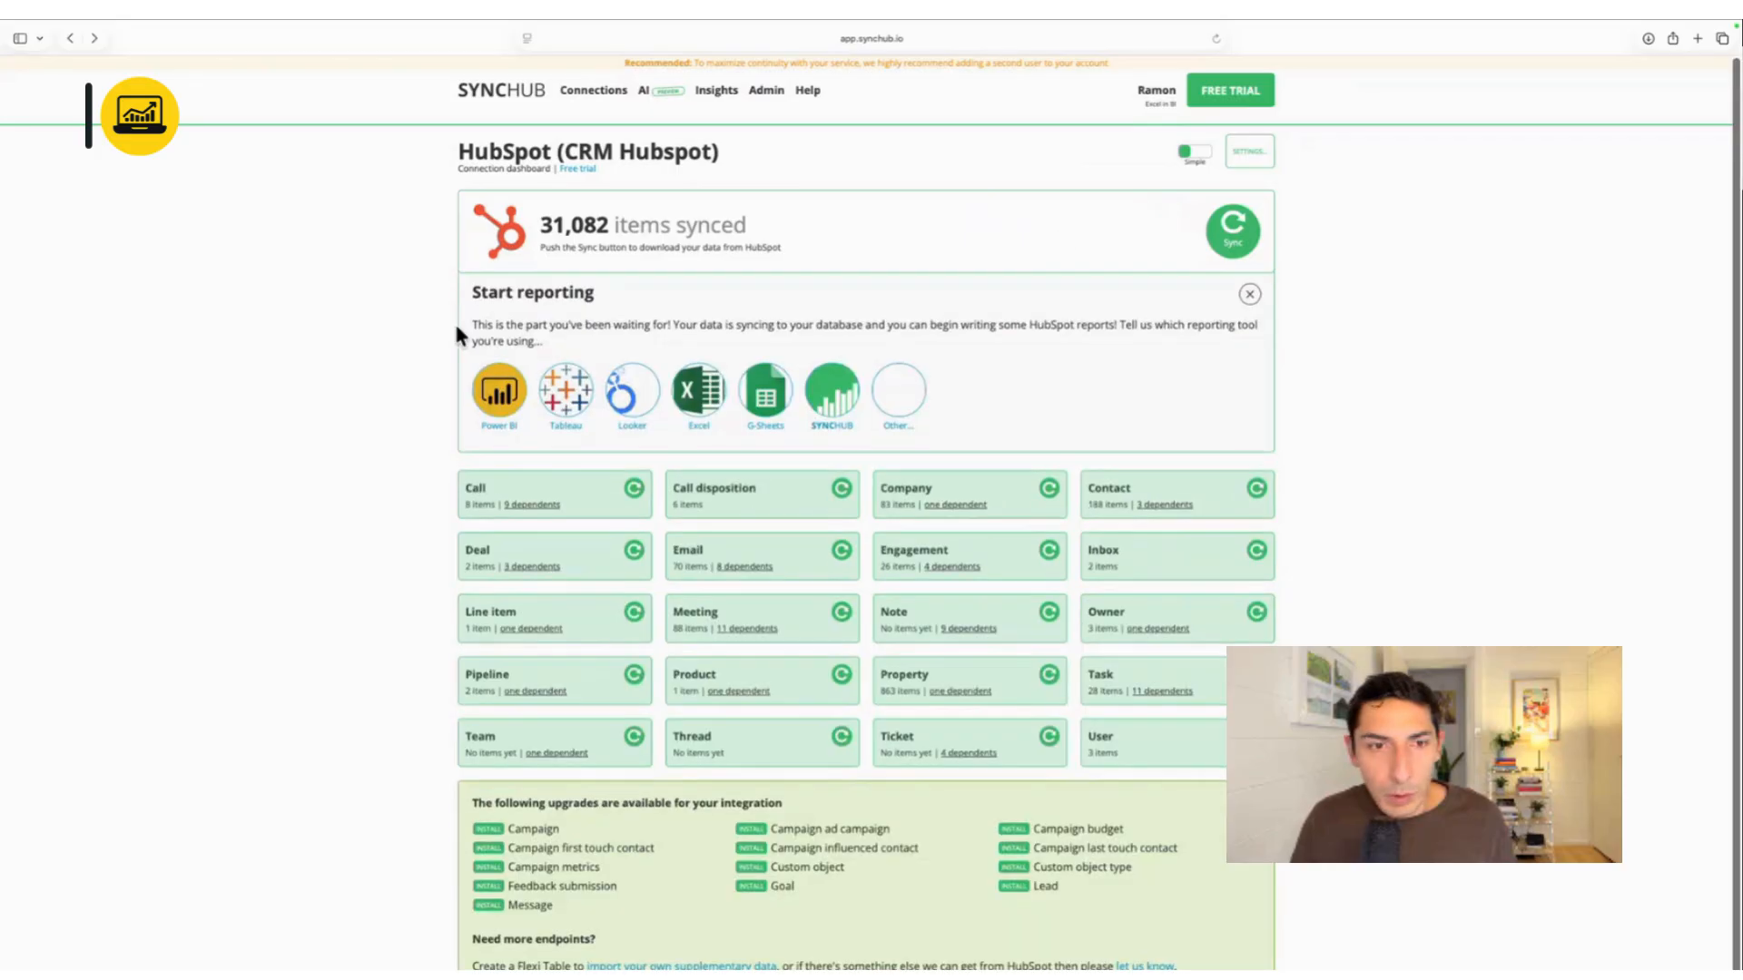
pyautogui.click(498, 392)
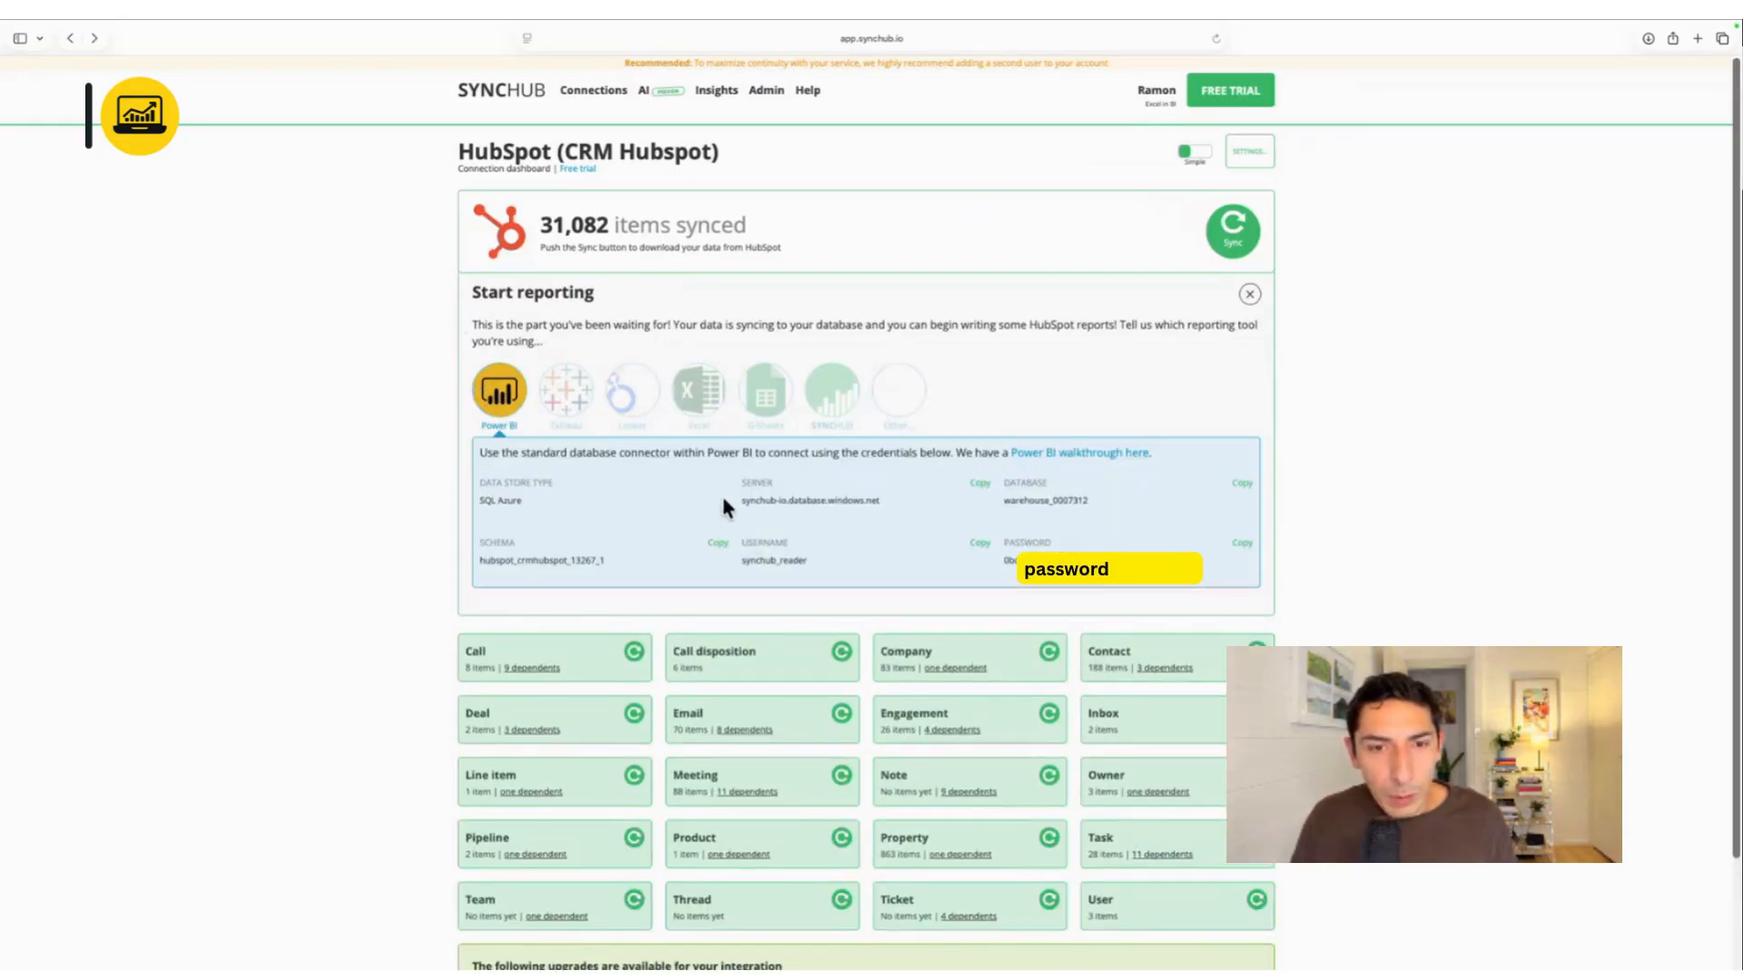
# Copy the server address from SyncHub and set the SQL Server database connection's Server to synchub-io.database.windows.net in Power BI Desktop
pyautogui.moveTo(726, 506); pyautogui.dragTo(885, 508)
pyautogui.rightClick(765, 502)
pyautogui.click(739, 500)
pyautogui.rightClick(877, 506)
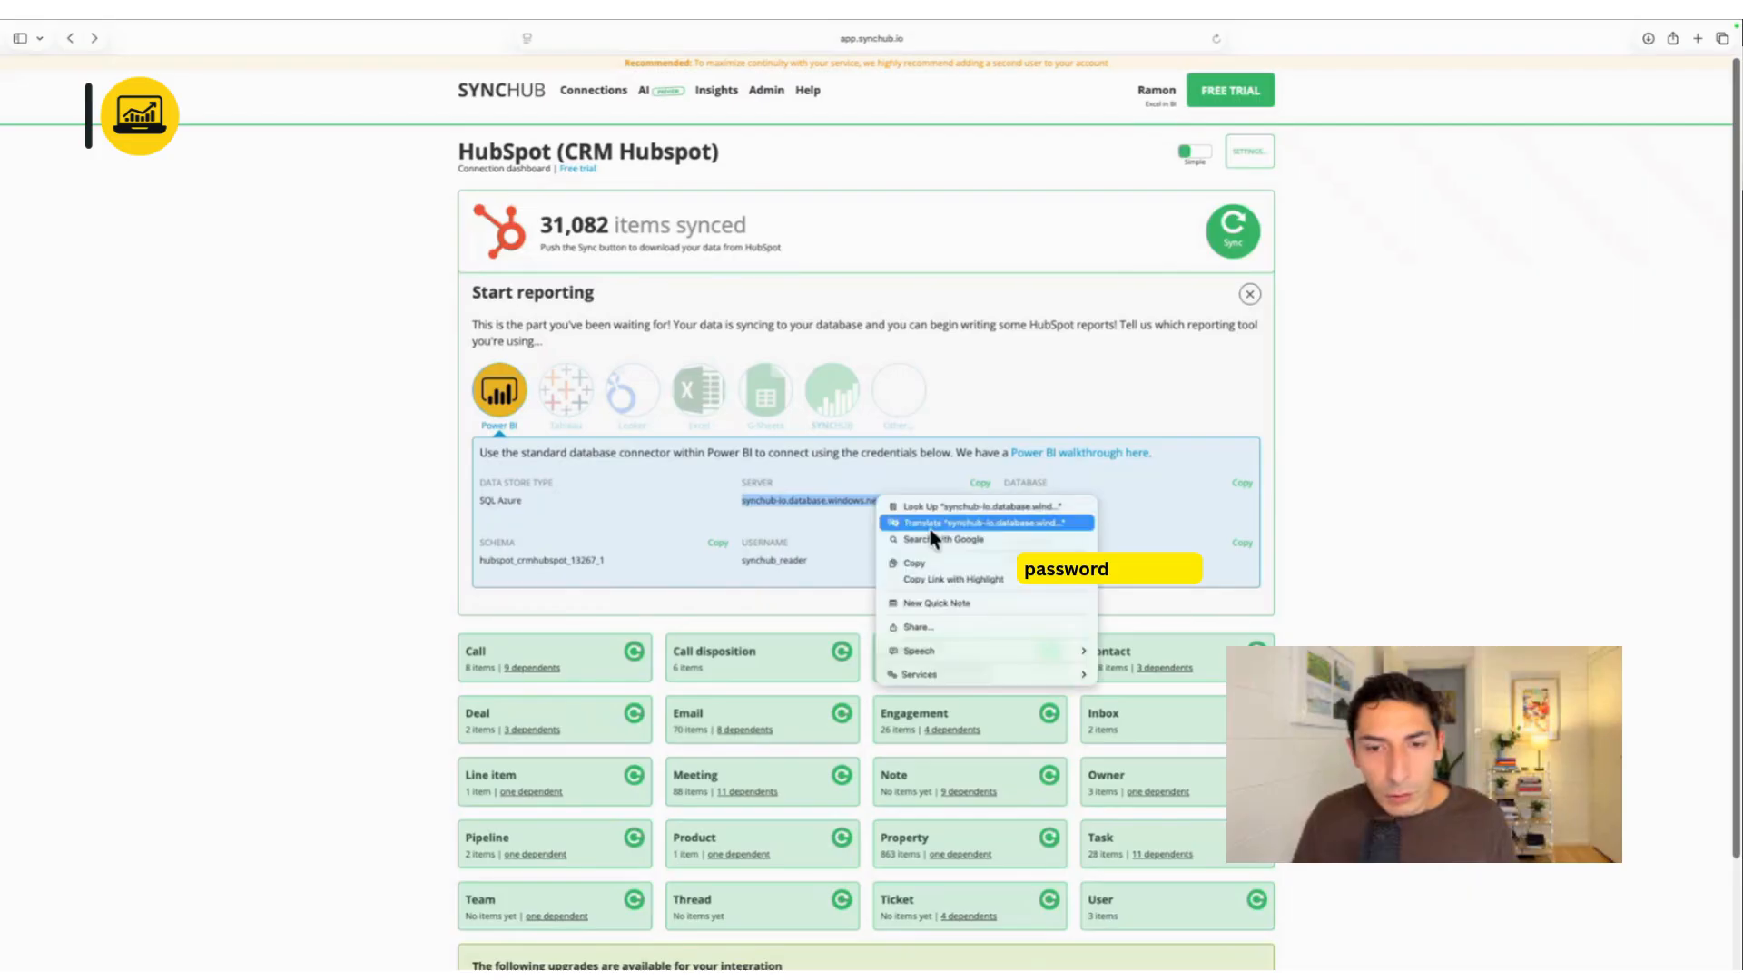
pyautogui.click(930, 563)
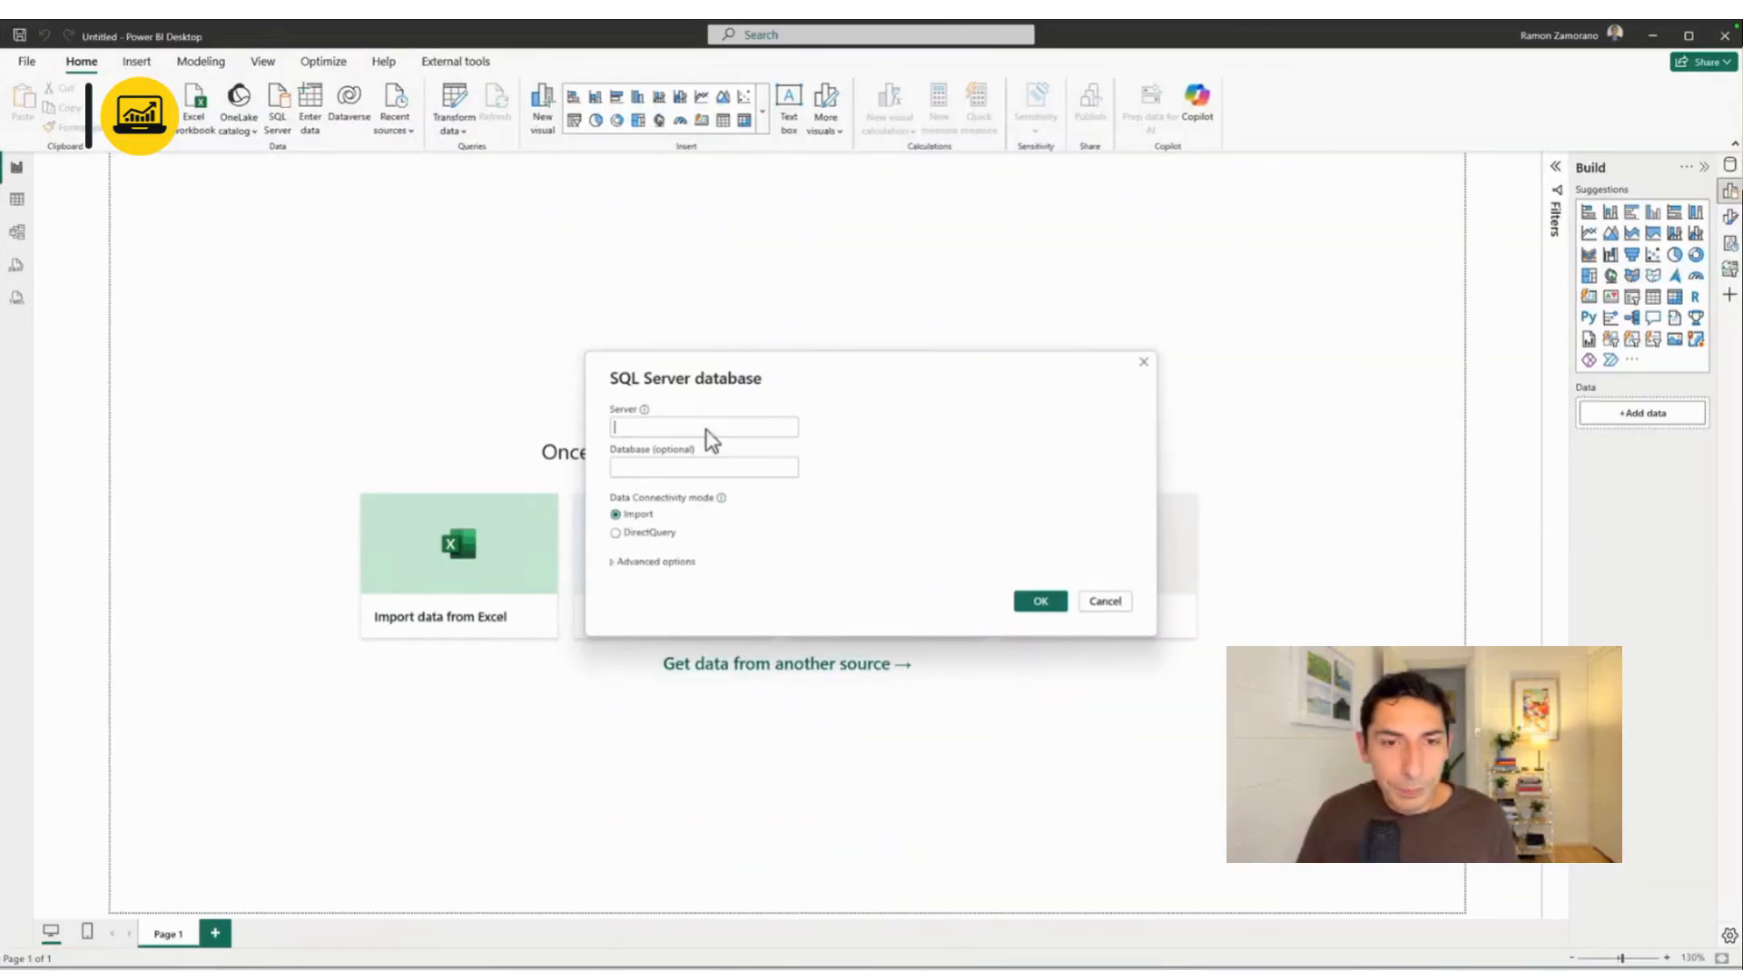
pyautogui.rightClick(711, 441)
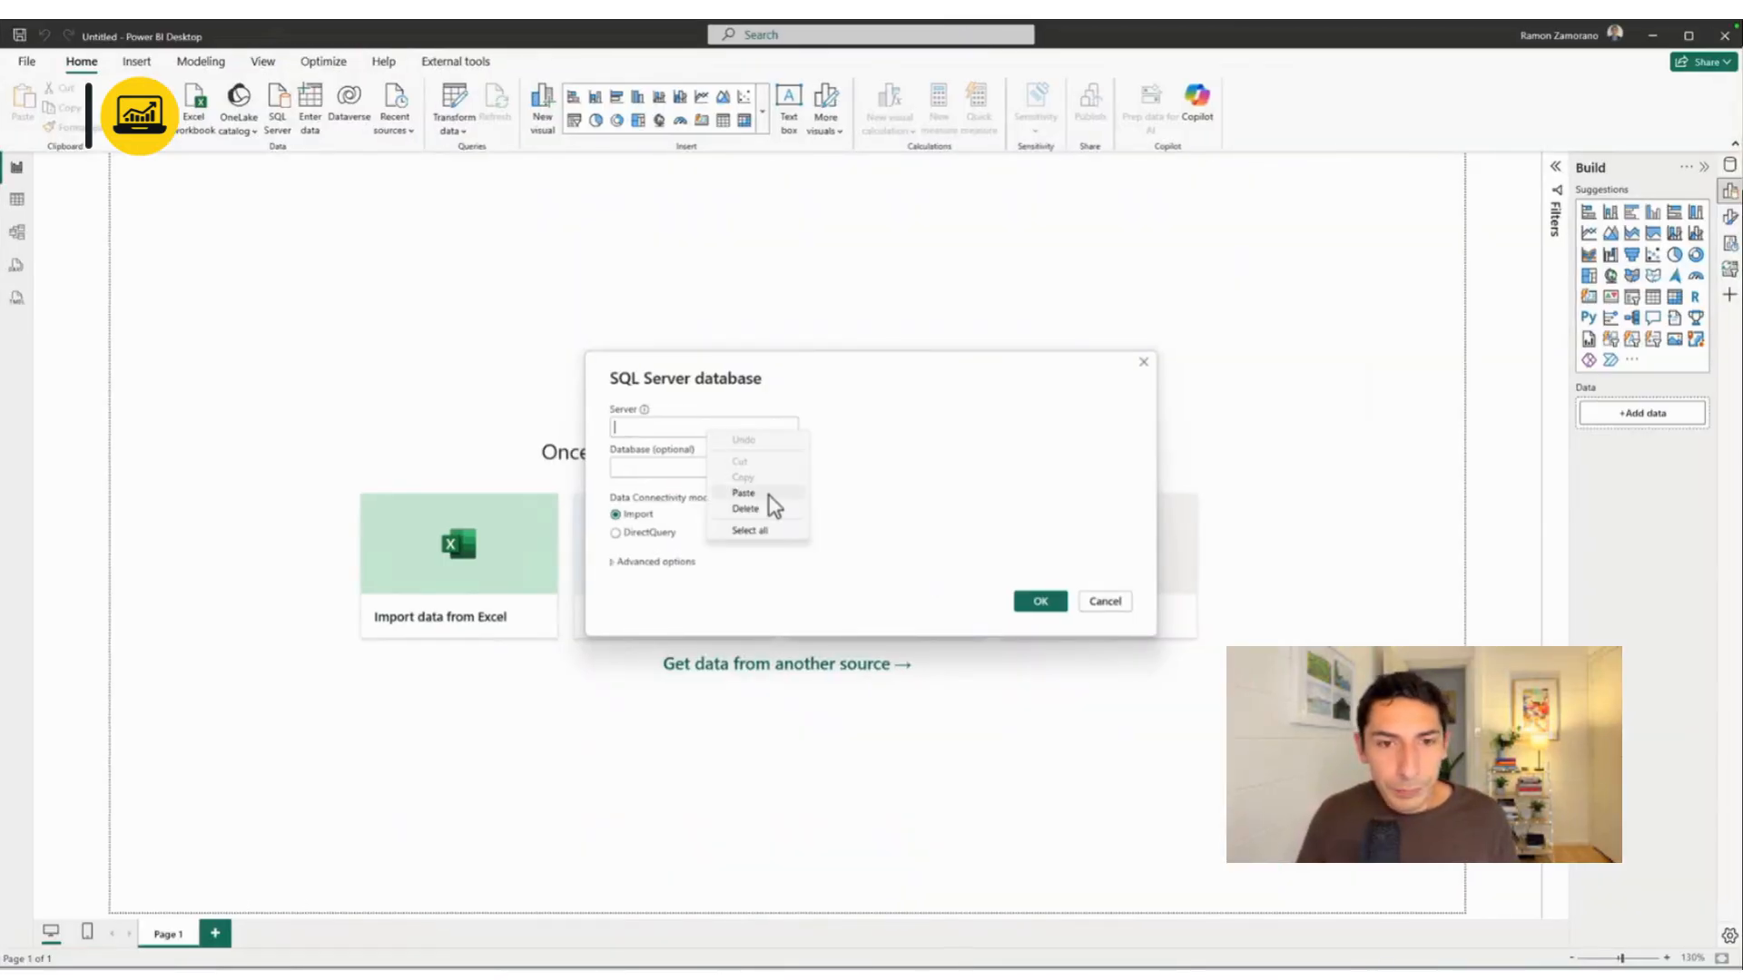
pyautogui.click(742, 495)
# Copy the database name from SyncHub, set the SQL Server connection's Database to warehouse_0007312, and connect in Import mode
pyautogui.click(731, 468)
pyautogui.hotkey('ctrl', 'Left')
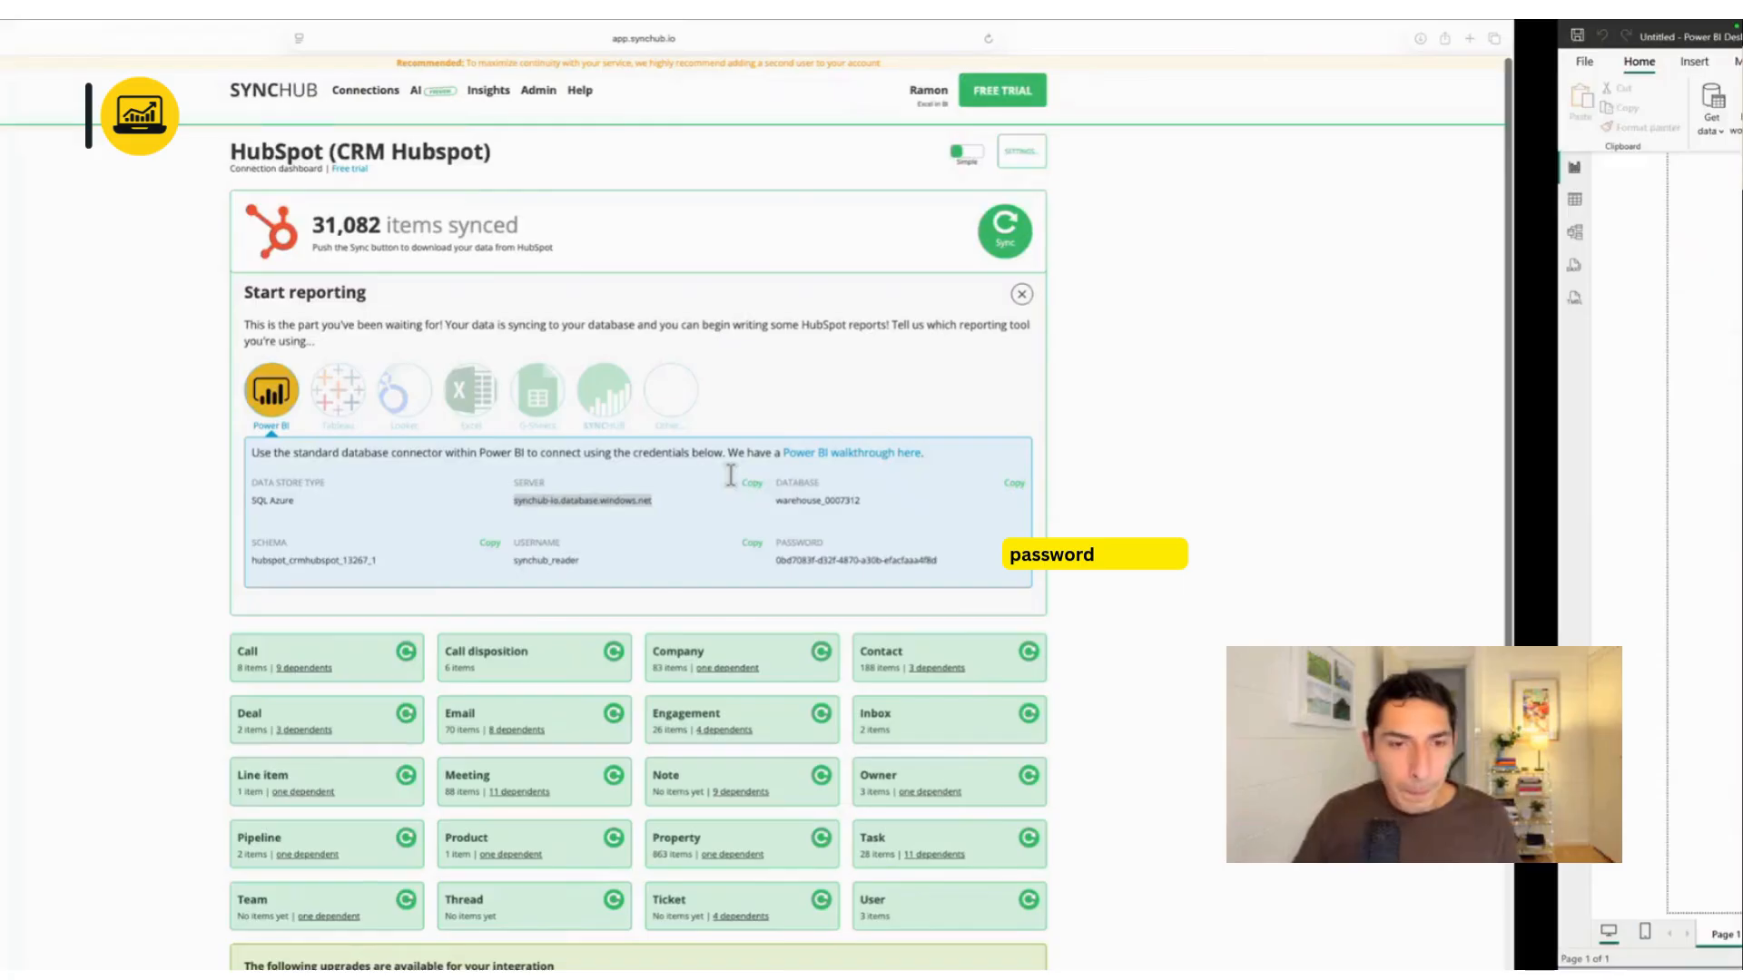
pyautogui.moveTo(1002, 500); pyautogui.dragTo(1097, 499)
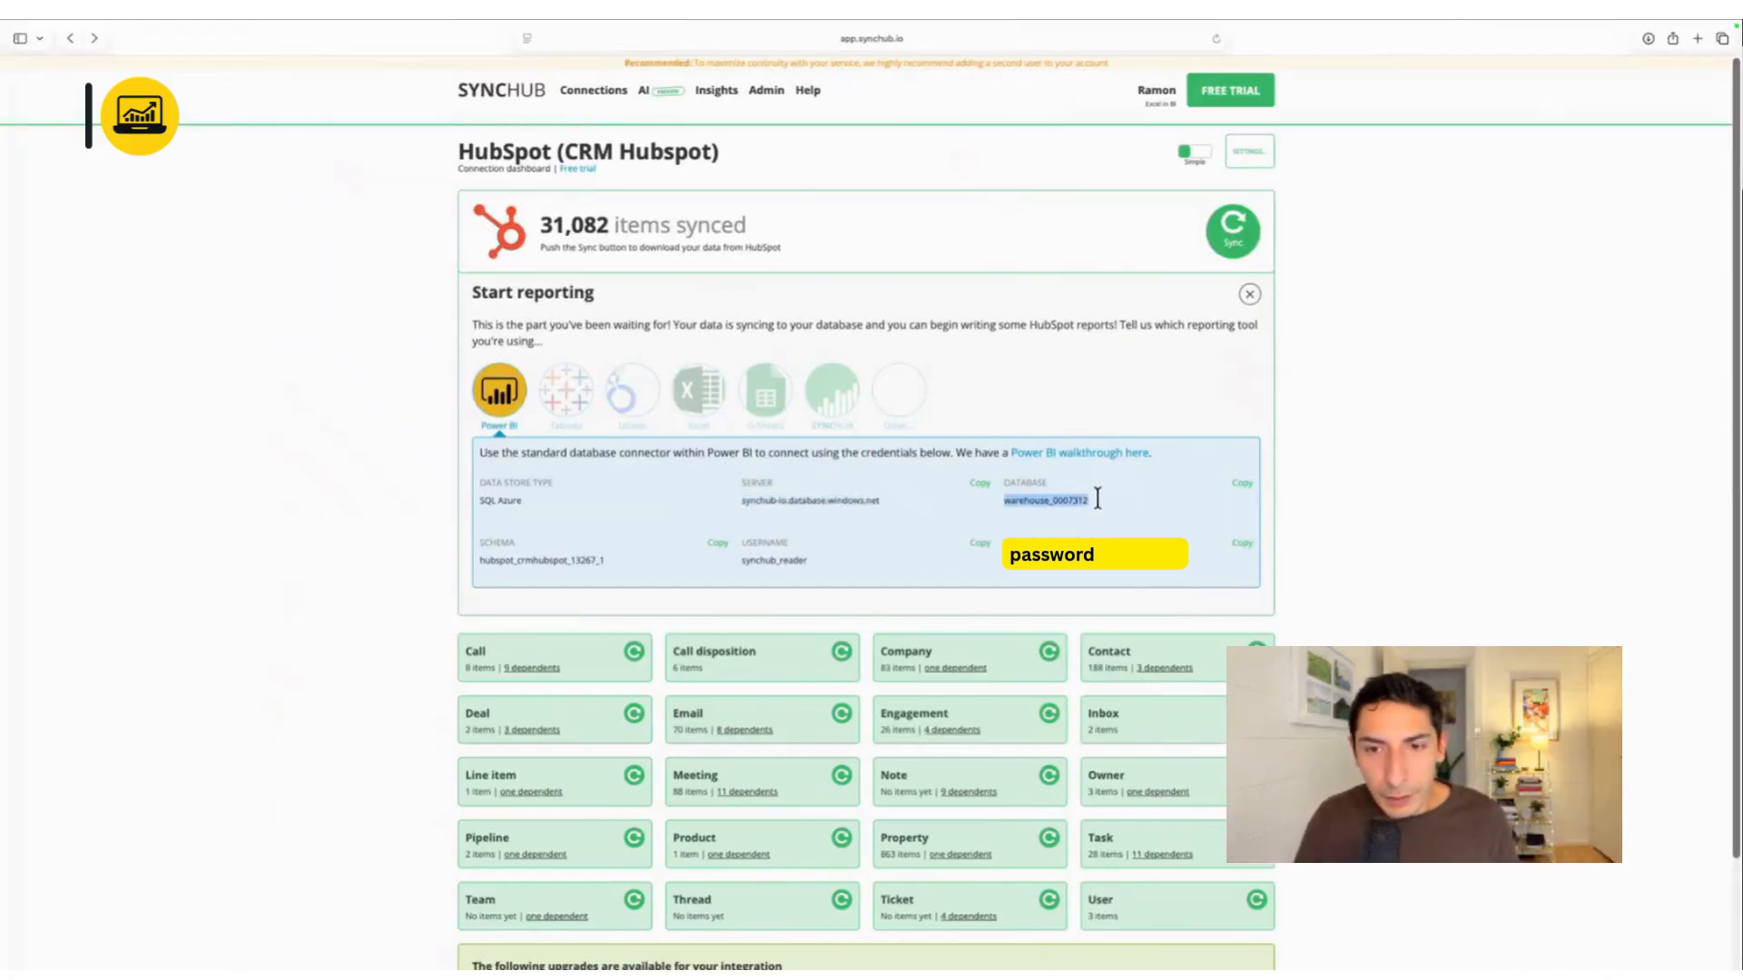
pyautogui.rightClick(1070, 502)
pyautogui.click(1125, 559)
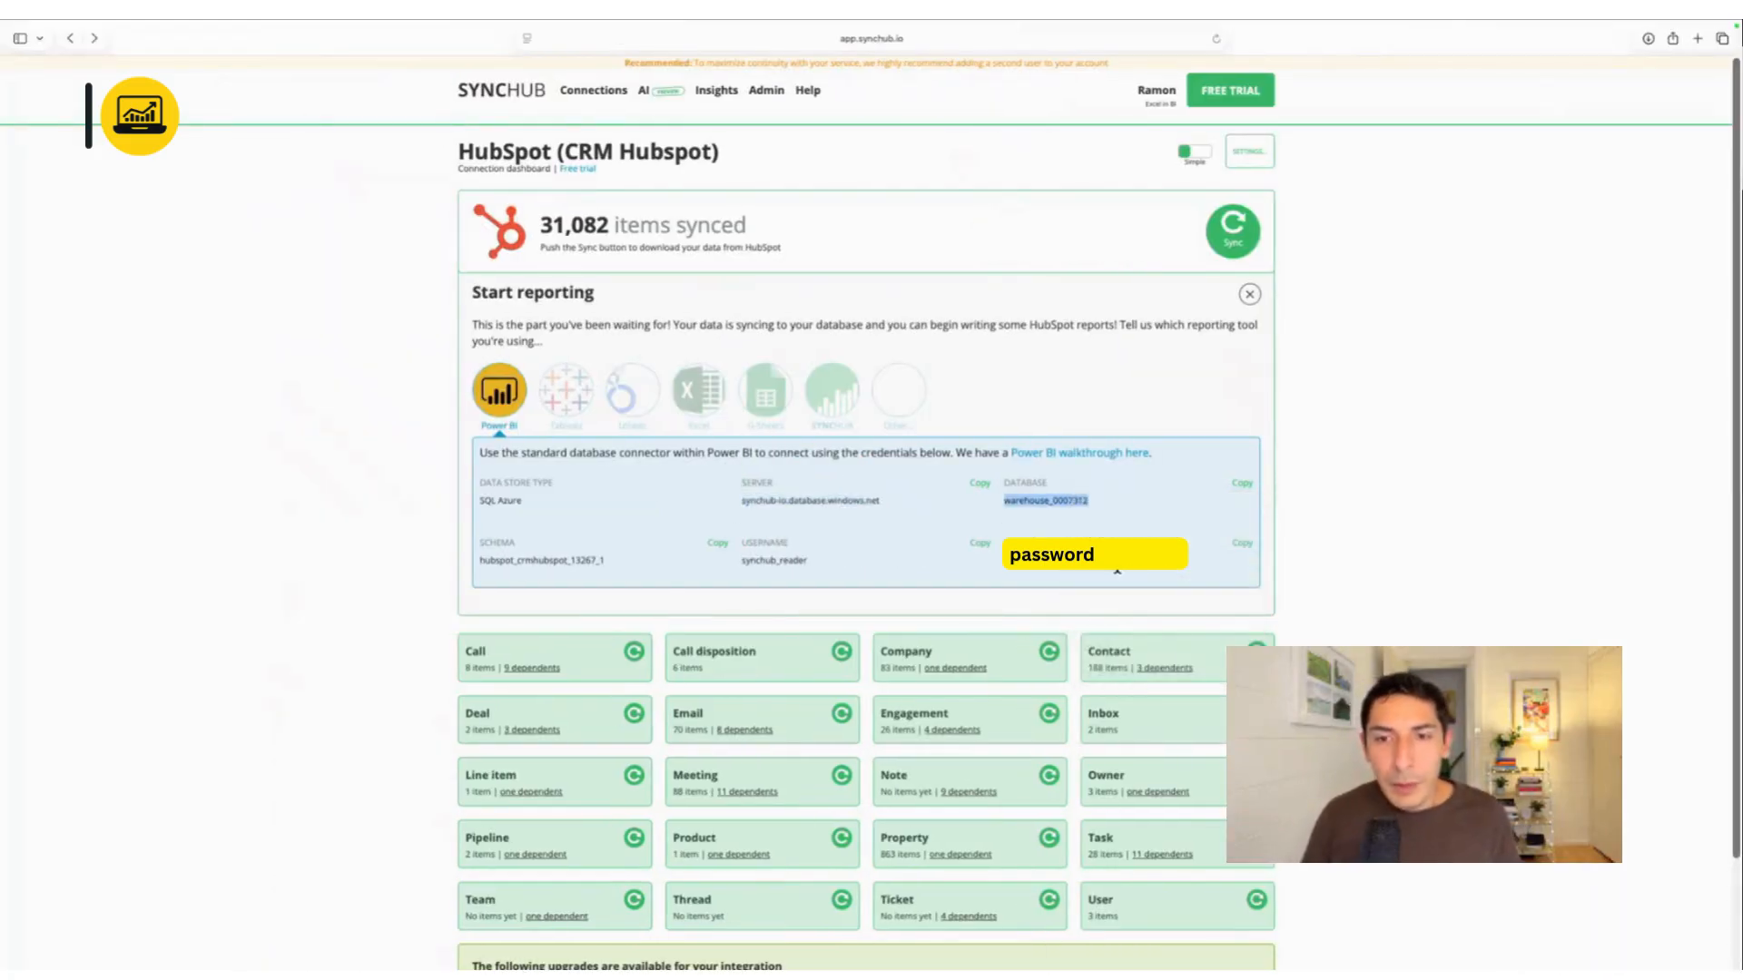
pyautogui.hotkey('ctrl', 'Right')
pyautogui.rightClick(751, 471)
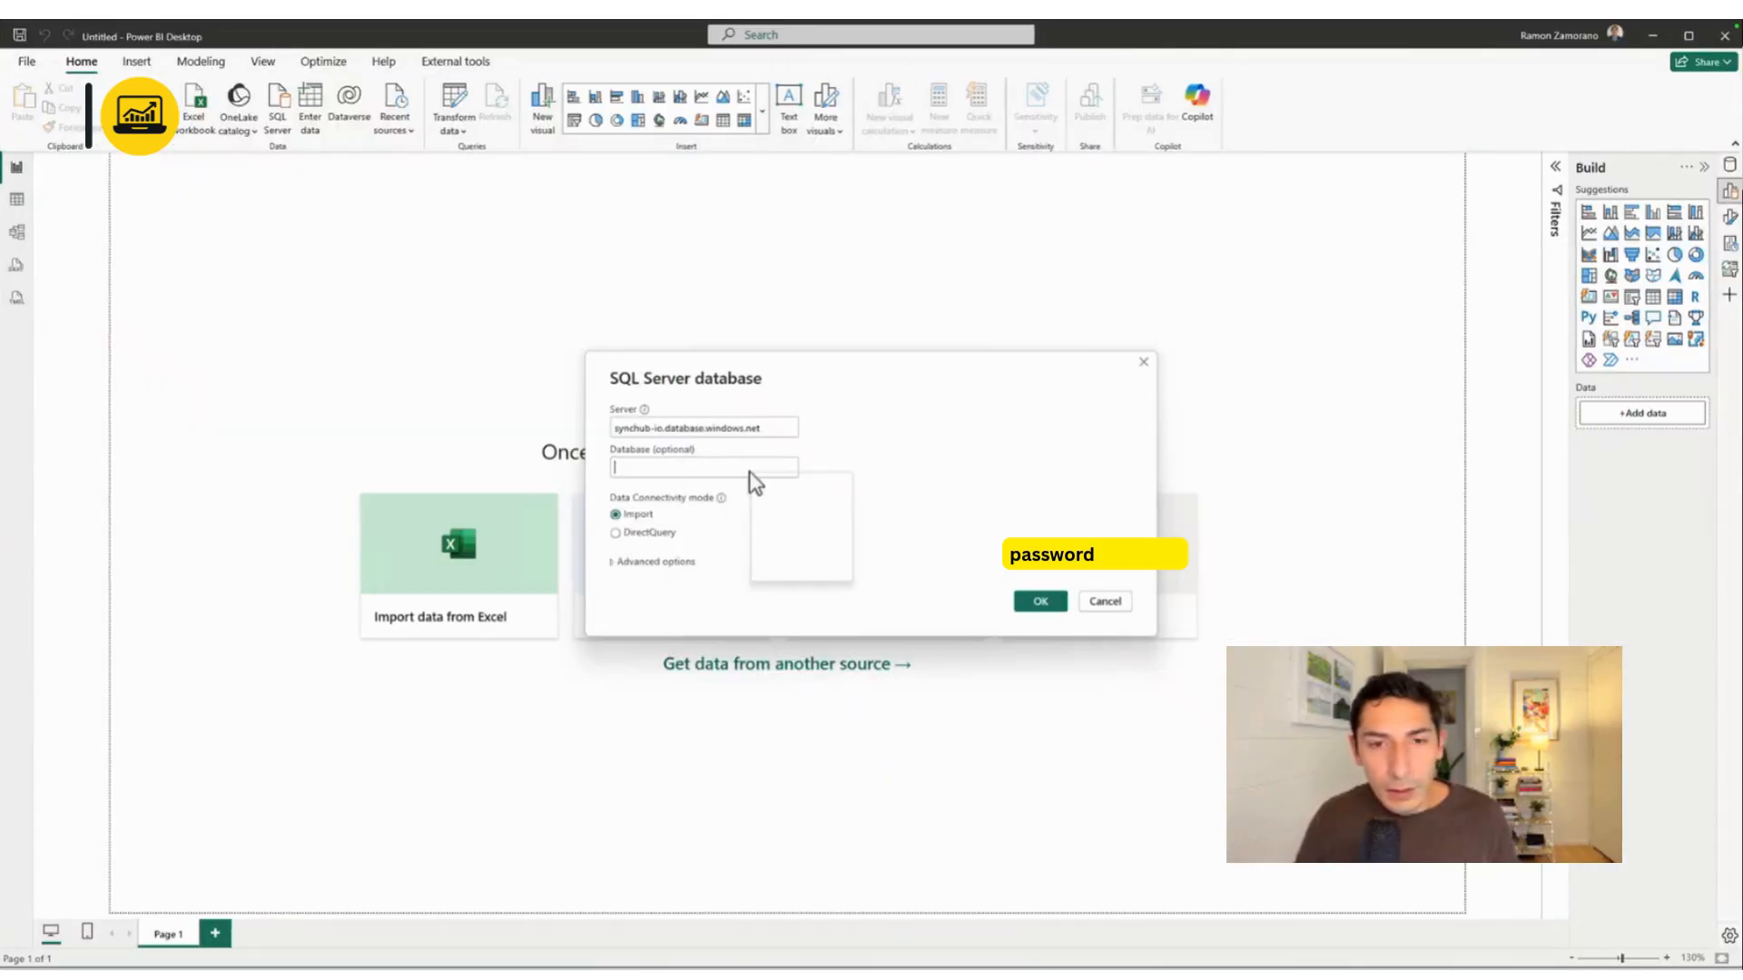
pyautogui.click(804, 541)
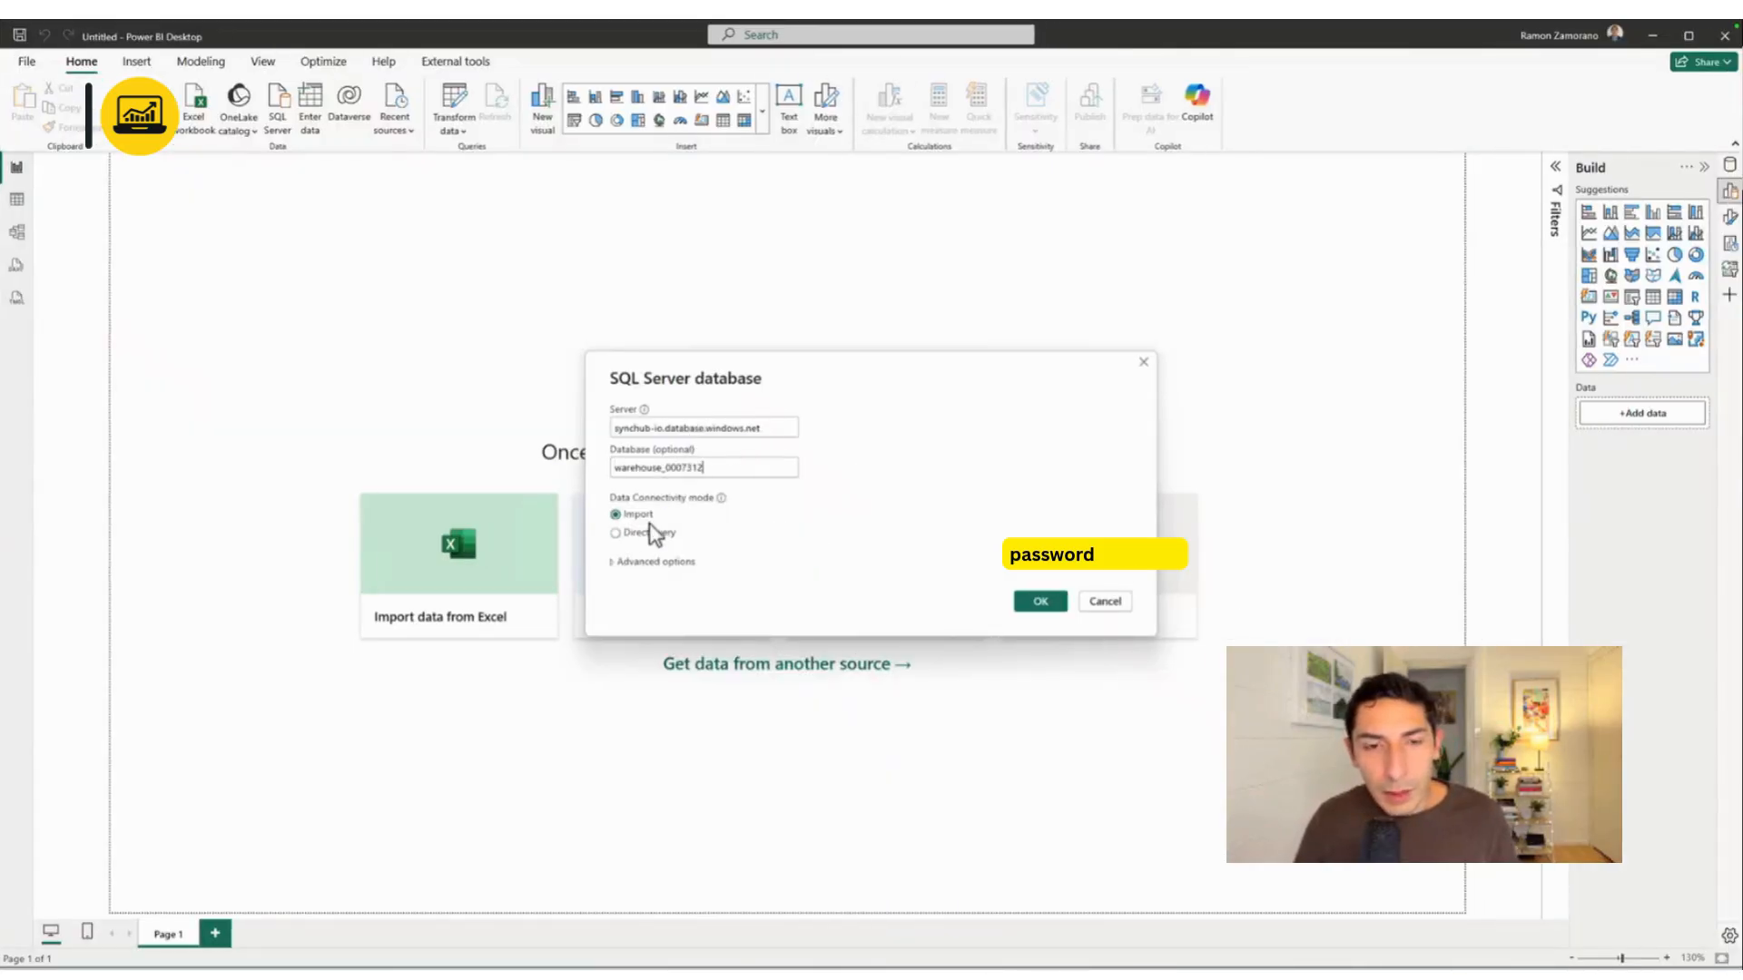
pyautogui.click(1035, 603)
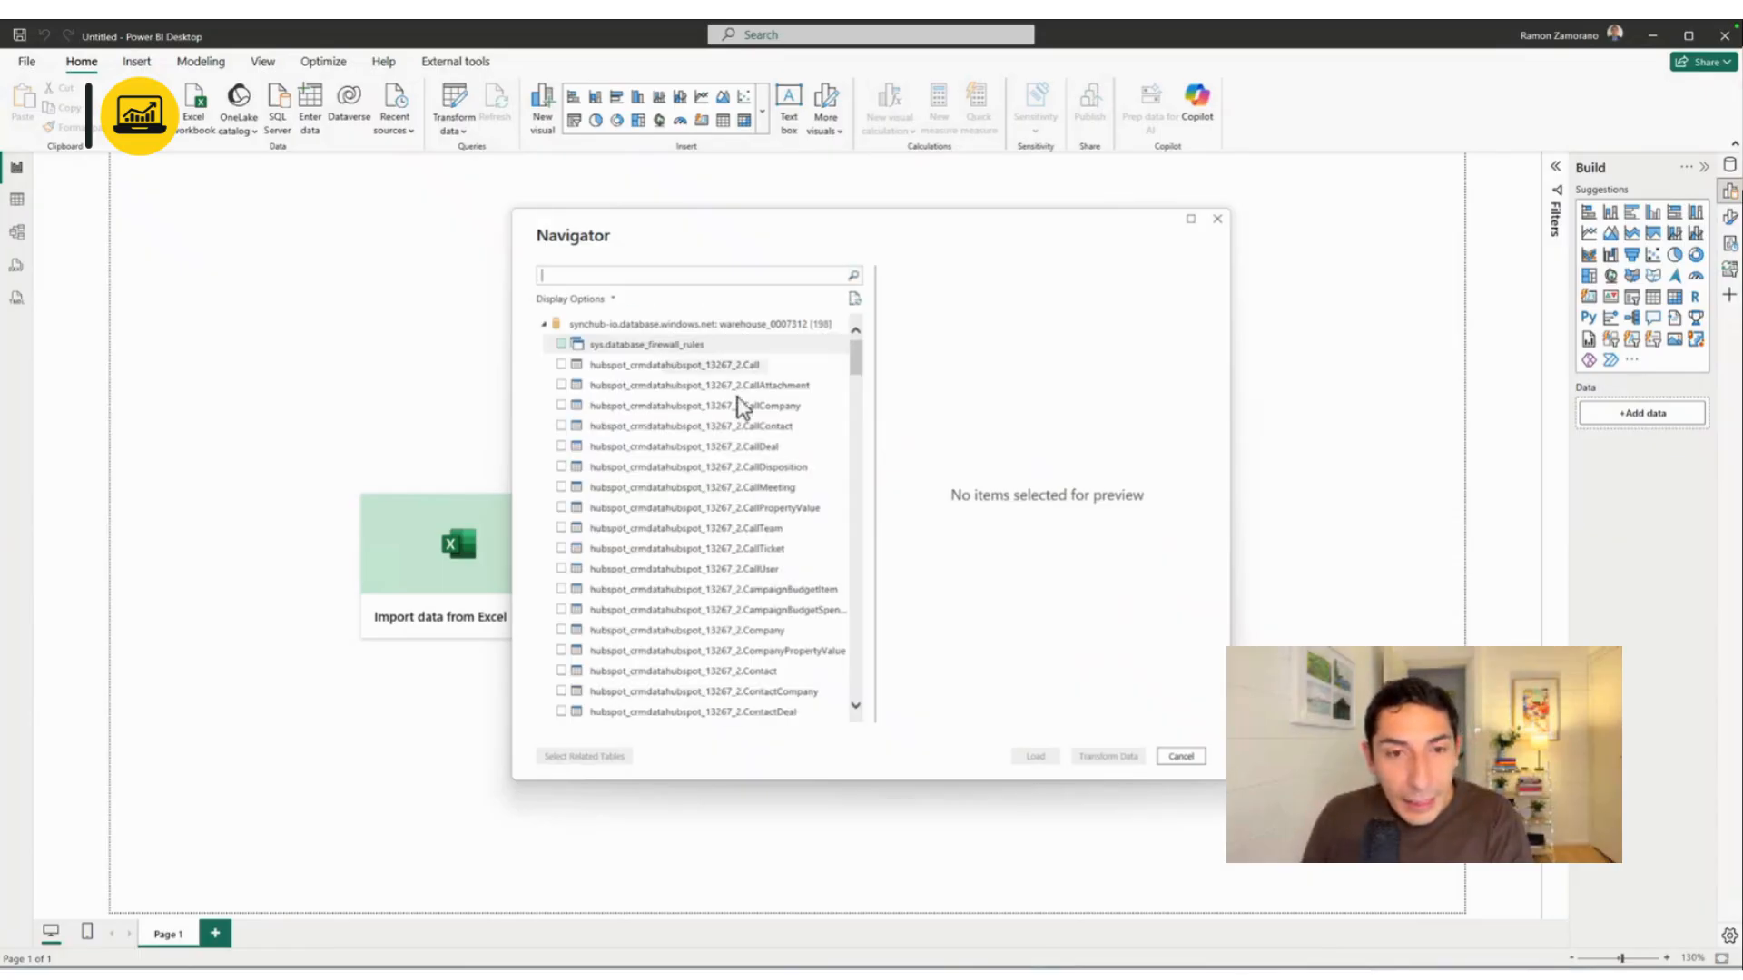
# Select the Task and Team tables of the hubspot_crmhubspot_13267_1 schema for import
pyautogui.scroll(-8, 726, 481)
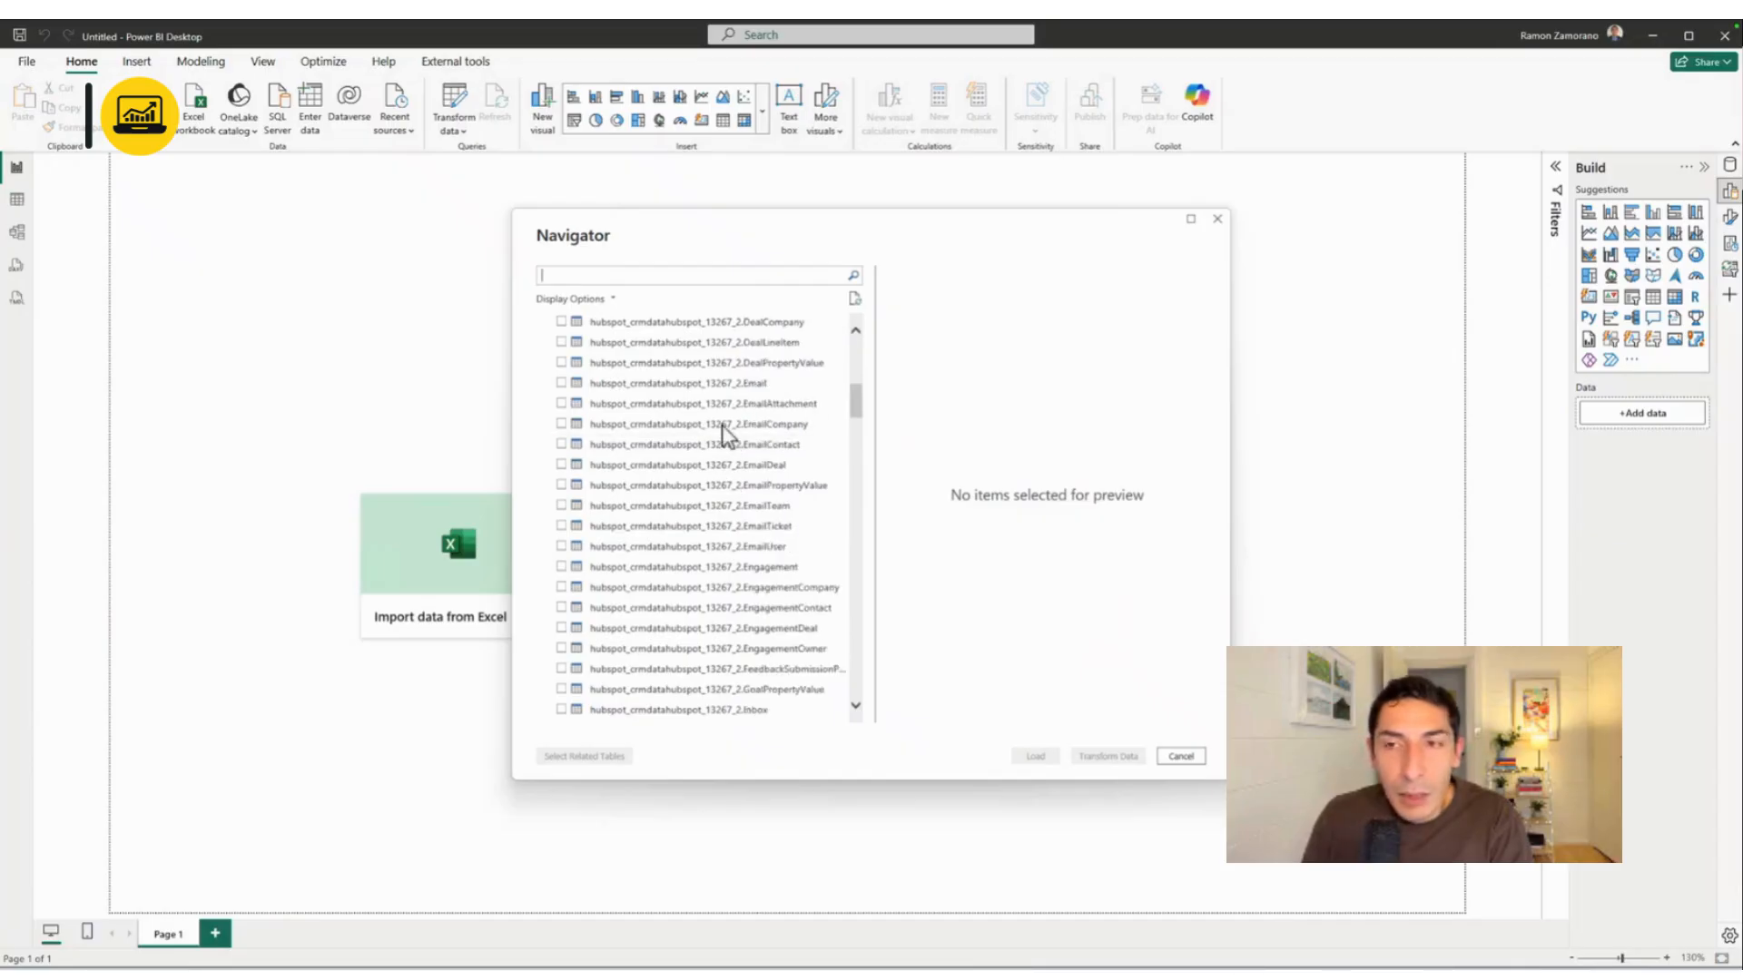
pyautogui.scroll(-2, 763, 505)
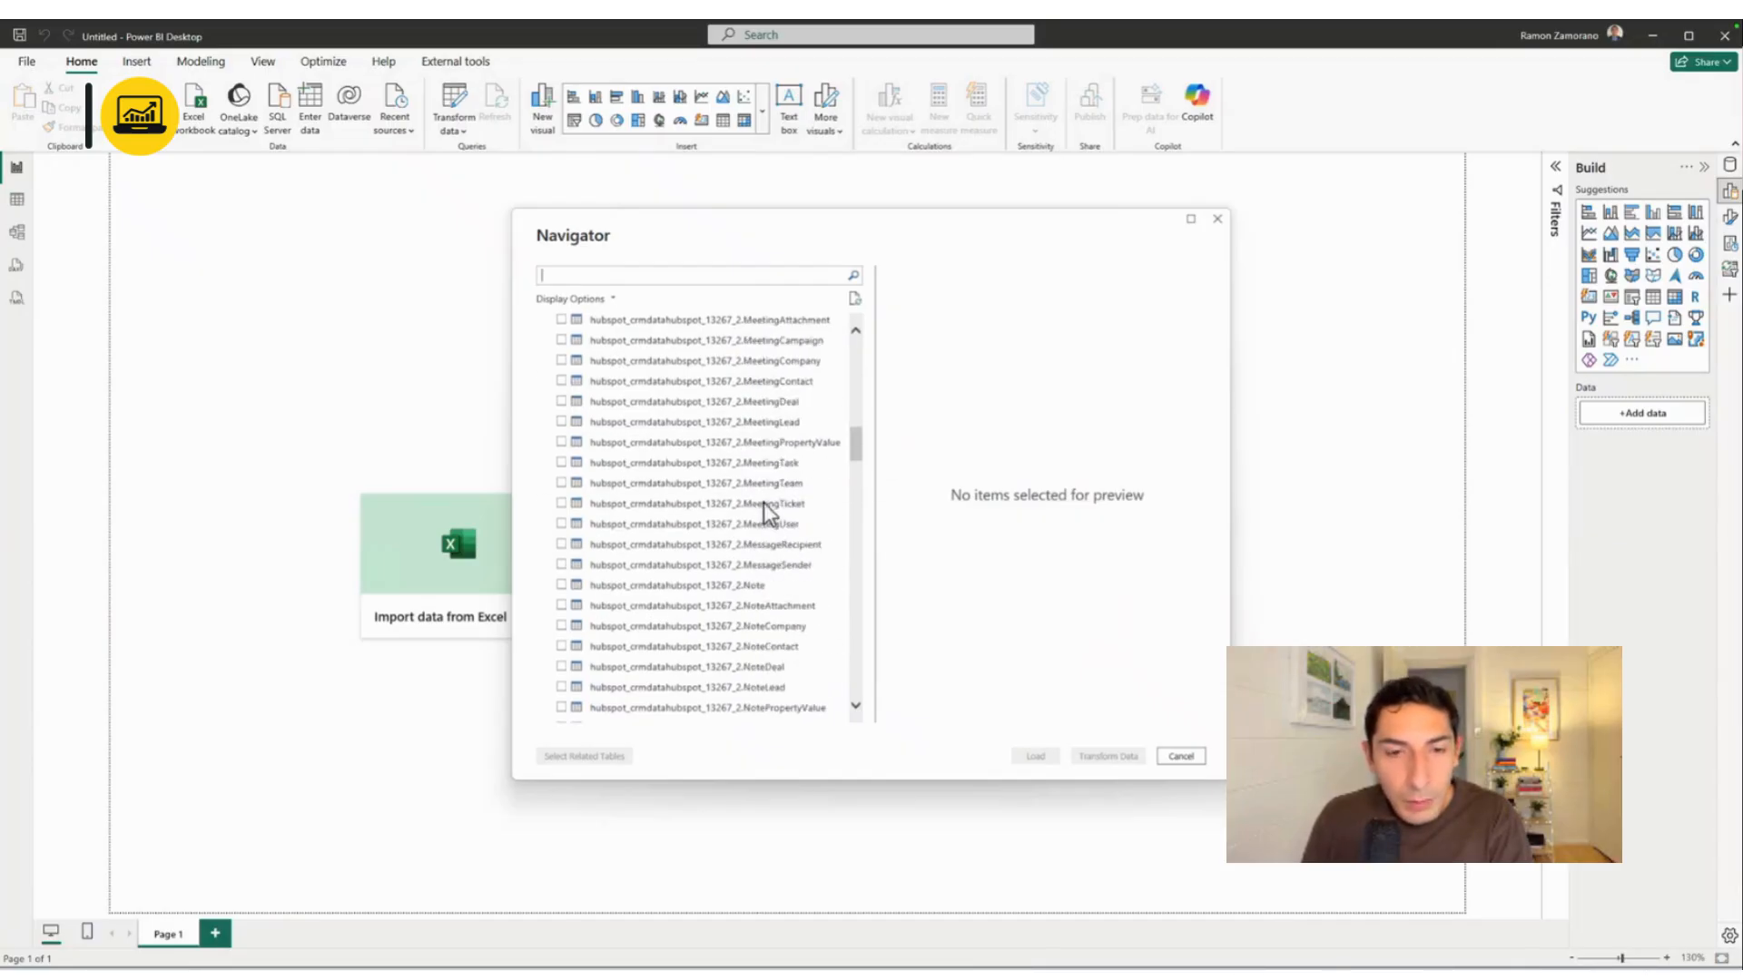
pyautogui.click(859, 459)
pyautogui.moveTo(860, 459); pyautogui.dragTo(846, 667)
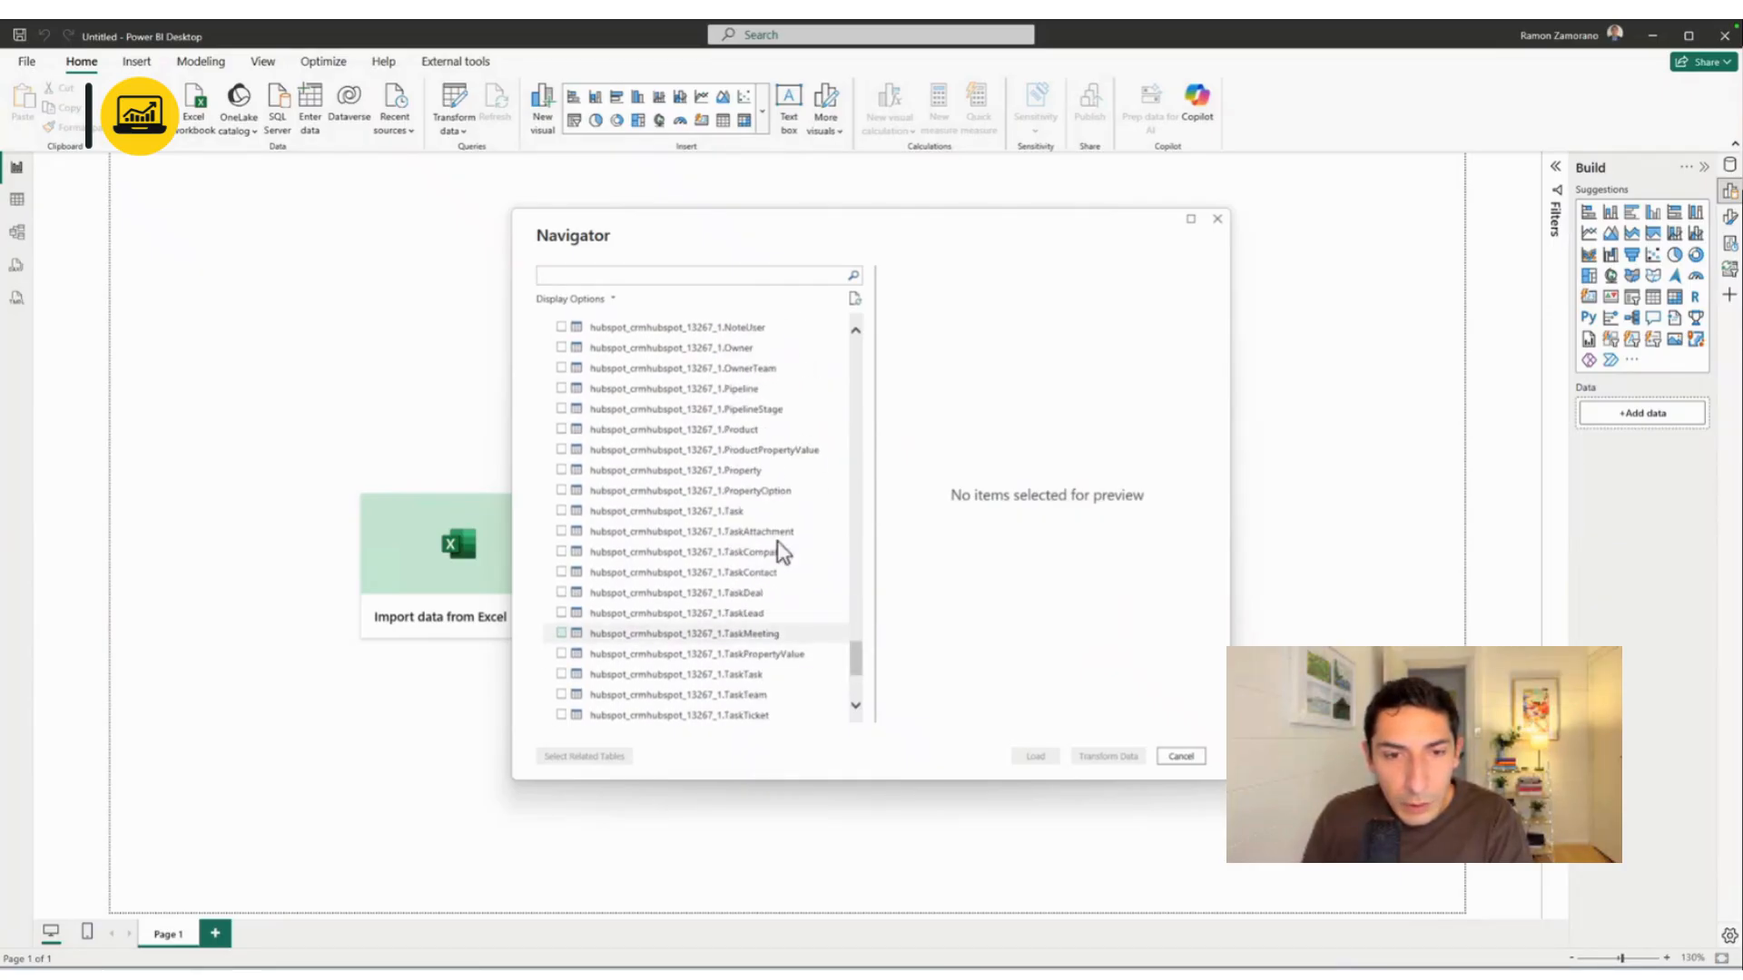
pyautogui.click(703, 513)
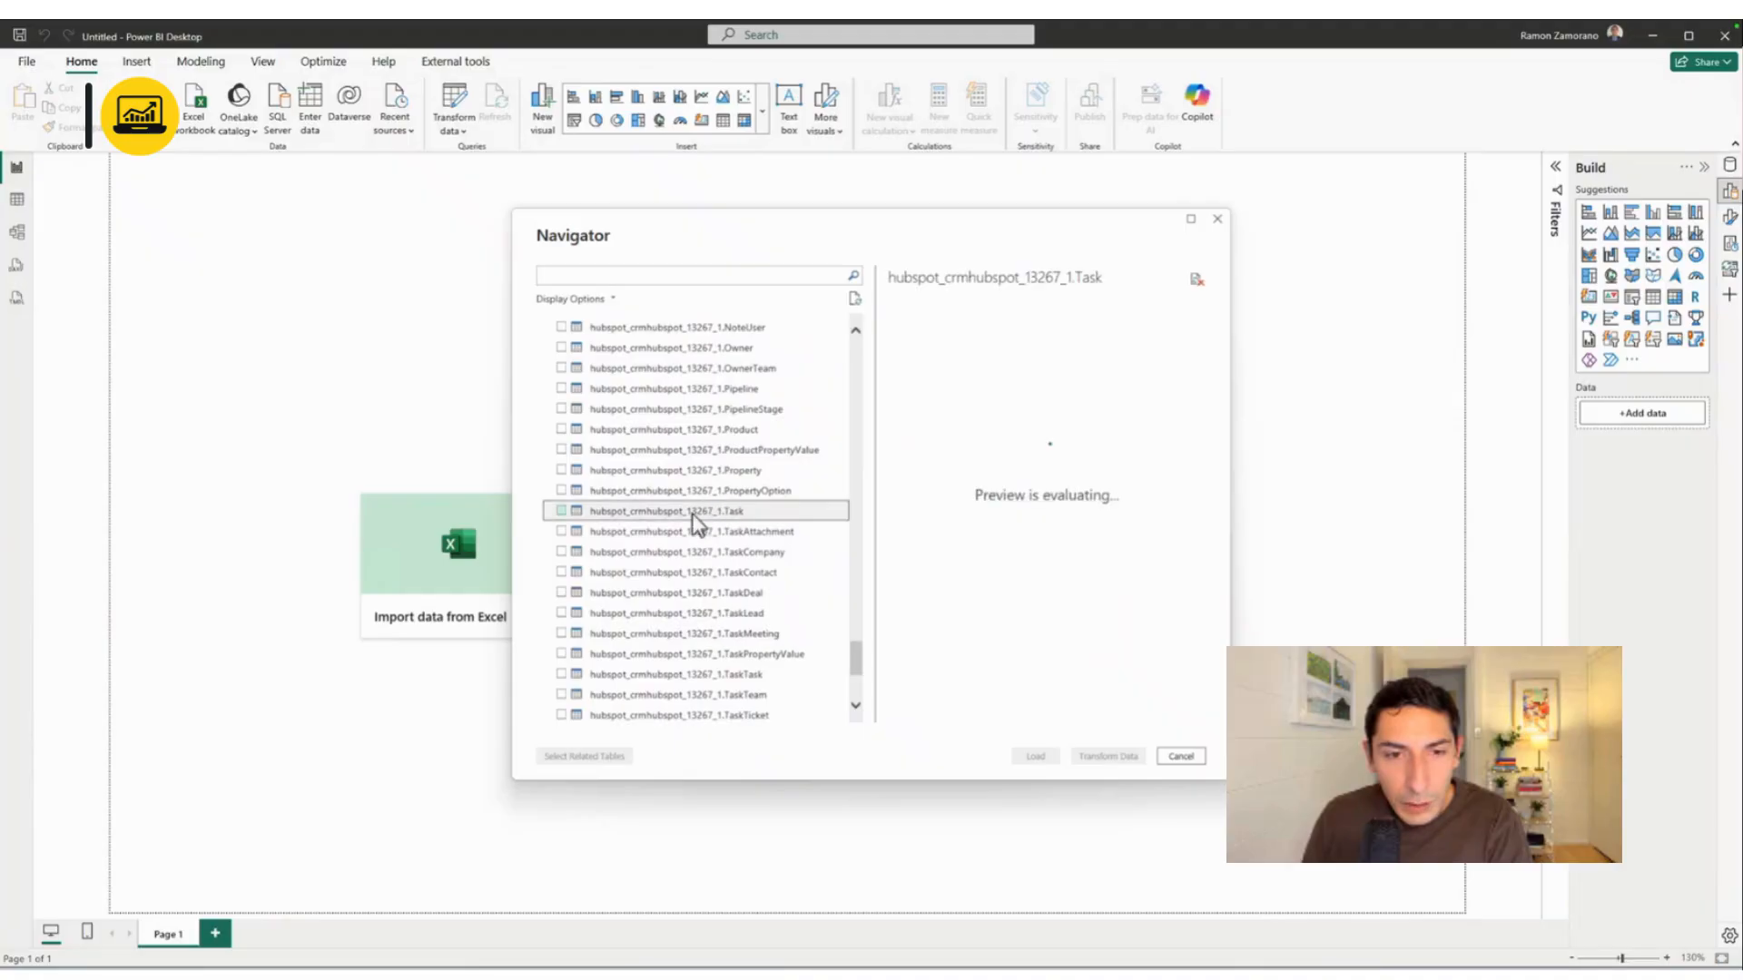
pyautogui.click(562, 512)
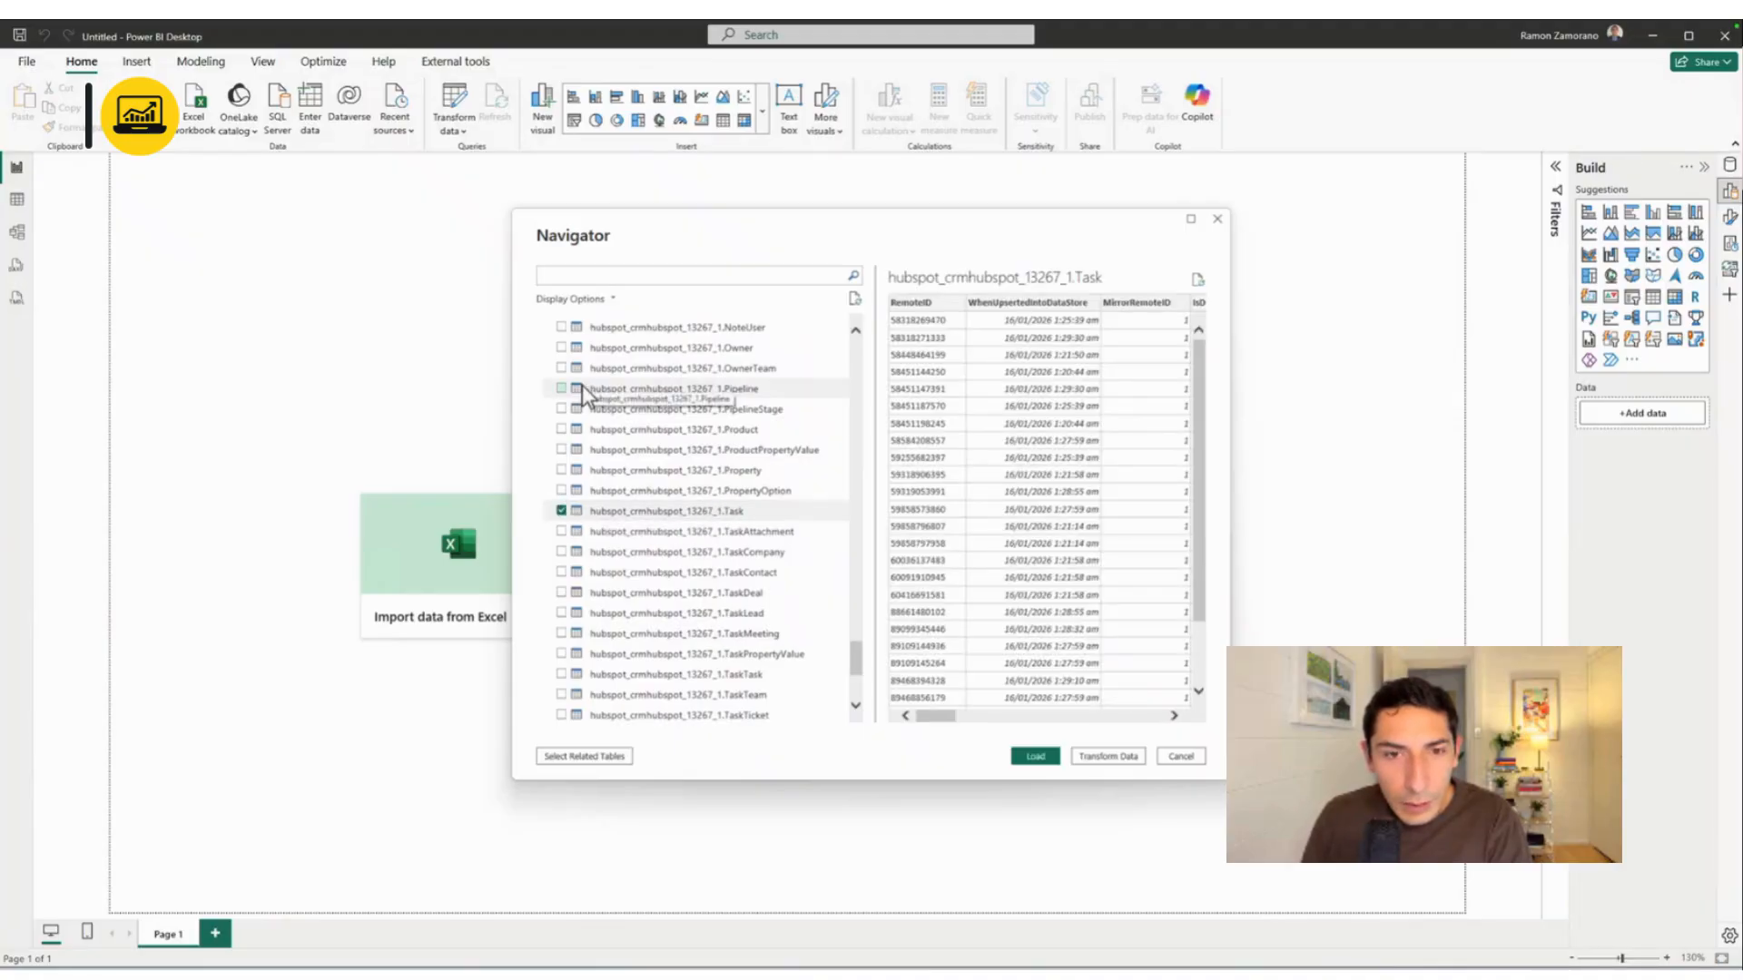
pyautogui.scroll(-4, 582, 390)
pyautogui.click(562, 530)
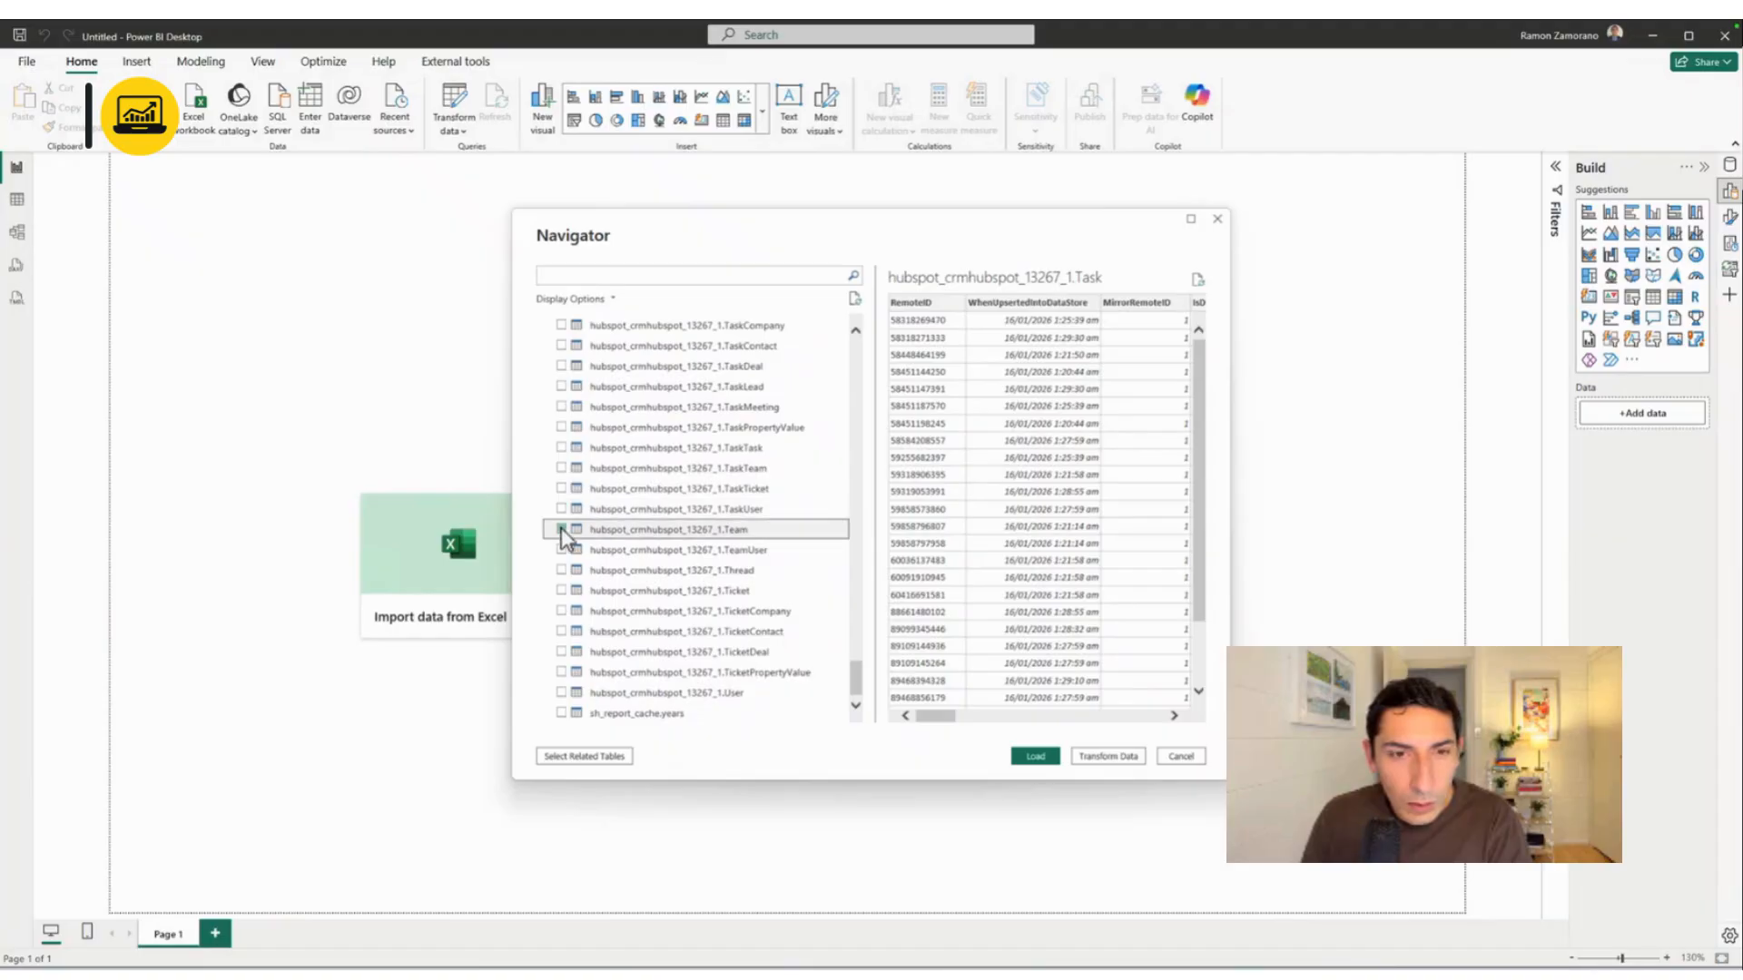
# Preview the GoalPropertyValue and Inbox tables of the hubspot_crmhubspot_13267_1 schema, leaving both unselected
pyautogui.scroll(15, 563, 386)
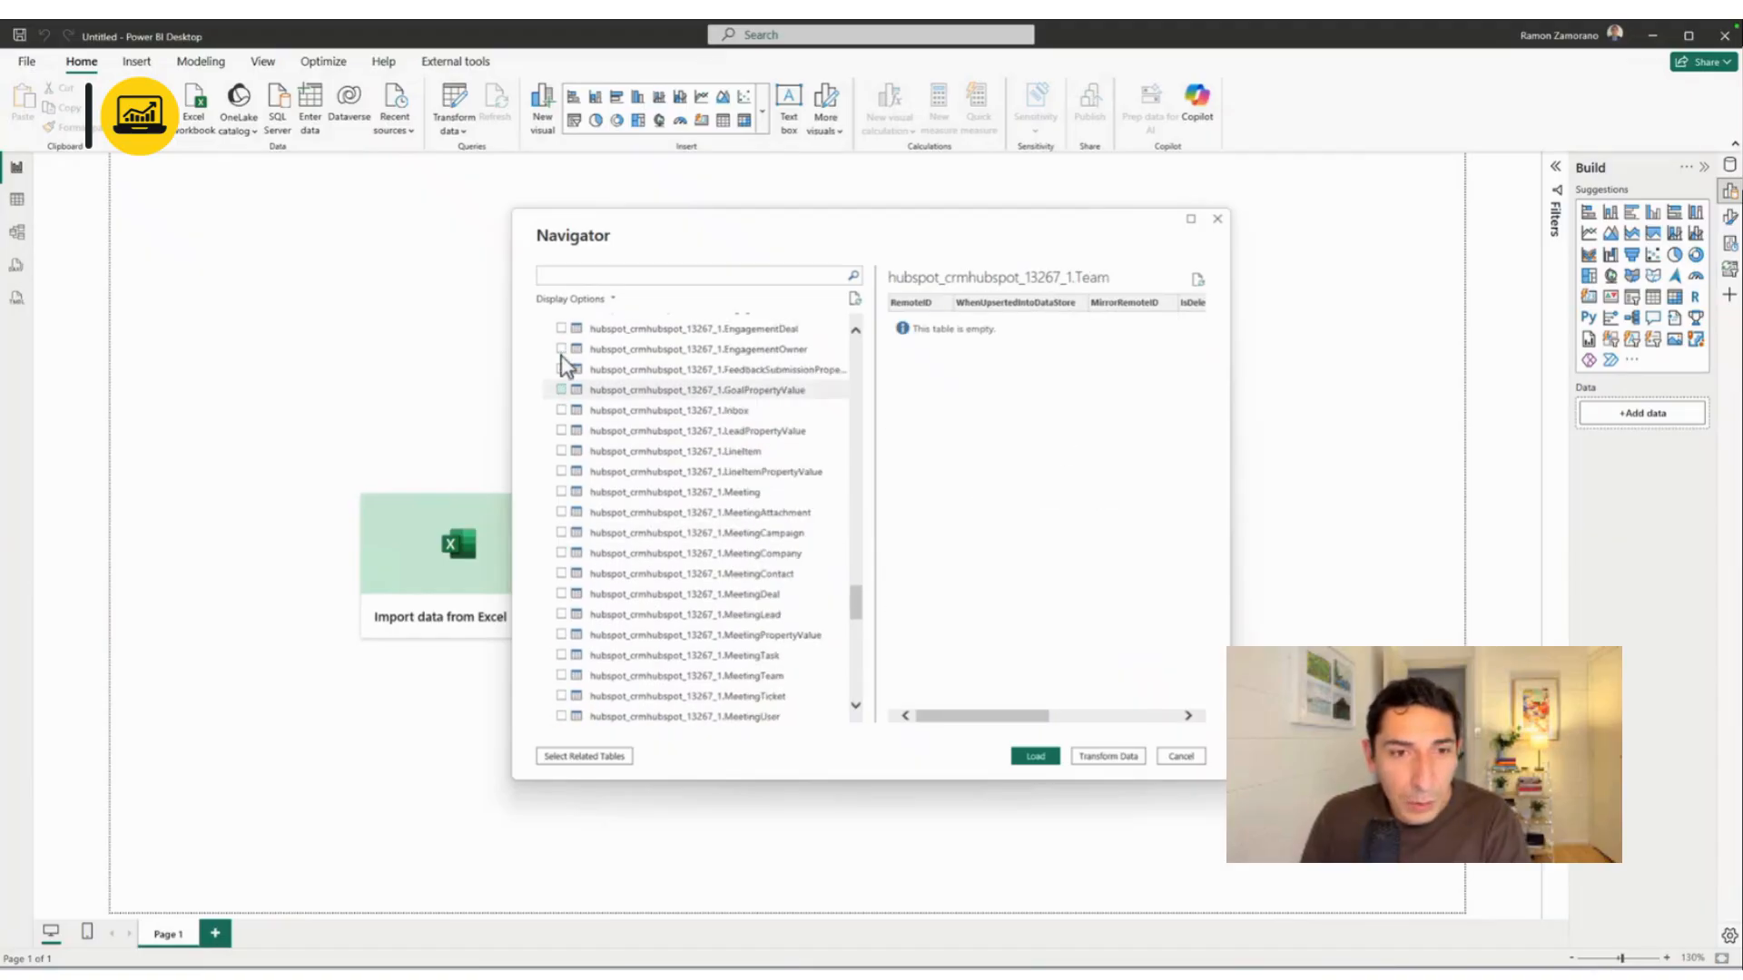
pyautogui.click(561, 390)
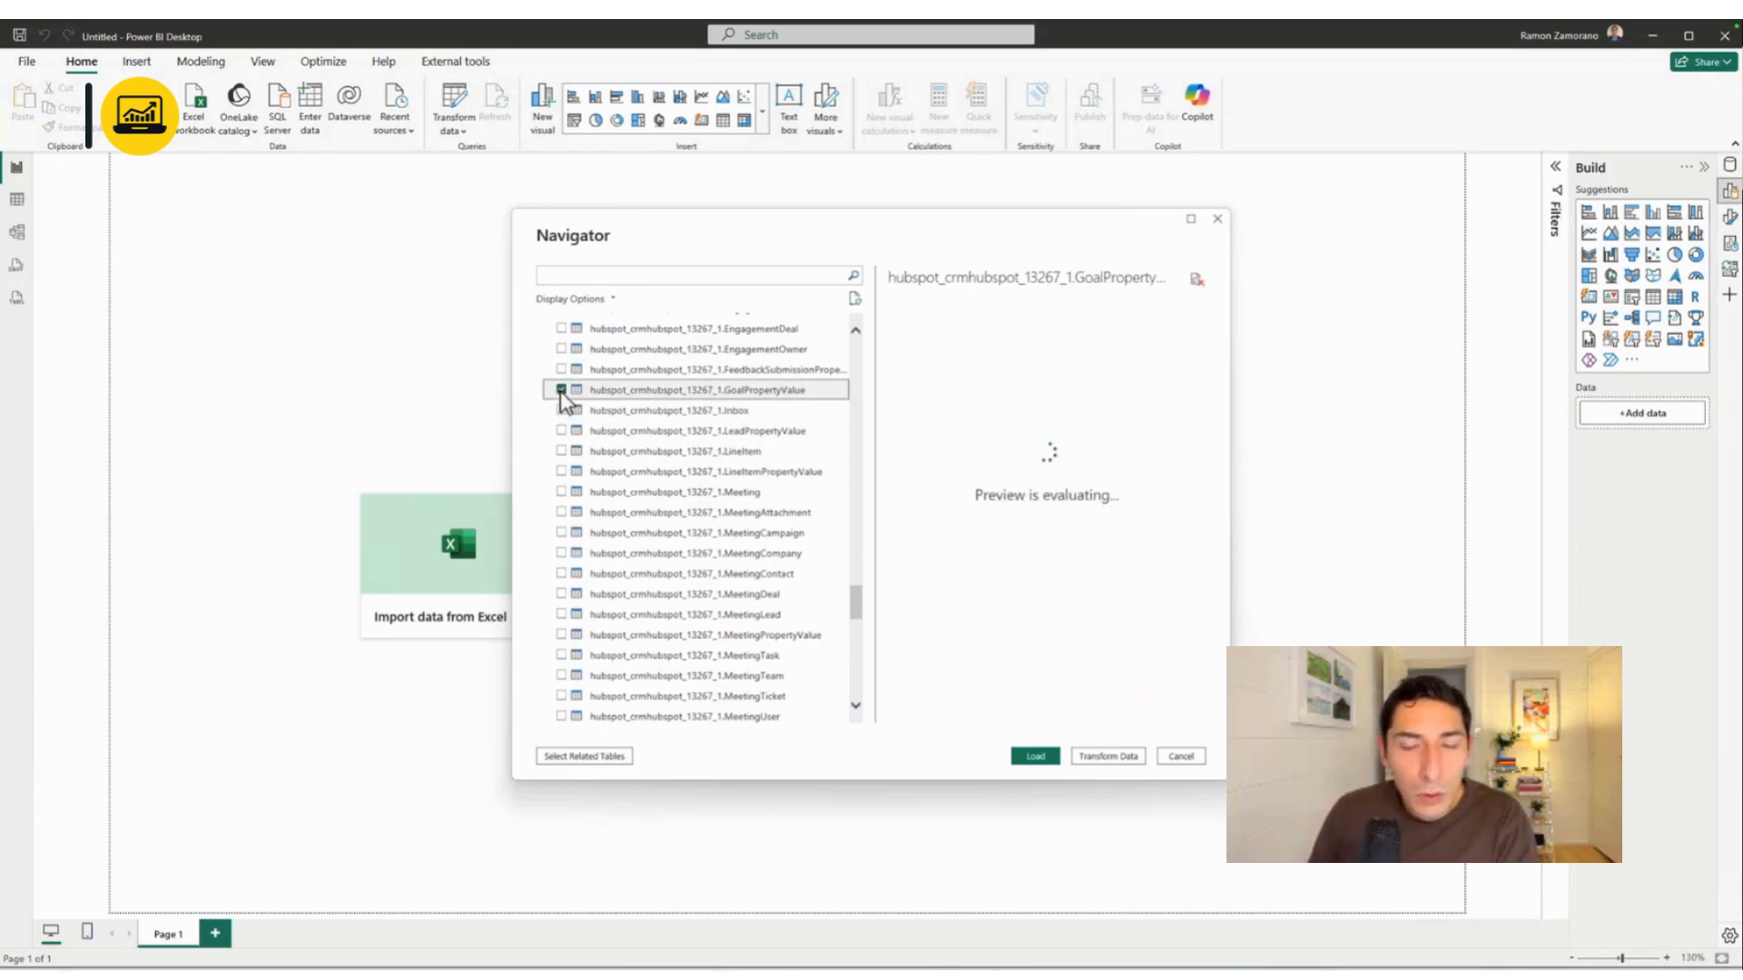
pyautogui.click(560, 392)
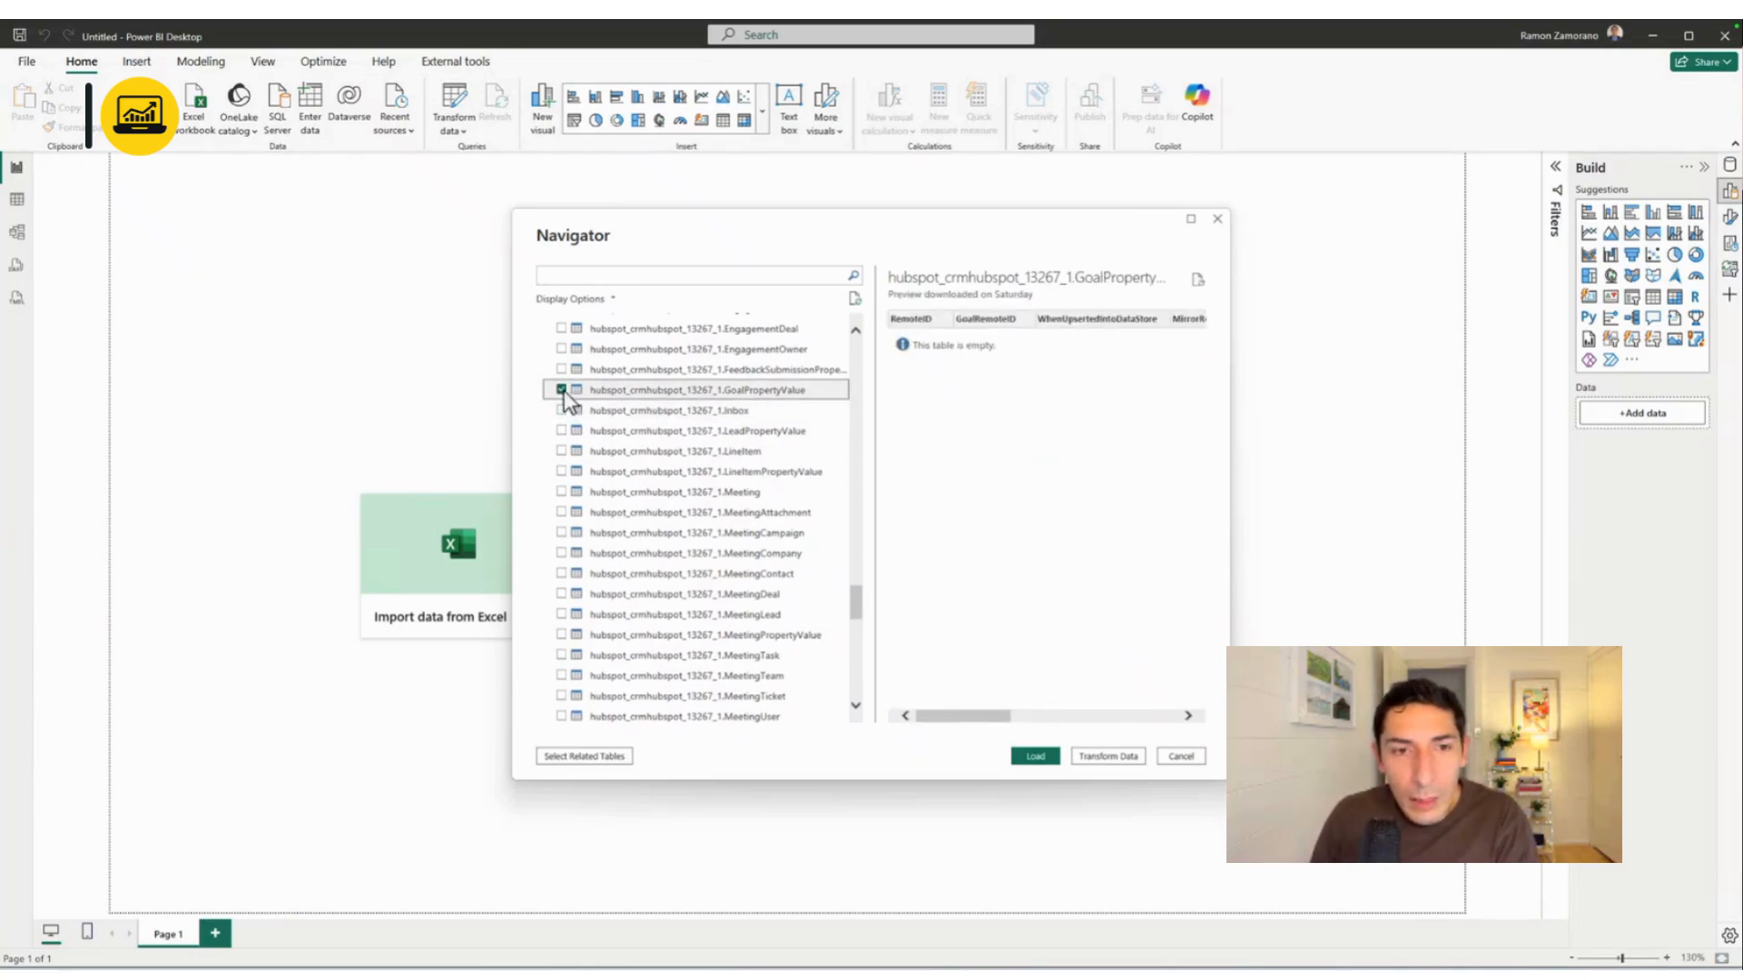
pyautogui.click(599, 410)
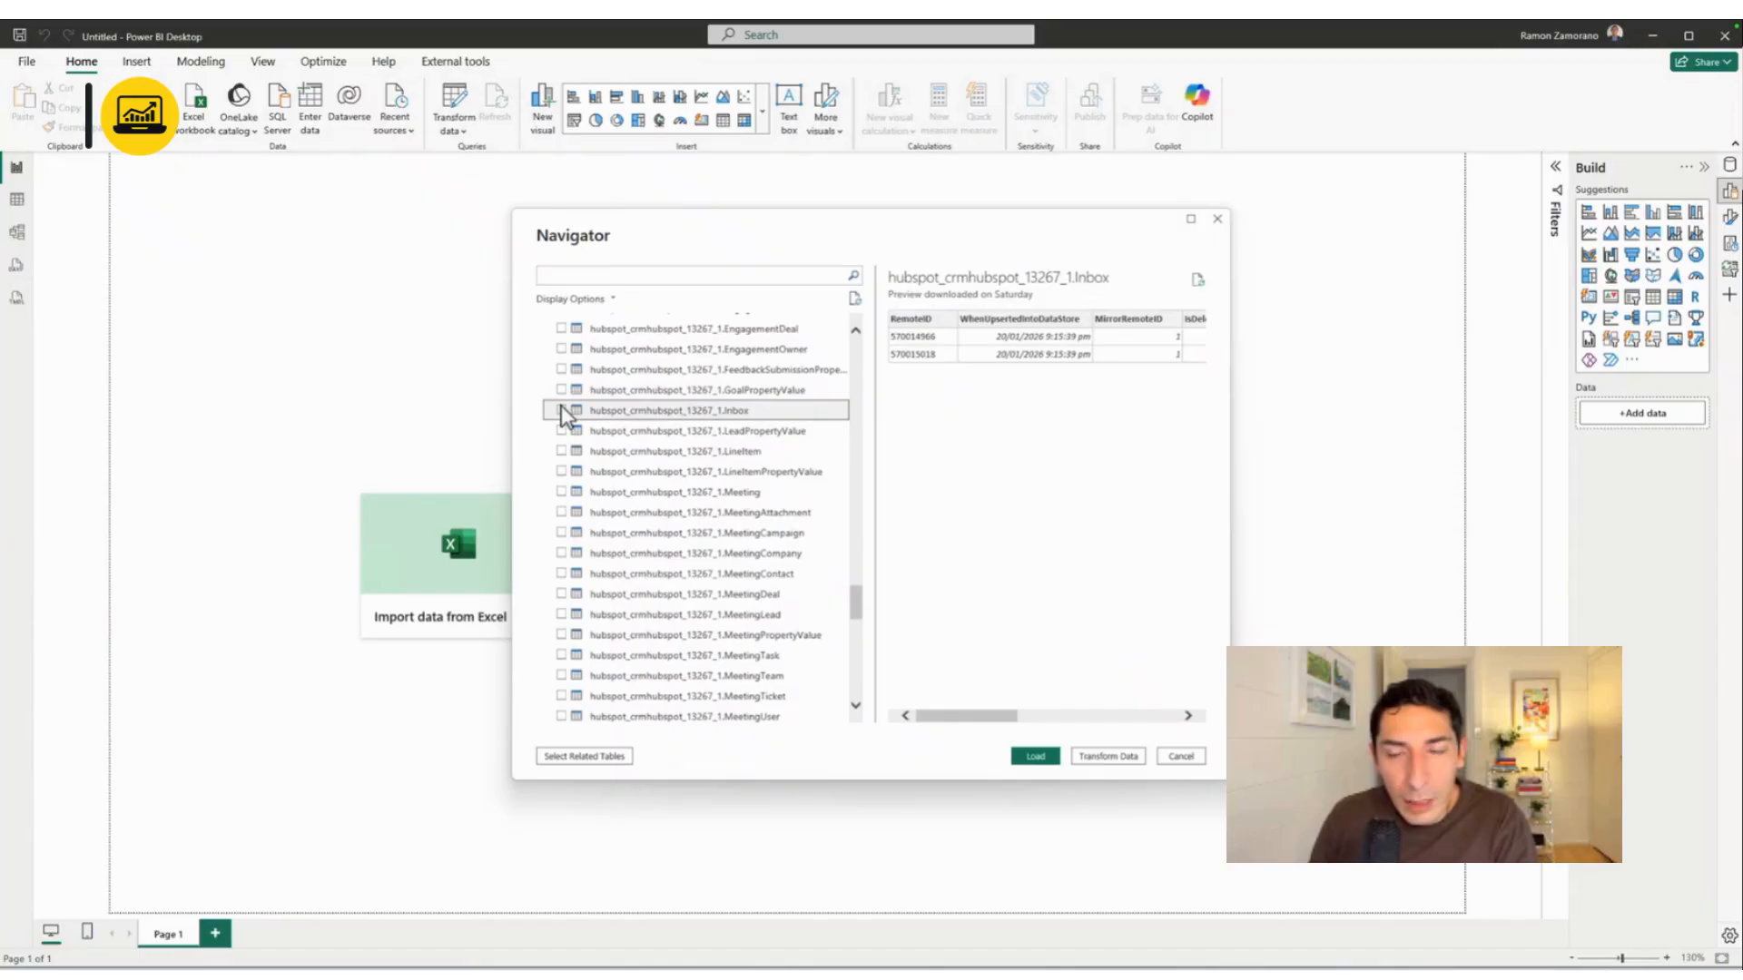
# Add the hubspot_crmdatahubspot_13267_2 Email table to the selection and open the chosen tables in Power Query Editor for transformation
pyautogui.scroll(8, 737, 443)
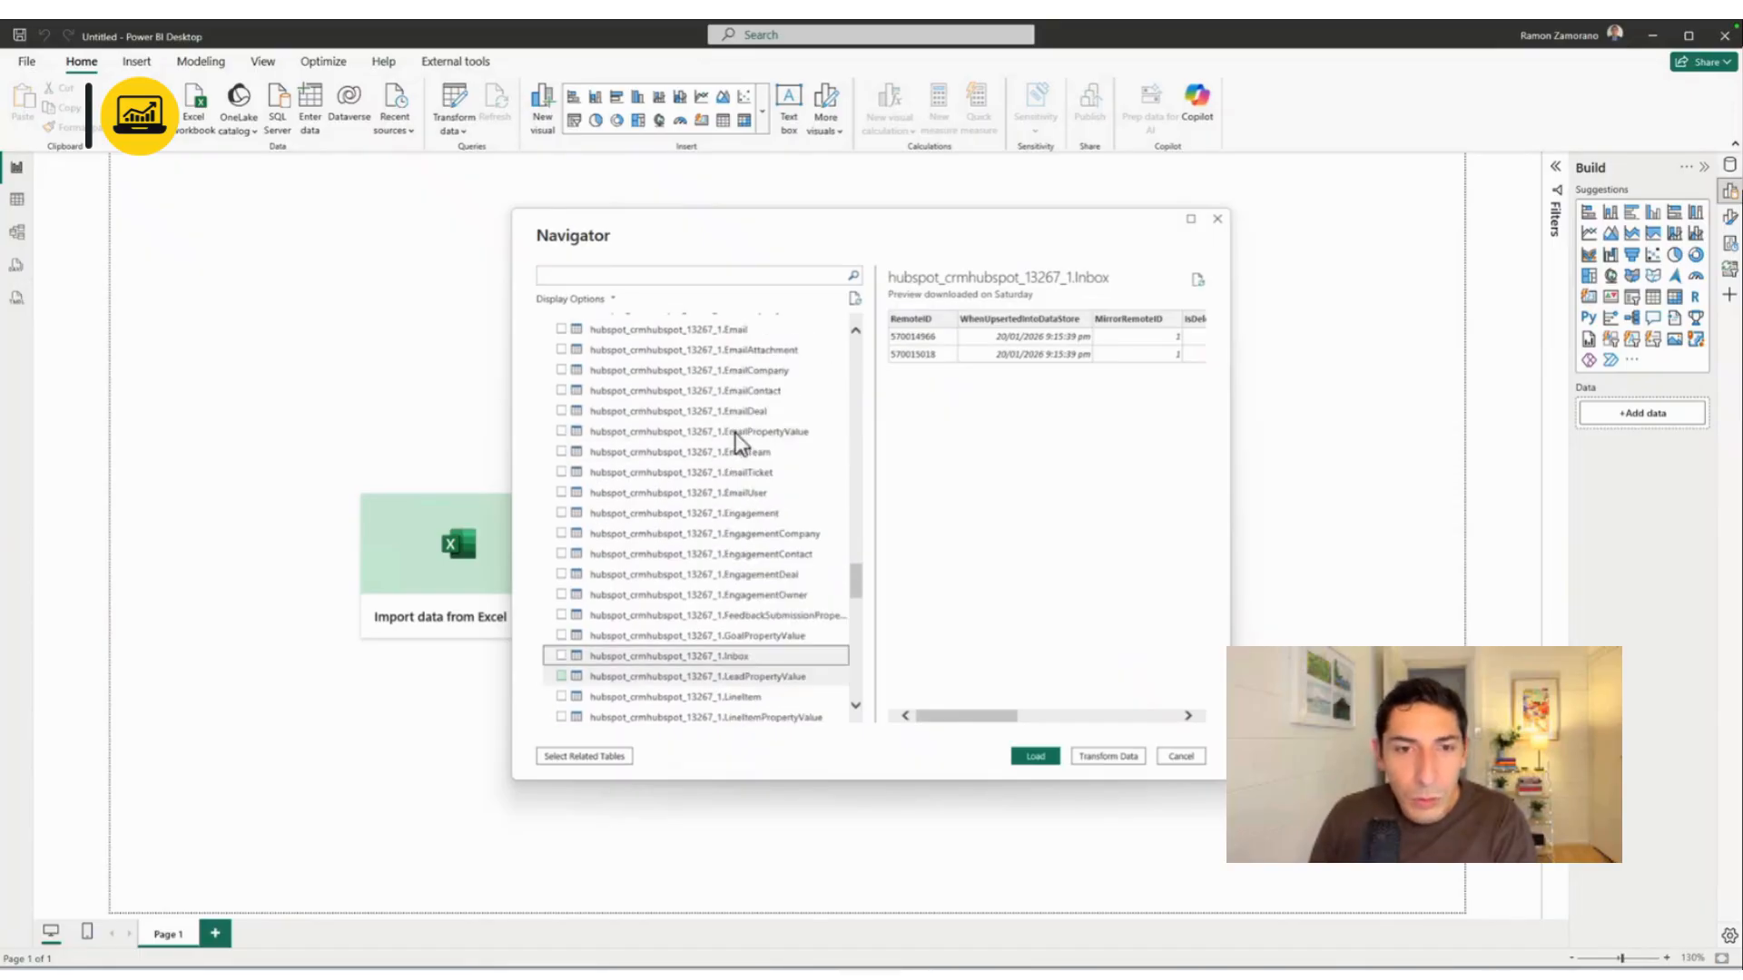
pyautogui.scroll(7, 737, 443)
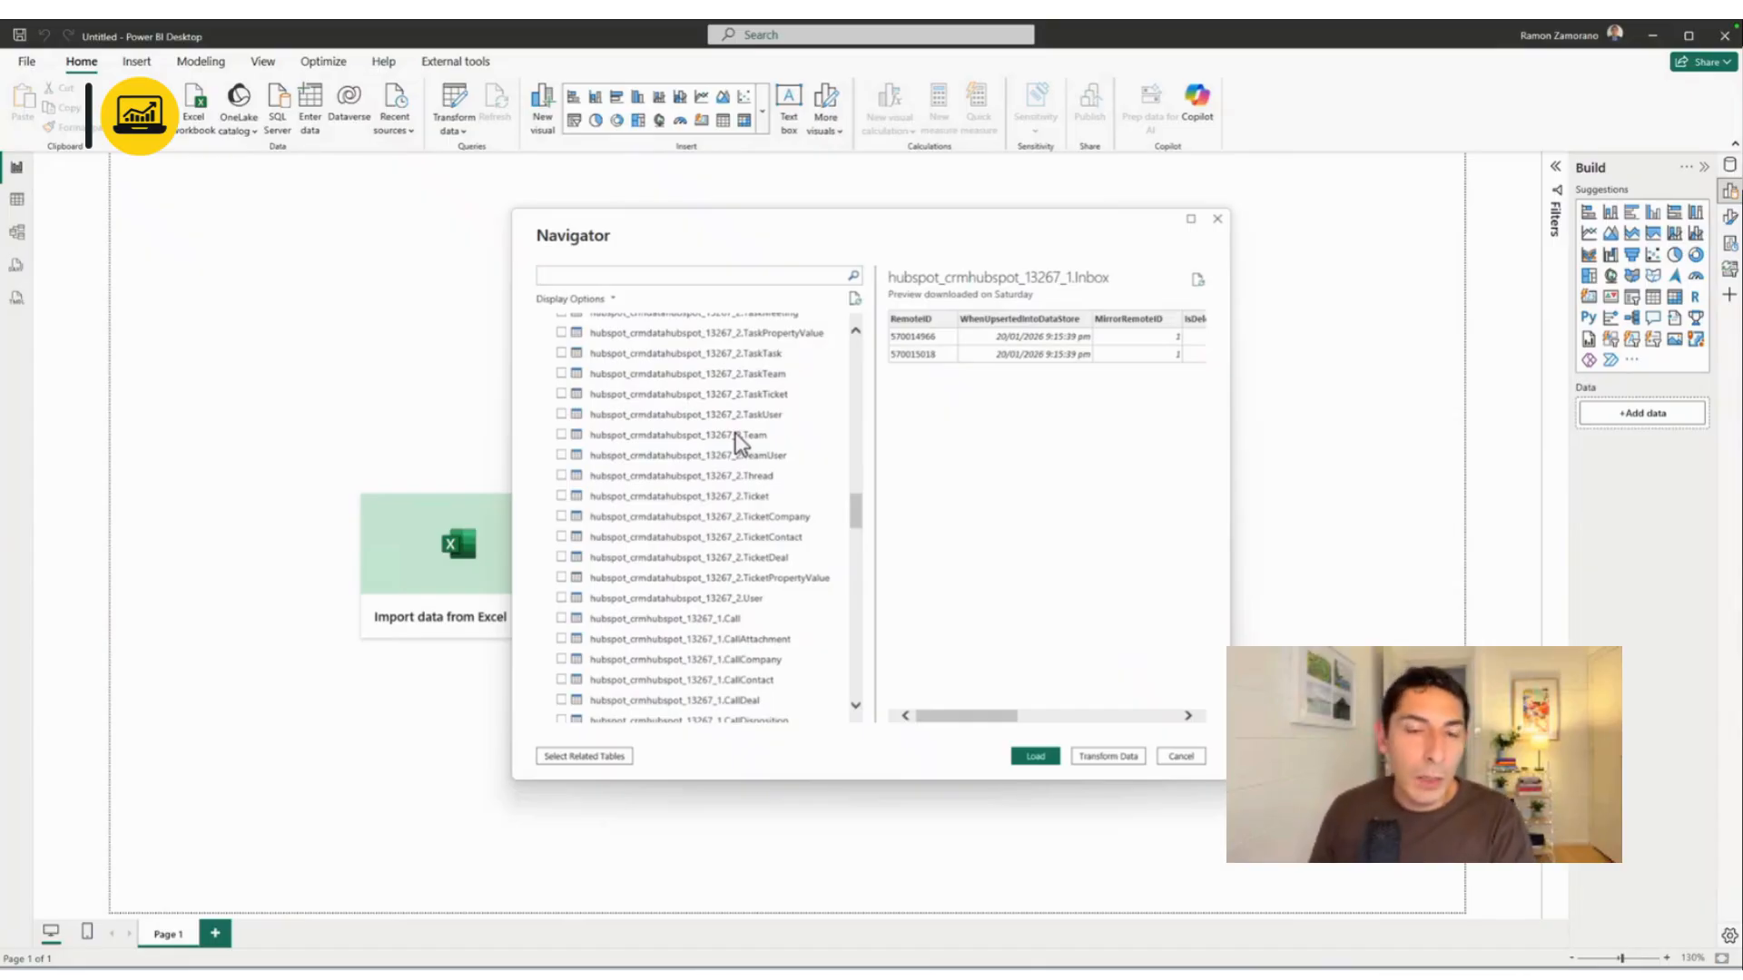
pyautogui.scroll(12, 735, 433)
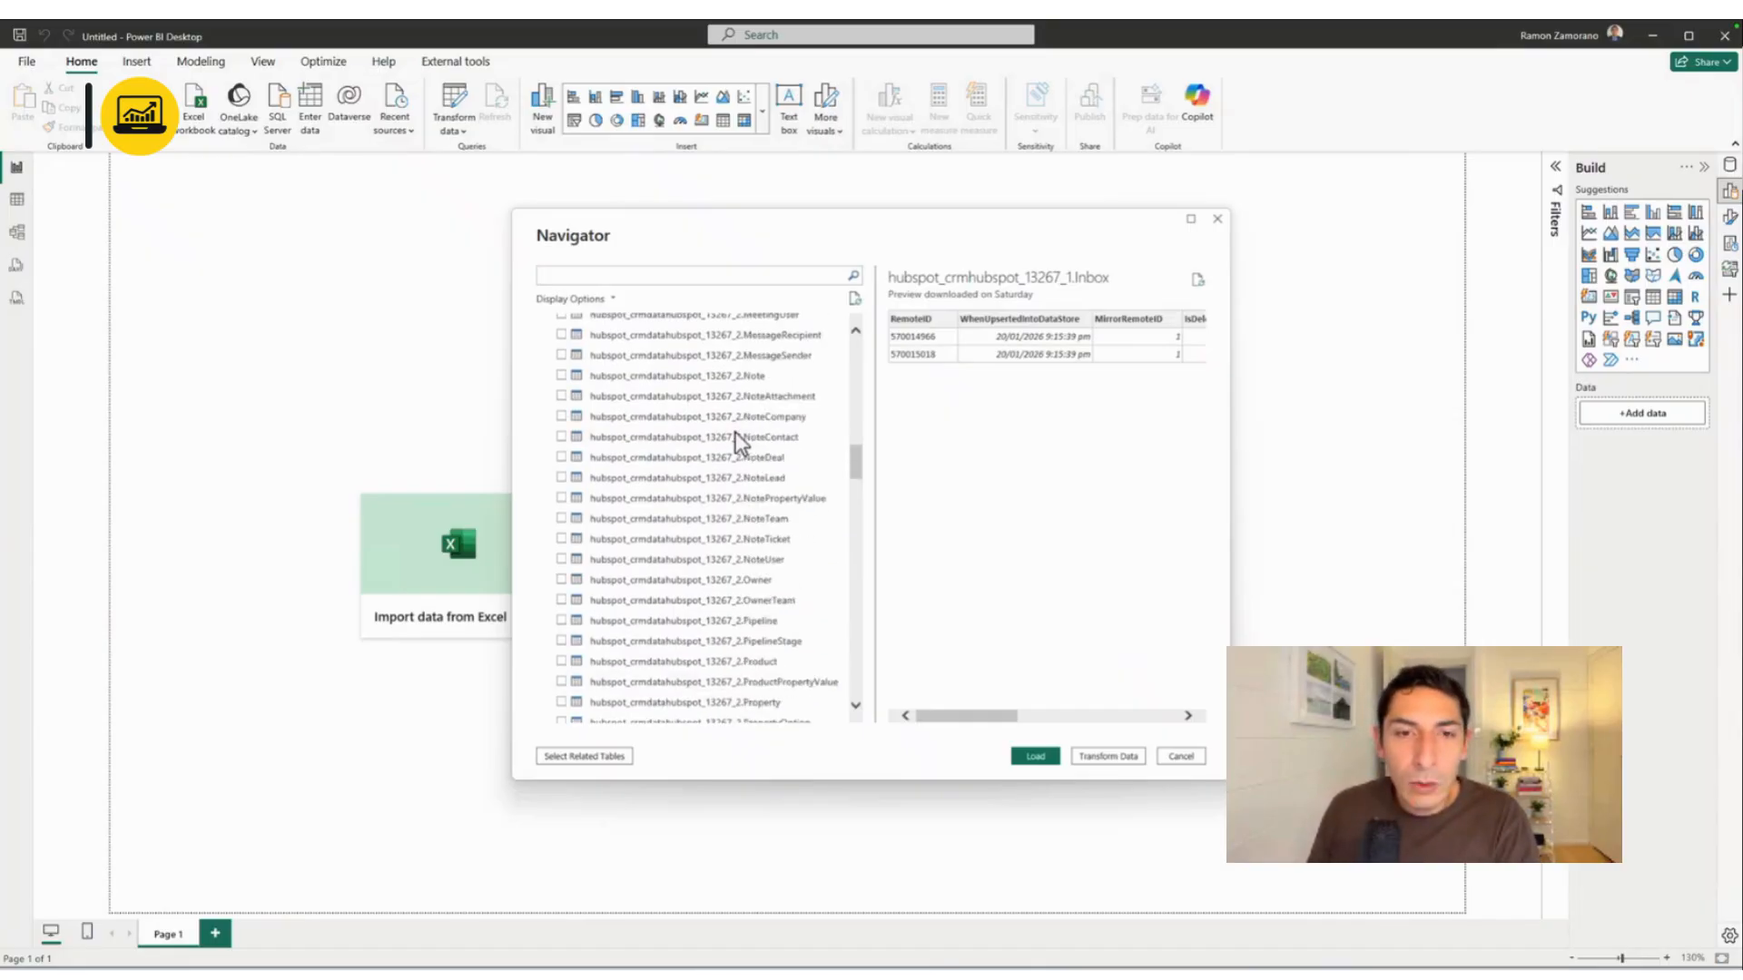
pyautogui.scroll(7, 735, 432)
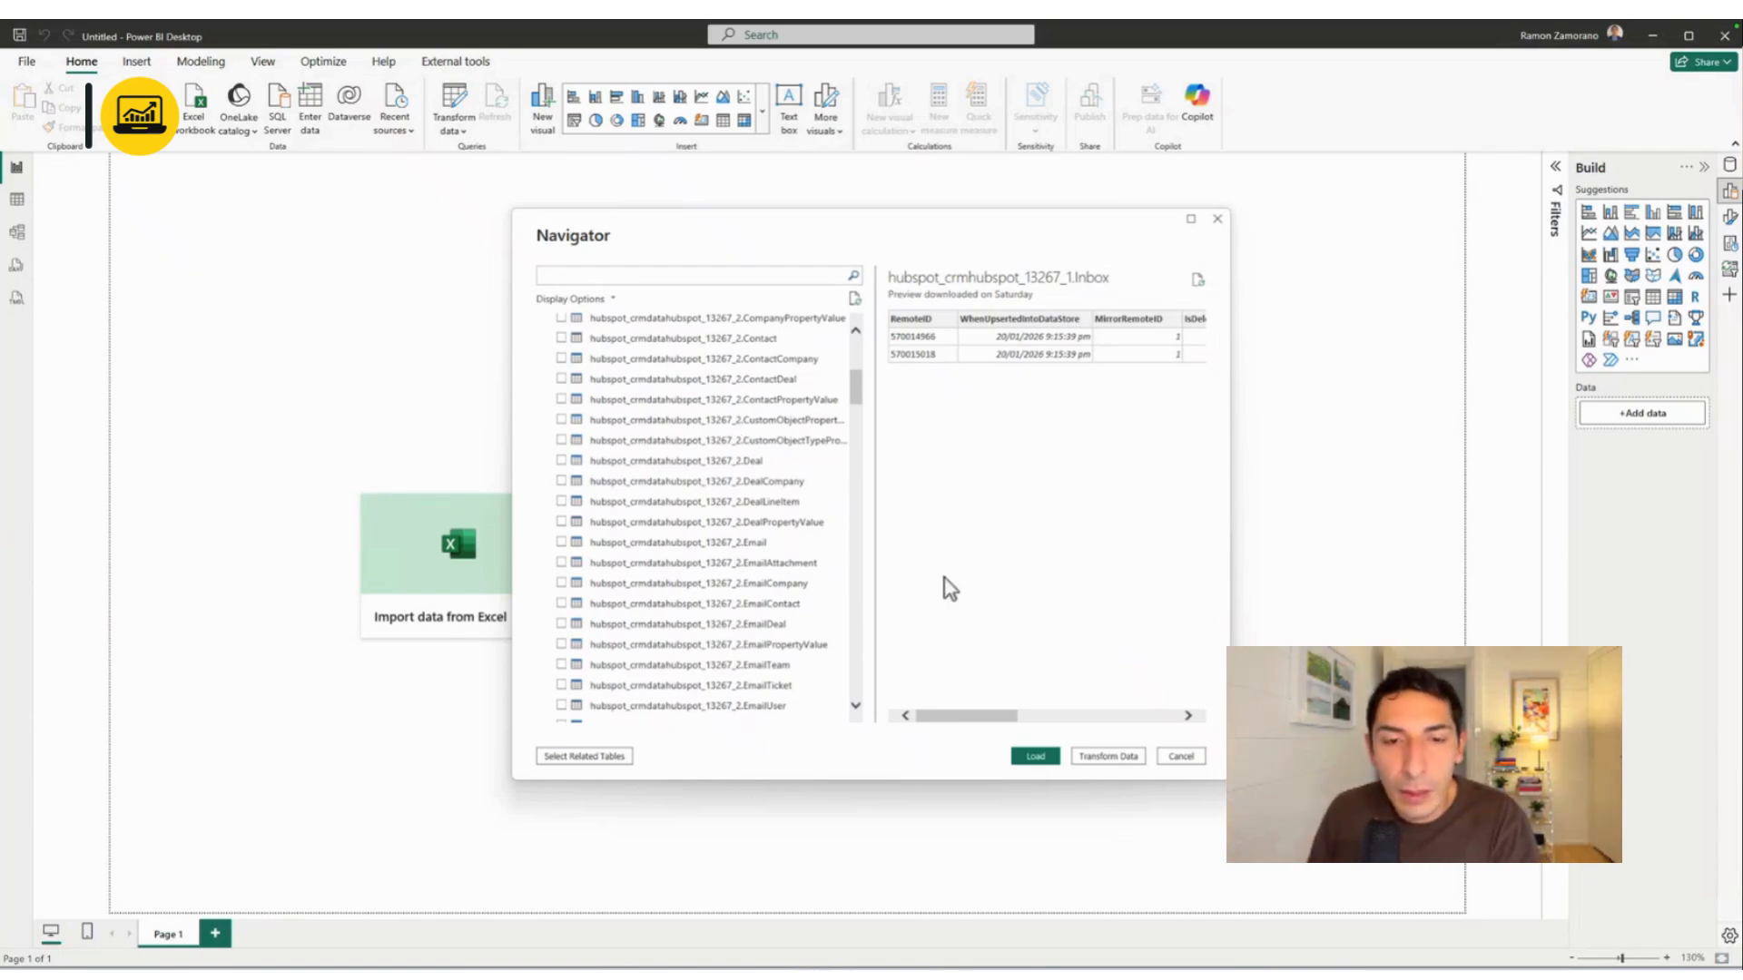
pyautogui.click(765, 544)
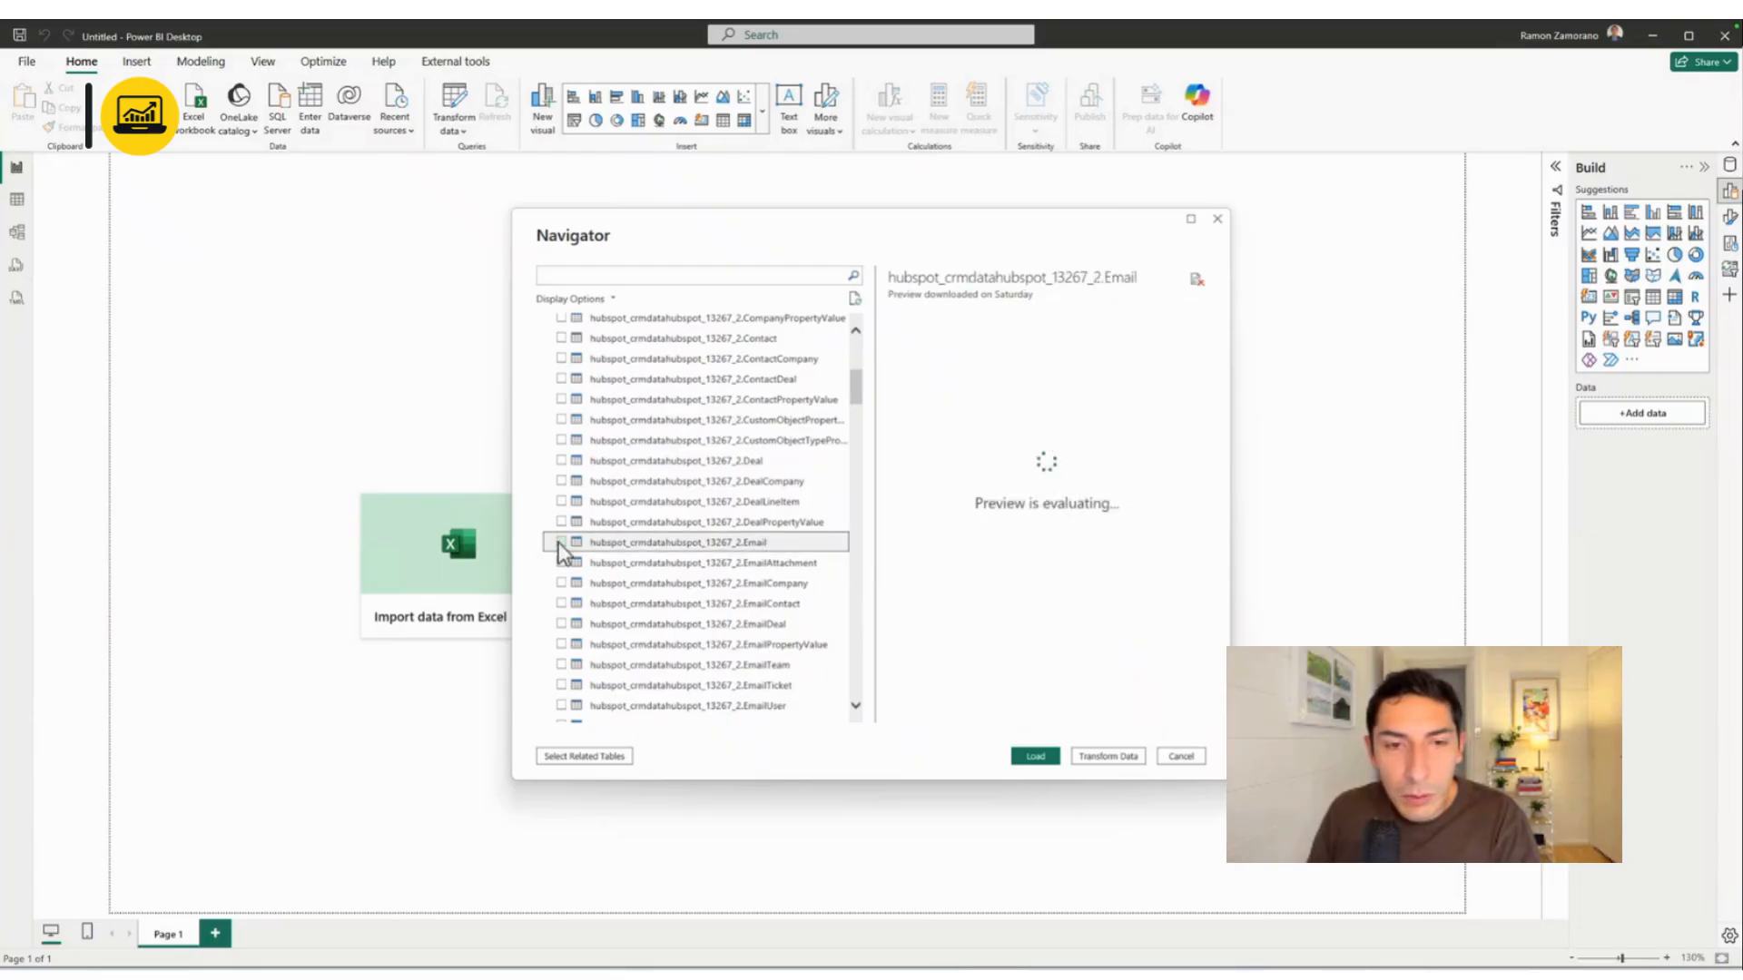
pyautogui.click(560, 543)
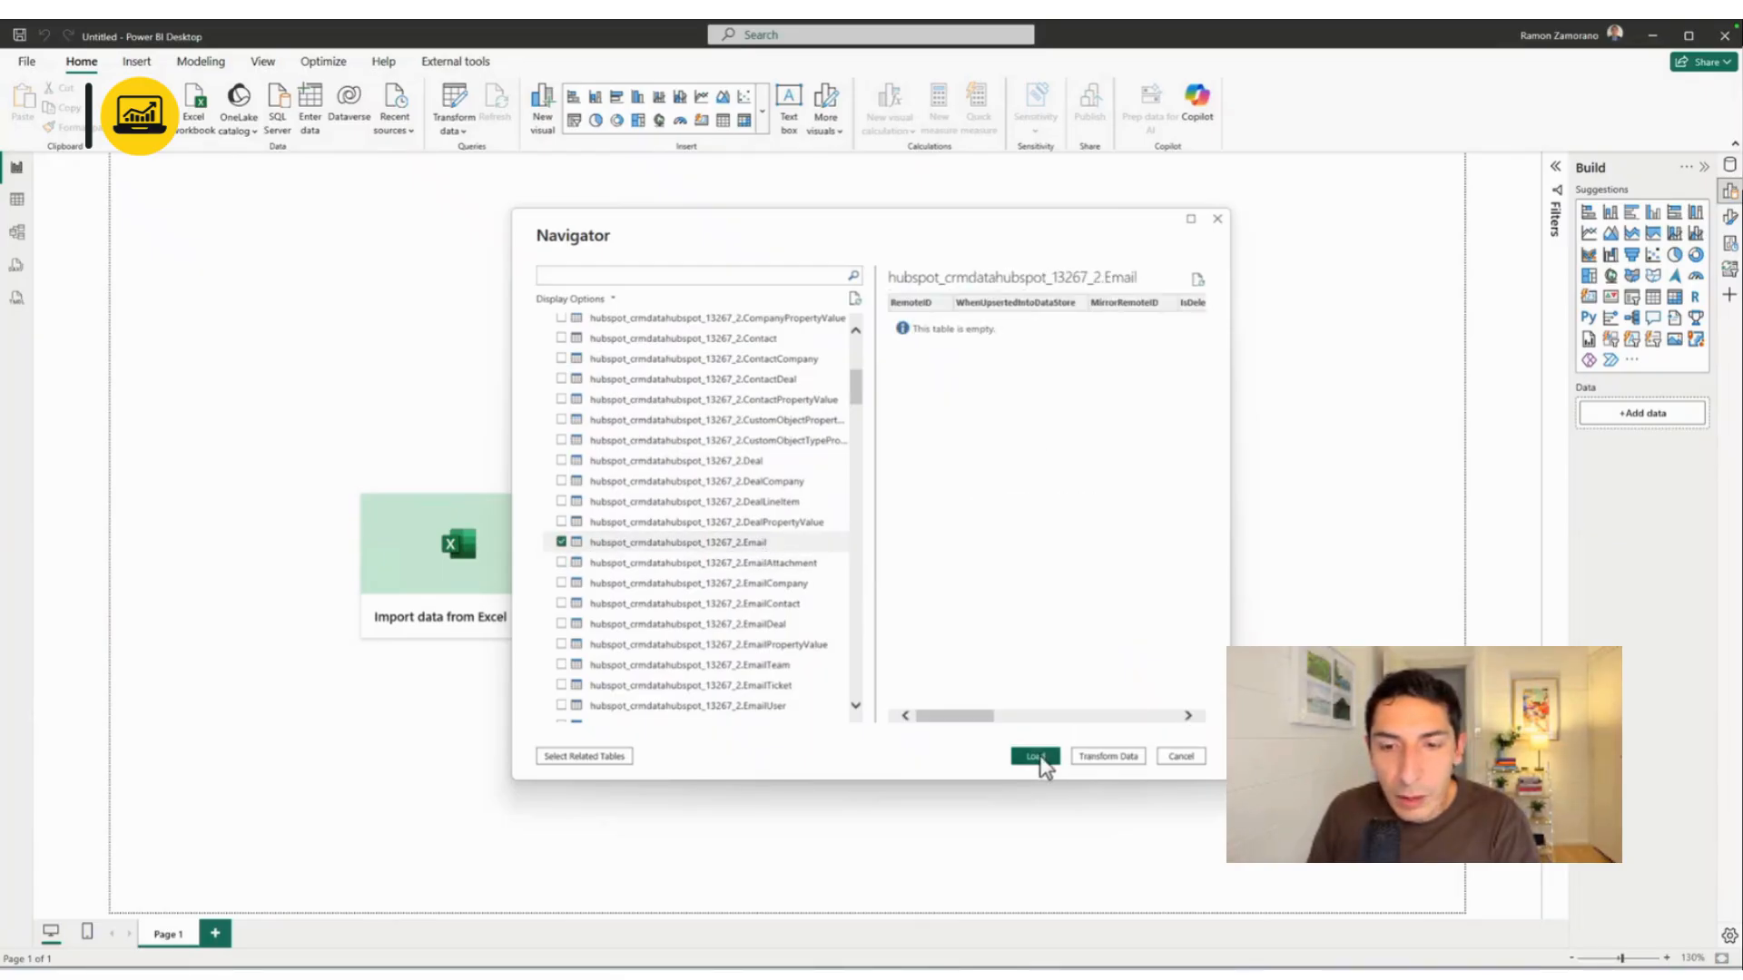
pyautogui.click(1098, 757)
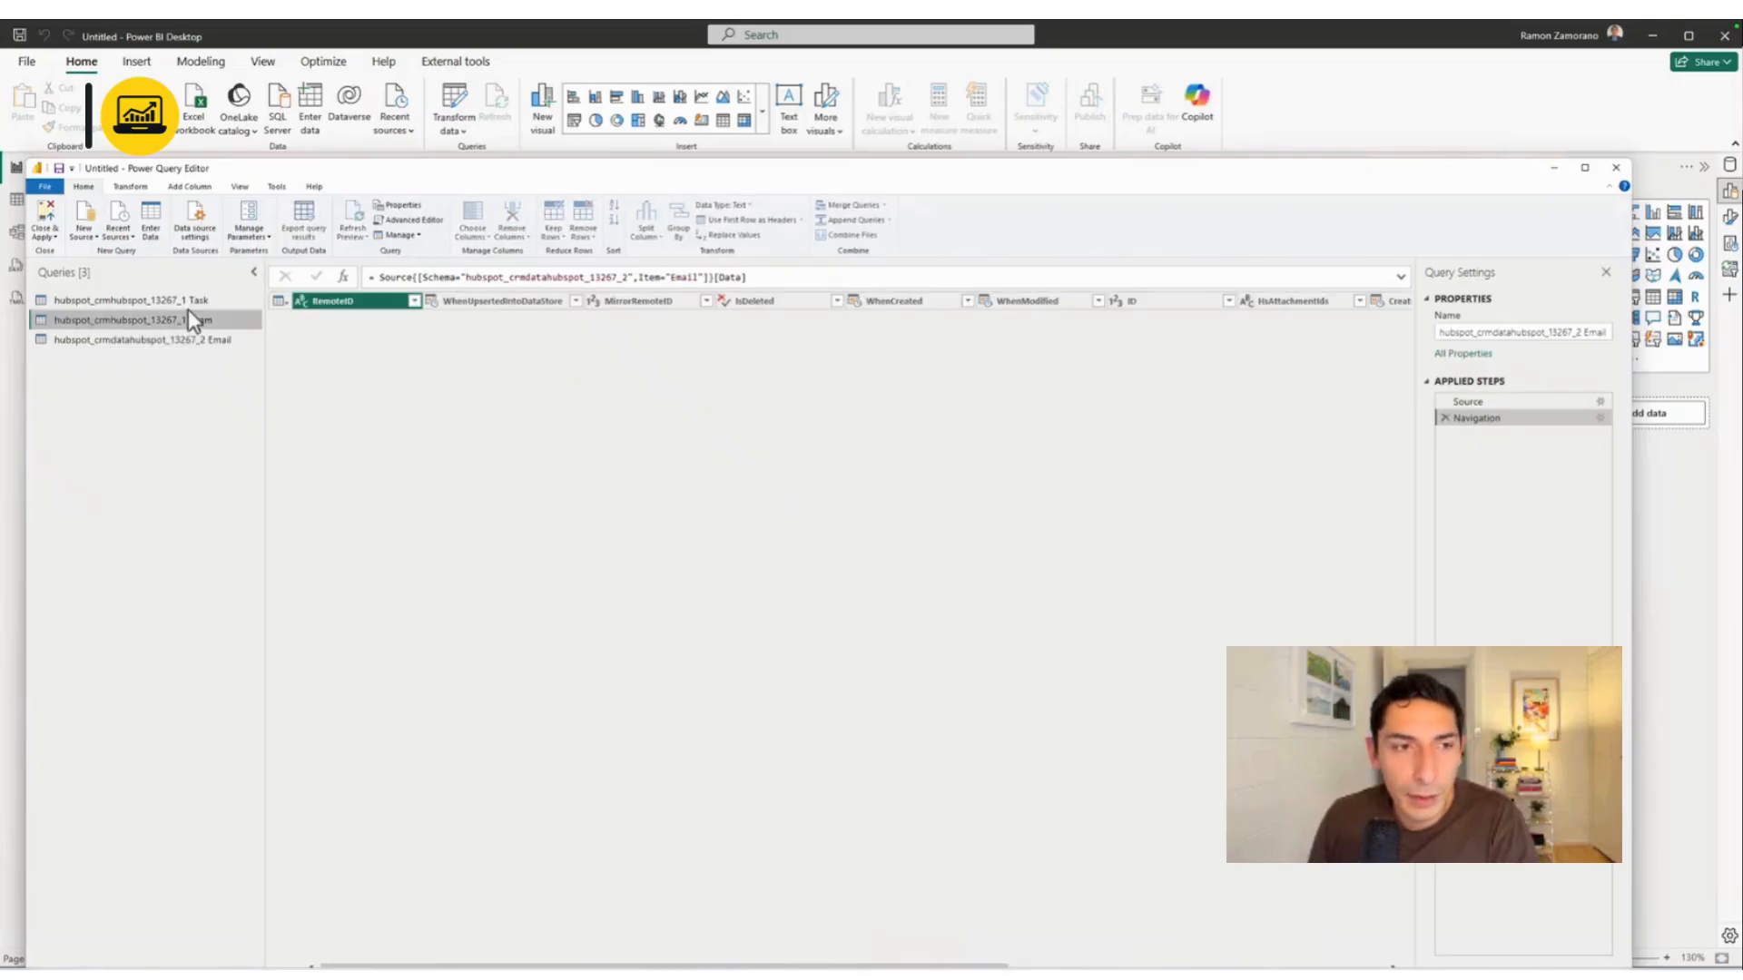
# Show the Task query's data in Power Query Editor and widen the Query Settings pane
pyautogui.click(188, 306)
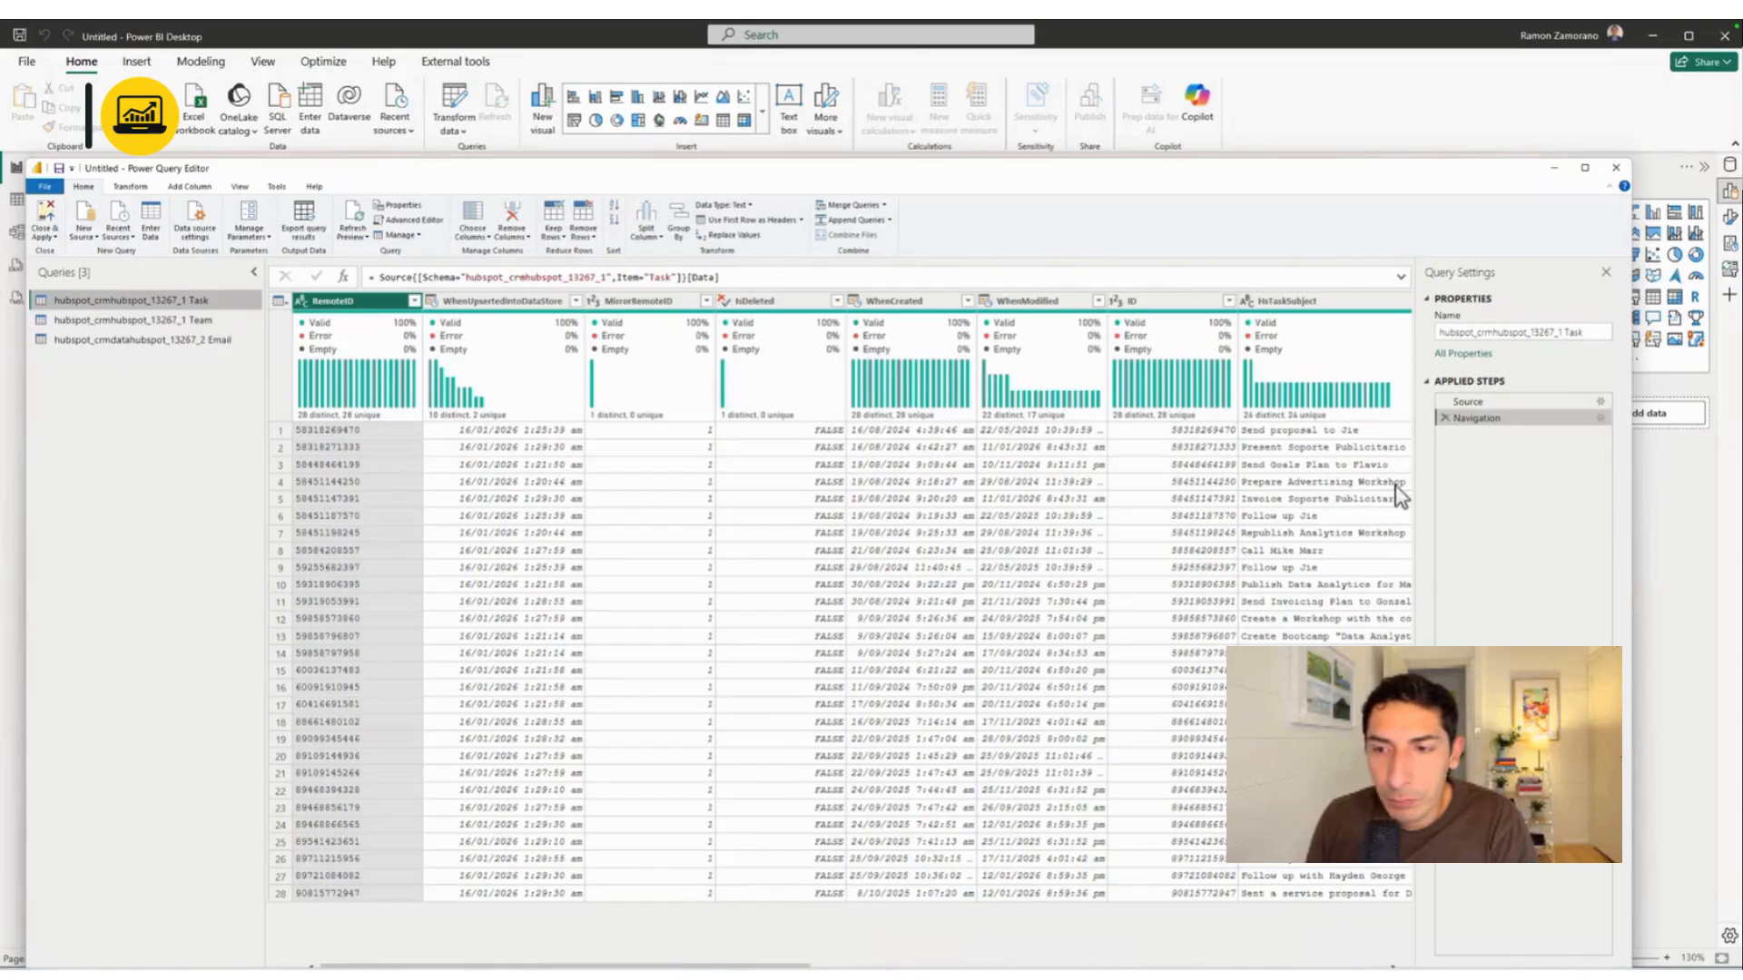
pyautogui.moveTo(1414, 498); pyautogui.dragTo(1191, 493)
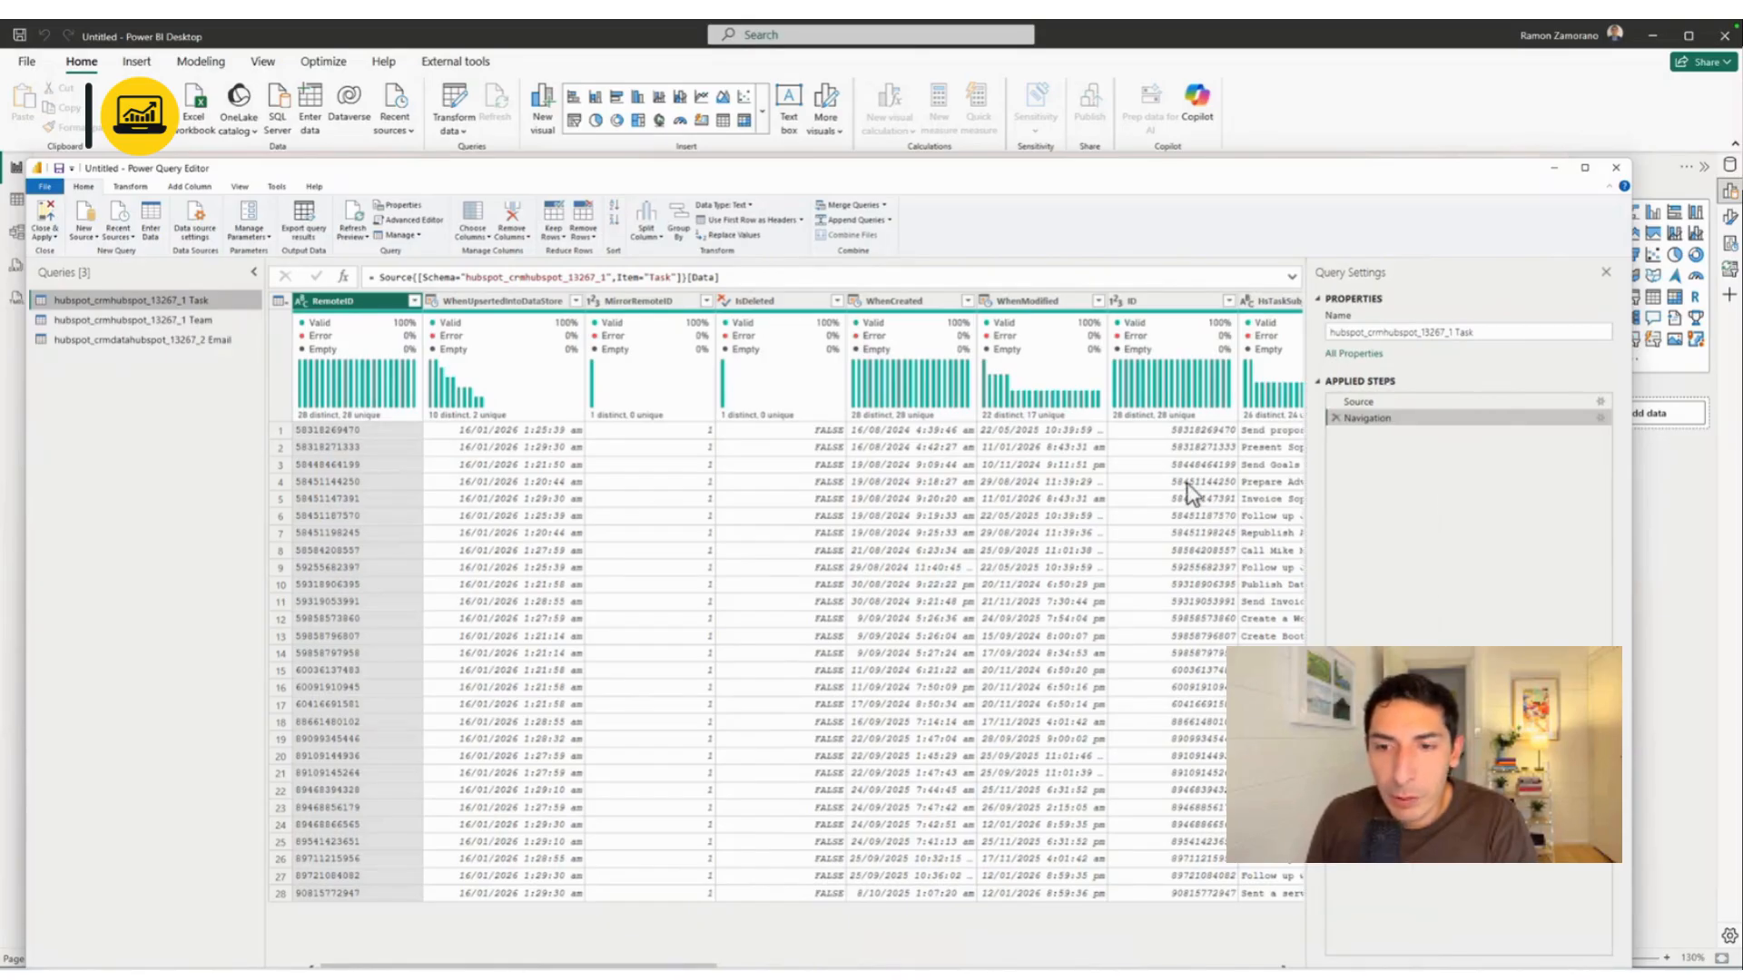